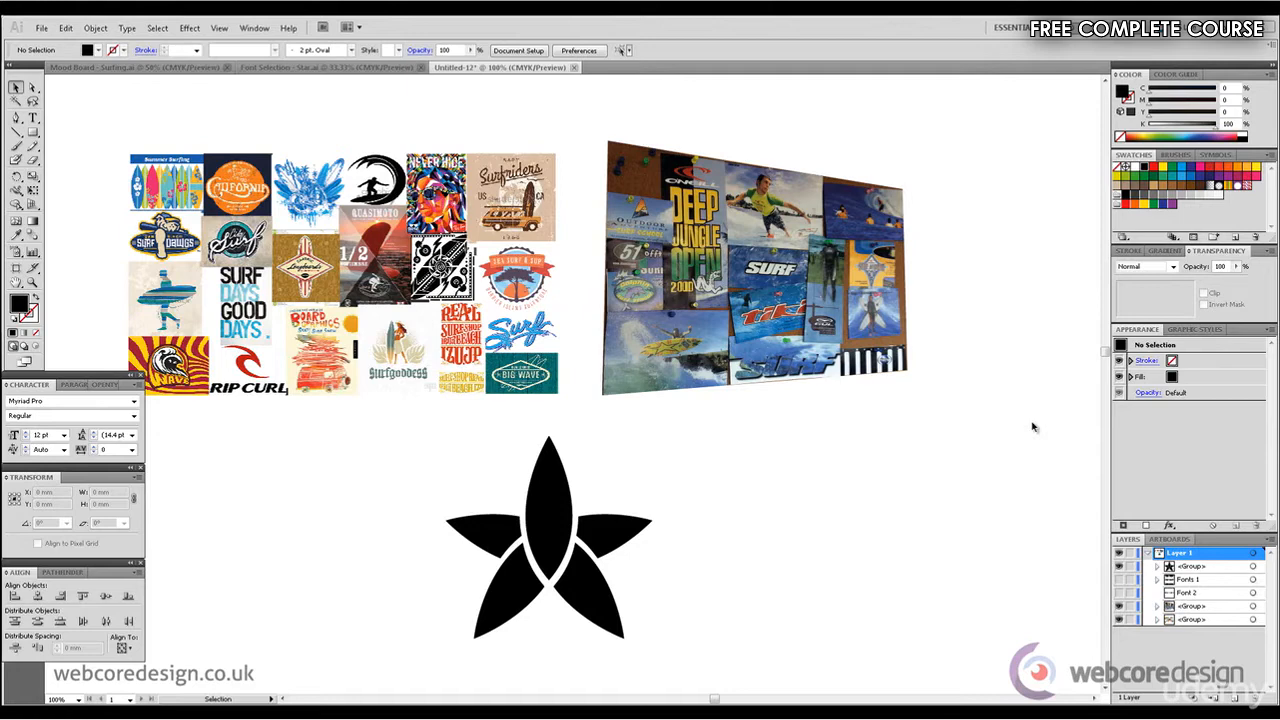
Step: Show the First fonts layer, then scale the star down and place it before the first, italic FIRST POINT wordmark
scroll(1011, 437, down, 3)
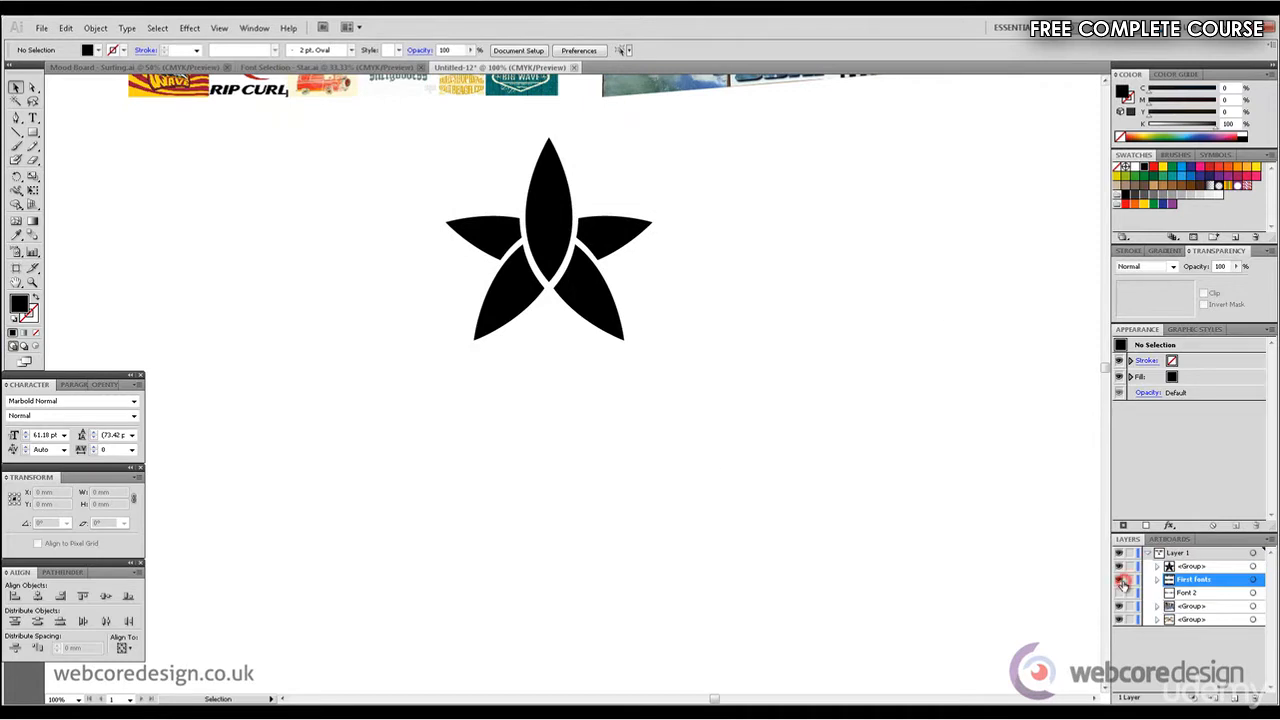
click(1120, 580)
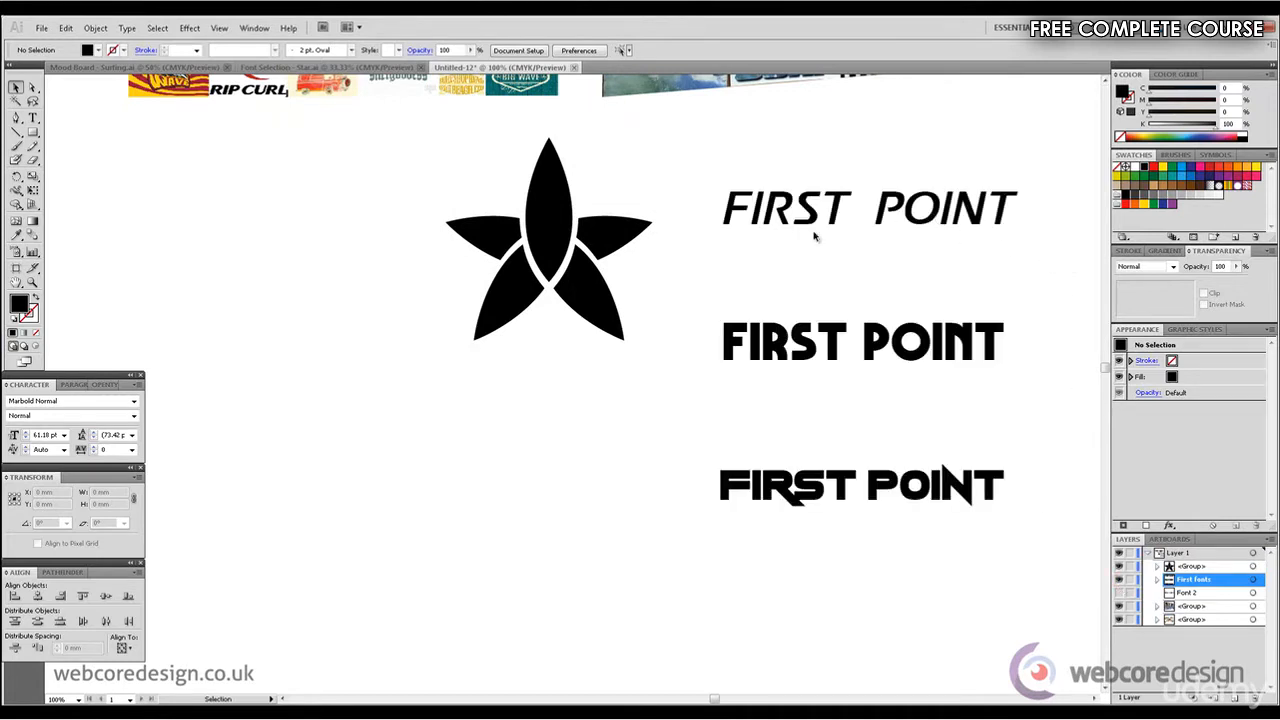
click(549, 194)
drag(652, 137, 728, 163)
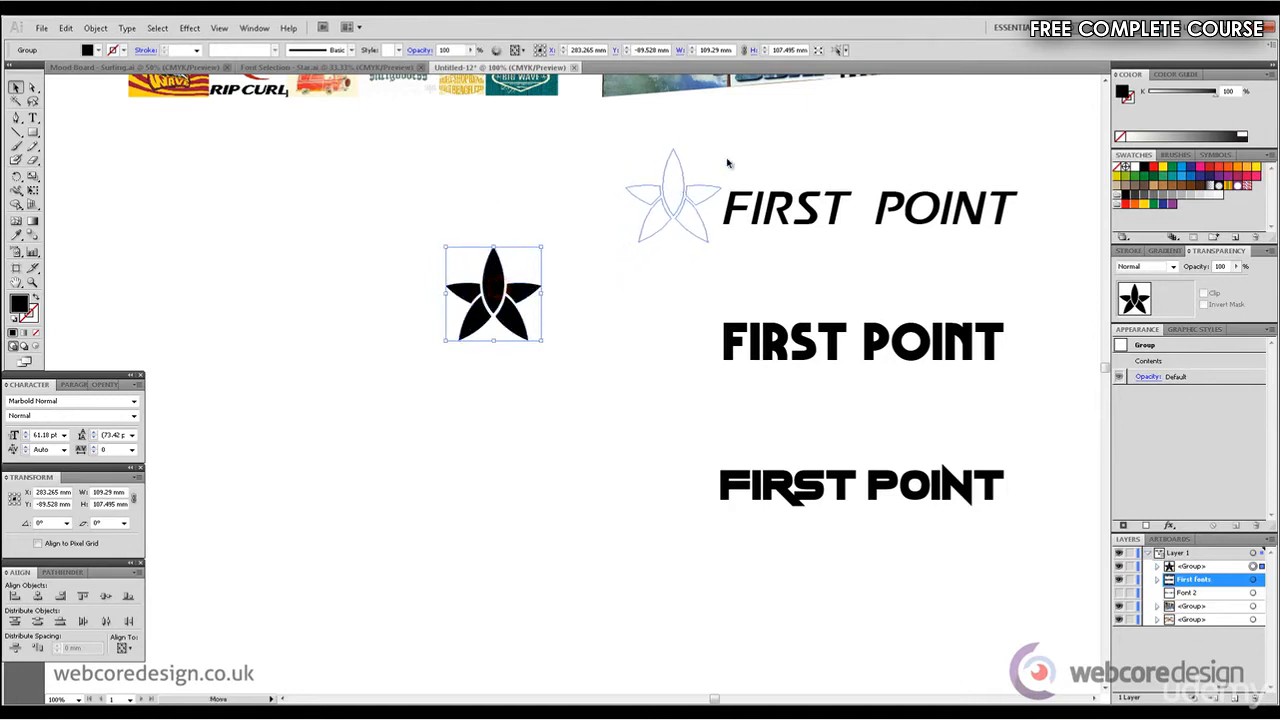
click(789, 126)
Step: Copy the small star in front of the second and third FIRST POINT wordmarks
drag(686, 200, 682, 468)
click(769, 266)
click(801, 407)
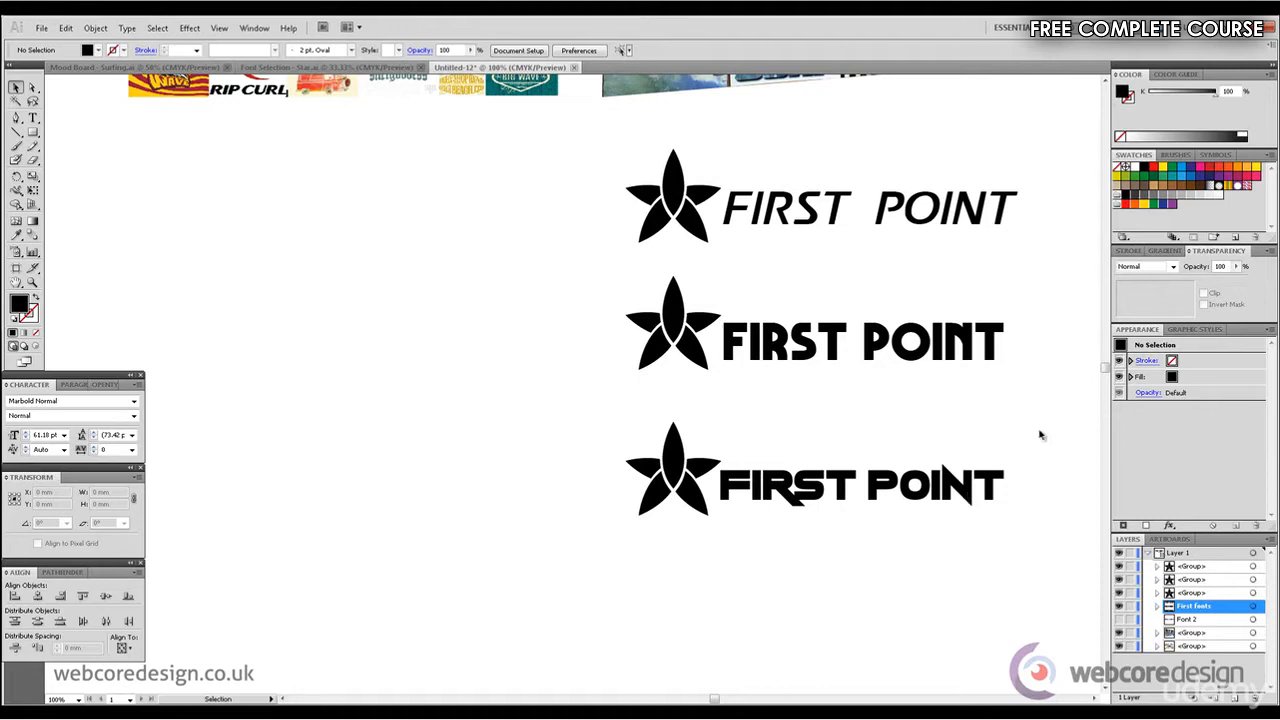
Step: Show the Font 2 layer, move its wordmark below the others and enlarge it to about 251 mm wide
click(1119, 619)
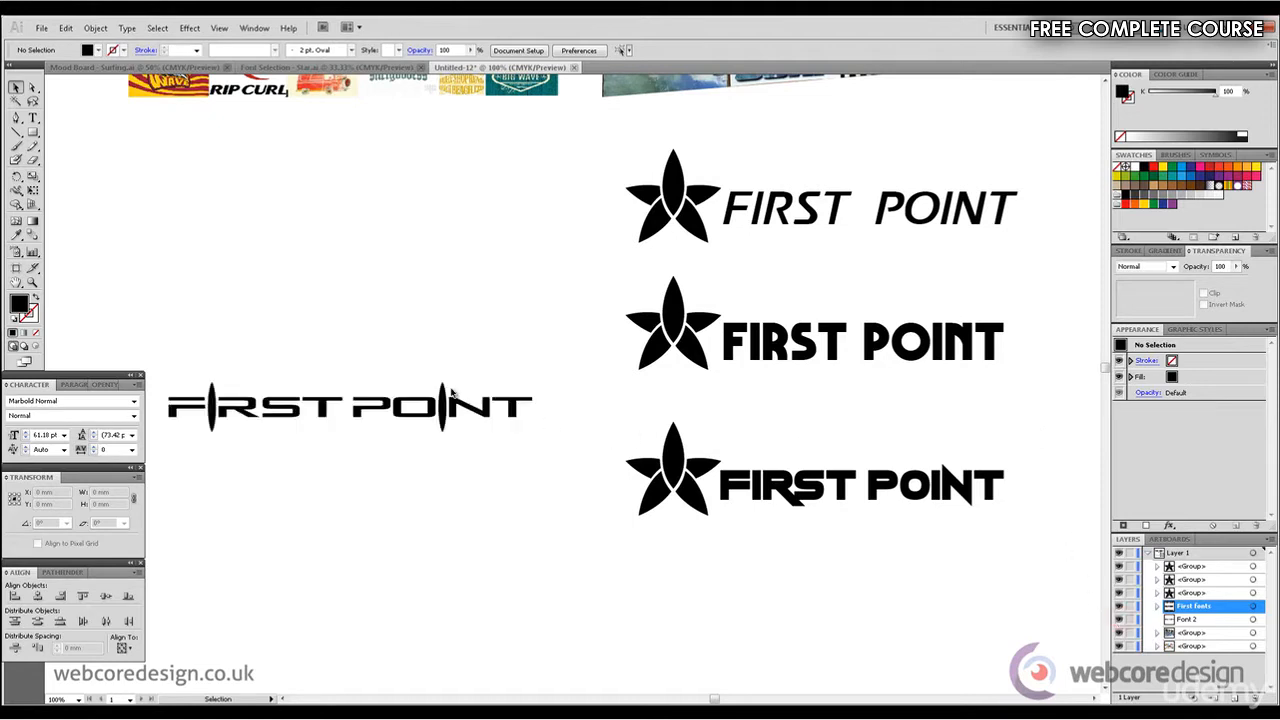
drag(466, 400, 628, 653)
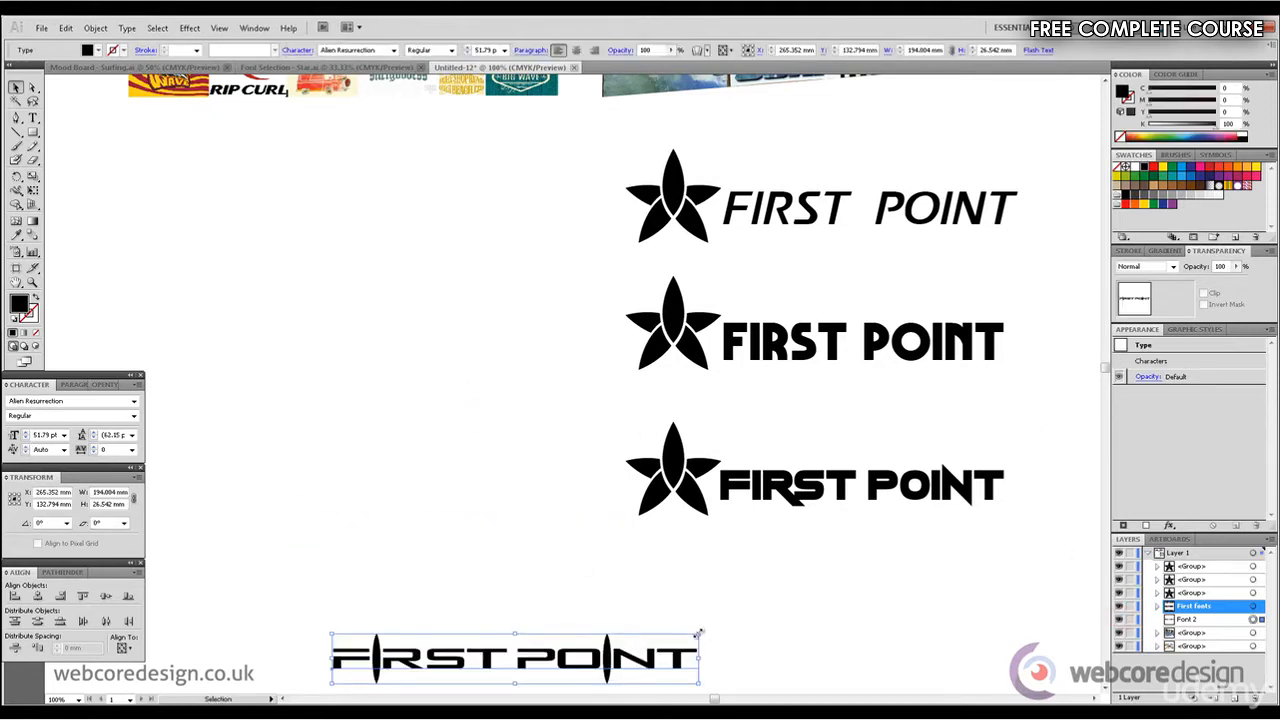
drag(700, 627, 808, 618)
click(836, 632)
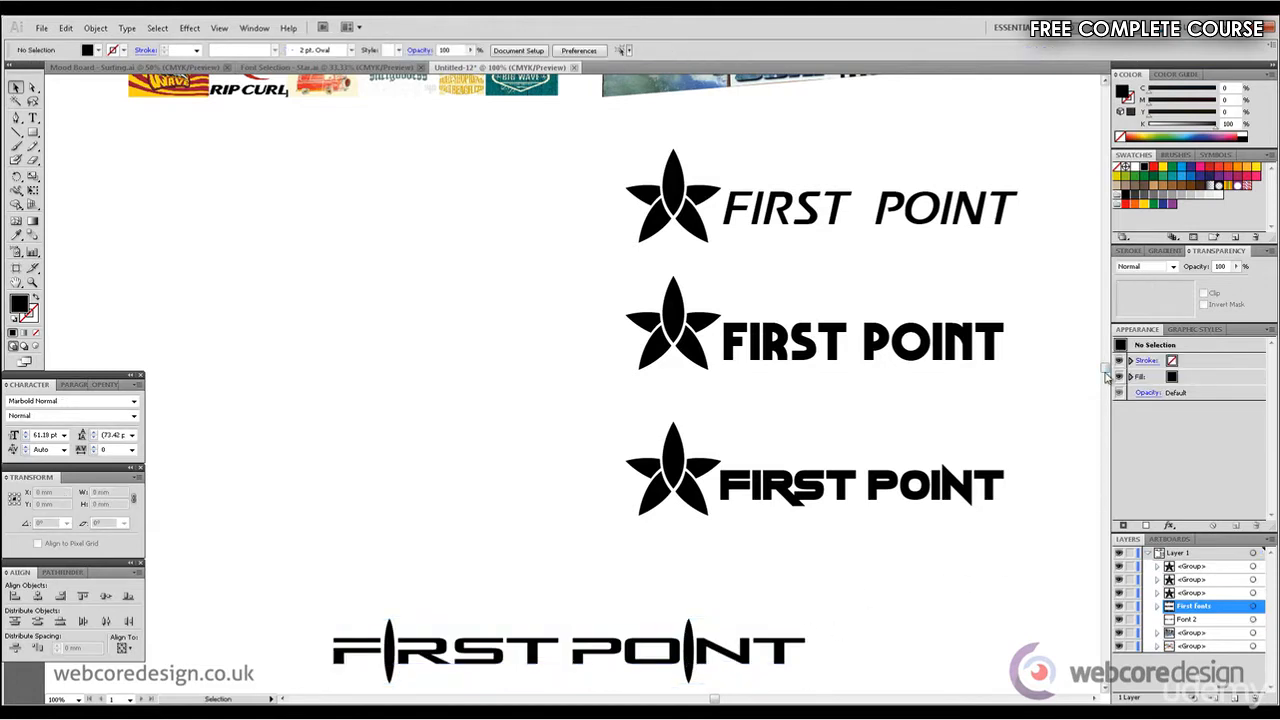
Step: Duplicate the Font 2 wordmark straight below the original and convert the copy to outlines
drag(1108, 371, 1107, 400)
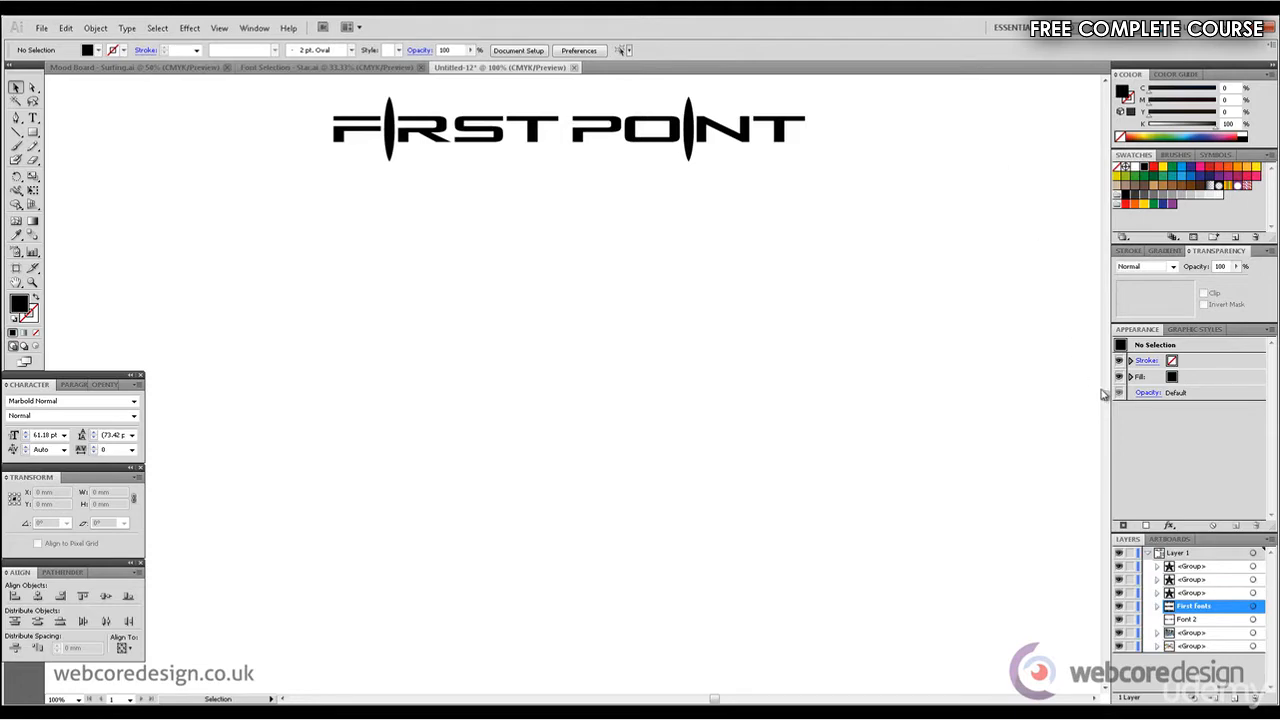
drag(1104, 396, 1120, 346)
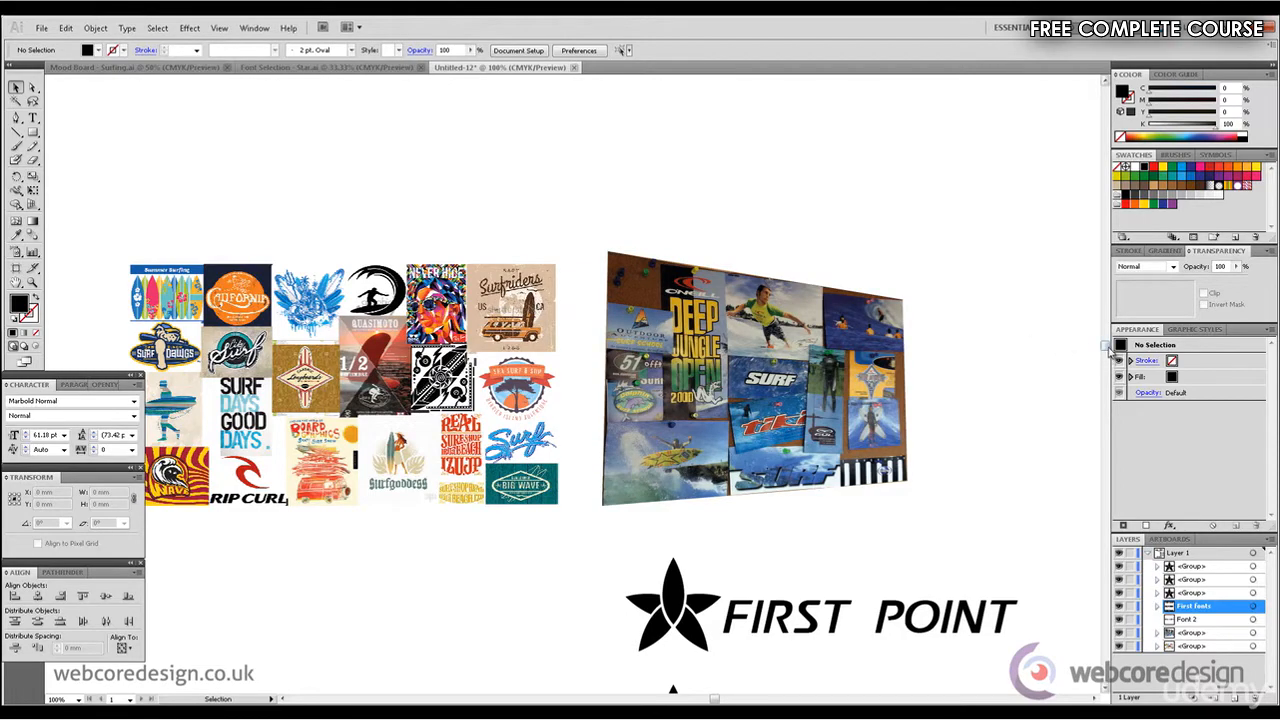
drag(1108, 352, 1110, 396)
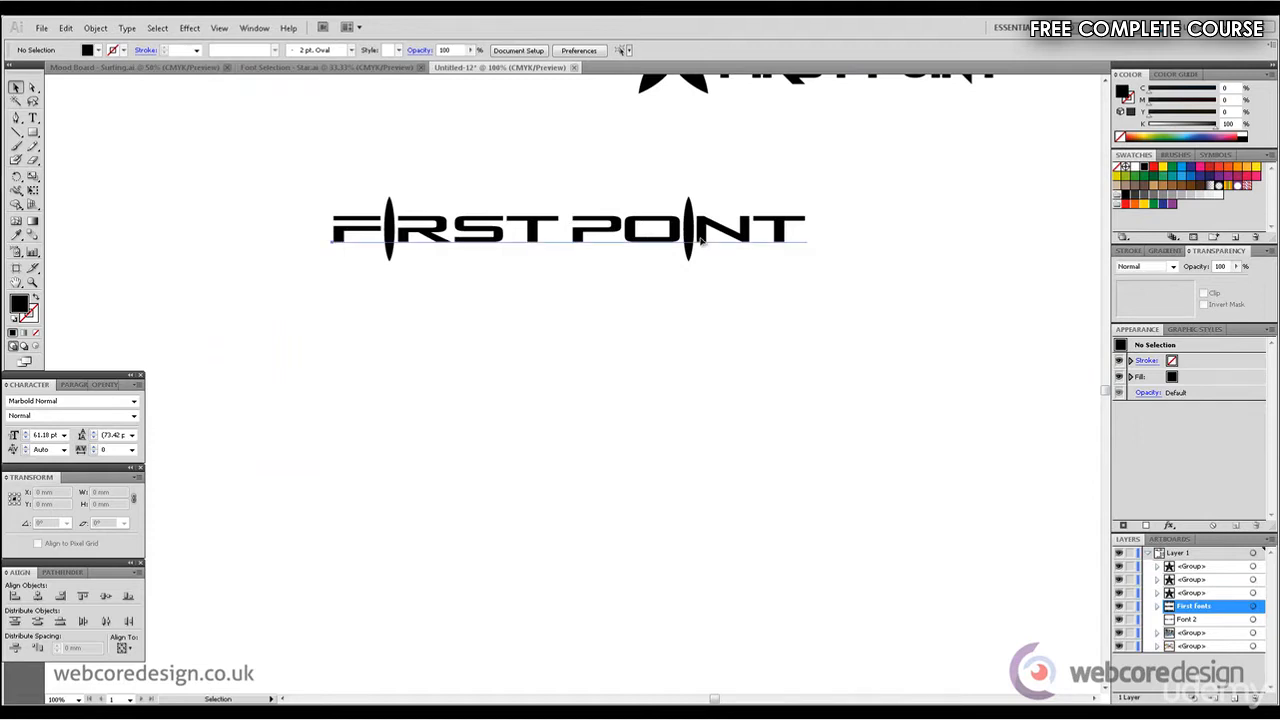
drag(703, 240, 703, 496)
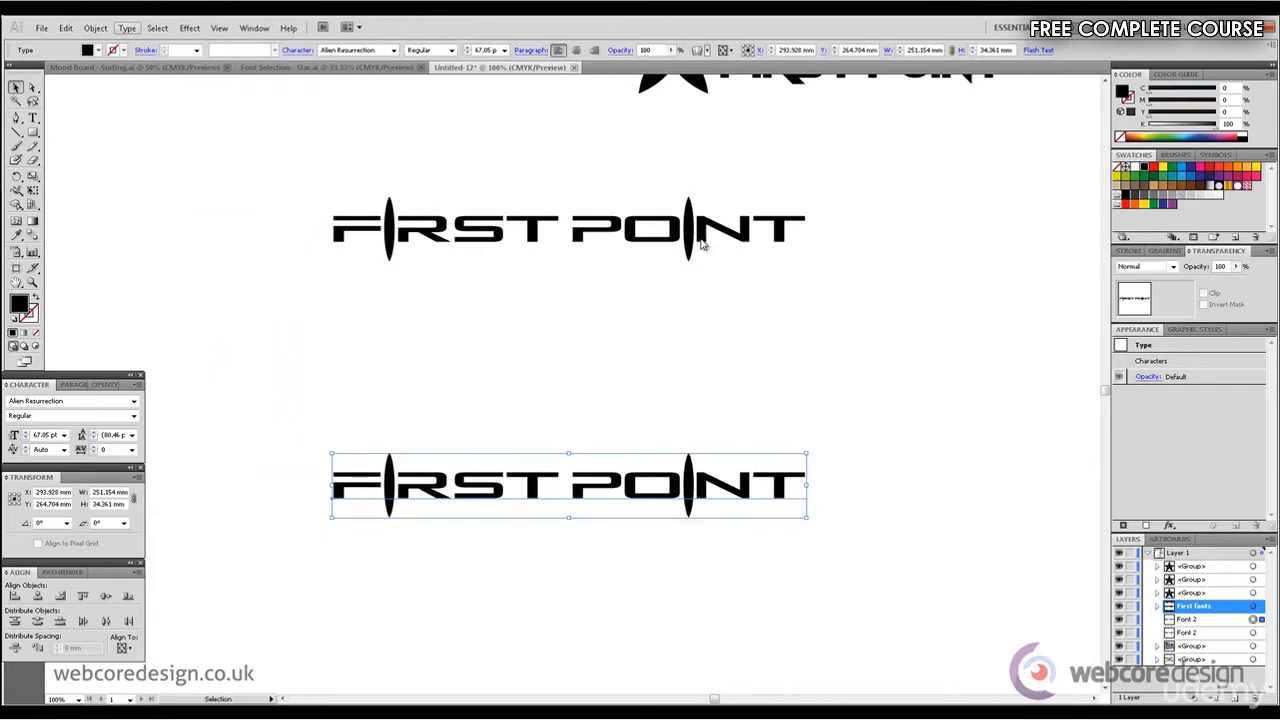
key(alt+t)
key(Return)
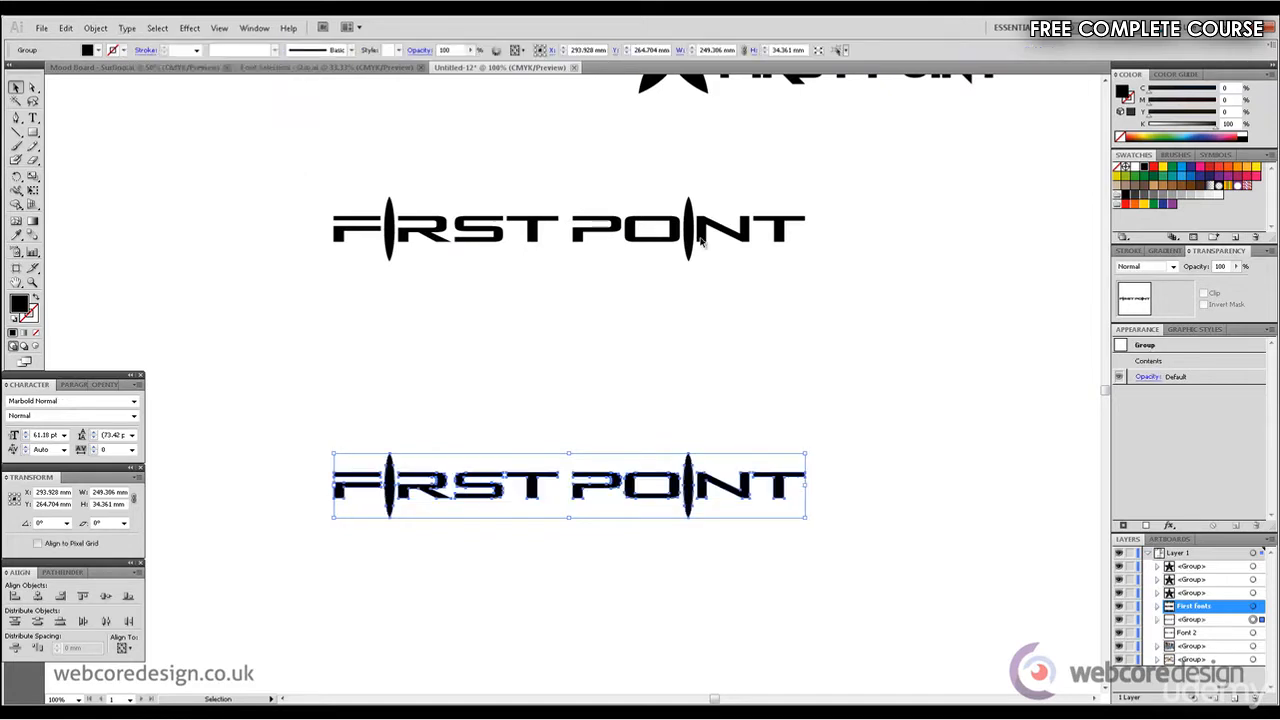
key(ctrl+shift+a)
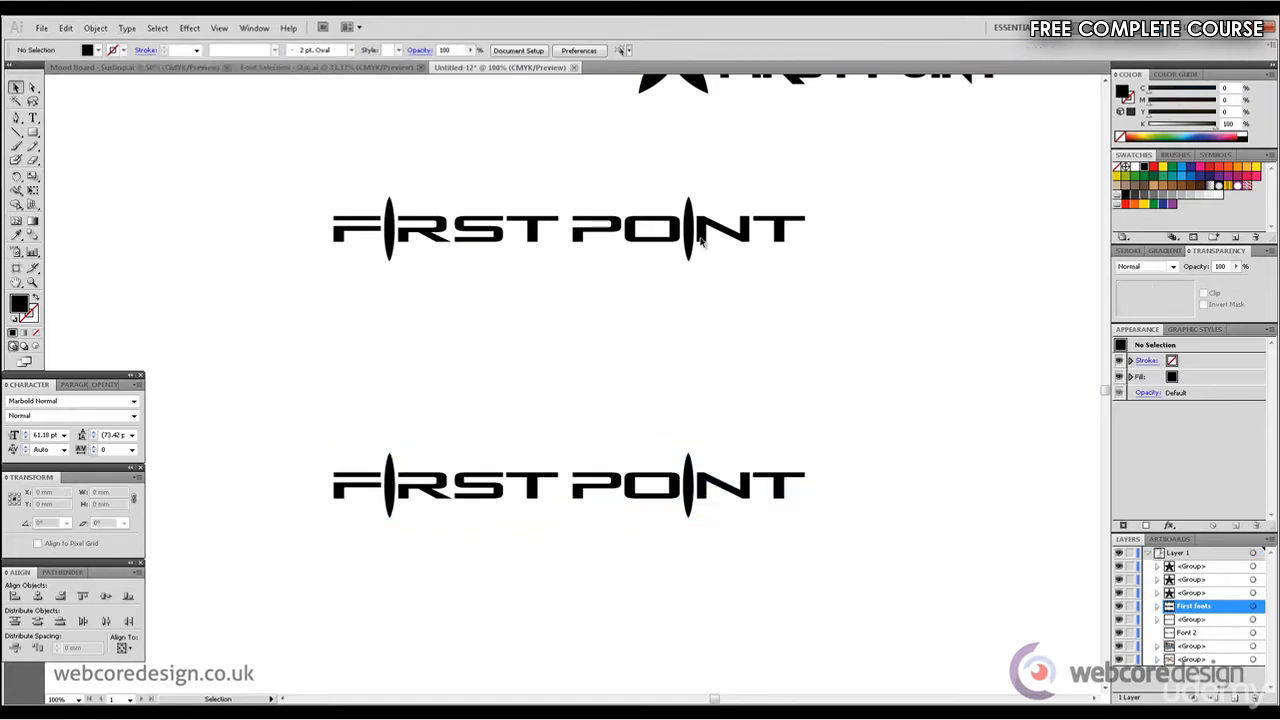
Step: Ungroup the outlined wordmark copy into separate letter shapes
drag(428, 424, 914, 544)
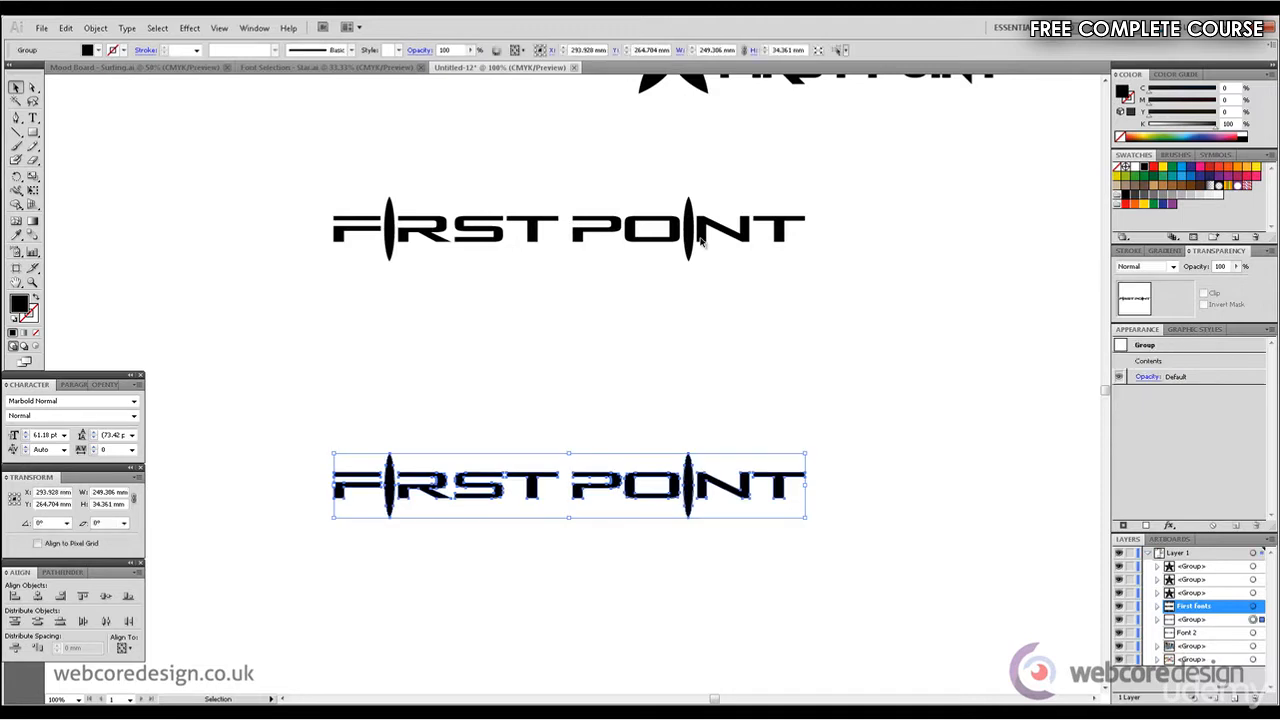
key(Right)
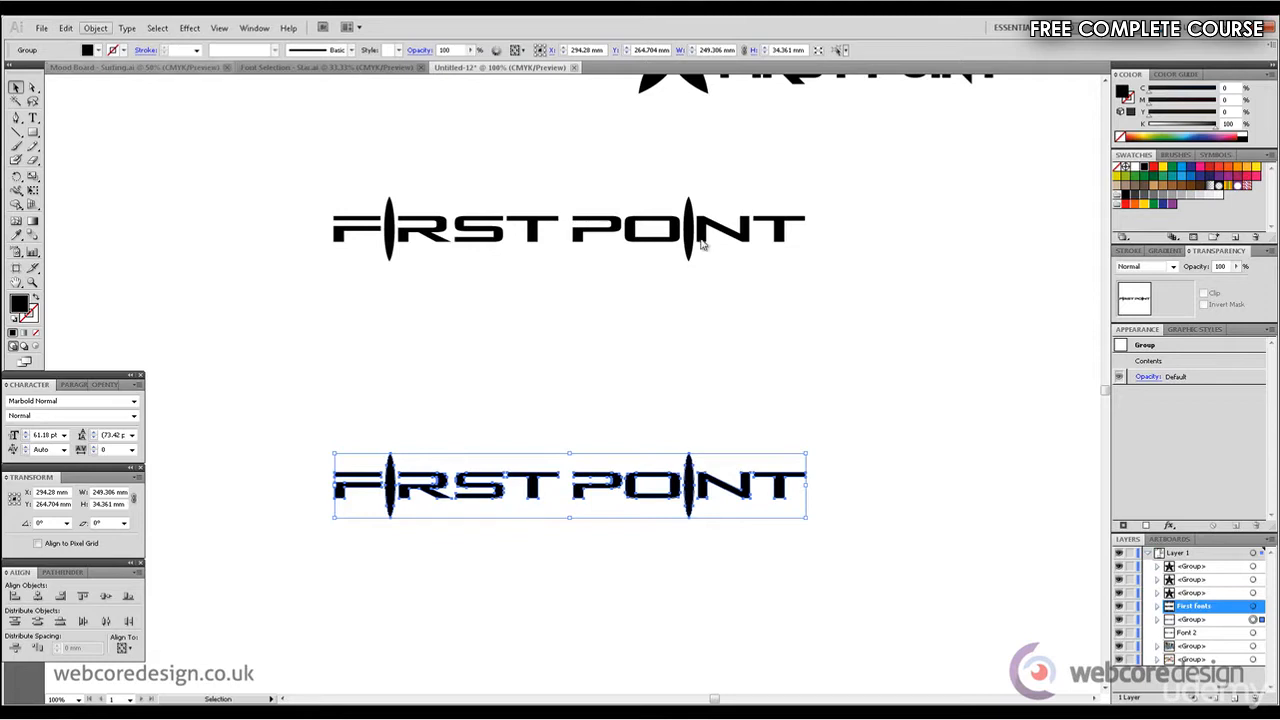
key(alt+o)
key(Down)
key(Return)
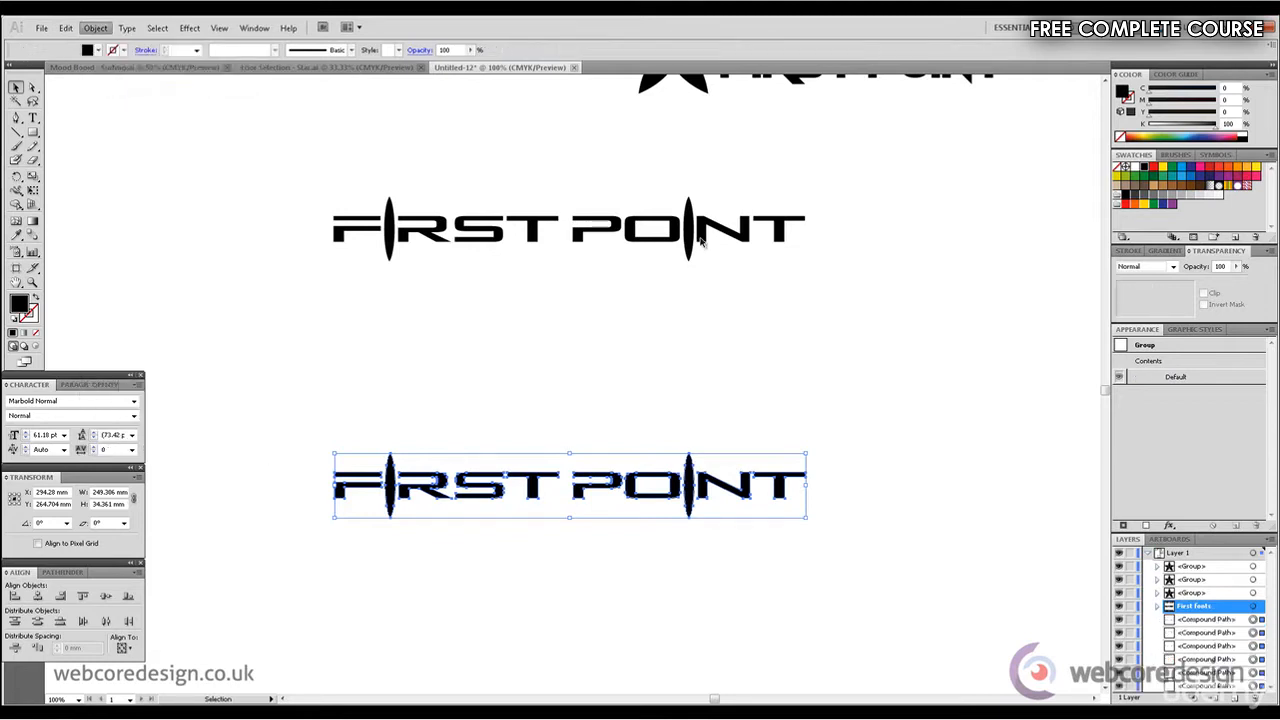
key(ctrl+shift+a)
Step: Move the letters of POINT directly under FIRST, aligned with its left edge, and fine-tune the vertical spacing between the lines
drag(831, 432, 591, 535)
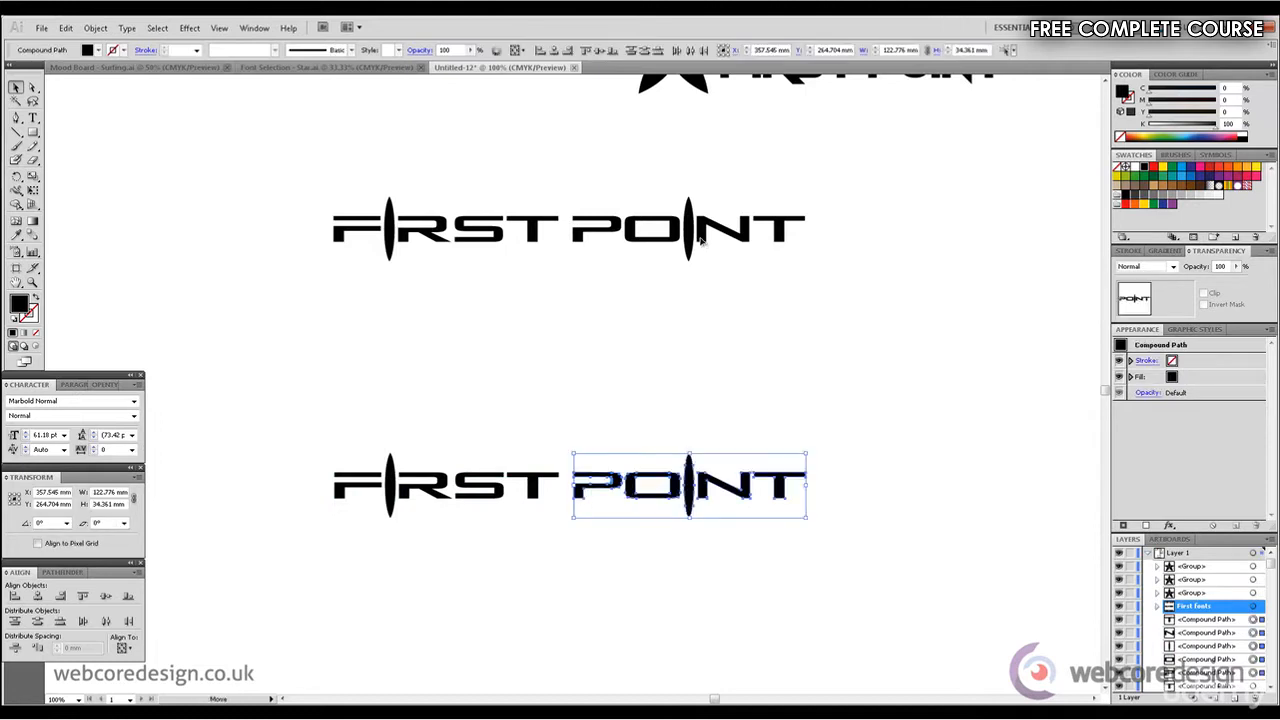
drag(689, 485, 449, 516)
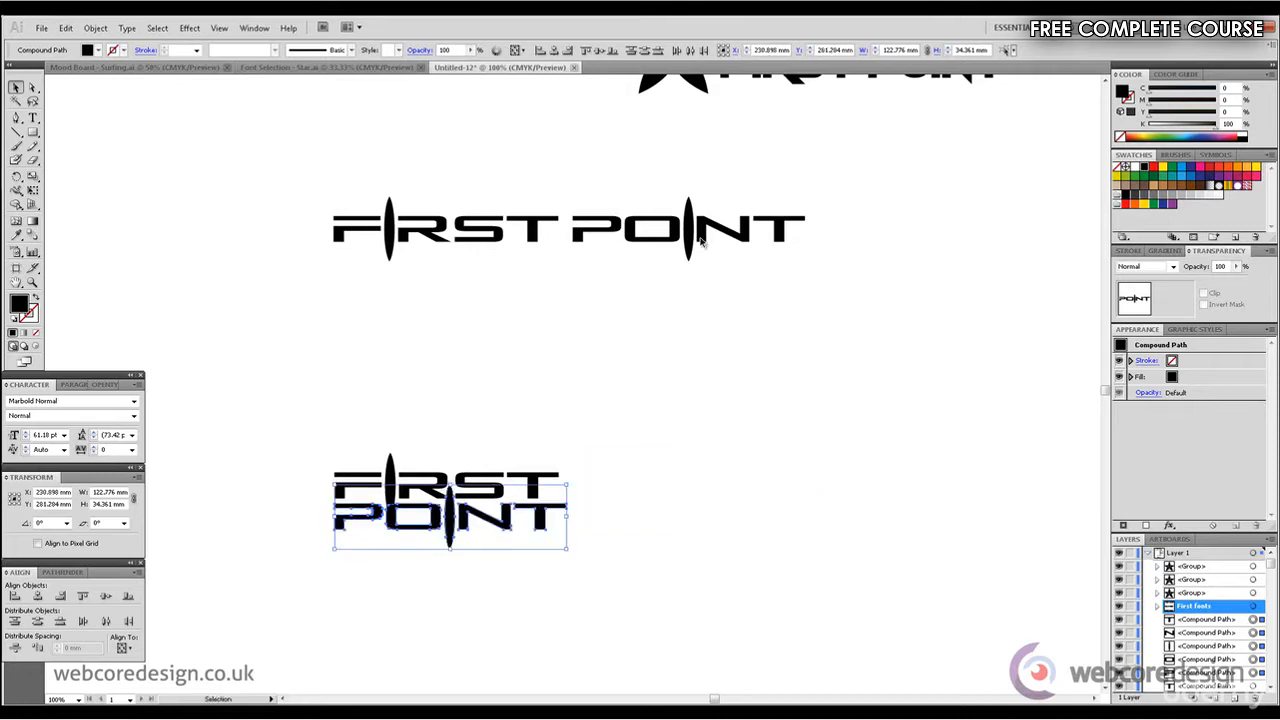
drag(636, 562, 562, 523)
key(Down)
key(Up)
key(Down)
key(Down)
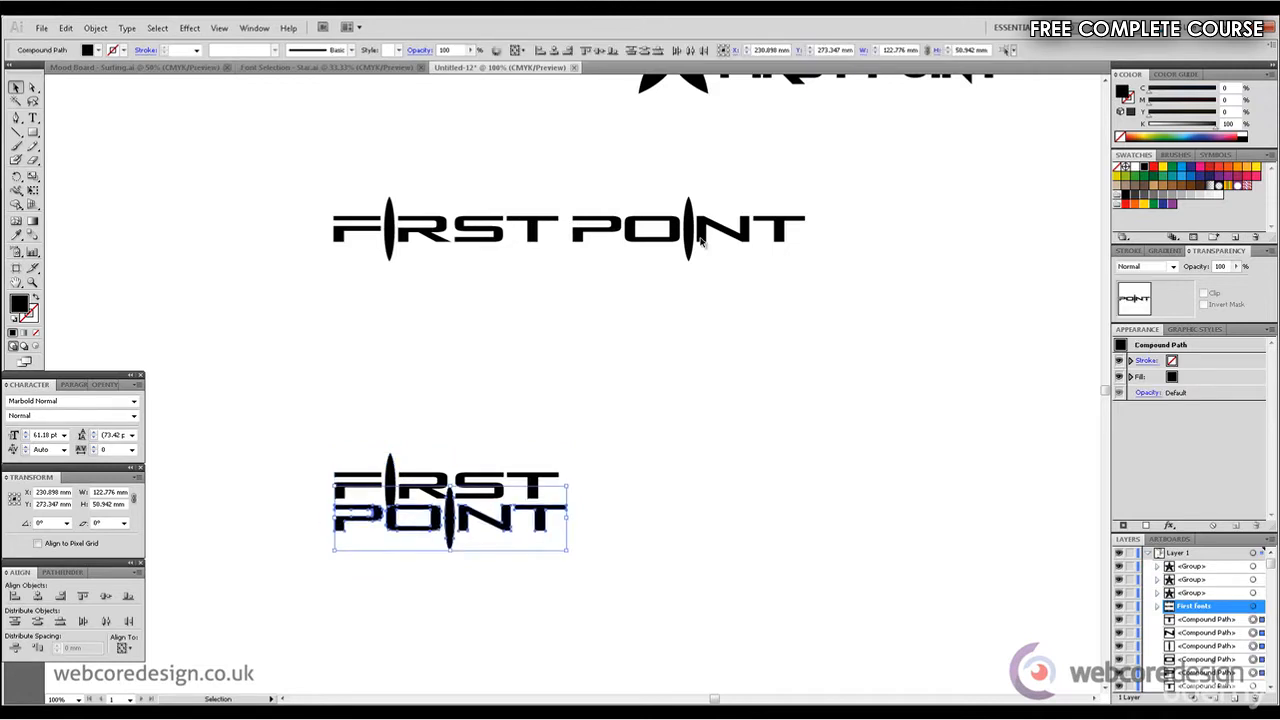
click(598, 530)
Step: Scale the stacked FIRST POINT lettering up to more than double its size
drag(280, 447, 744, 570)
scroll(702, 244, down, 3)
scroll(702, 244, down, 4)
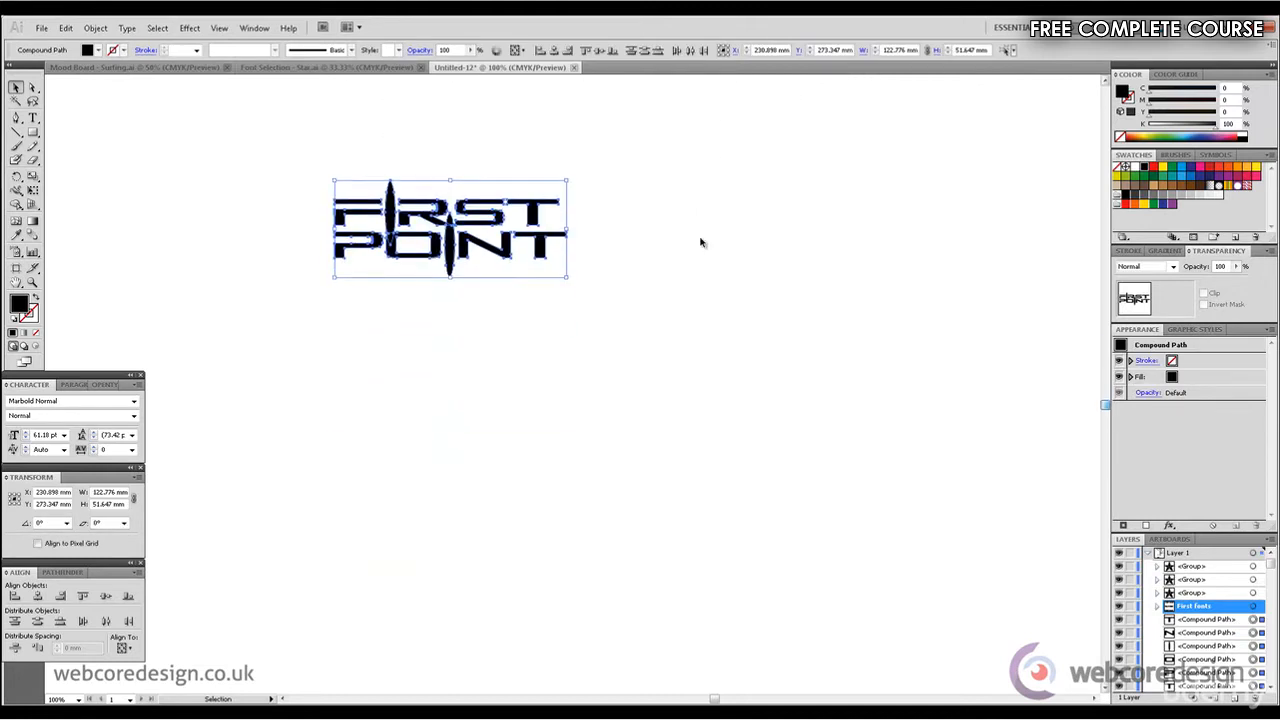
drag(566, 277, 701, 243)
click(701, 243)
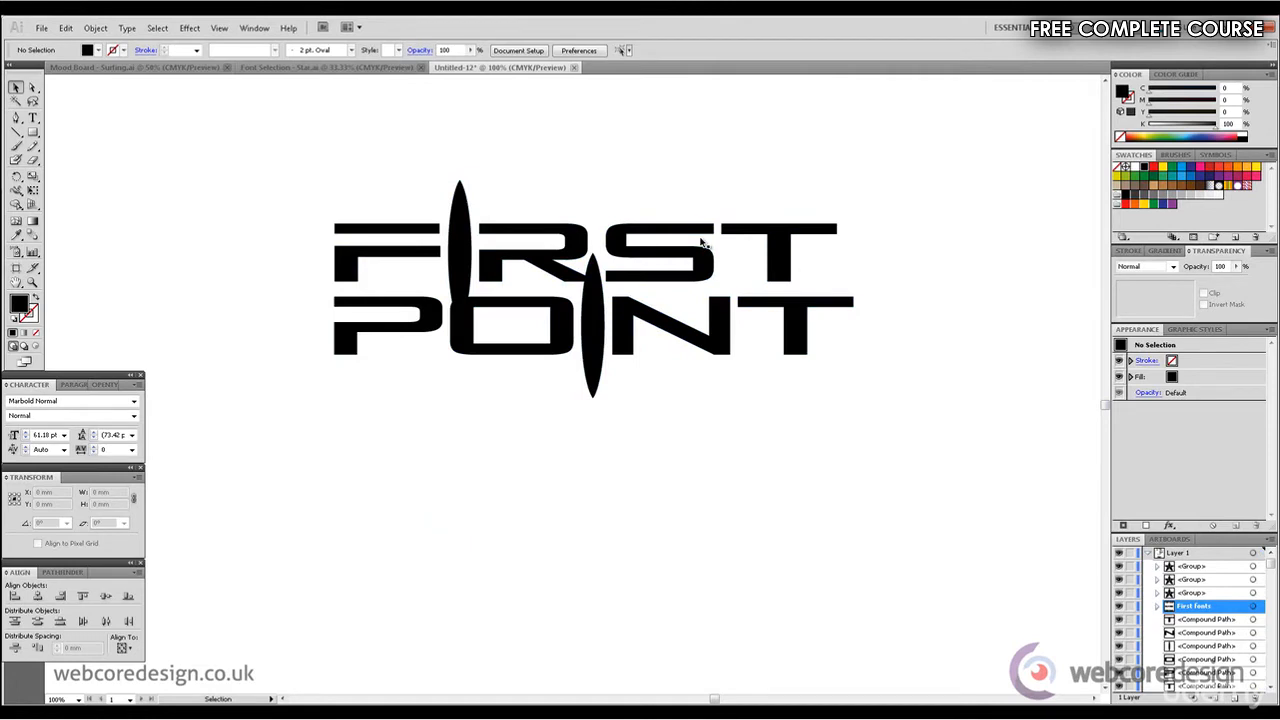
Step: Move the T of POINT leftwards into the N so the word ends flush with FIRST
drag(795, 325, 780, 325)
drag(701, 241, 701, 241)
key(ctrl+shift+a)
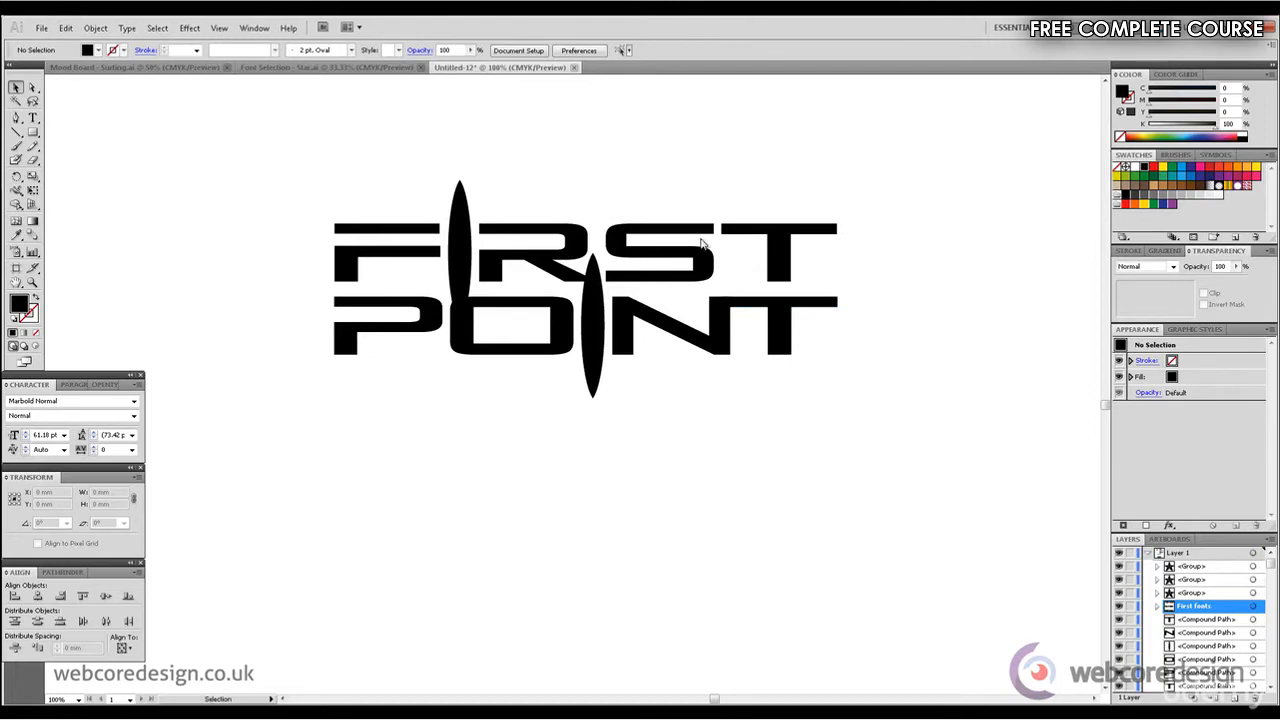
key(alt+v)
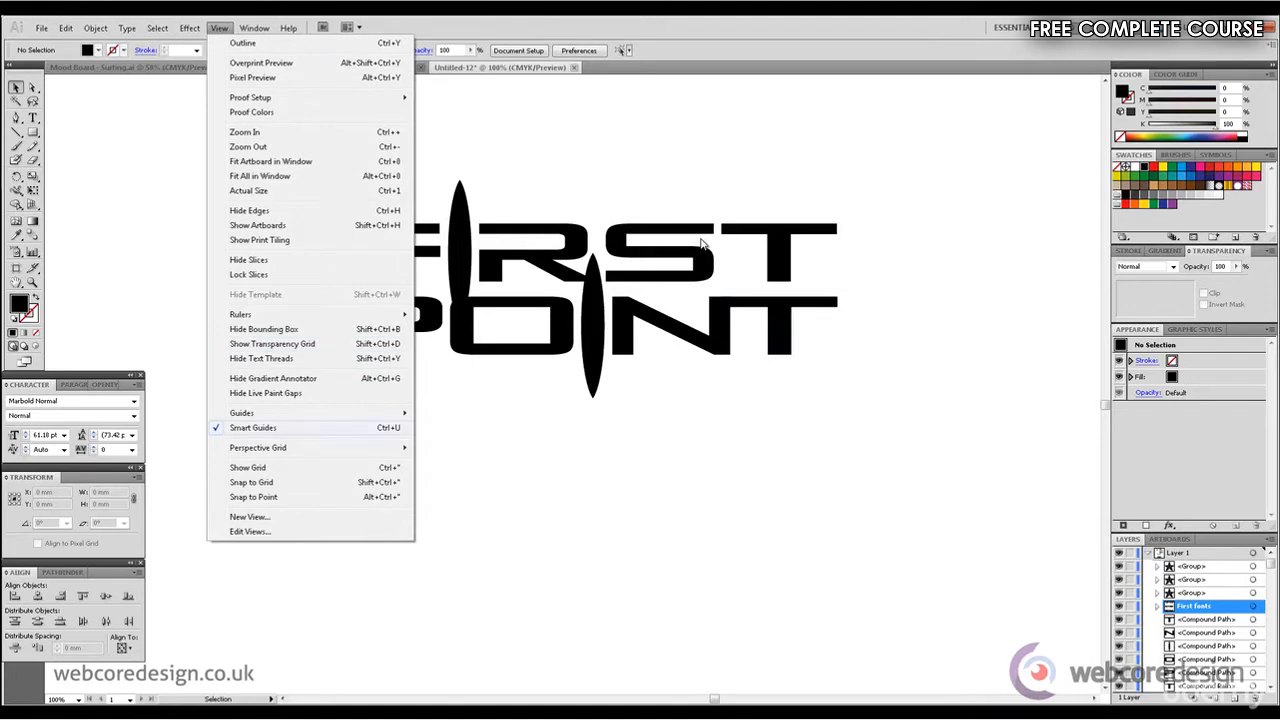
key(Escape)
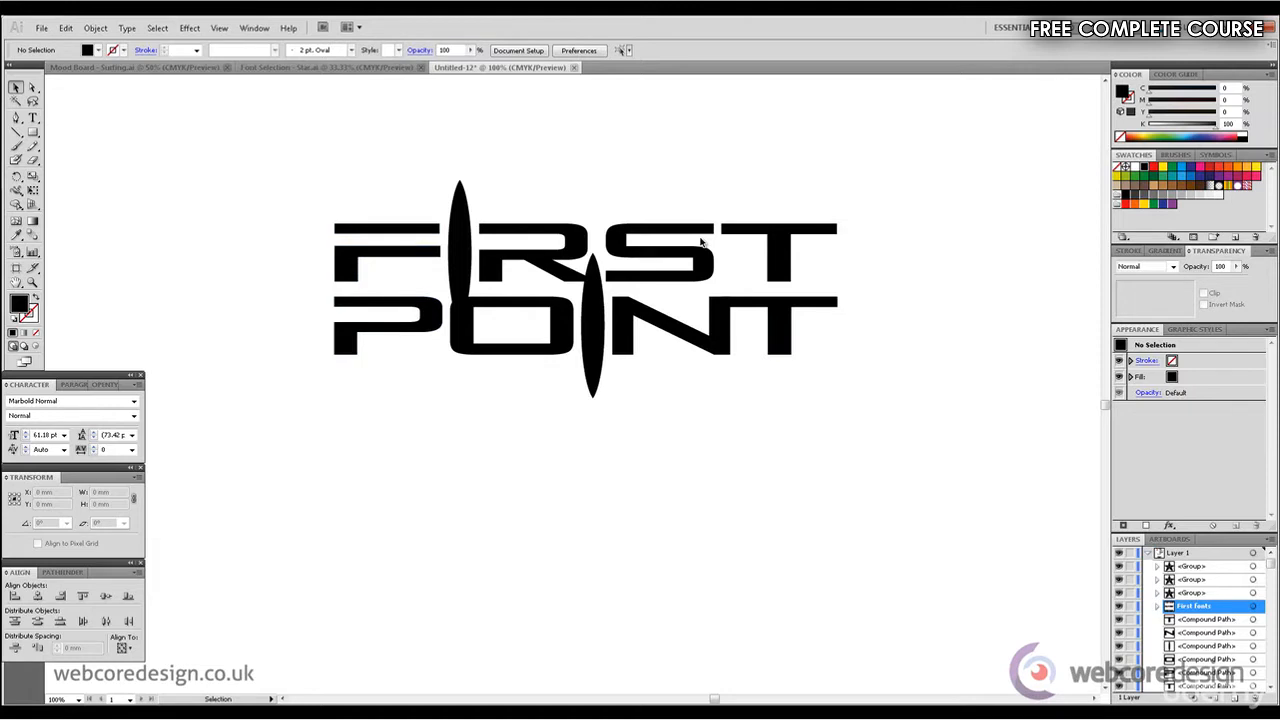
Step: Move the whole stacked wordmark lower on the canvas
drag(249, 175, 899, 415)
drag(457, 211, 469, 382)
click(701, 242)
Step: Copy the star beside the third wordmark and paste it near the stacked lettering
scroll(701, 243, up, 10)
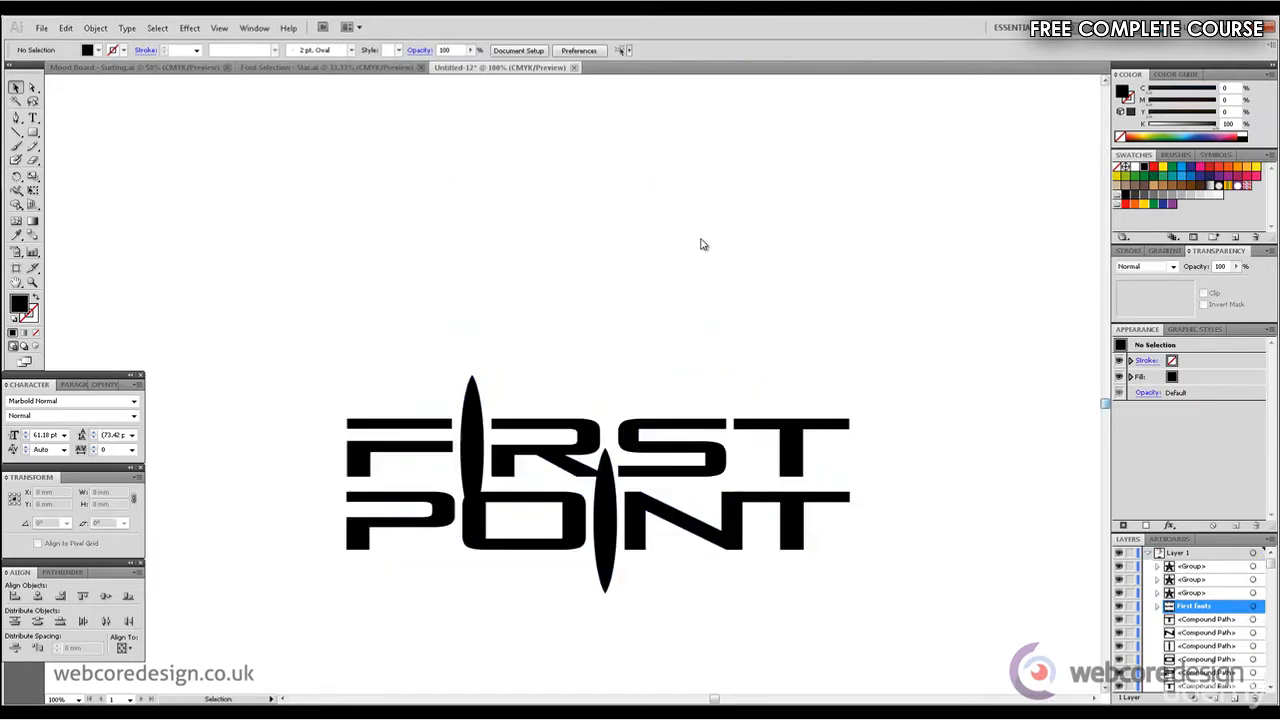
scroll(701, 242, down, 5)
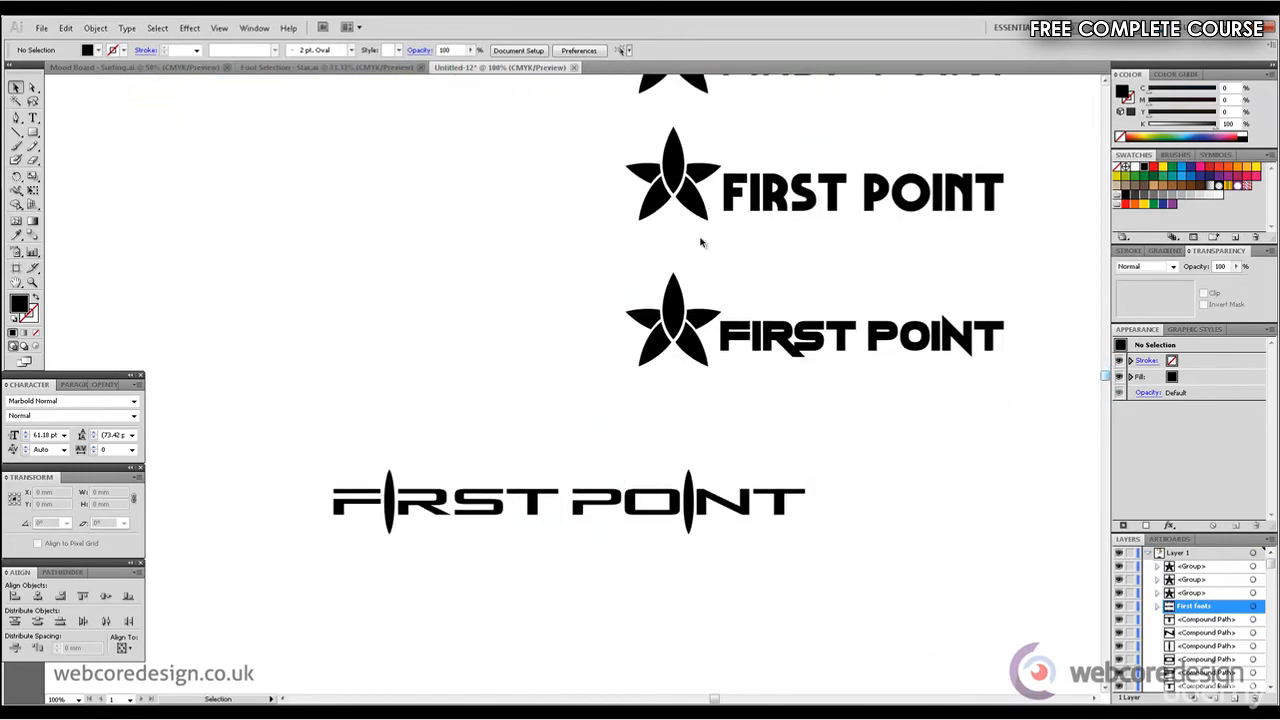
drag(619, 249, 693, 356)
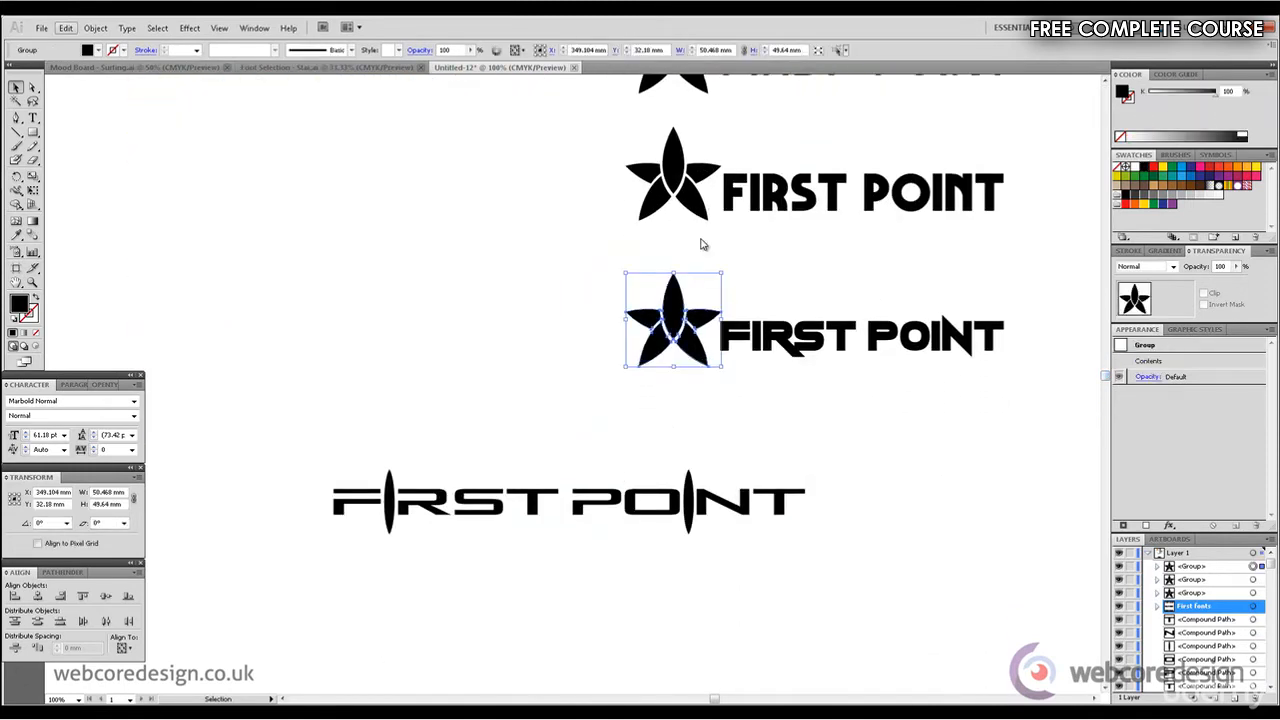
click(66, 28)
click(88, 92)
scroll(701, 242, down, 10)
key(ctrl+v)
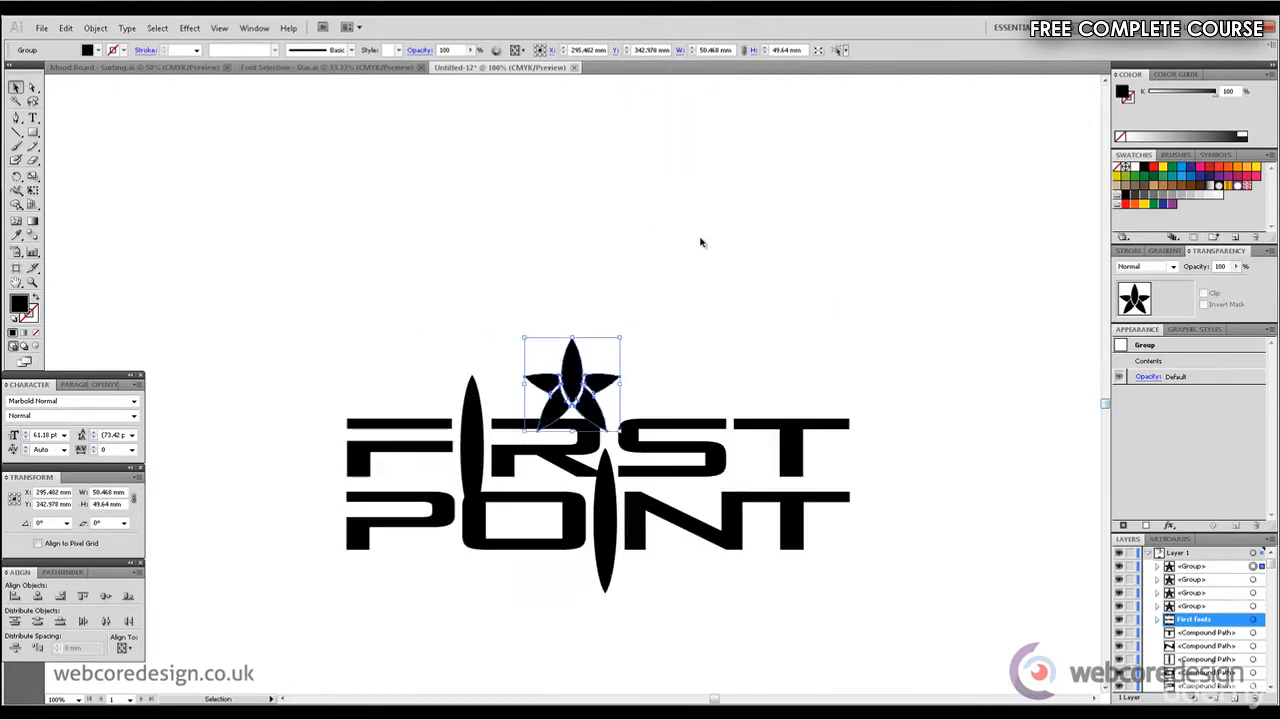
Step: Enlarge the pasted star to roughly the height of the stacked lettering and place it in front of both lines
drag(620, 337, 274, 465)
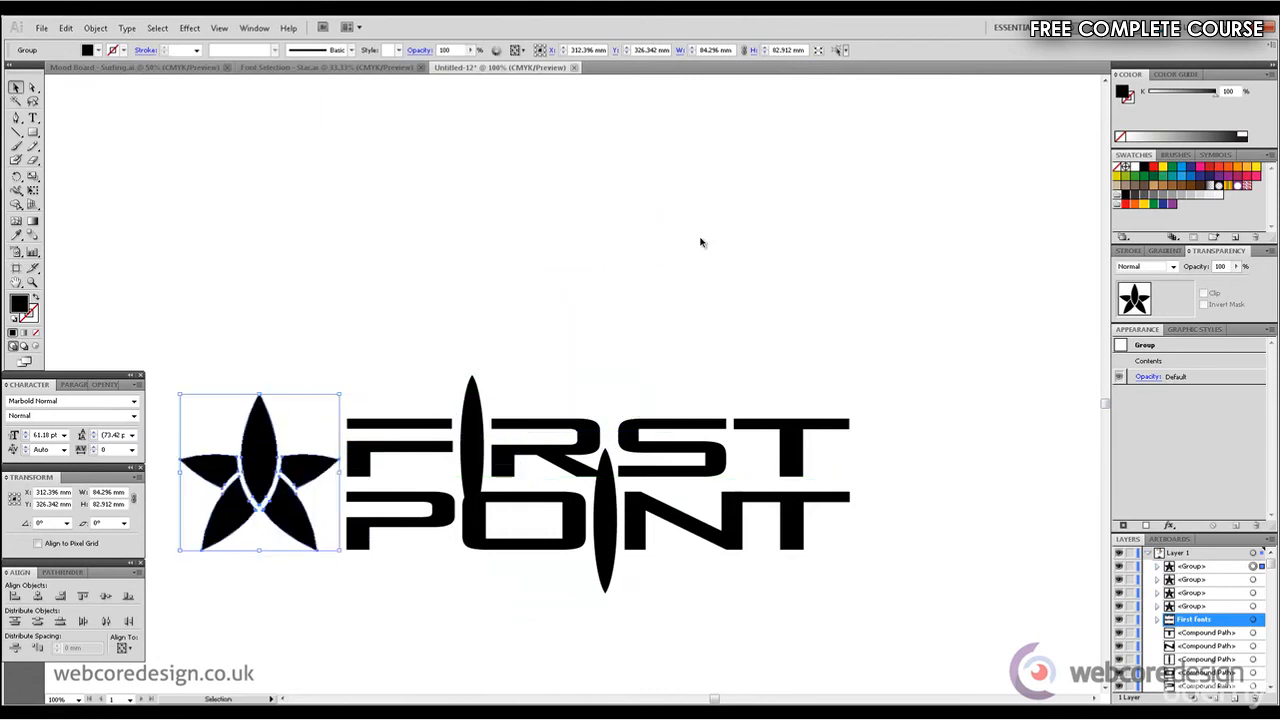
drag(180, 394, 165, 378)
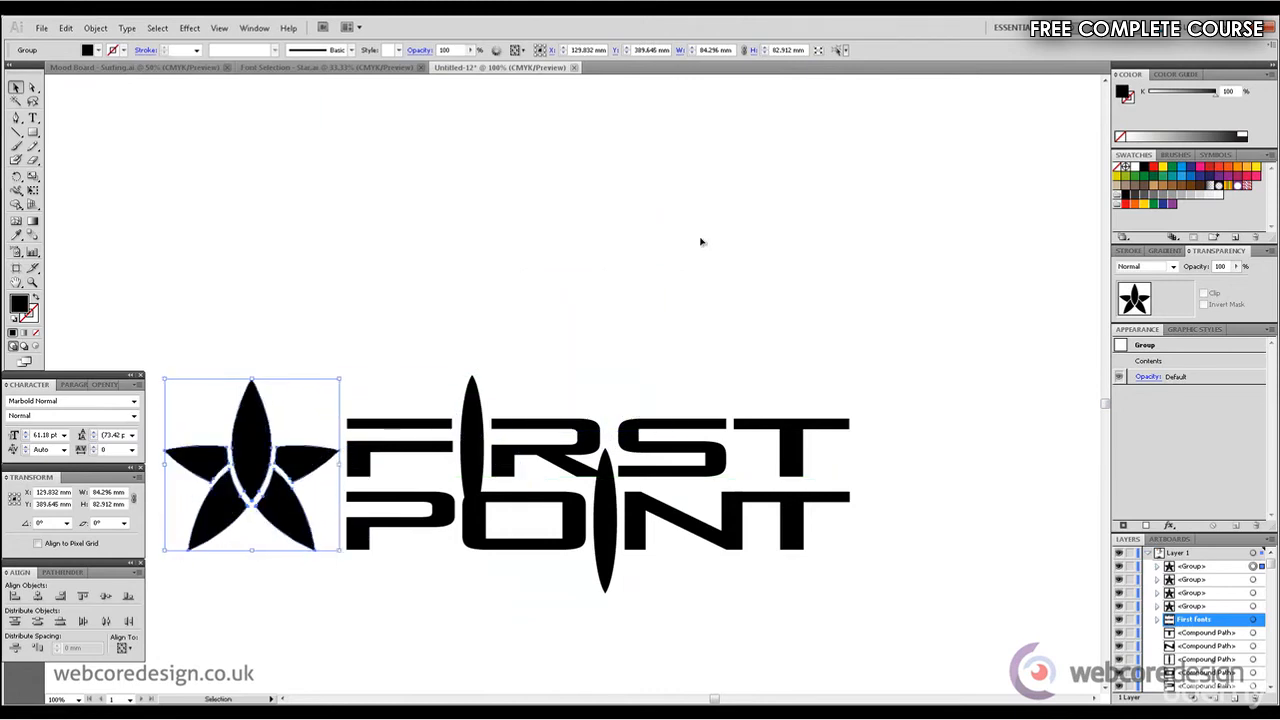
drag(246, 433, 246, 438)
Step: Scale the star and stacked lettering down together to about 237 mm wide and reposition them centrally in the view
drag(183, 343, 849, 583)
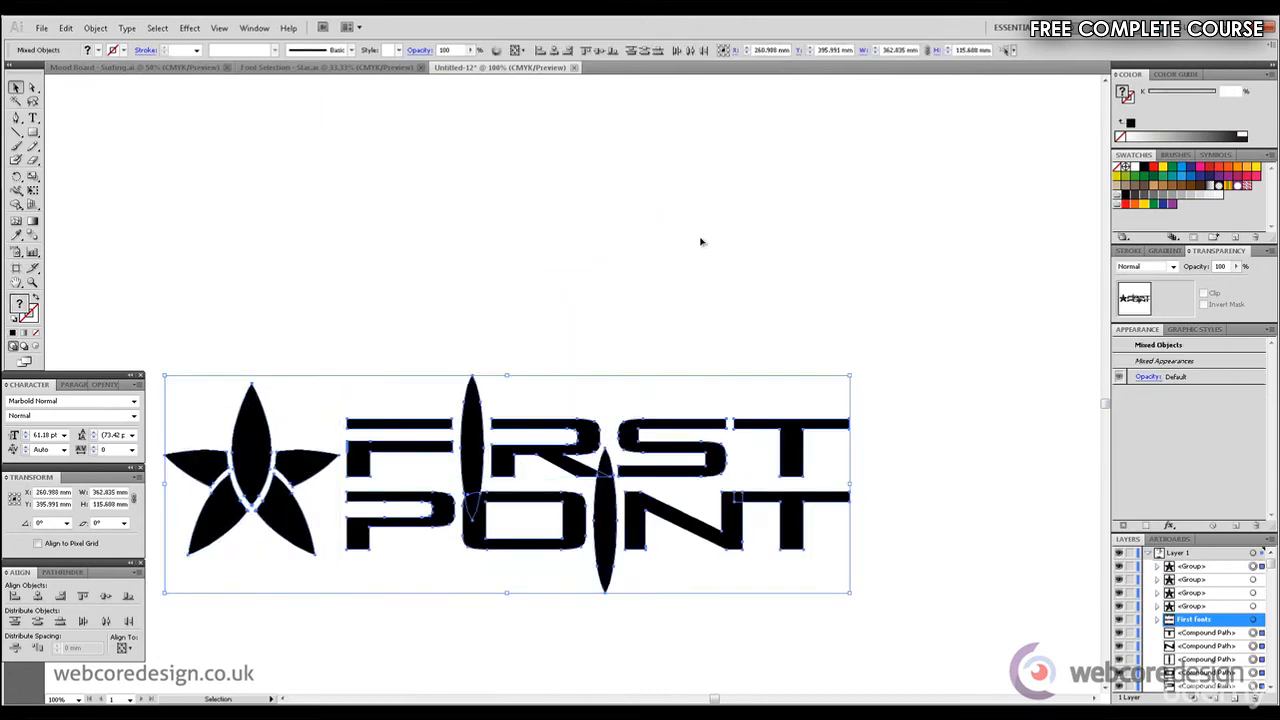
drag(787, 503, 866, 338)
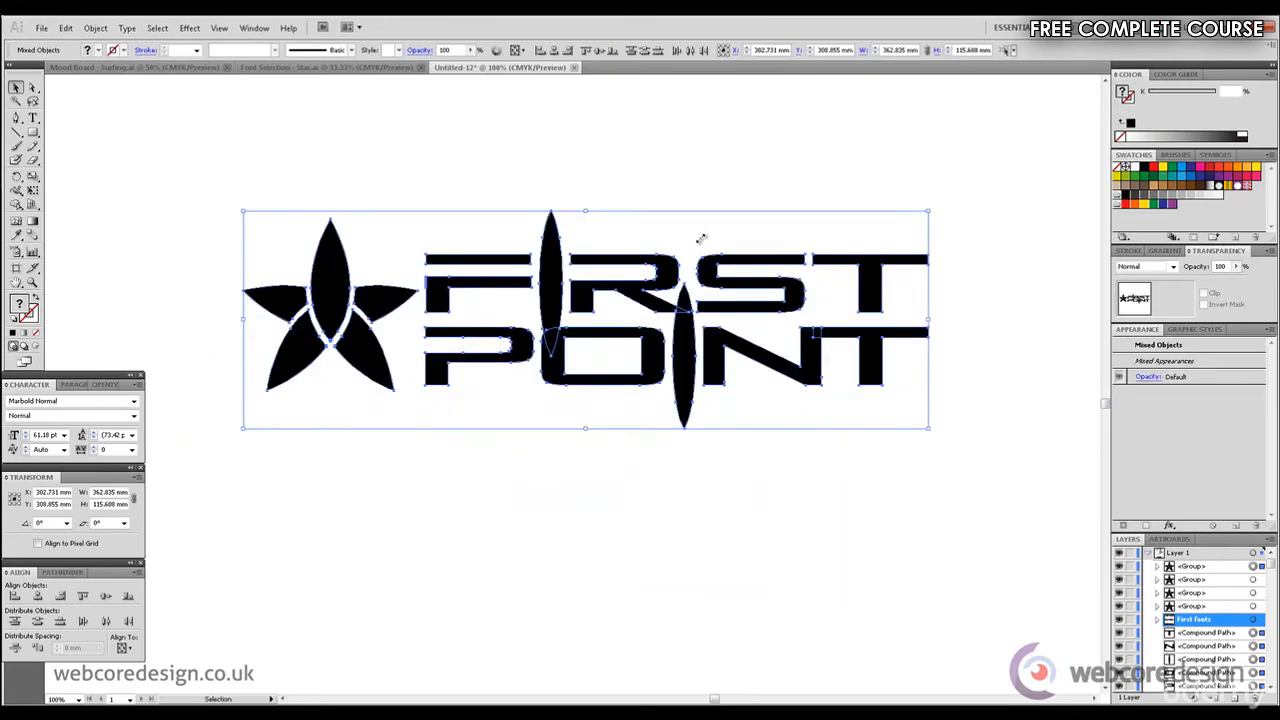
drag(929, 211, 690, 287)
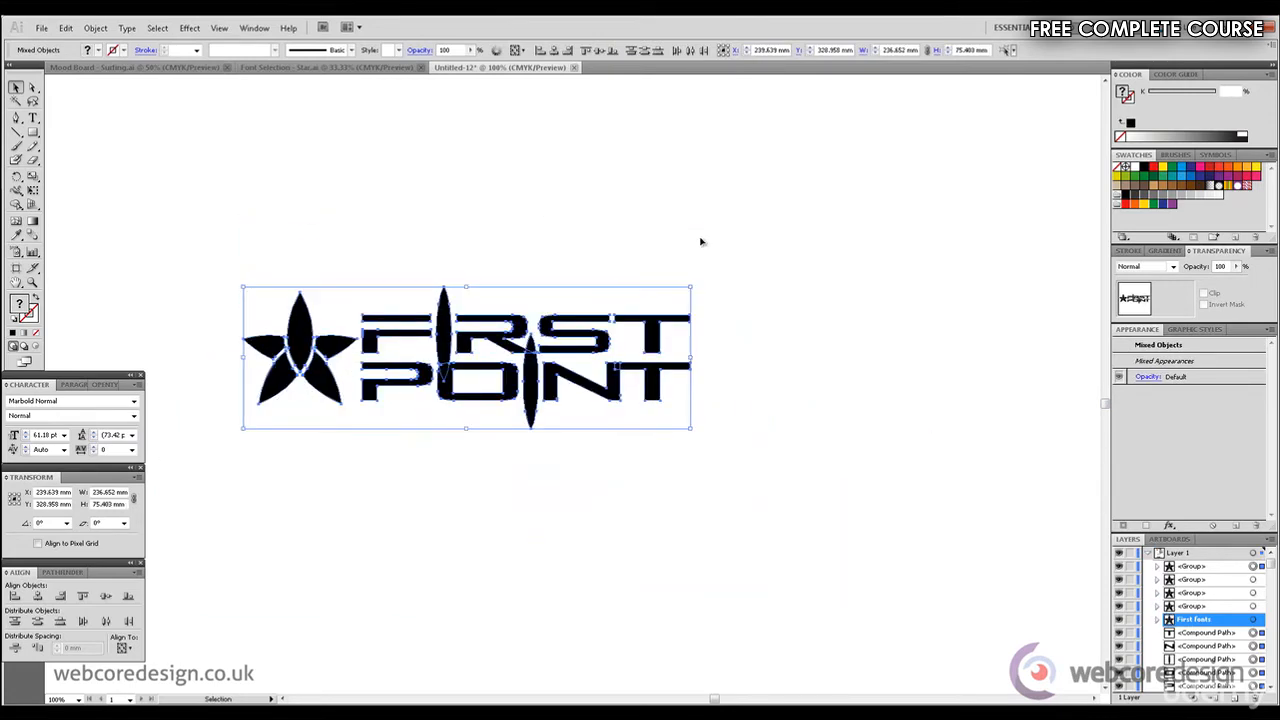
drag(443, 330, 541, 344)
click(701, 242)
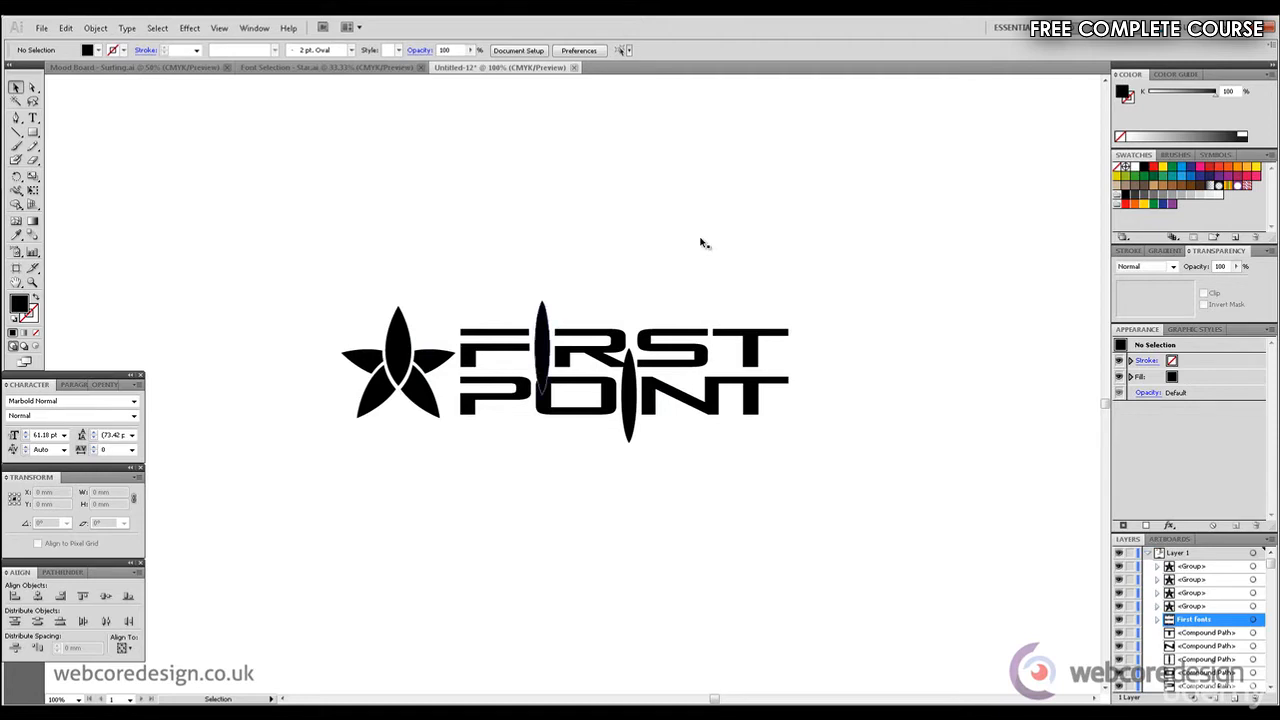
Step: Remove the two surfboard-shaped I letters from FIRST and POINT in the stacked logo
key(ctrl+z)
key(ctrl+z)
key(ctrl+z)
key(ctrl+z)
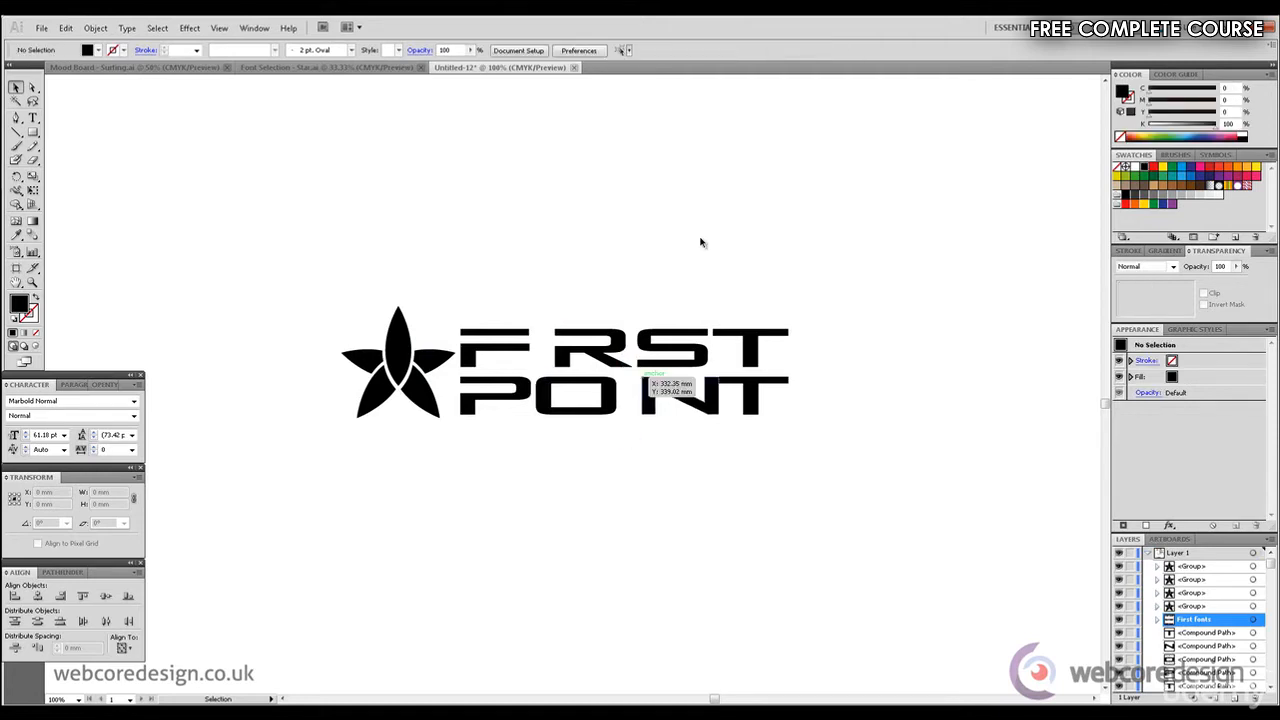
Step: Draw a black rectangle about 7.8 mm wide and 20 mm high over the stem of the R in FIRST
key(z)
click(701, 239)
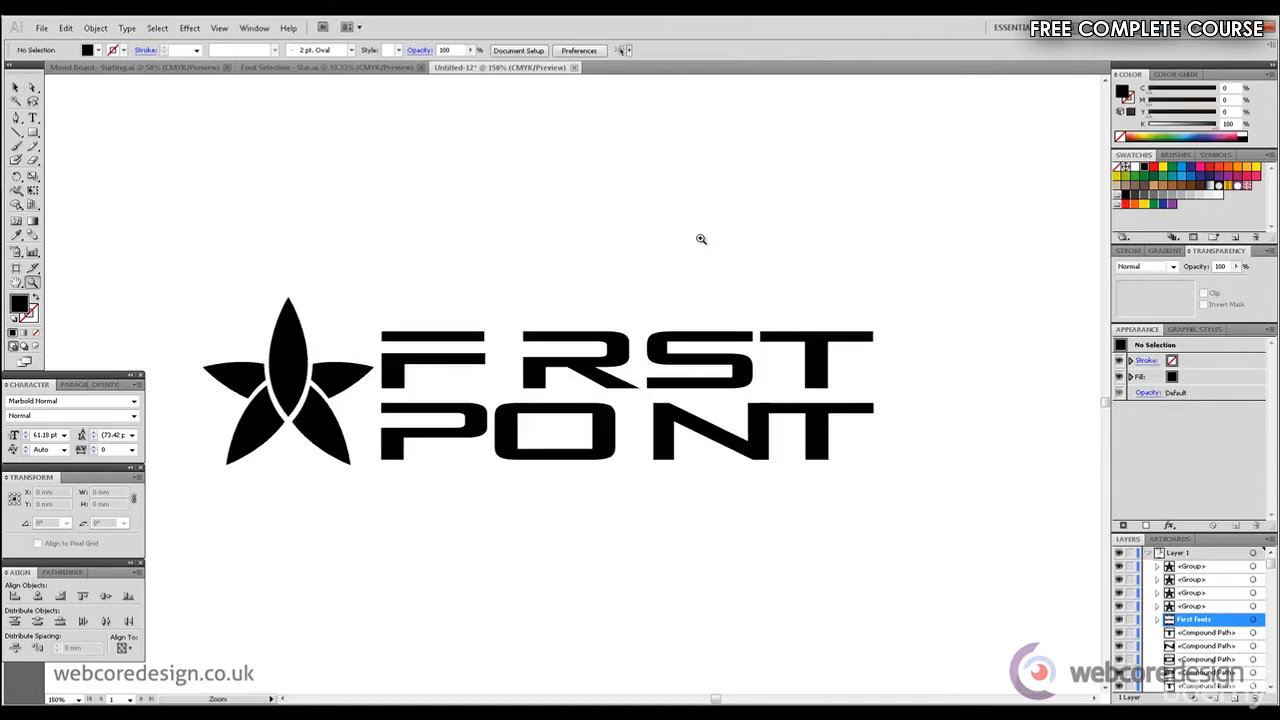
click(701, 239)
click(701, 239)
key(m)
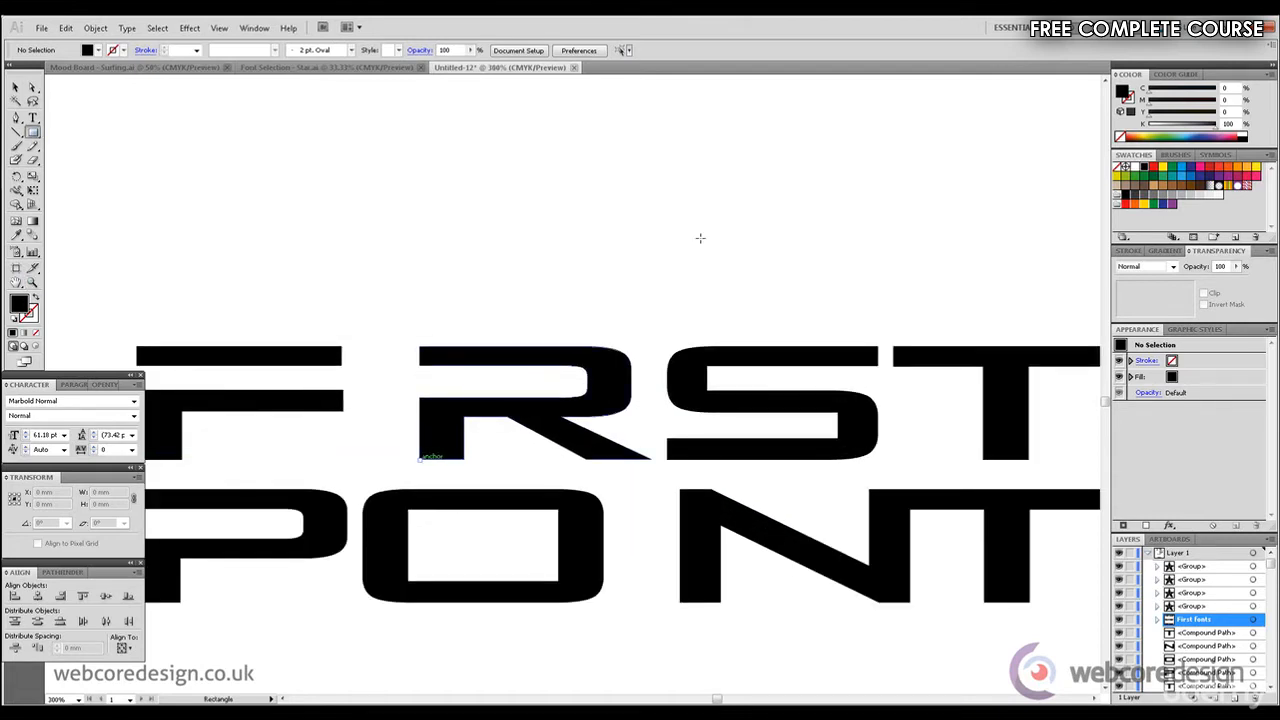
drag(420, 457, 466, 347)
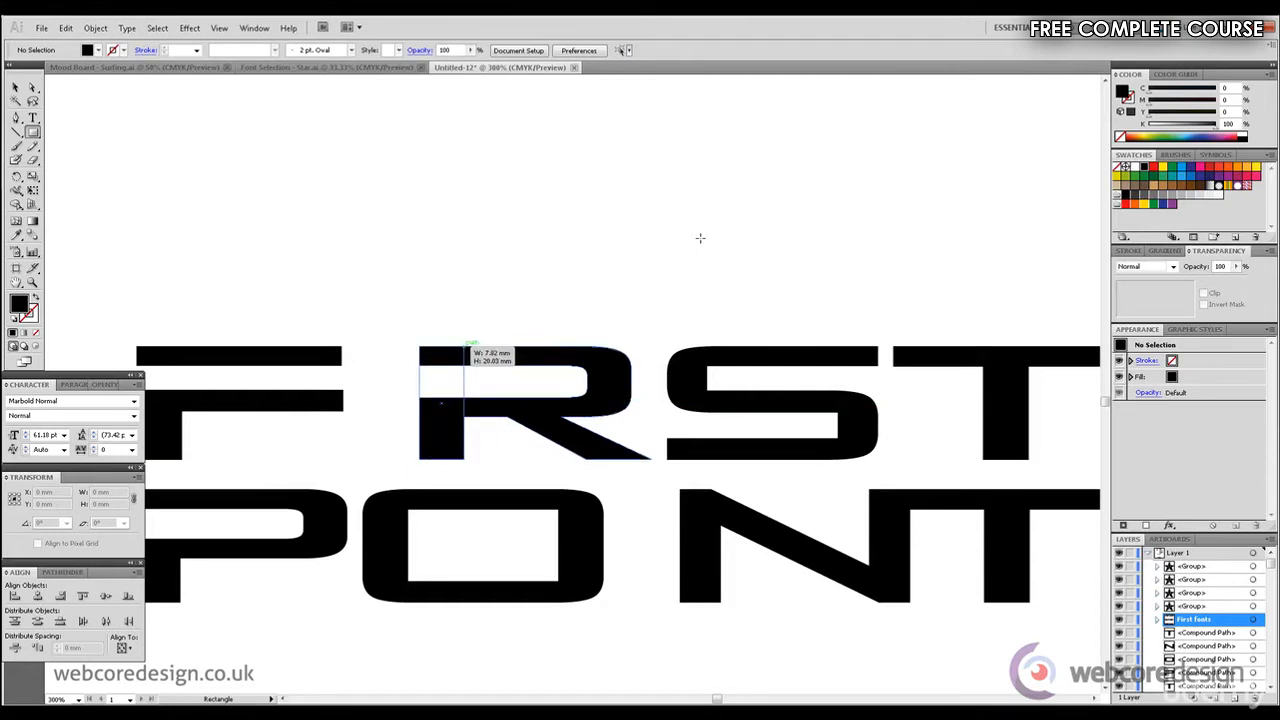
drag(700, 238, 700, 238)
Step: Move the rectangle into the gap in FIRST as its I and place a copy in the gap in POINT
key(v)
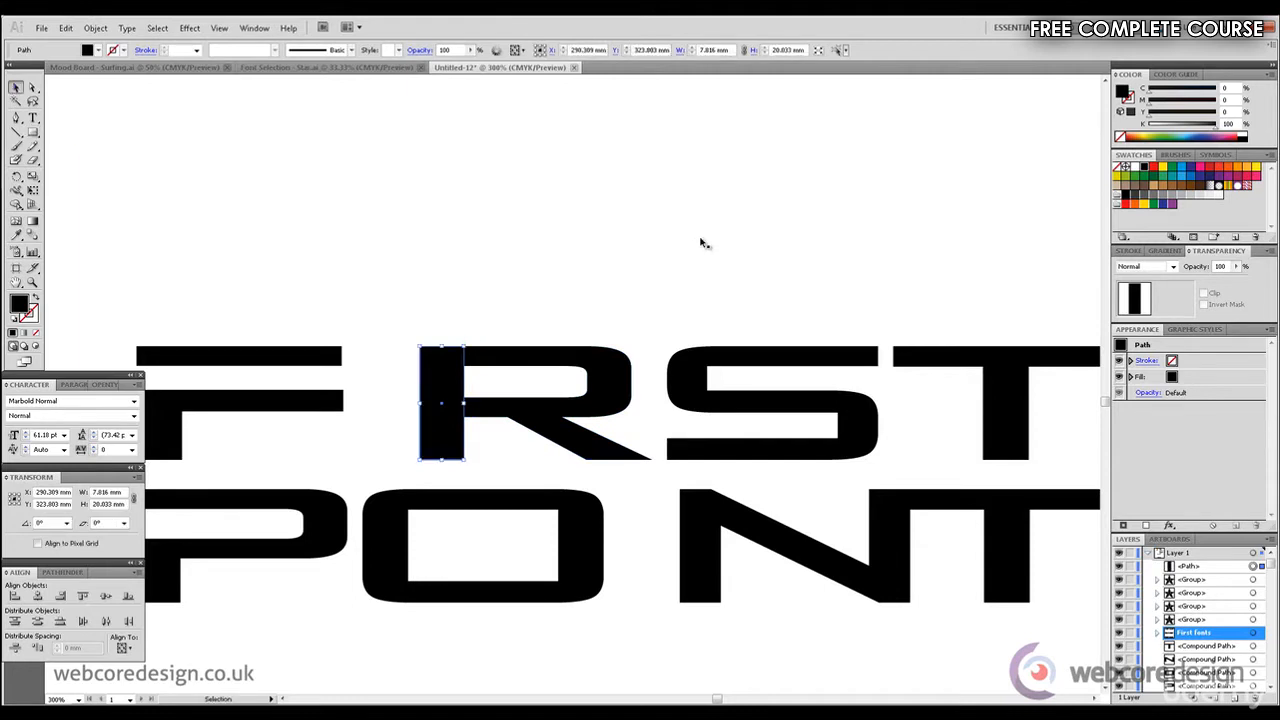
drag(432, 358, 371, 358)
click(703, 243)
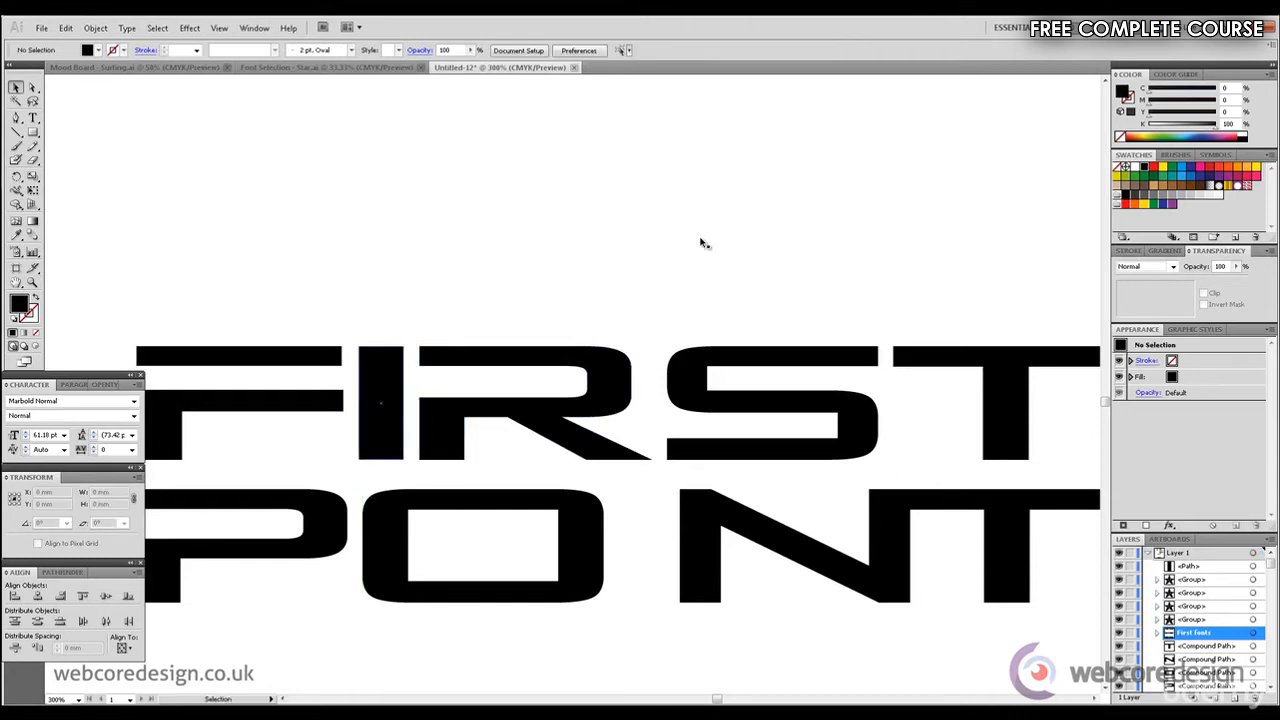
mouse_move(384, 380)
mouse_down()
mouse_move(616, 405)
mouse_move(644, 519)
mouse_up()
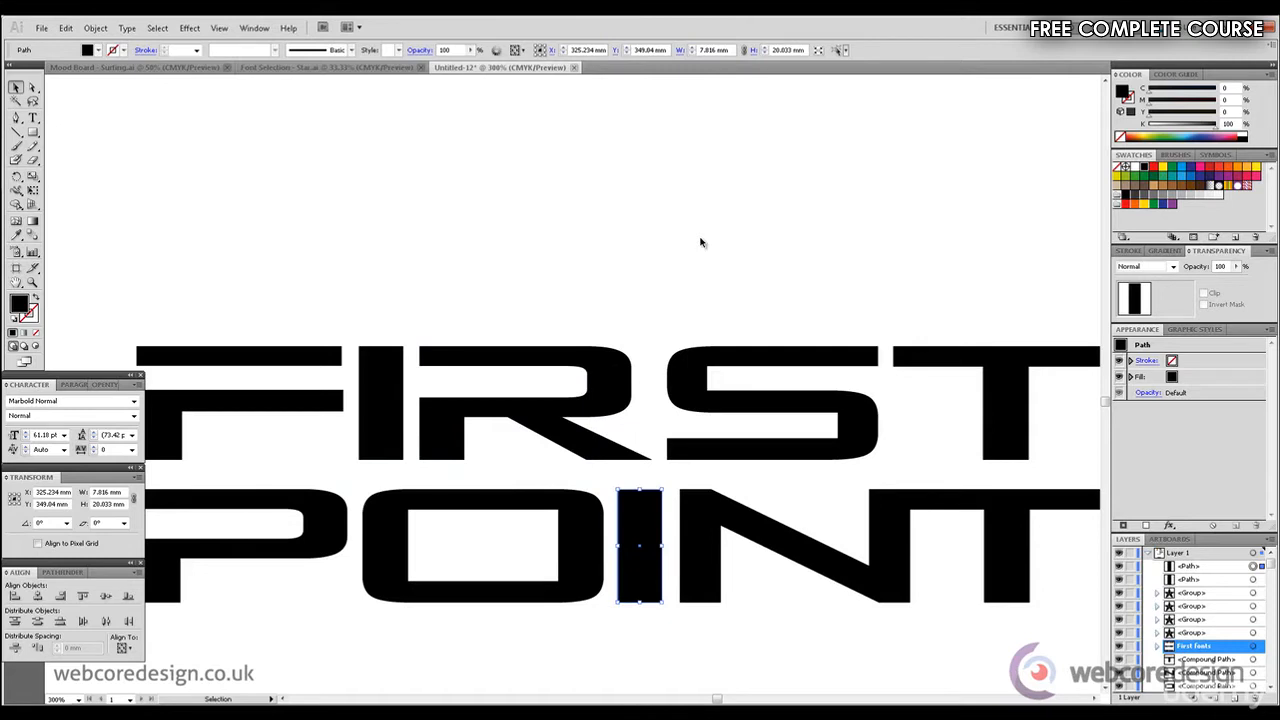
click(700, 242)
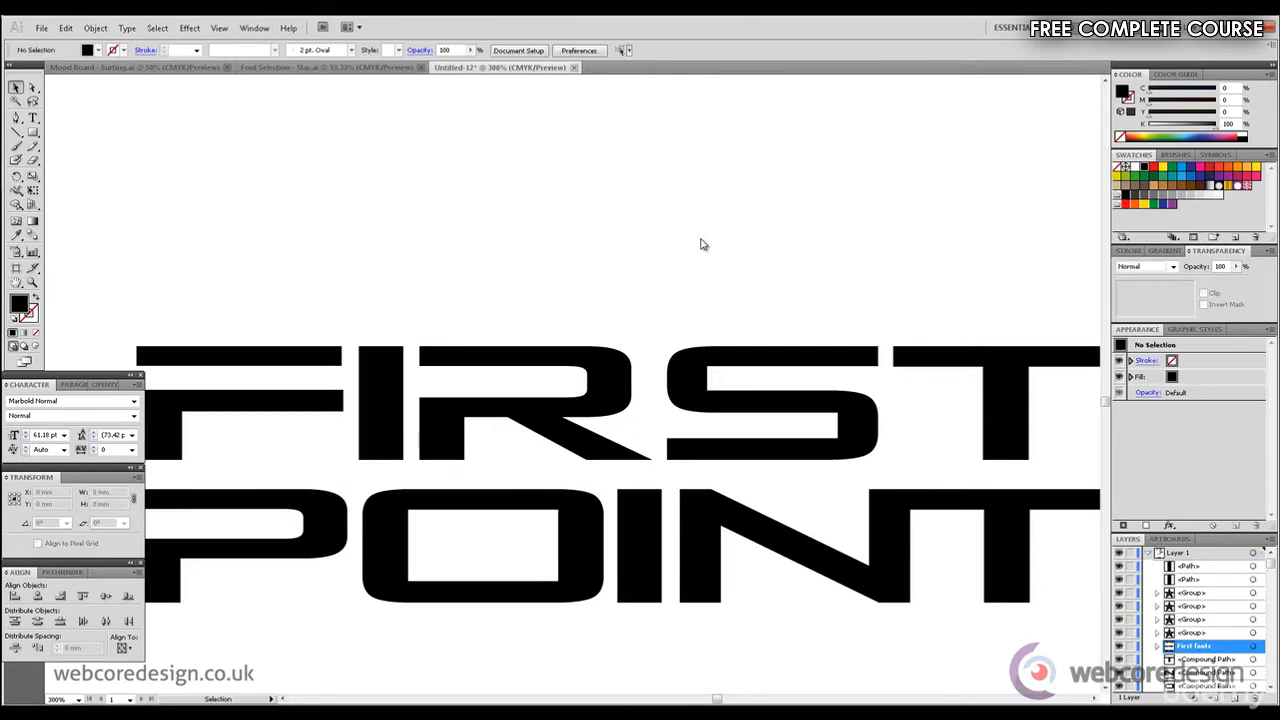
Step: Examine the rebuilt FIRST POINT lettering together with the star at 100% view
key(z)
alt+click(701, 239)
alt+click(701, 239)
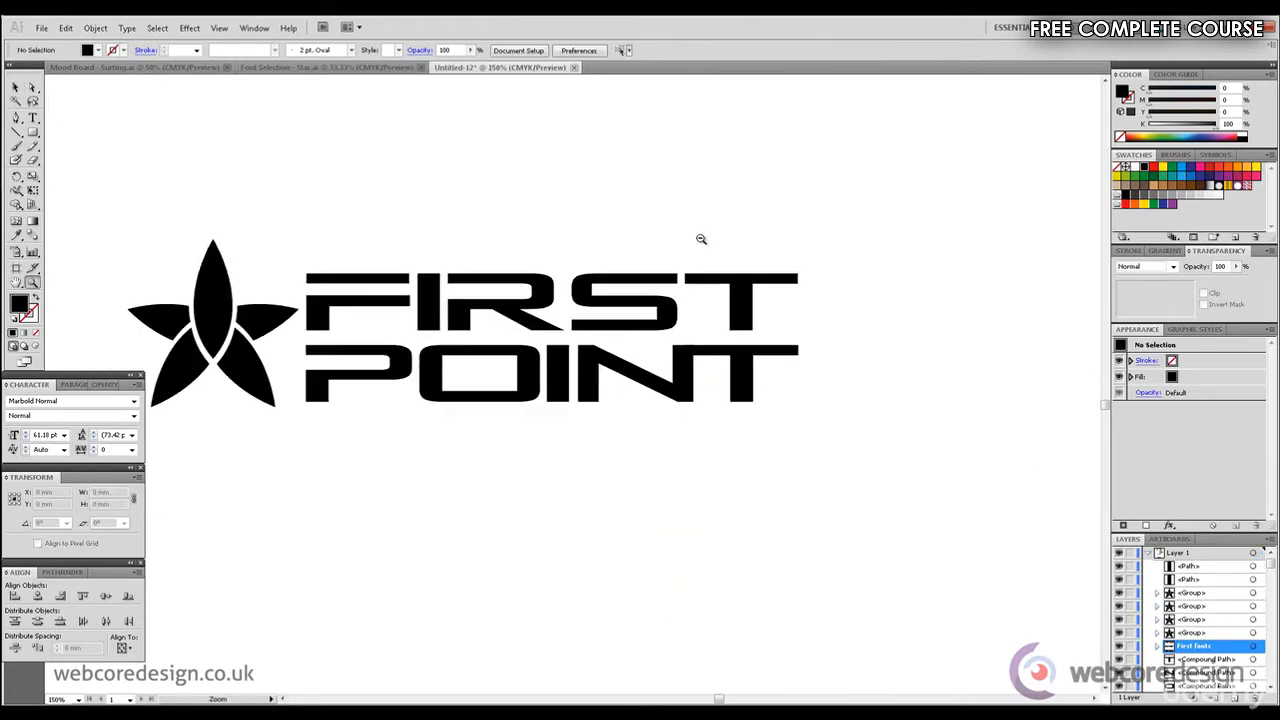
alt+click(701, 239)
alt+click(701, 239)
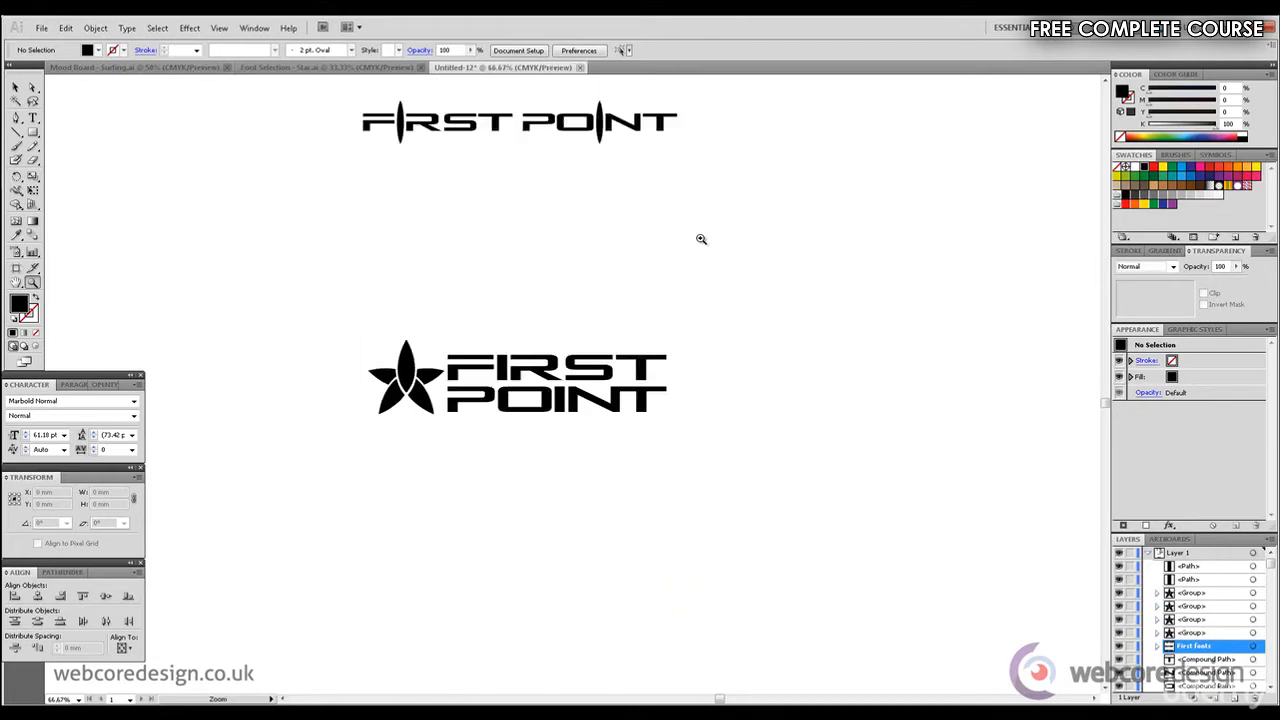
key(ctrl+1)
key(v)
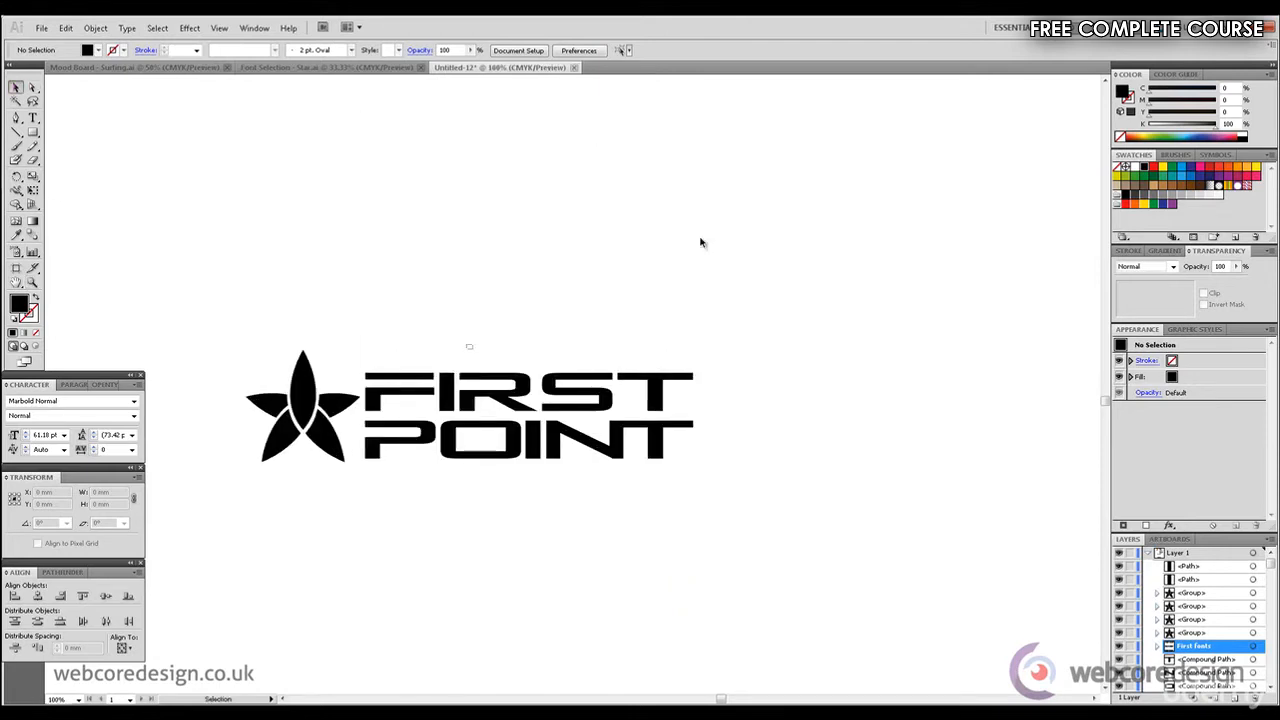
drag(472, 349, 711, 390)
click(701, 242)
drag(218, 300, 362, 474)
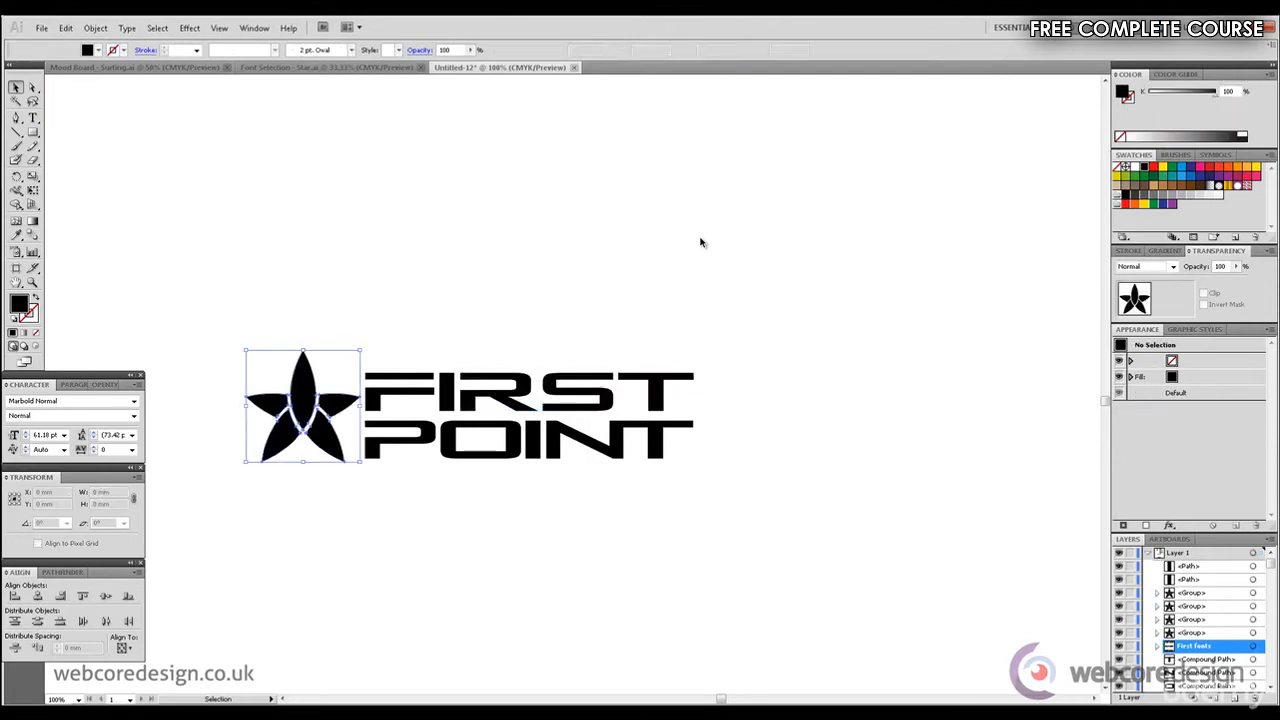
Step: Adjust the spacing of the closing letters of POINT, working on INT and NT
drag(768, 490, 546, 419)
drag(749, 490, 529, 425)
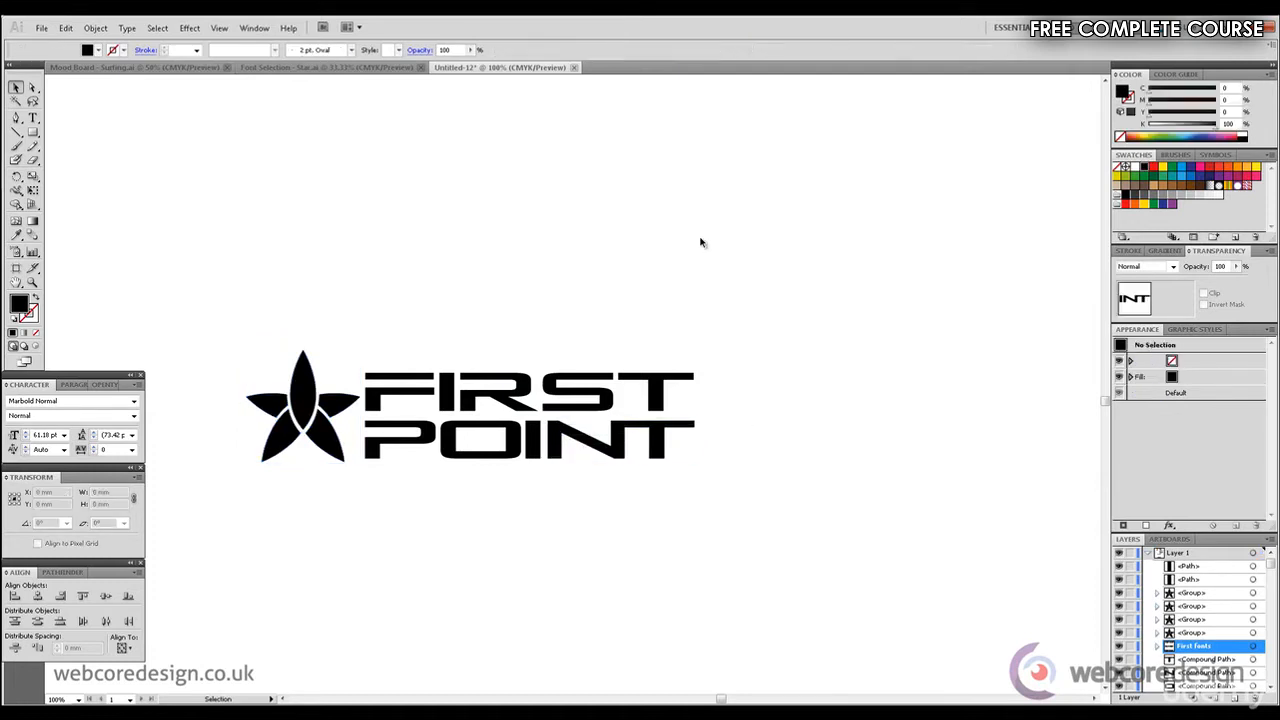
drag(777, 488, 572, 422)
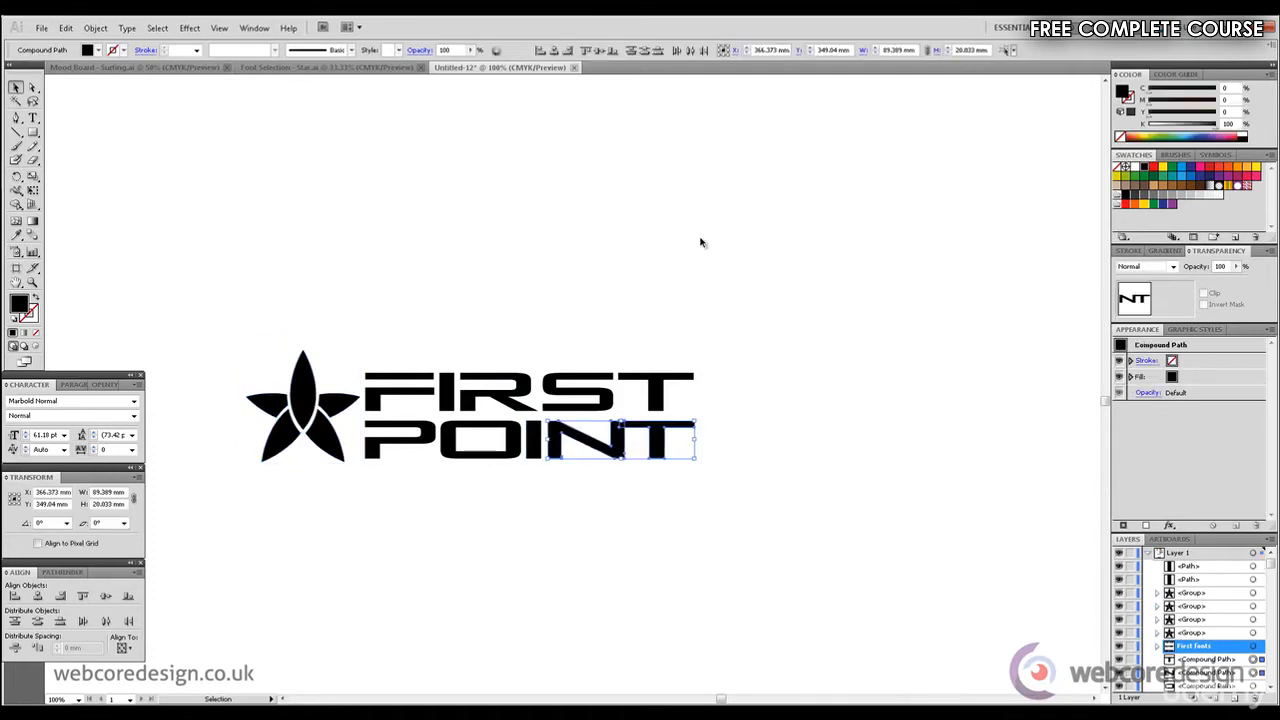
click(772, 489)
mouse_move(744, 467)
mouse_down()
mouse_move(579, 435)
mouse_move(740, 465)
mouse_up()
Step: Nudge the S and T of FIRST left by about 2 mm or slightly more to tighten the letter spacing
drag(725, 397, 557, 373)
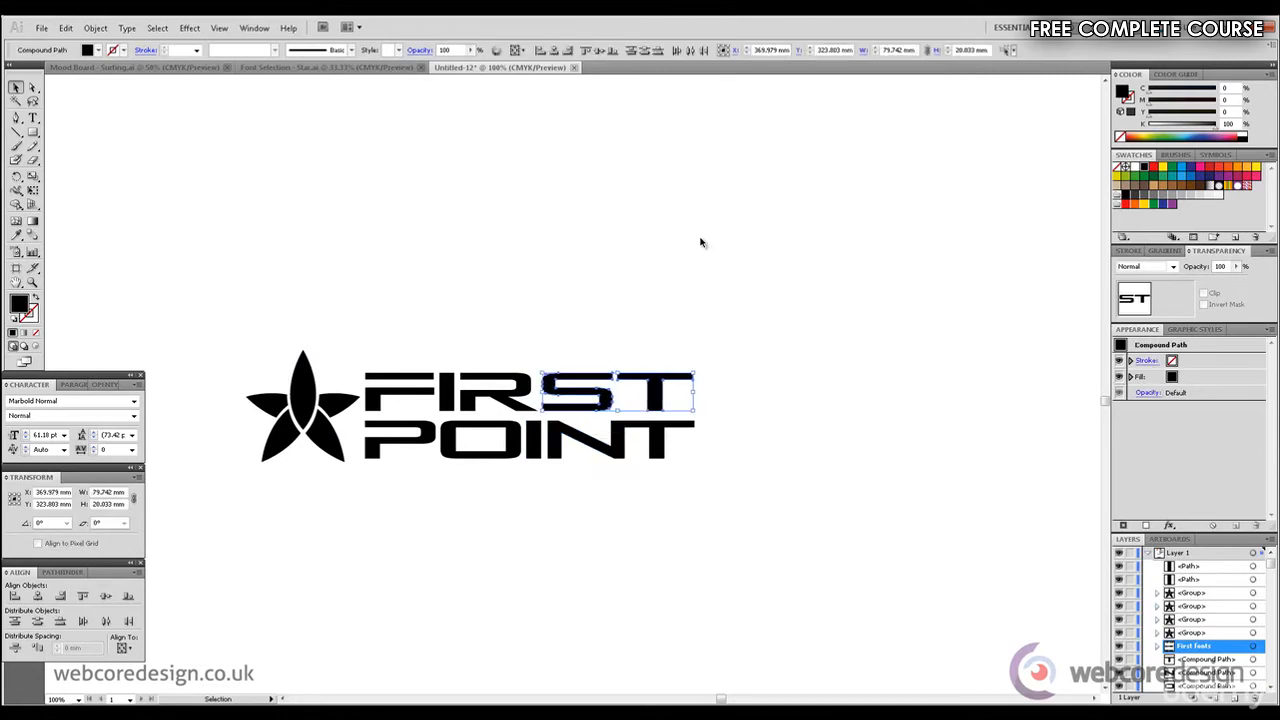
key(Left)
key(Left)
key(Left)
key(Left)
key(Left)
key(Left)
click(700, 242)
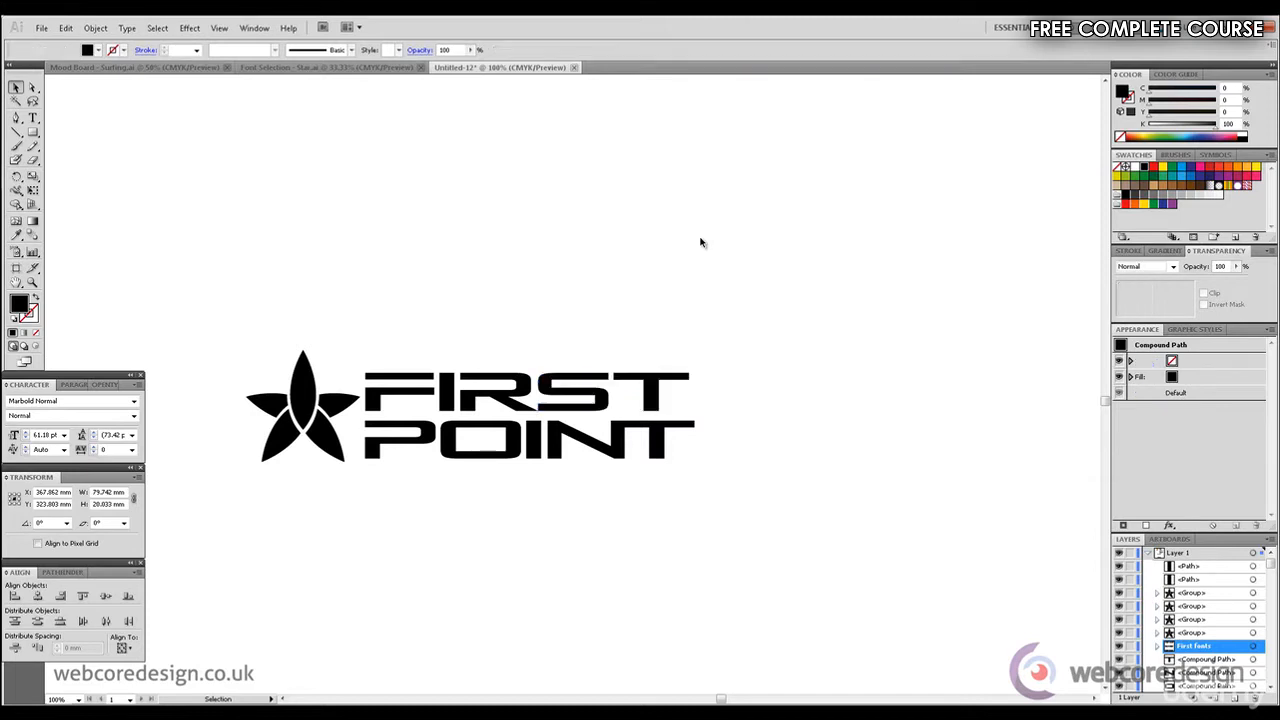
drag(741, 390, 555, 363)
key(Left)
key(Left)
click(700, 242)
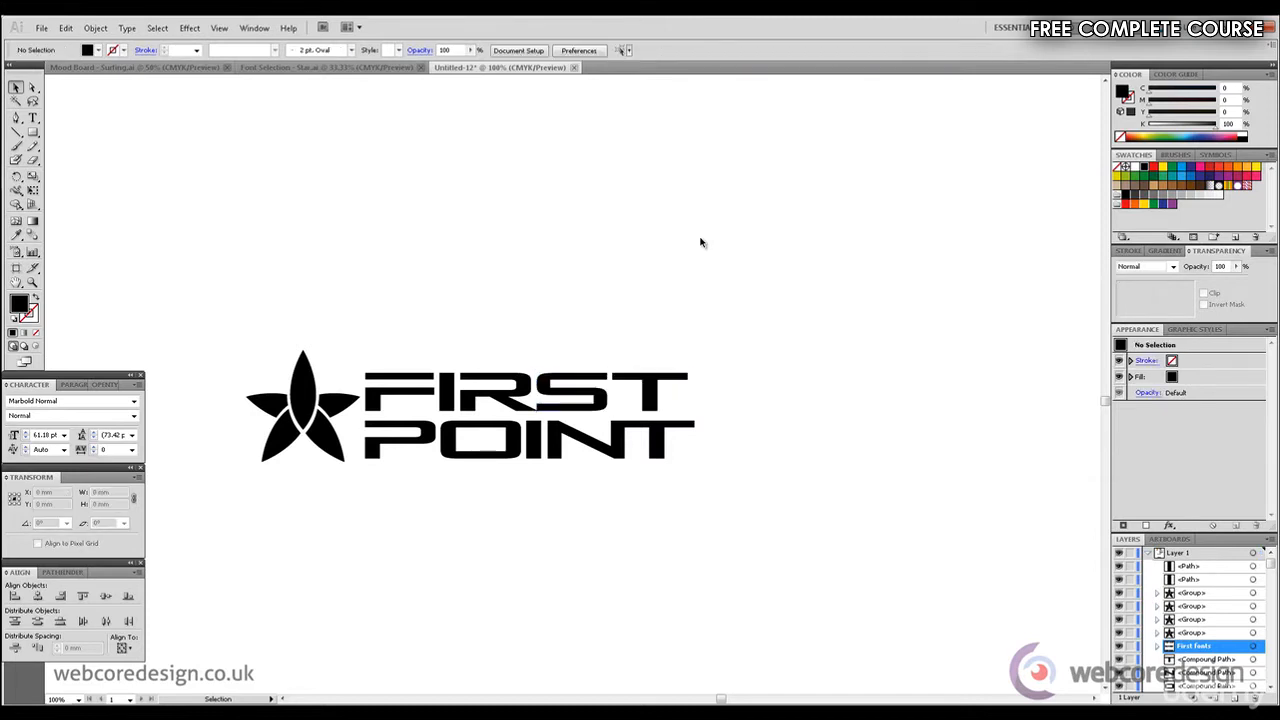
Step: Nudge the T of POINT left until its outer edge lines up with the T of FIRST above
mouse_move(730, 492)
mouse_down()
mouse_move(626, 474)
mouse_move(686, 443)
mouse_move(723, 445)
mouse_up()
drag(783, 478, 667, 438)
key(Left)
key(Left)
key(Left)
key(Left)
key(Left)
key(Left)
key(Left)
key(Left)
key(Left)
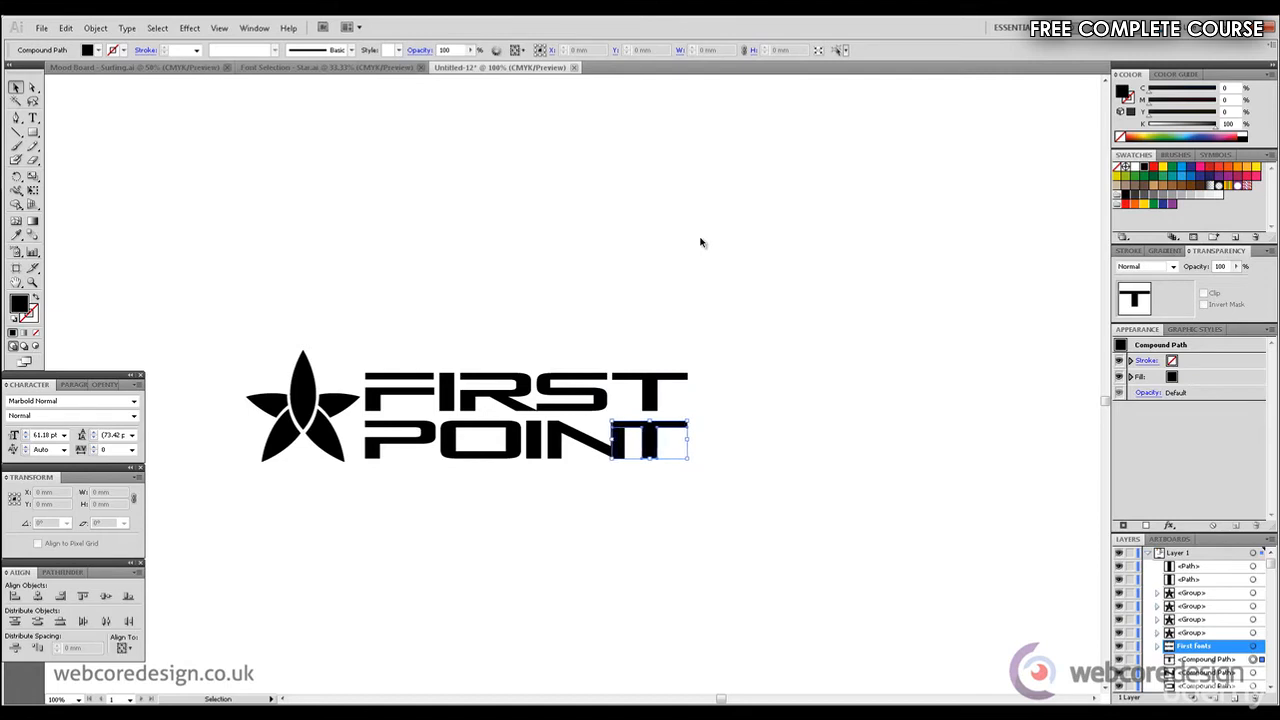
click(700, 242)
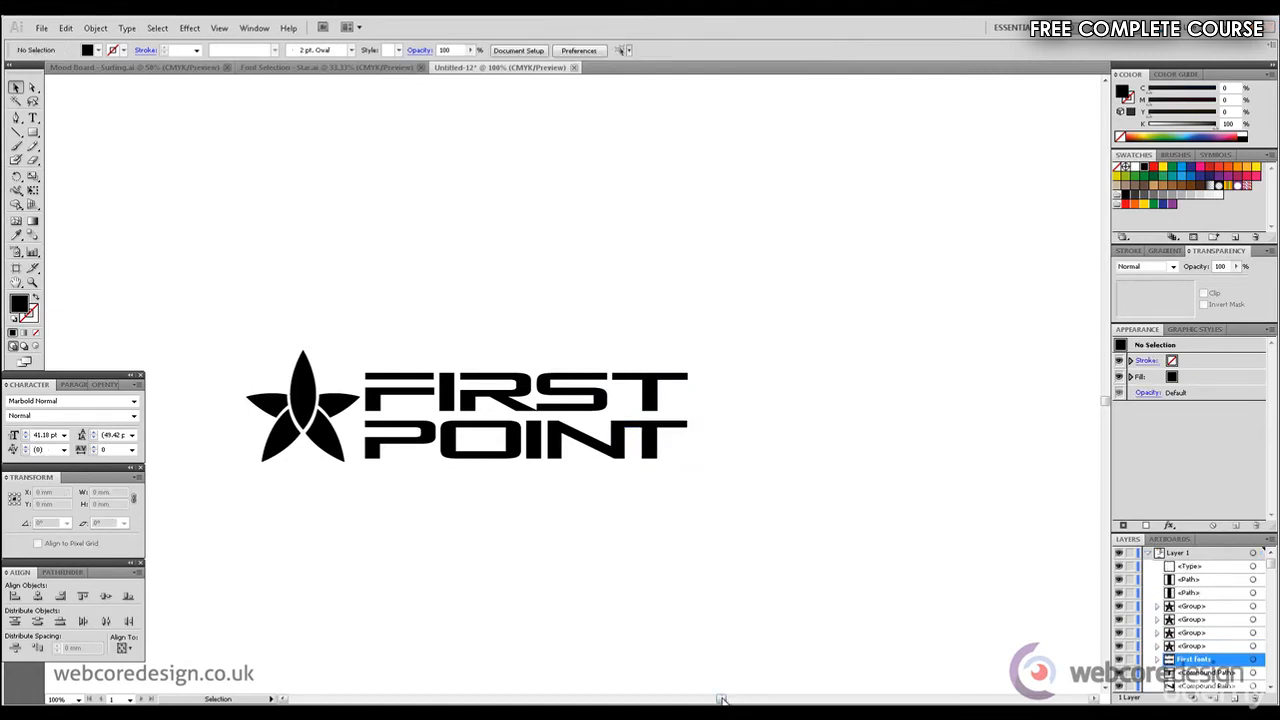
Step: Add the text SURFING below the logo, enlarge it to about 68 mm wide and place it directly beneath POINT
scroll(600, 400, left, 3)
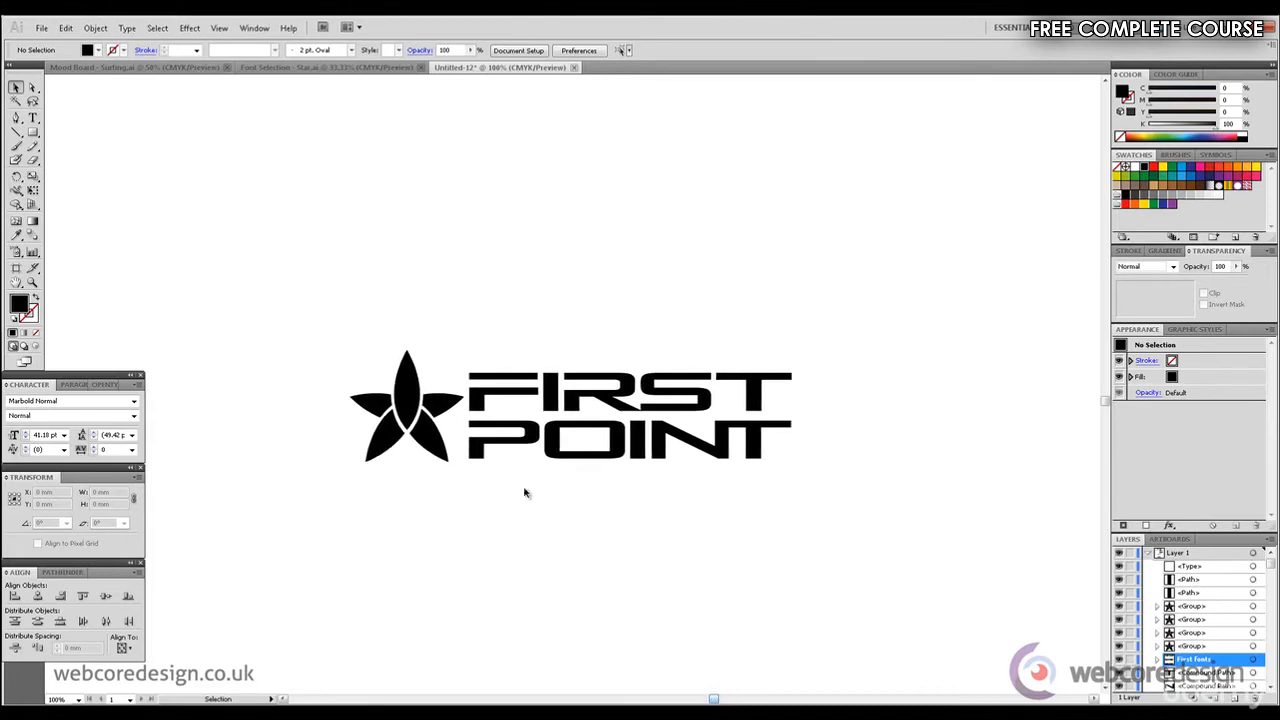
click(32, 118)
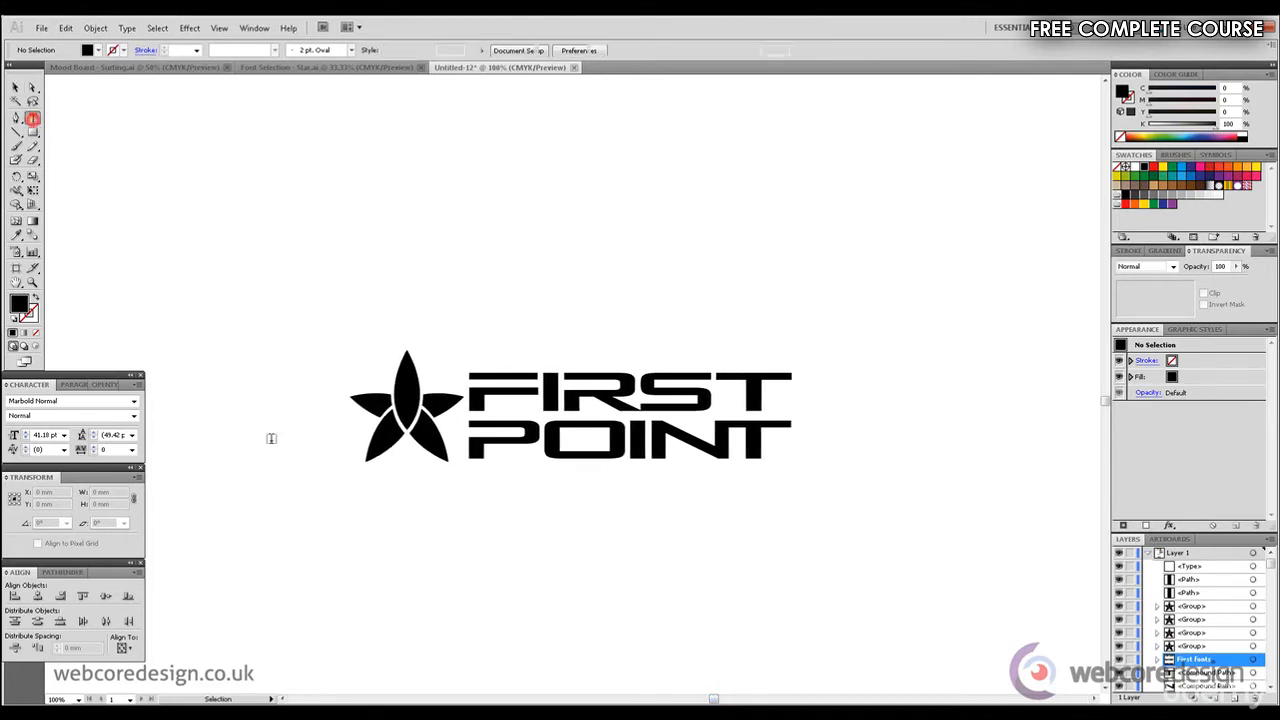
click(486, 550)
text(S)
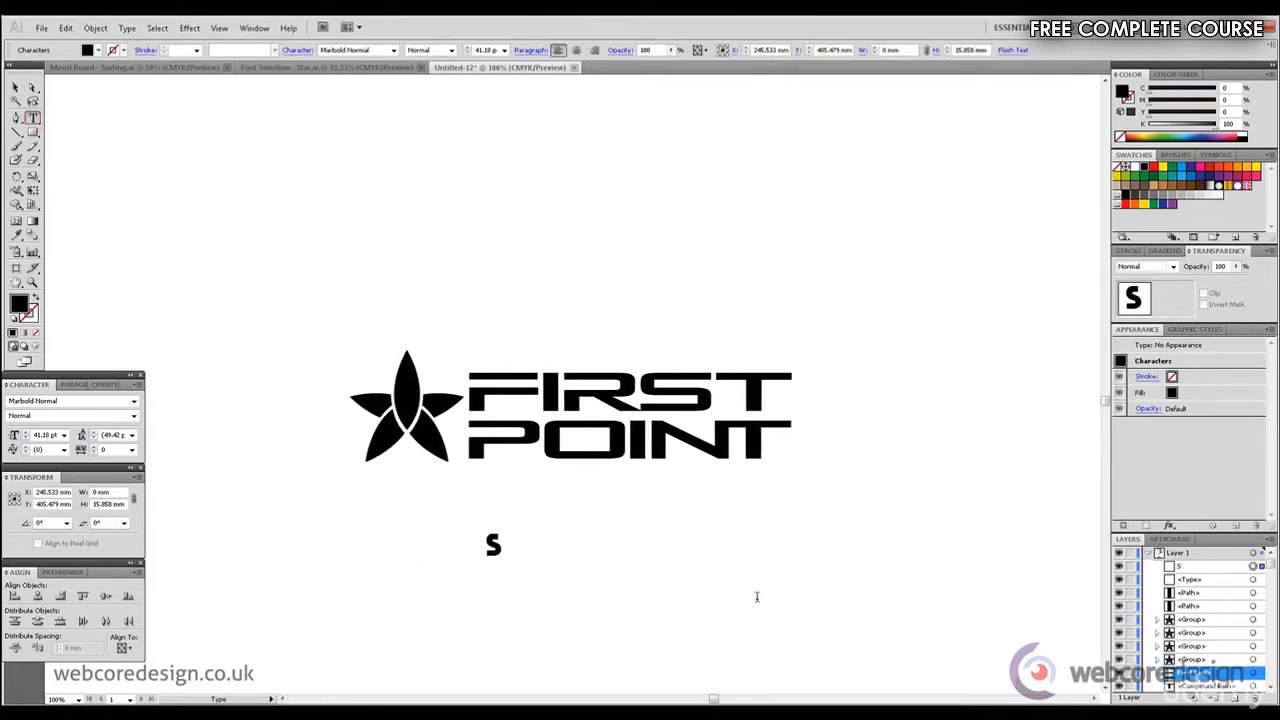
text(URFING)
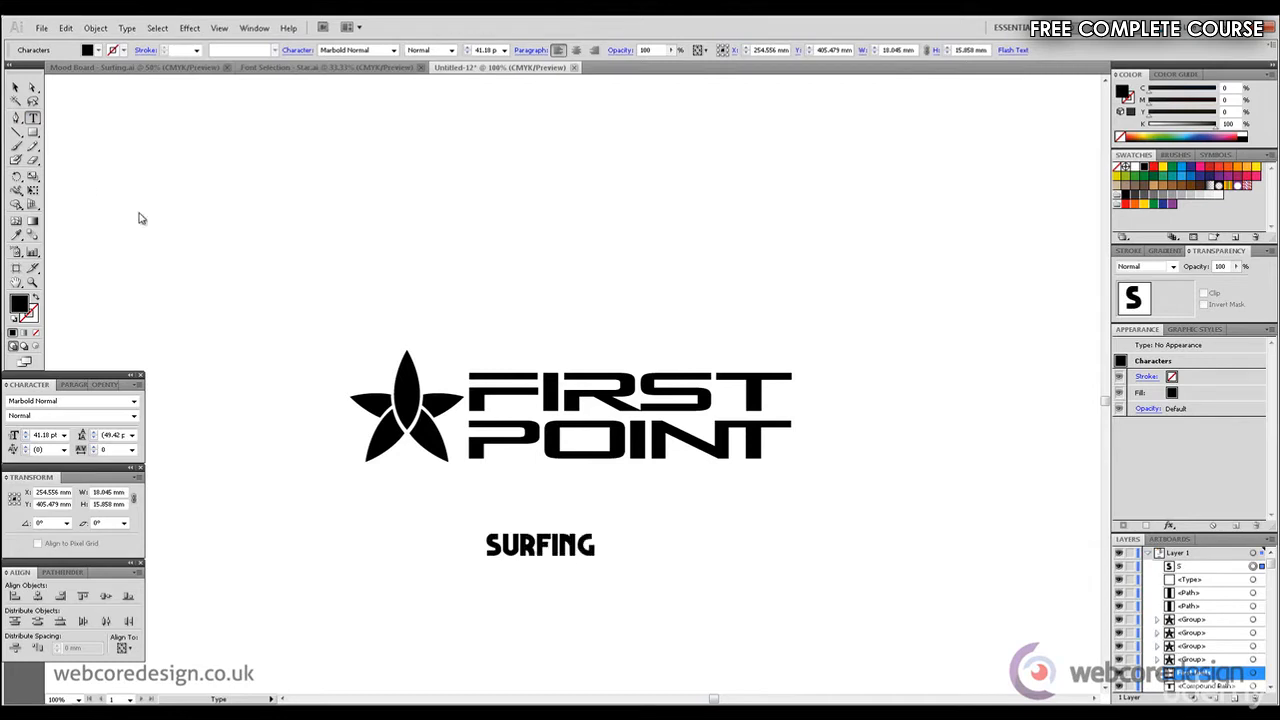
click(14, 89)
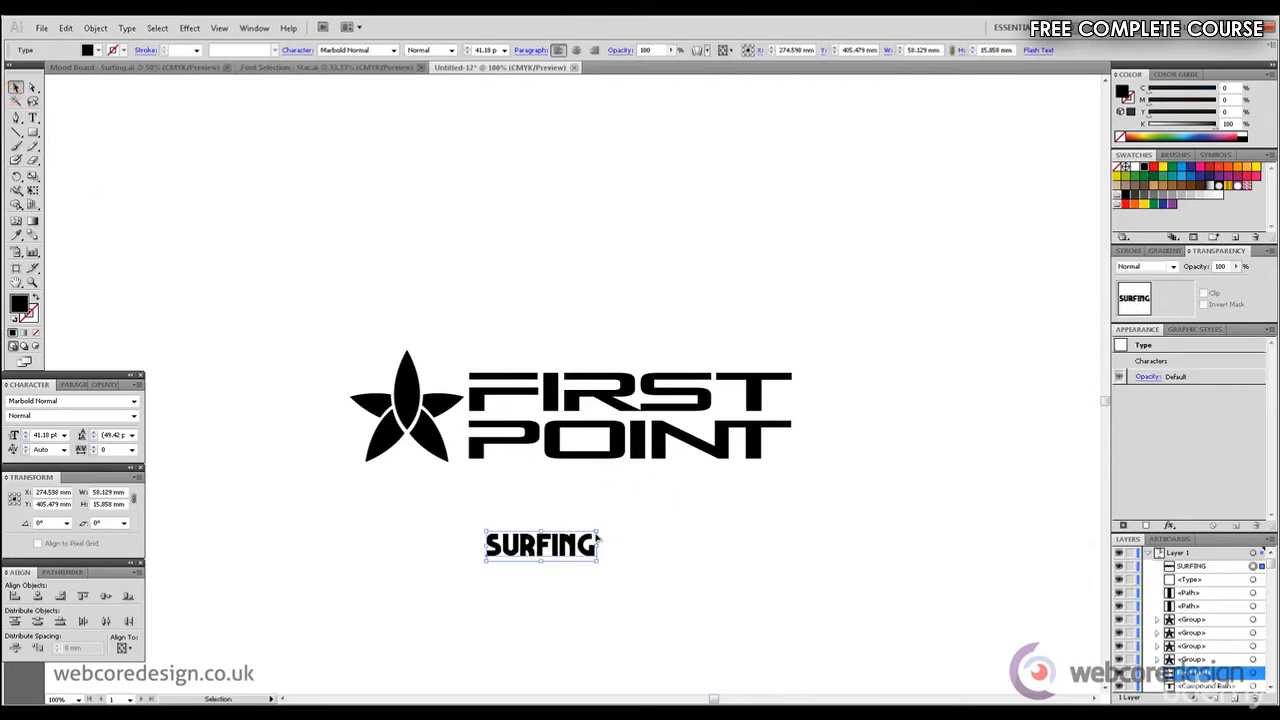
drag(600, 530, 661, 485)
Step: Change the SURFING text to the Aller Regular font and scale it down to about 60 mm wide
click(93, 402)
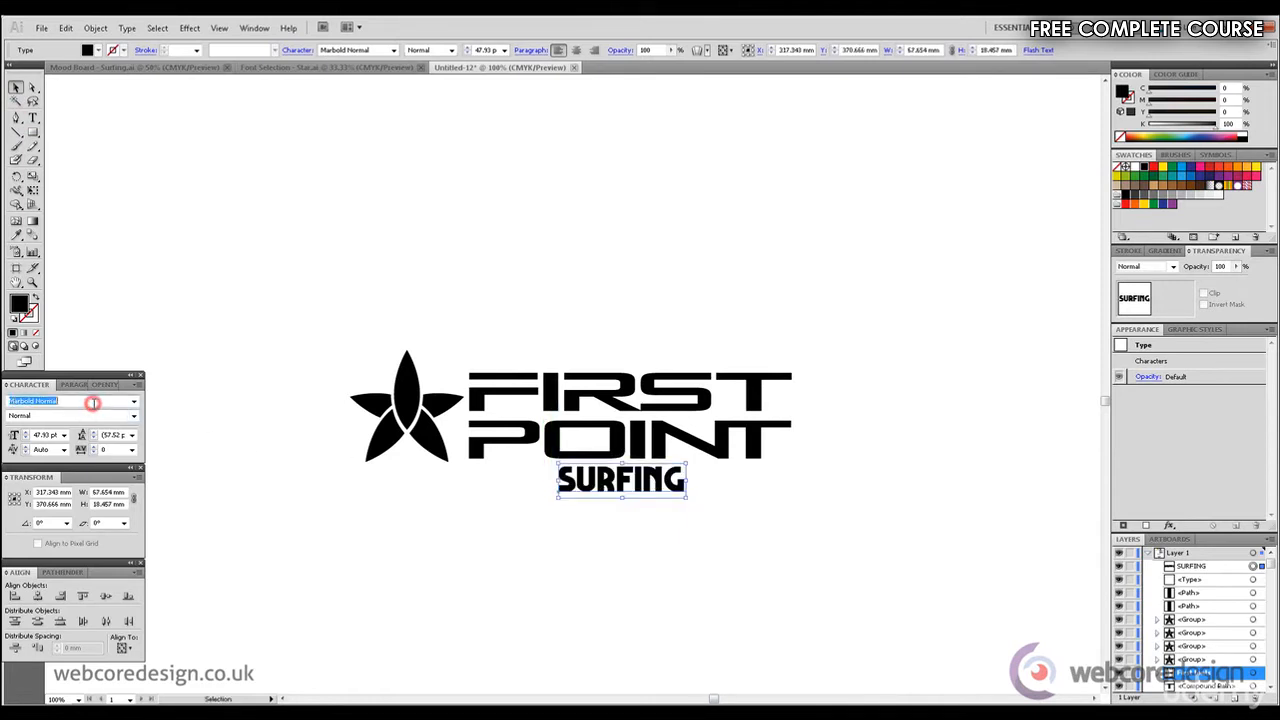
text(Ali)
key(Return)
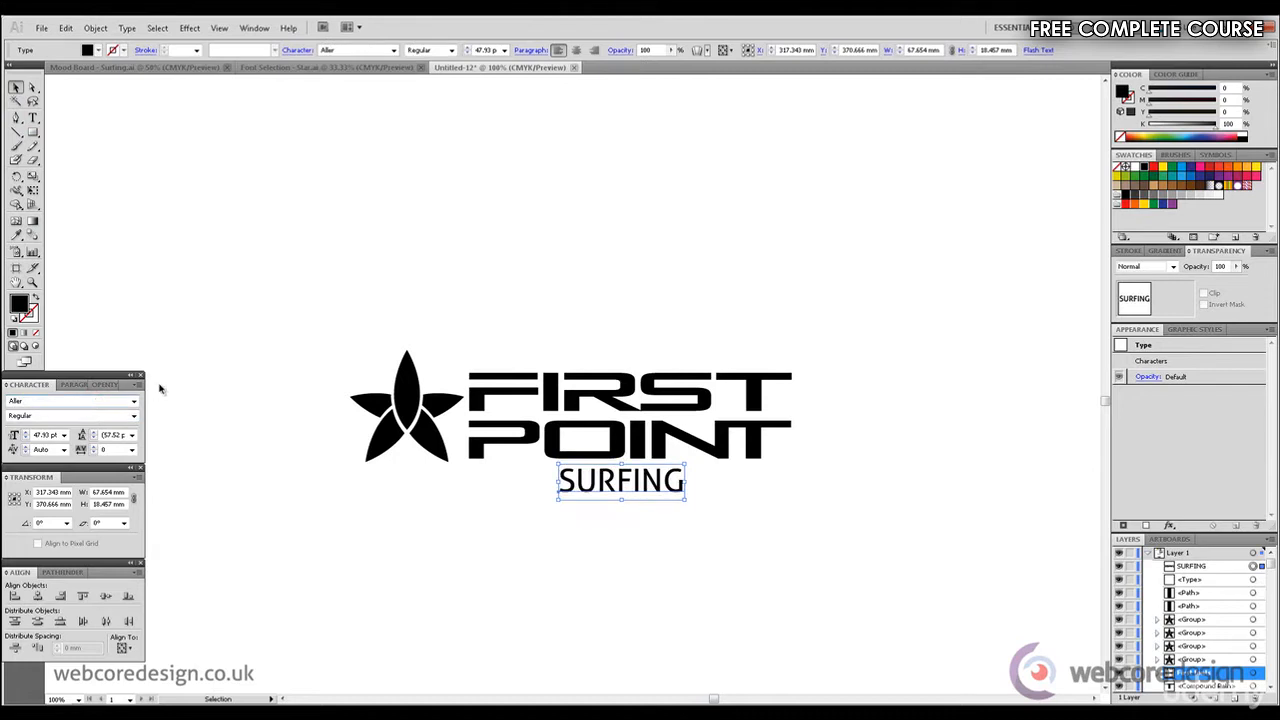
drag(685, 463, 671, 468)
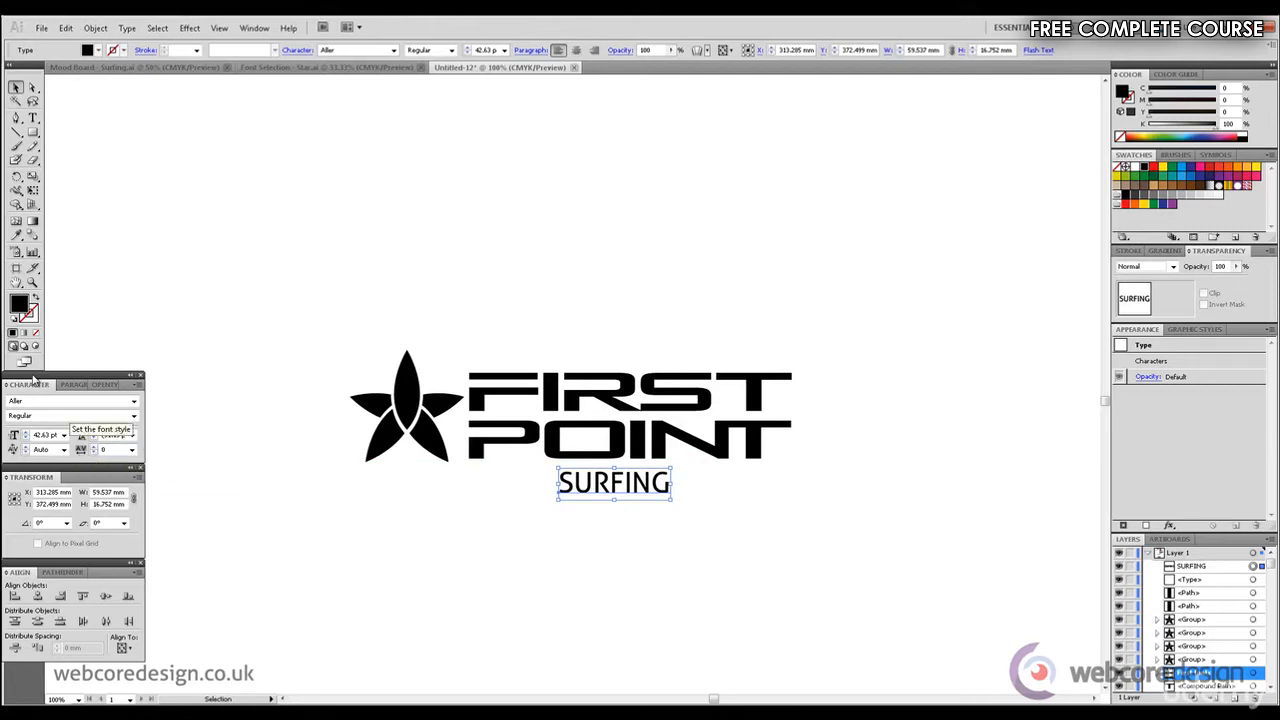
Step: Set the tracking of SURFING to 2000, scale it to about 151 mm wide and position it beneath POINT
click(116, 451)
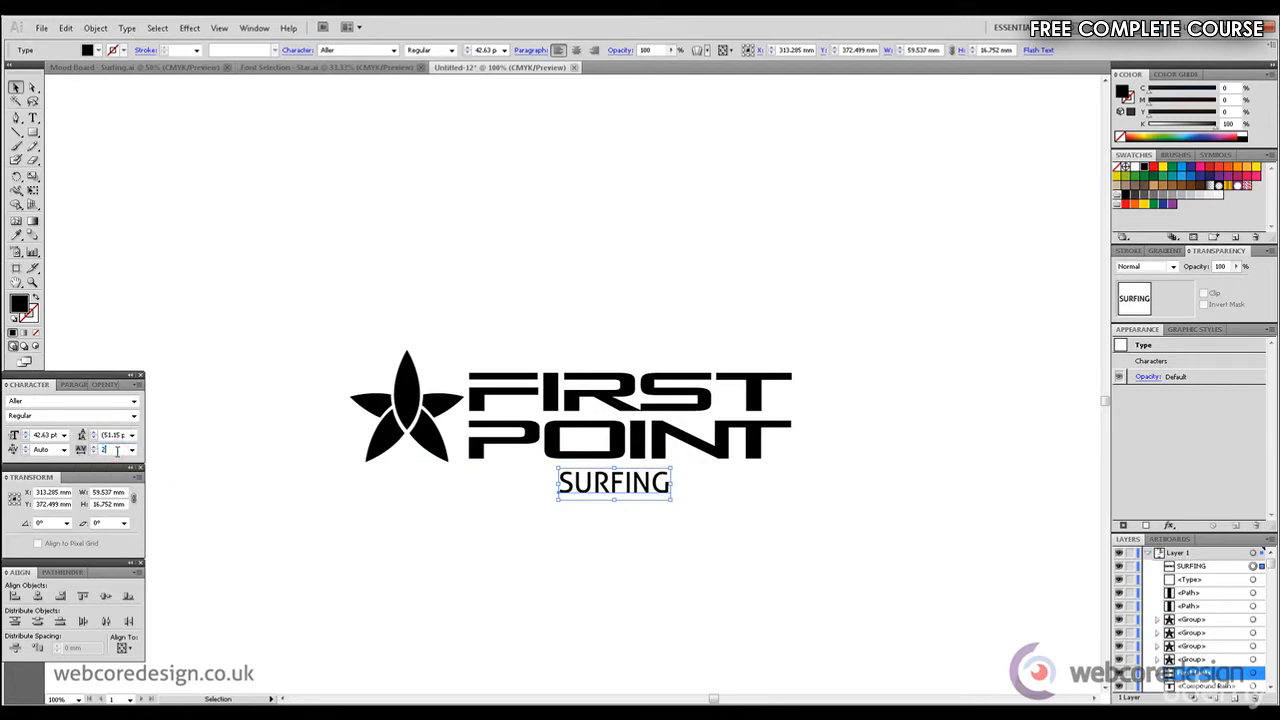
text(2000)
key(Return)
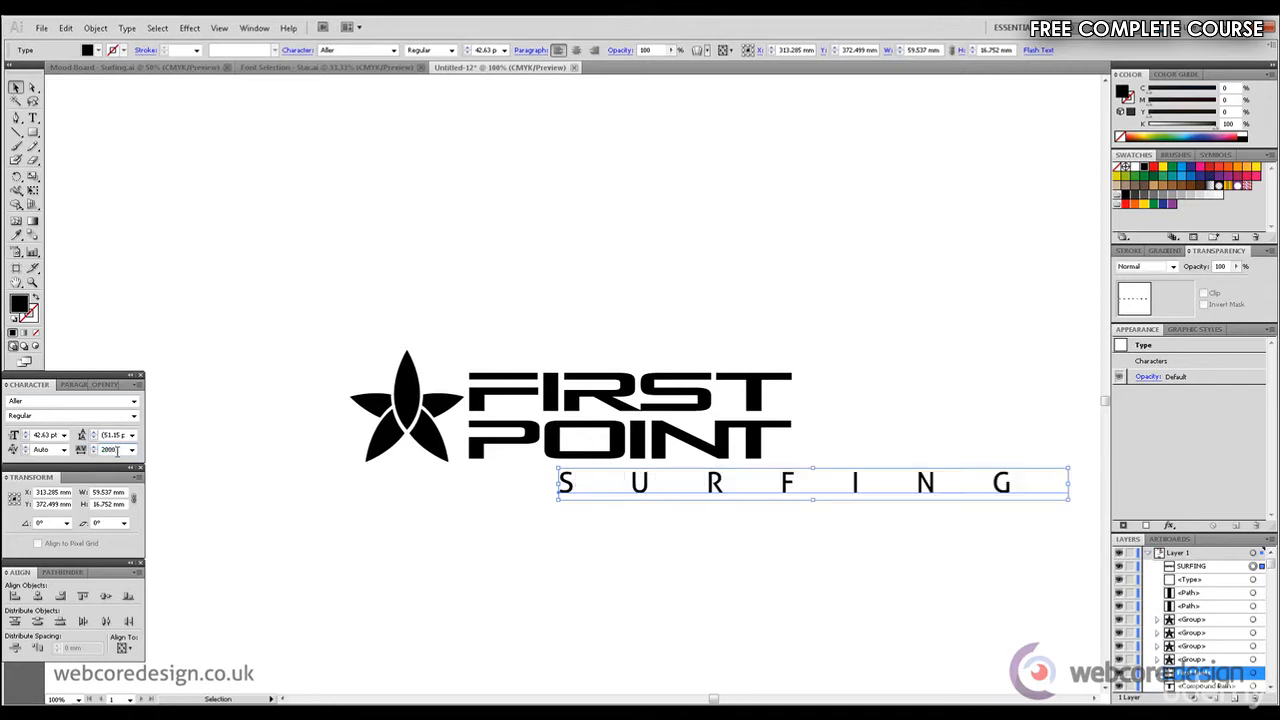
drag(920, 482, 866, 485)
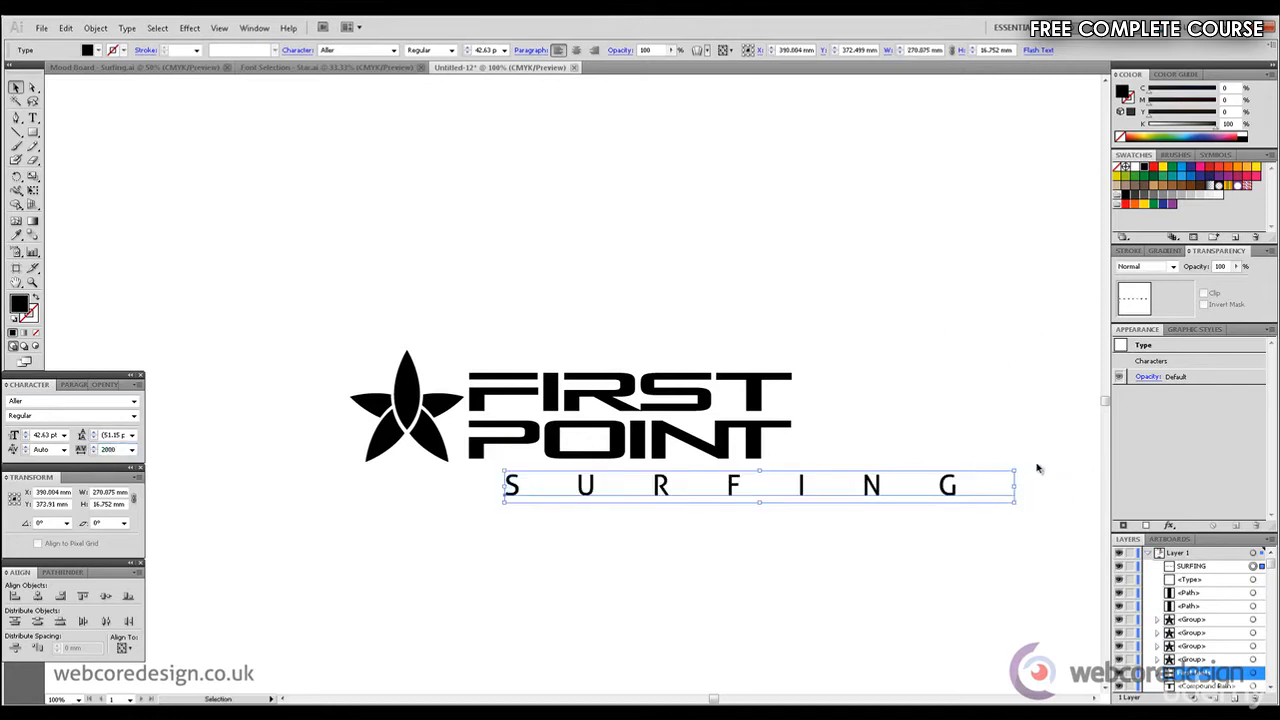
drag(1015, 470, 790, 485)
drag(709, 493, 697, 477)
click(818, 500)
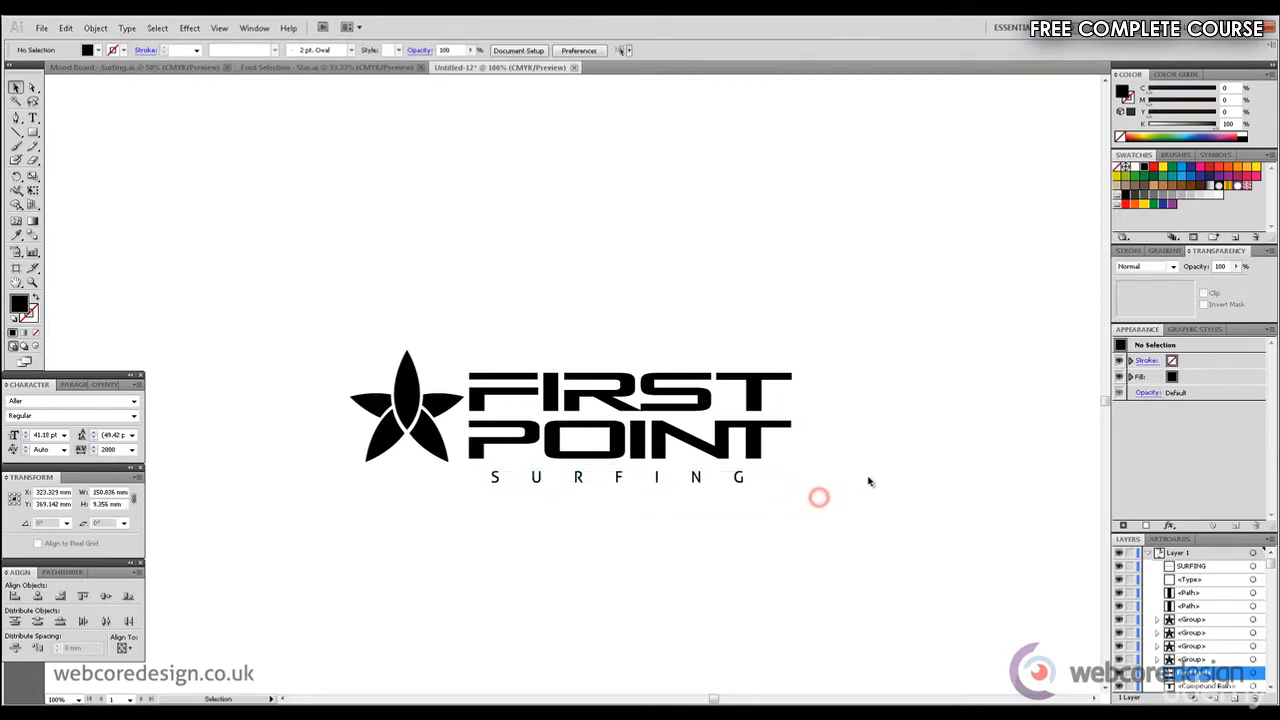
Step: Nudge the SURFING text about 1 mm right and 0.7 mm down beneath POINT
click(695, 480)
key(Right)
key(Right)
key(Right)
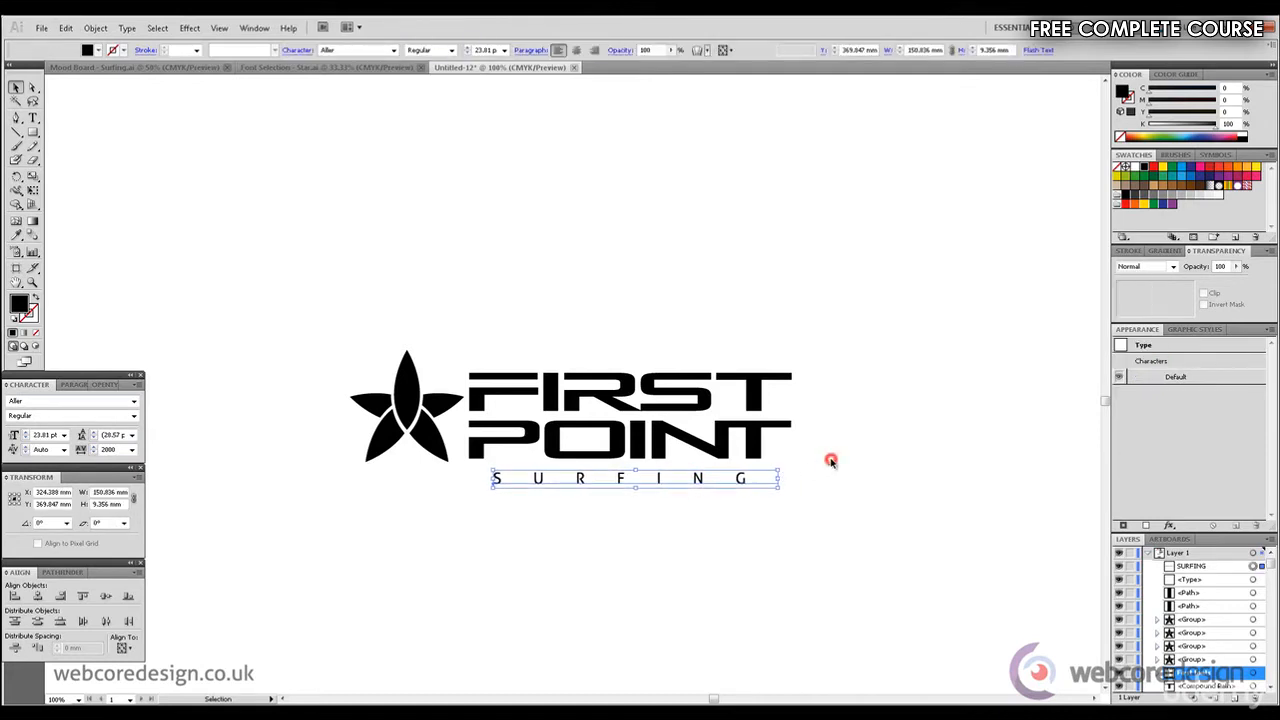
click(830, 462)
click(388, 323)
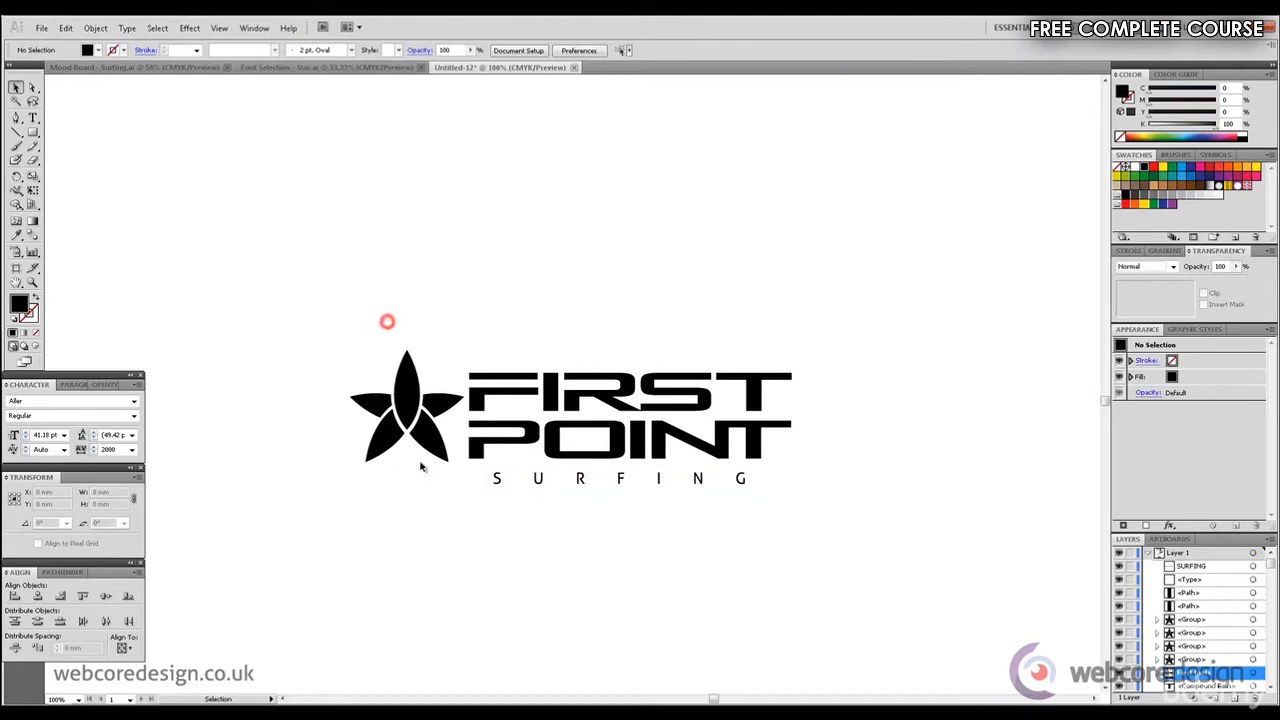
Step: Try placing the star above the centre of the FIRST lettering, and undo the move
drag(406, 390, 629, 276)
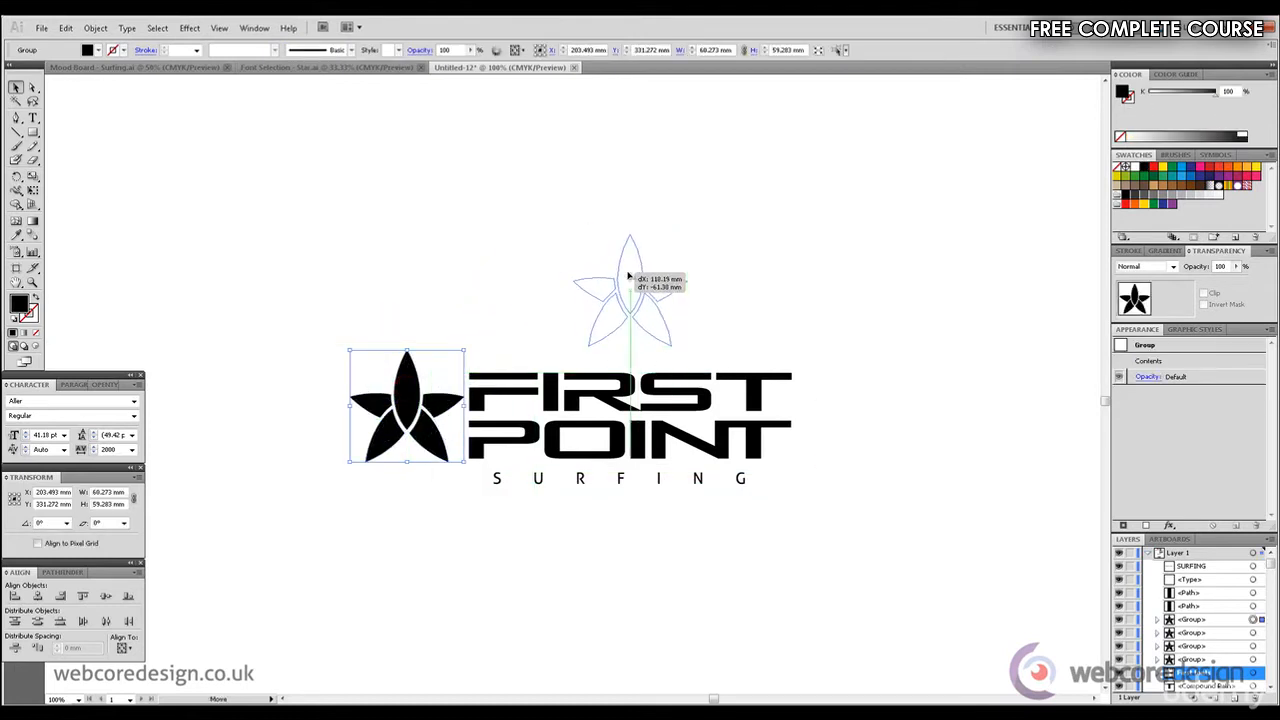
click(770, 235)
key(ctrl+z)
click(668, 236)
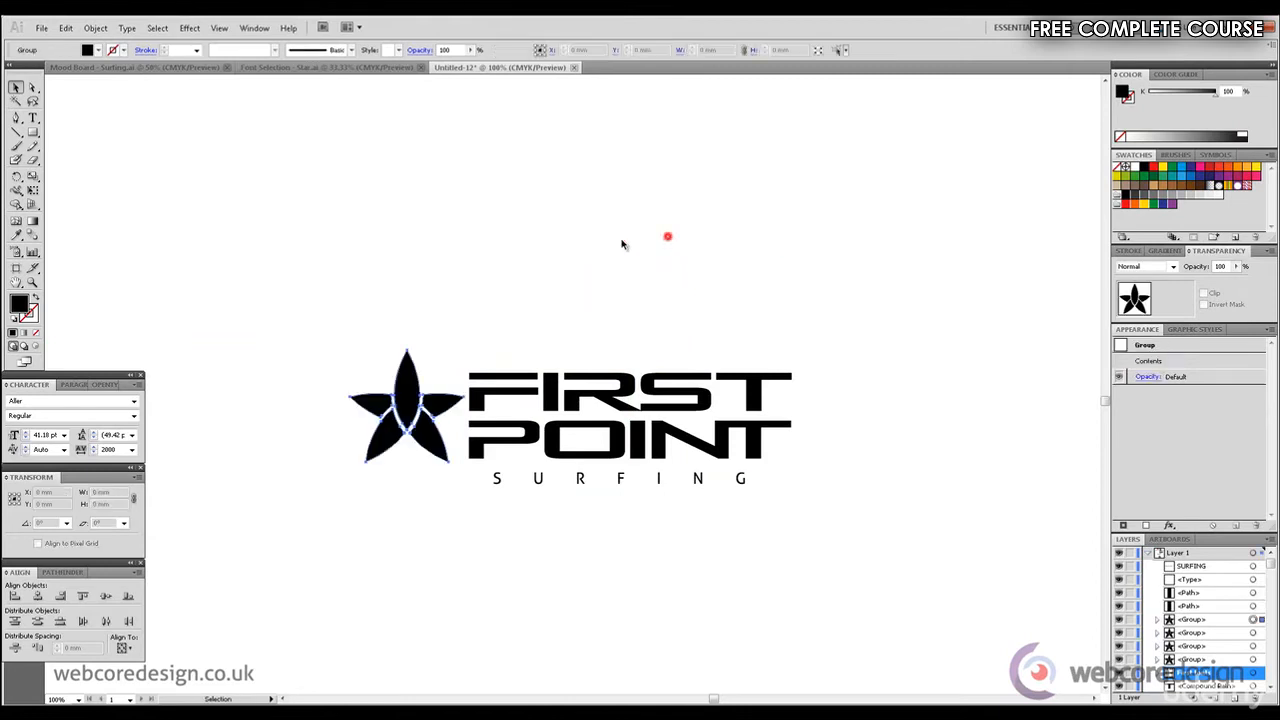
Step: Enlarge the star so it spans from above FIRST down to the SURFING line, and select the whole logo
drag(189, 339, 951, 517)
click(408, 267)
drag(280, 360, 381, 506)
click(435, 516)
drag(270, 314, 950, 566)
click(847, 349)
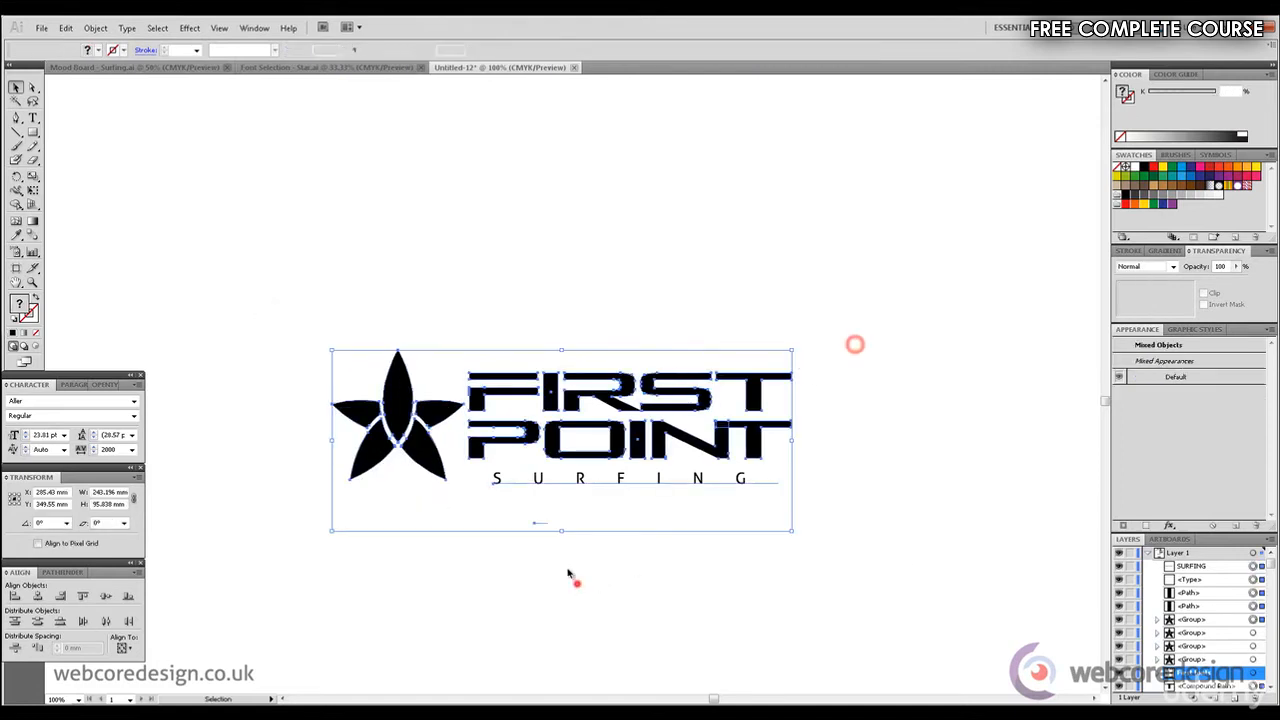
Step: Delete the stray mark beneath the logo and scale the whole logo down to about 155 mm wide
drag(574, 580, 510, 526)
key(Delete)
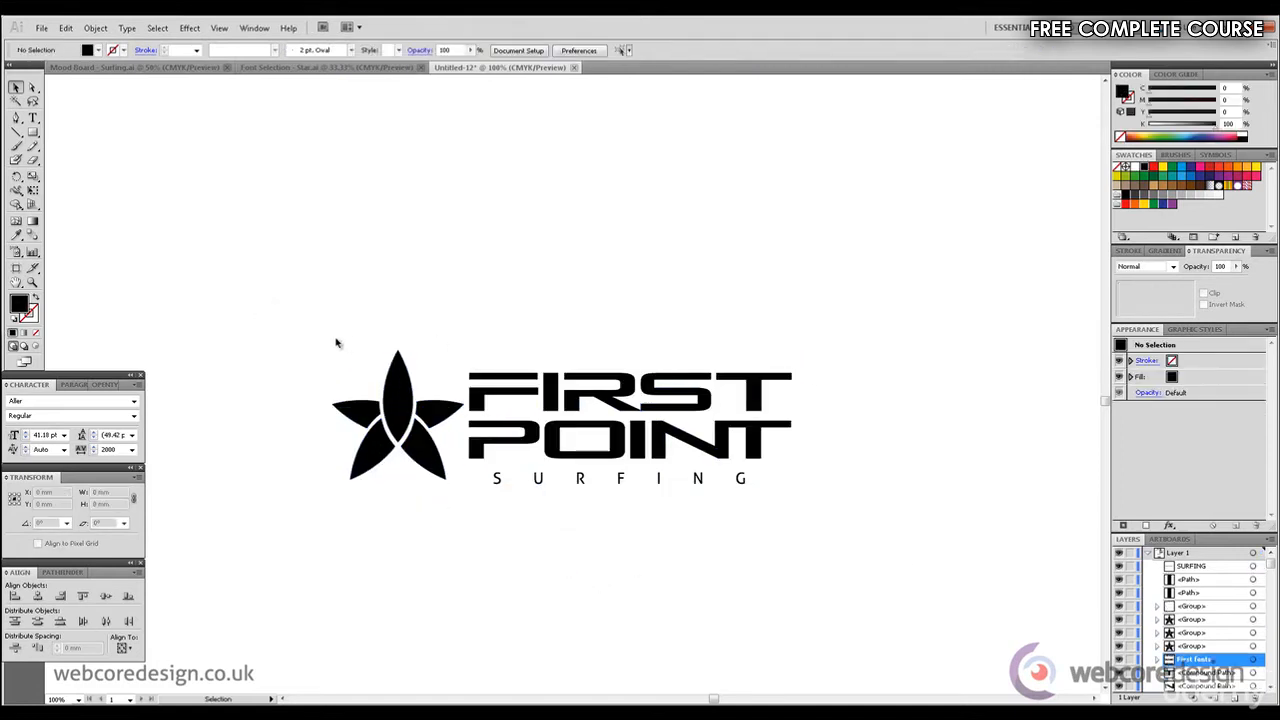
drag(331, 334, 846, 551)
drag(793, 350, 626, 400)
Step: Move the scaled logo up the artboard and duplicate it about 145 mm directly below
drag(372, 436, 481, 337)
drag(472, 464, 475, 475)
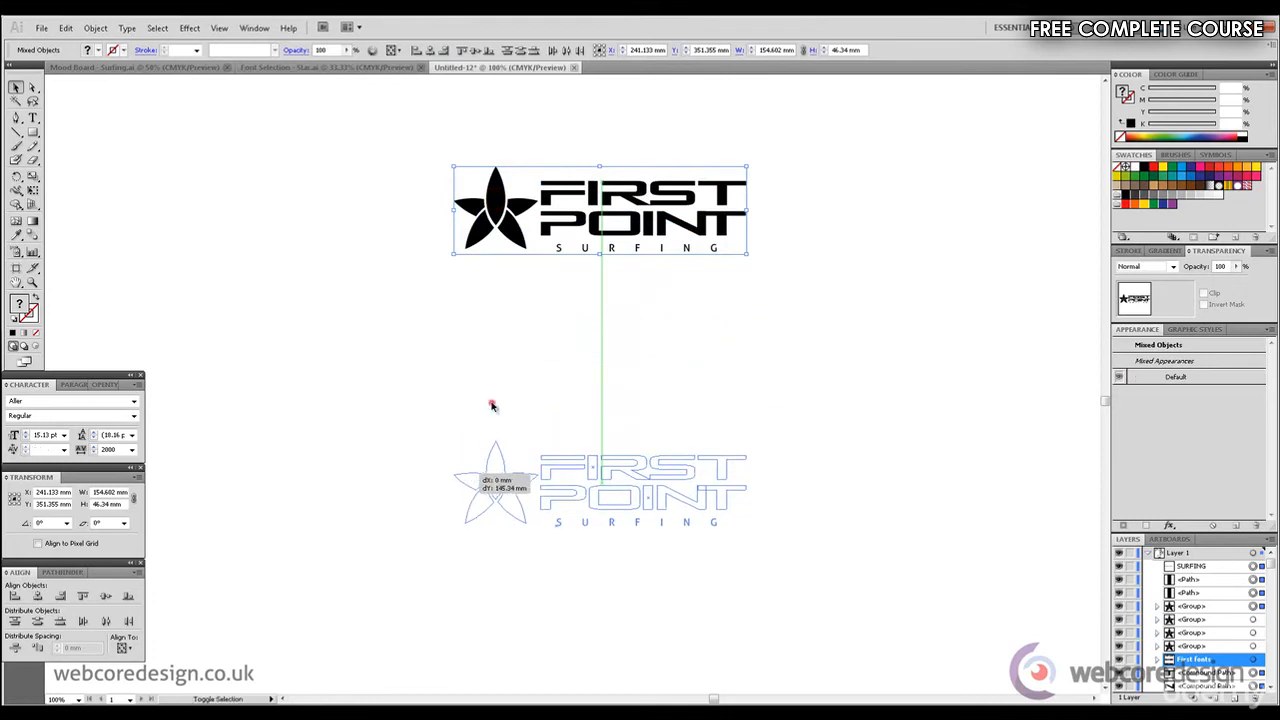
click(491, 403)
Step: Move the lower copy's star above FIRST, enlarge it to about 66 mm wide and centre it over the lettering
drag(423, 423, 505, 539)
drag(492, 489, 632, 404)
drag(677, 363, 718, 321)
drag(662, 374, 645, 377)
click(819, 346)
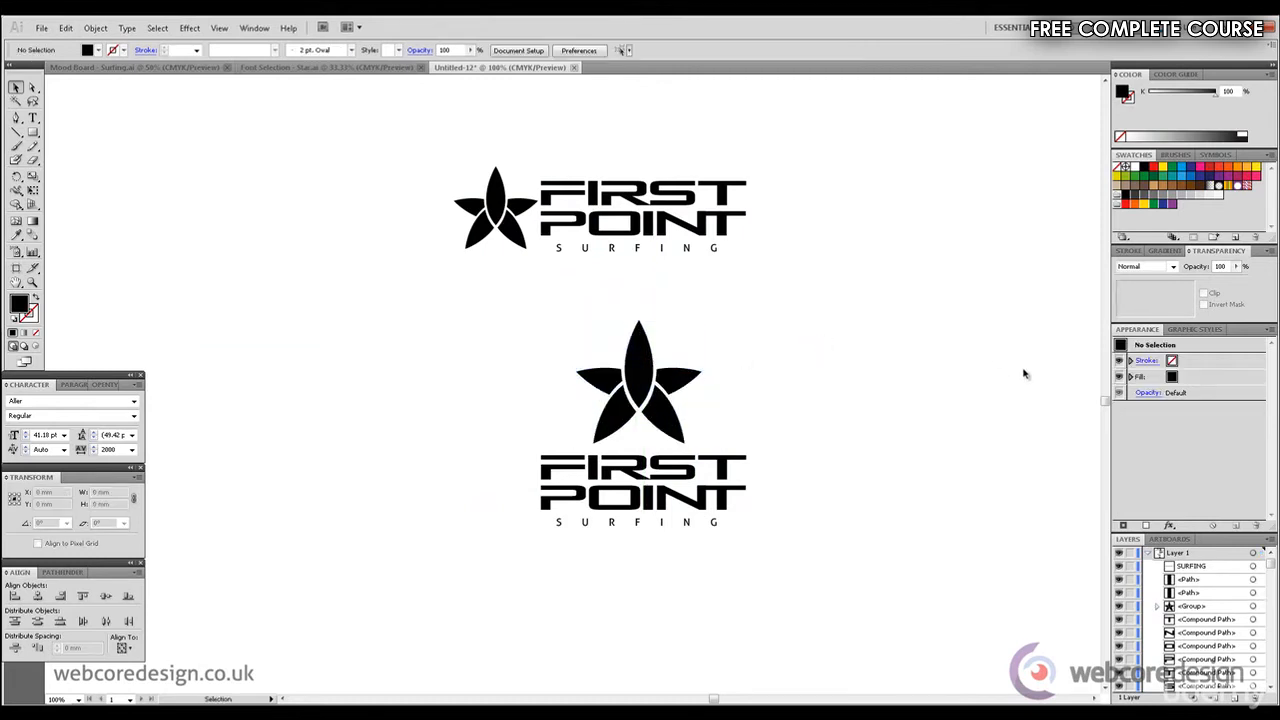
Step: Duplicate the stacked logo with the star on top about 182 mm straight below
scroll(1106, 398, down, 1)
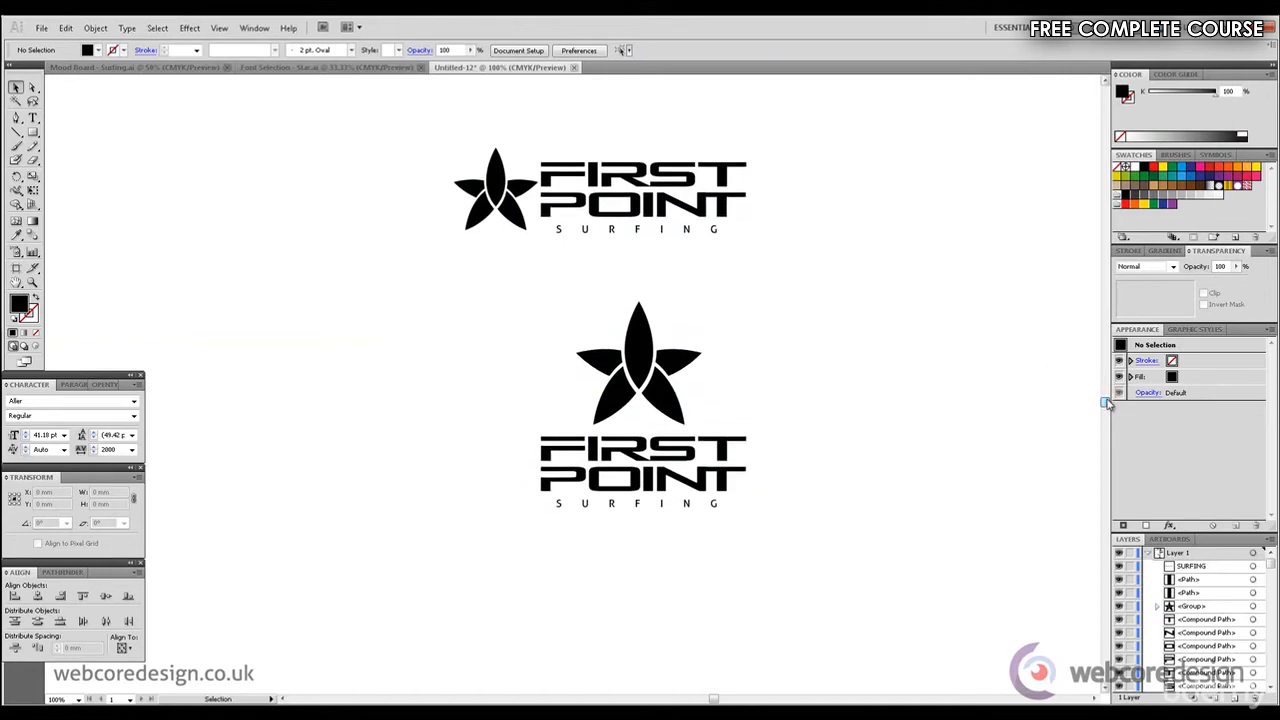
drag(1108, 404, 1111, 411)
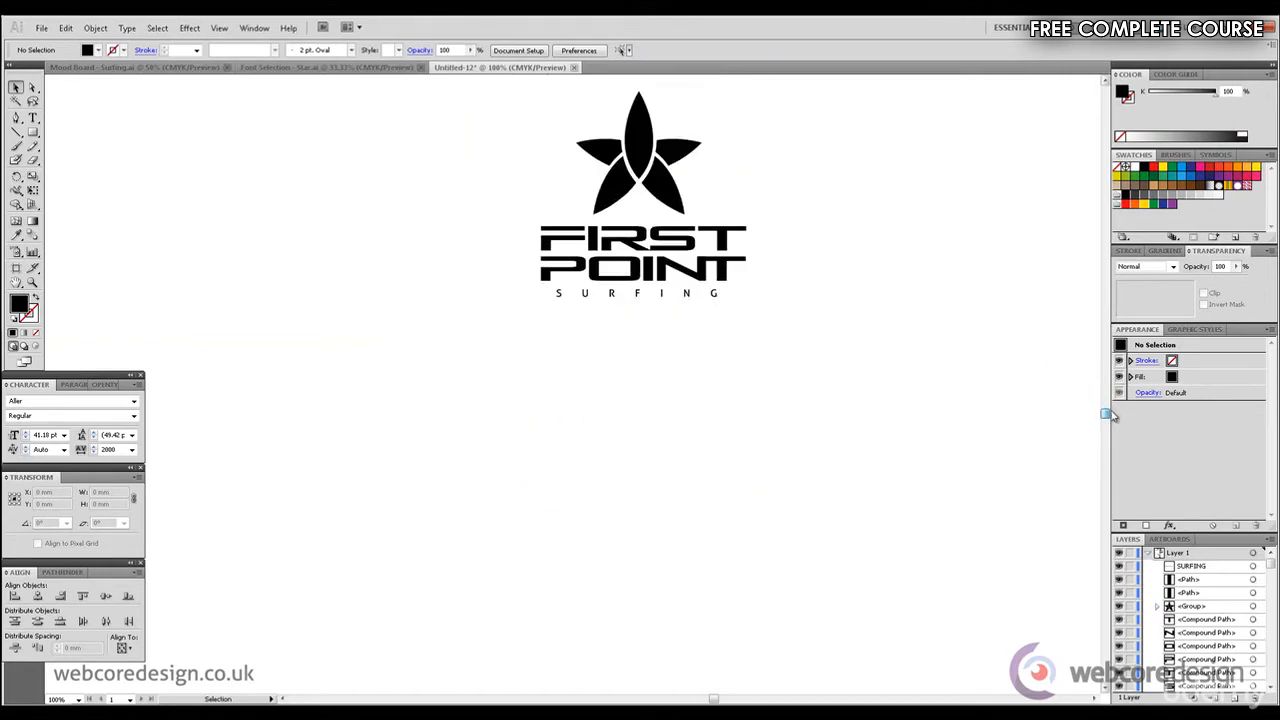
drag(873, 349, 517, 134)
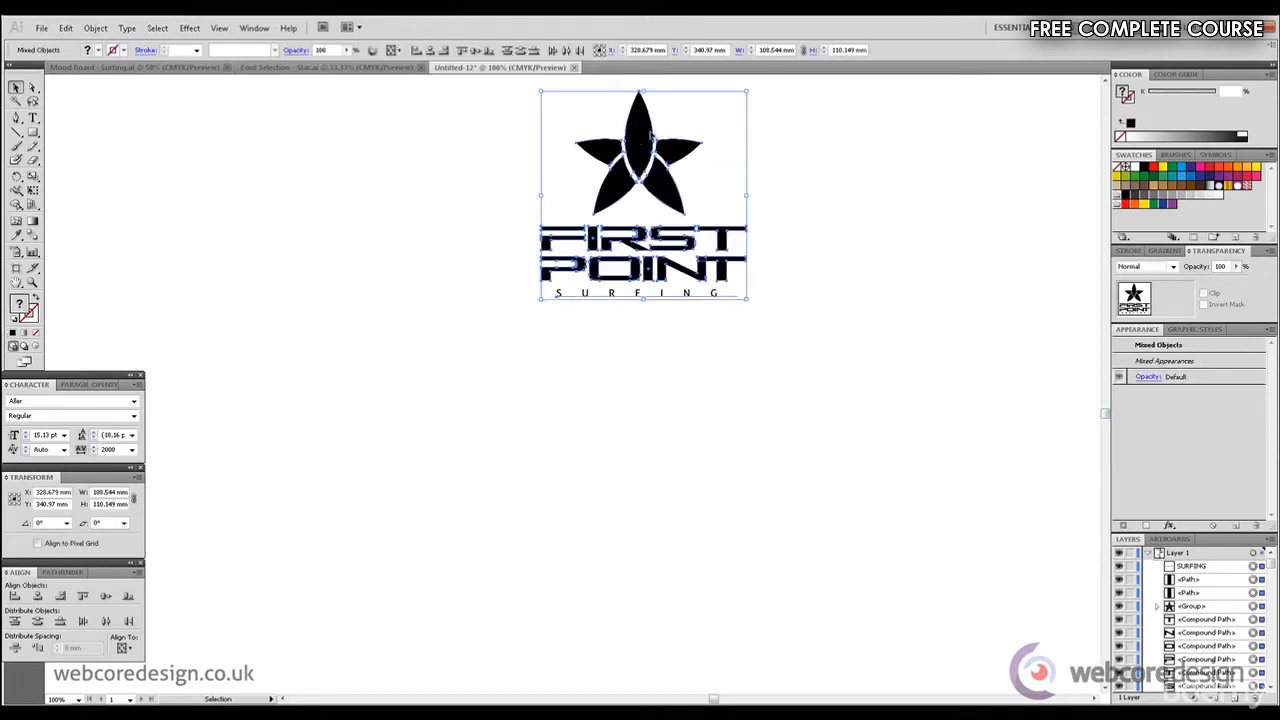
drag(650, 133, 681, 482)
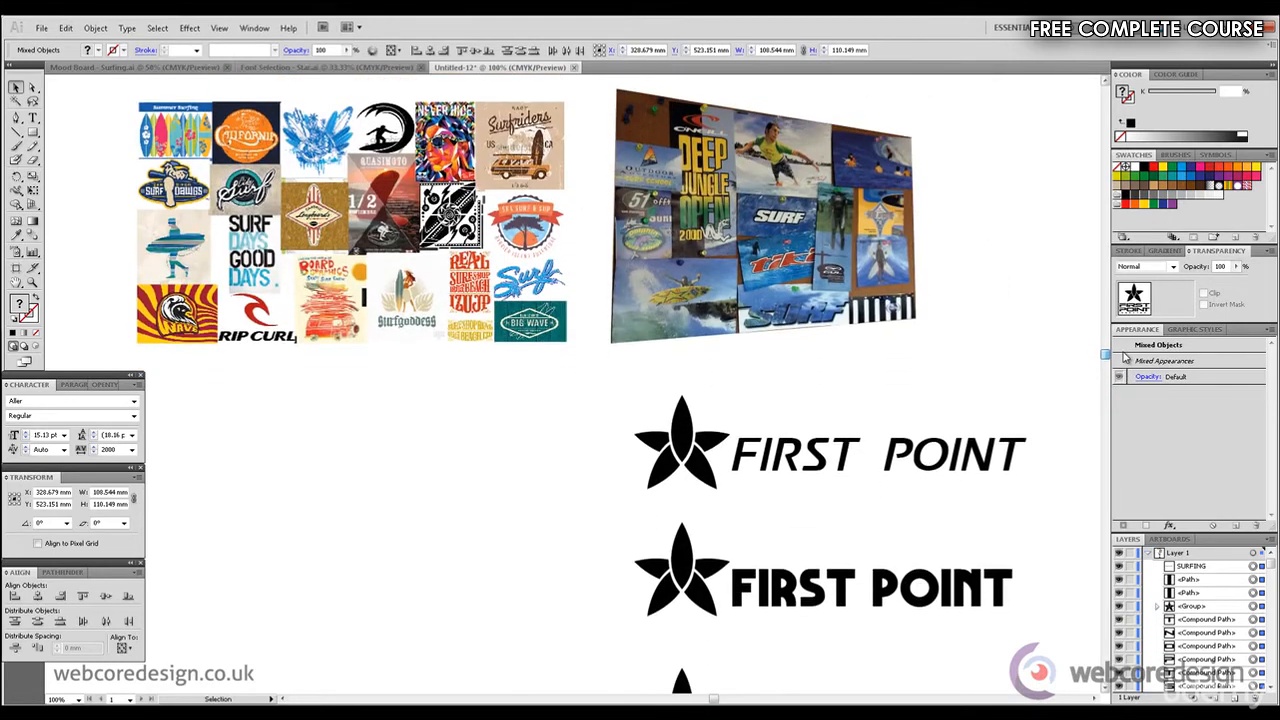
Step: Try moving the earlier single-line FIRST POINT text left off its surfboard-shaped letters, and undo the move
scroll(748, 374, down, 8)
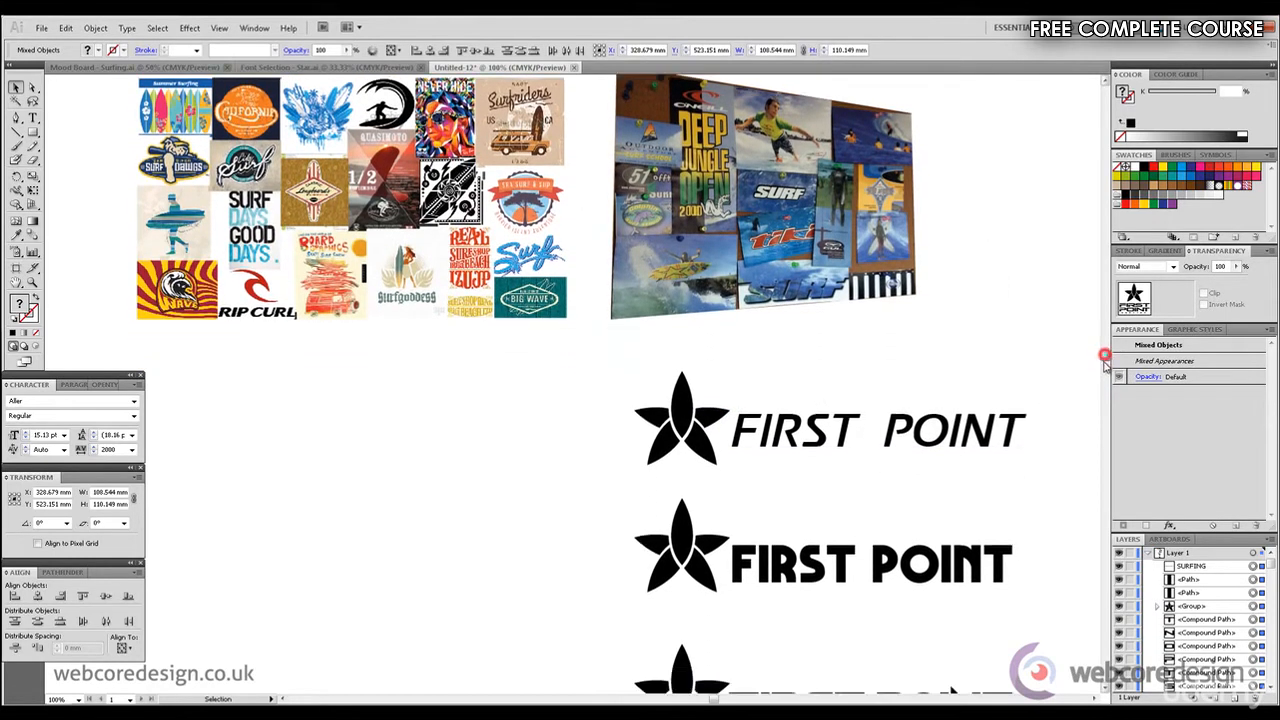
drag(748, 374, 467, 366)
key(ctrl+z)
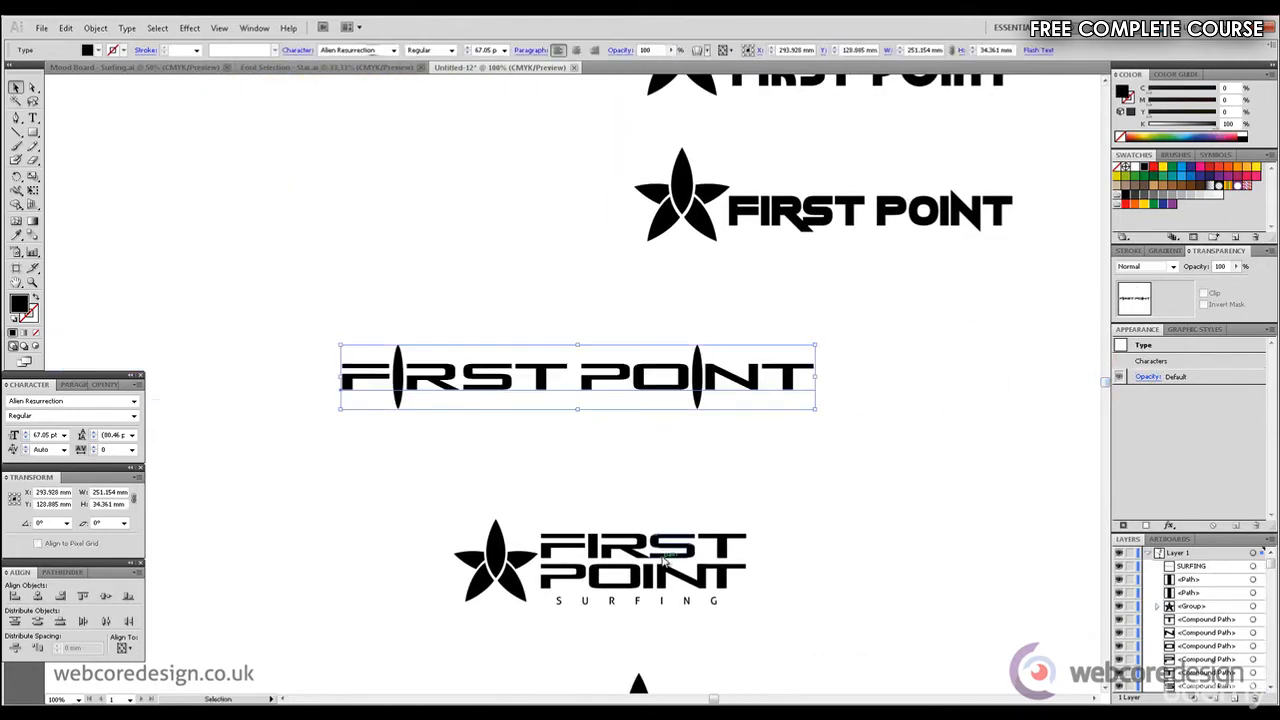
Step: Draw a black bar about 108 mm wide and 8 mm high over the lowest SURFING line and send it to the back
drag(1105, 383, 1104, 427)
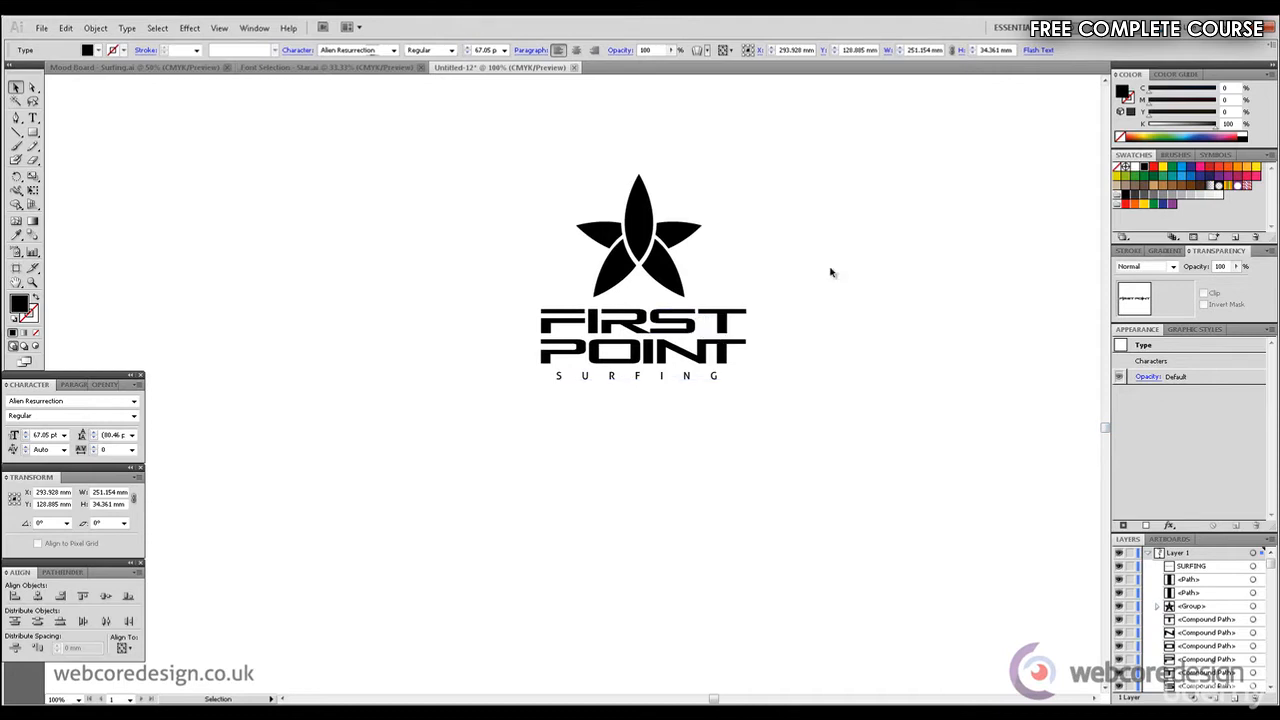
click(40, 135)
click(64, 136)
drag(540, 369, 745, 381)
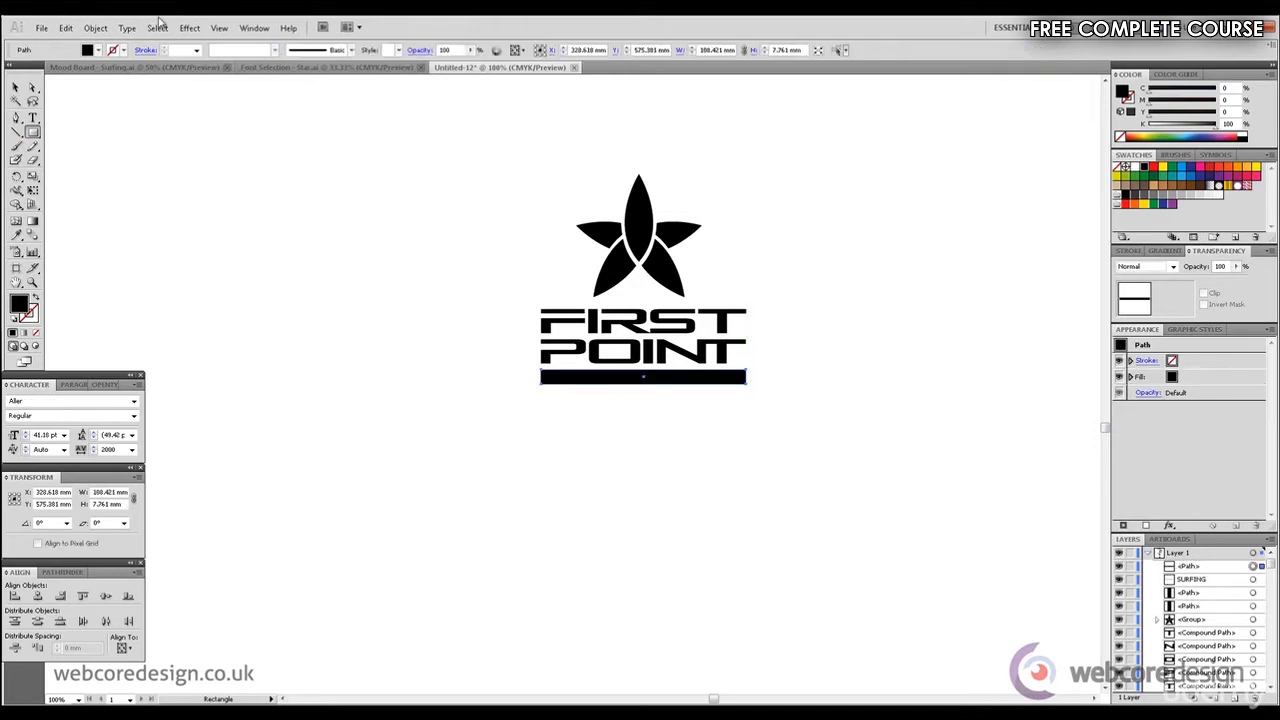
click(95, 27)
mouse_move(171, 57)
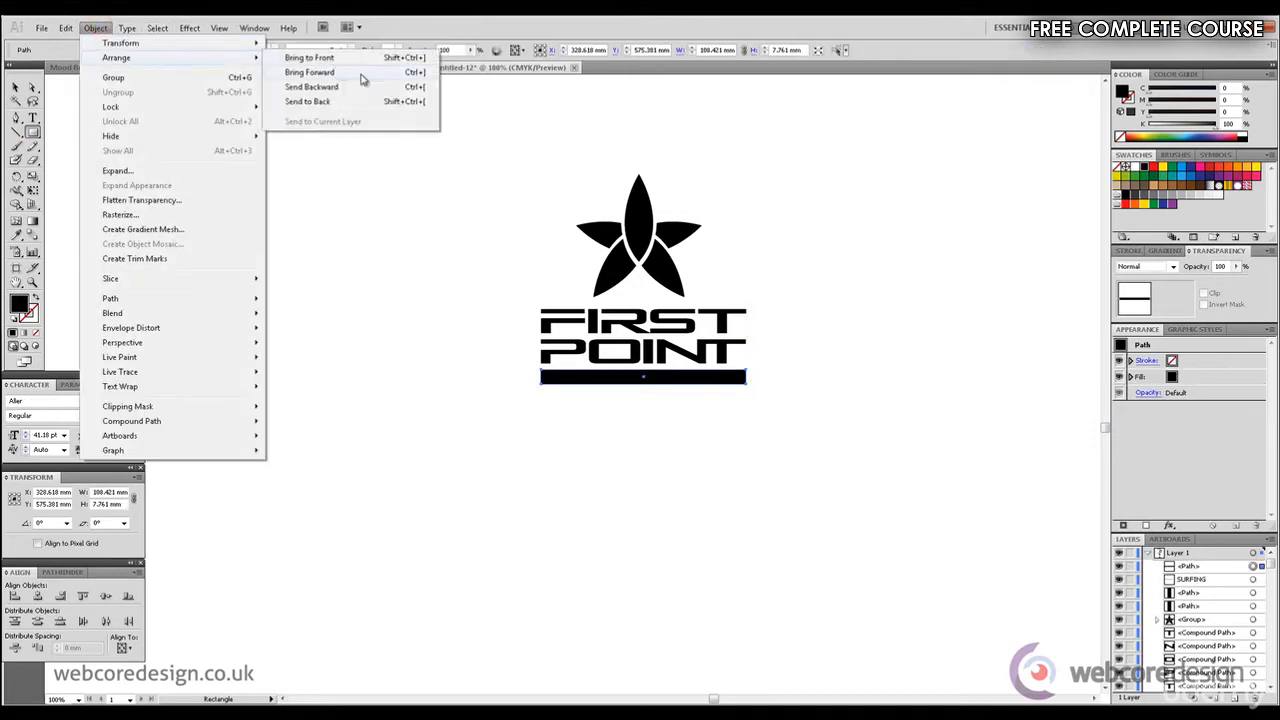
click(354, 101)
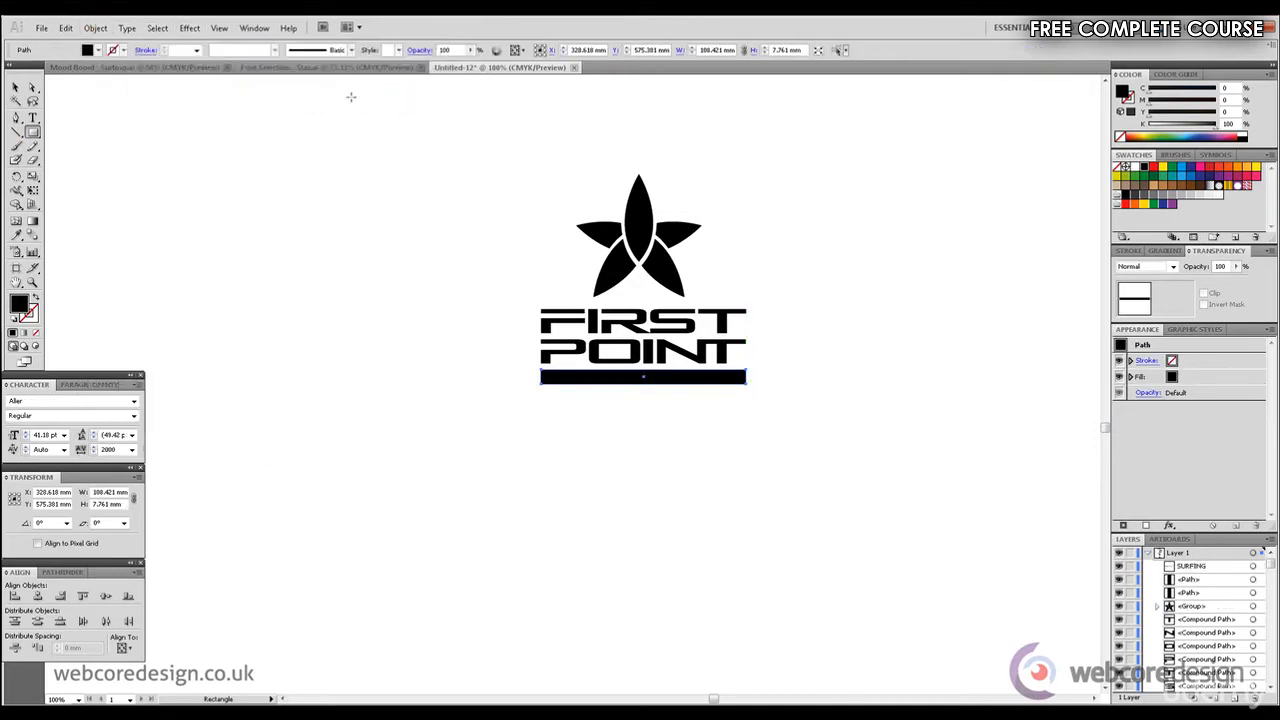
Step: Fill the SURFING text with white and nudge it slightly right to centre it within the black bar
click(16, 88)
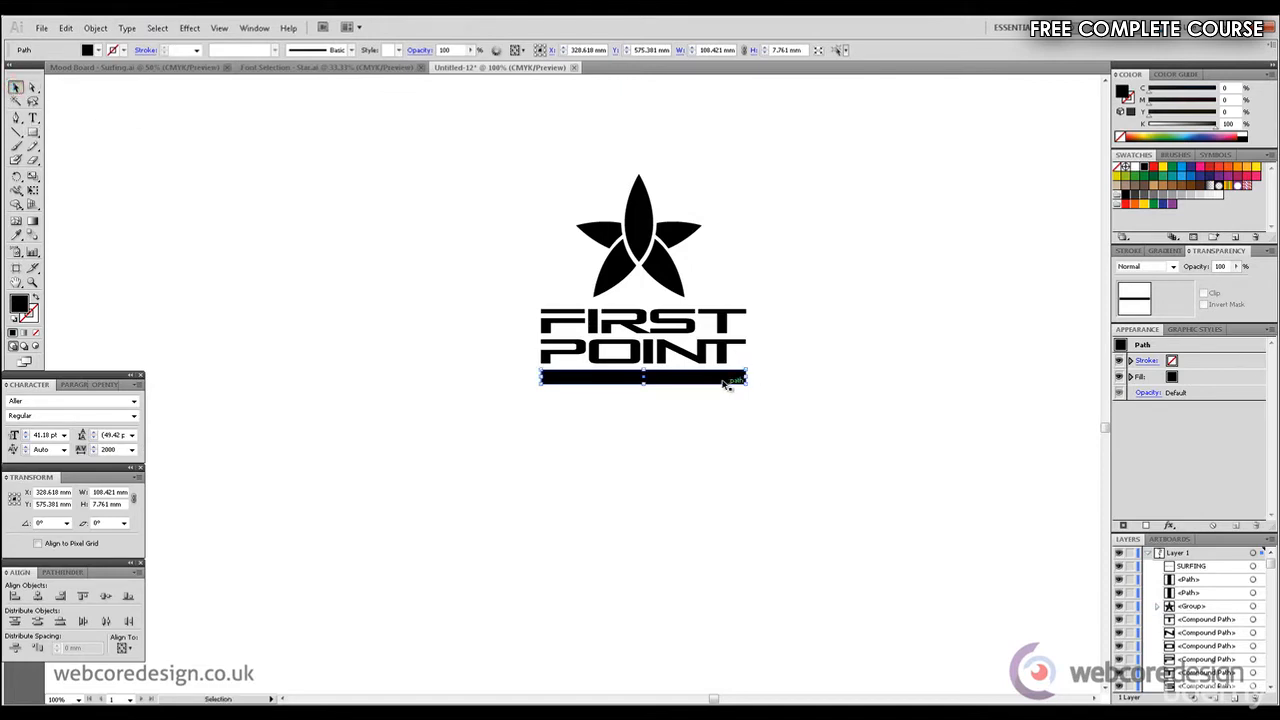
click(729, 379)
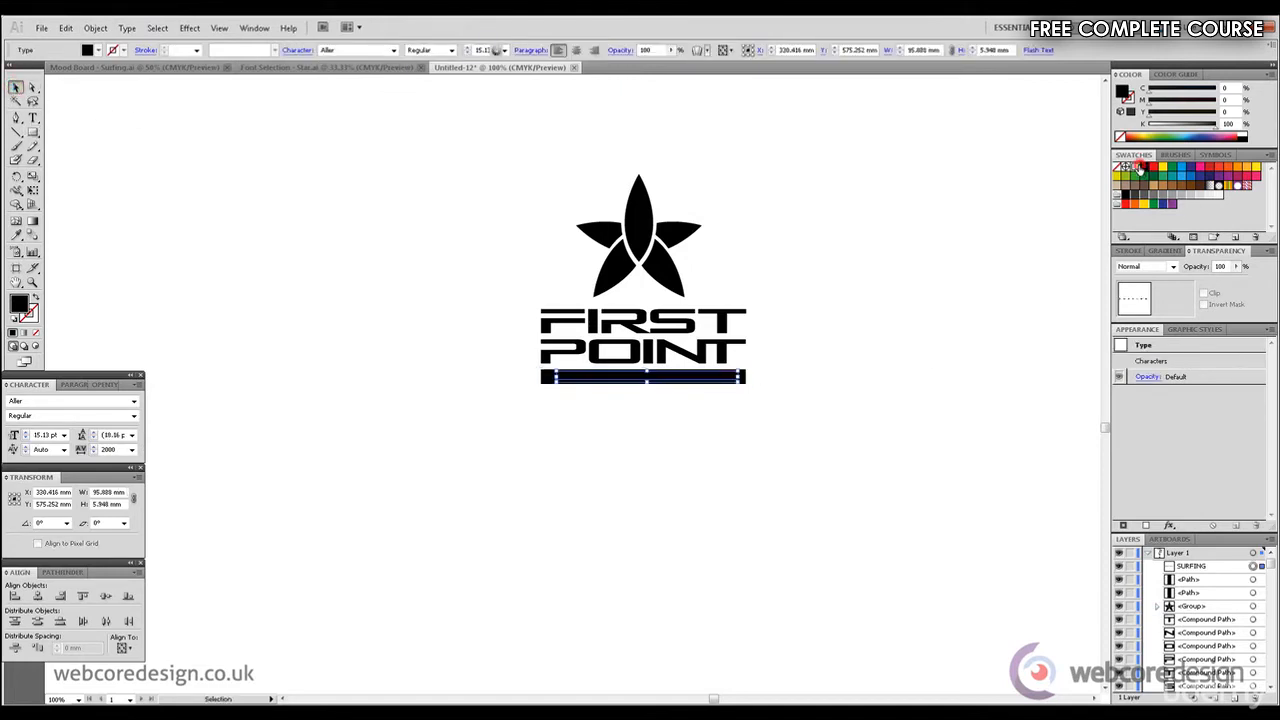
click(1139, 169)
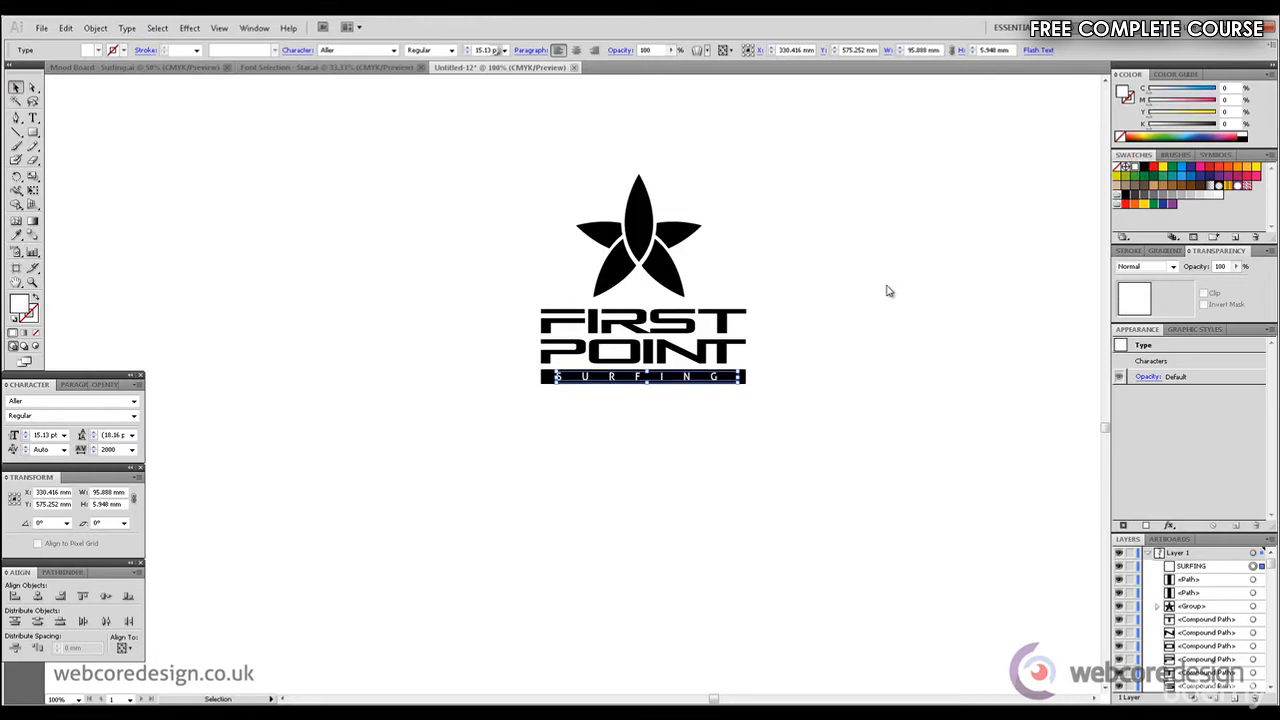
click(848, 290)
click(706, 378)
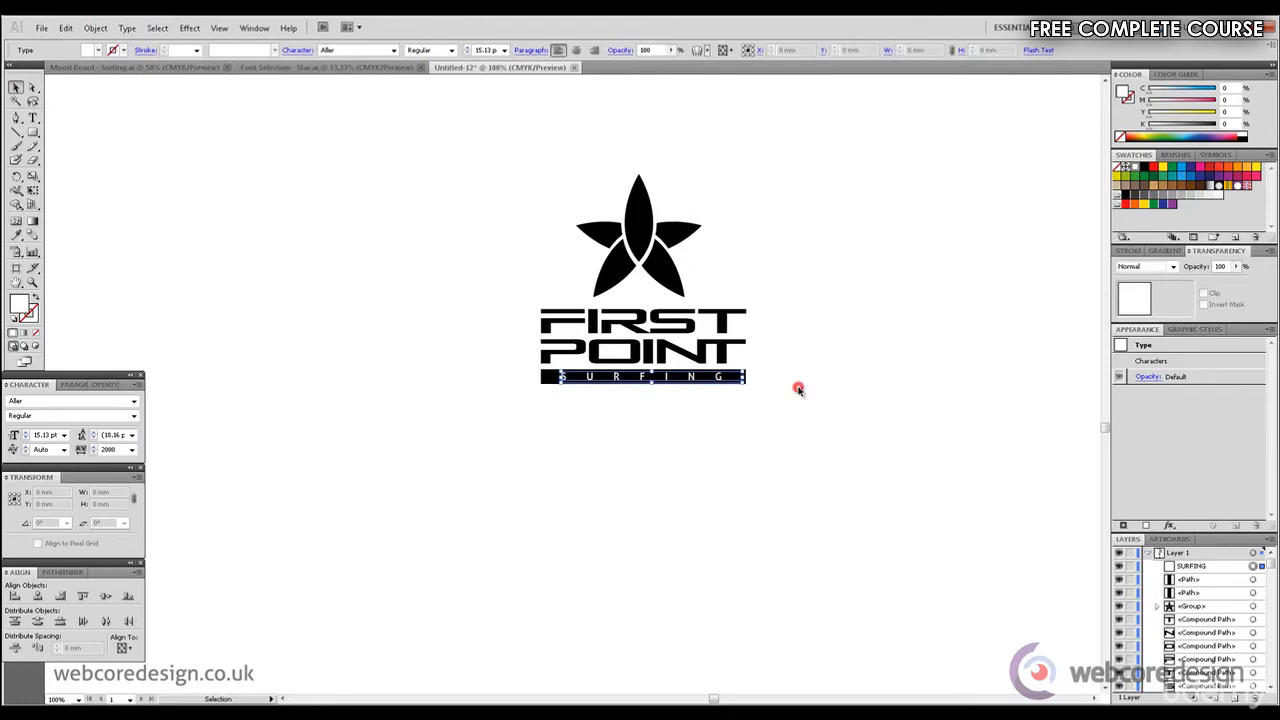
click(798, 389)
drag(810, 416, 511, 374)
click(822, 316)
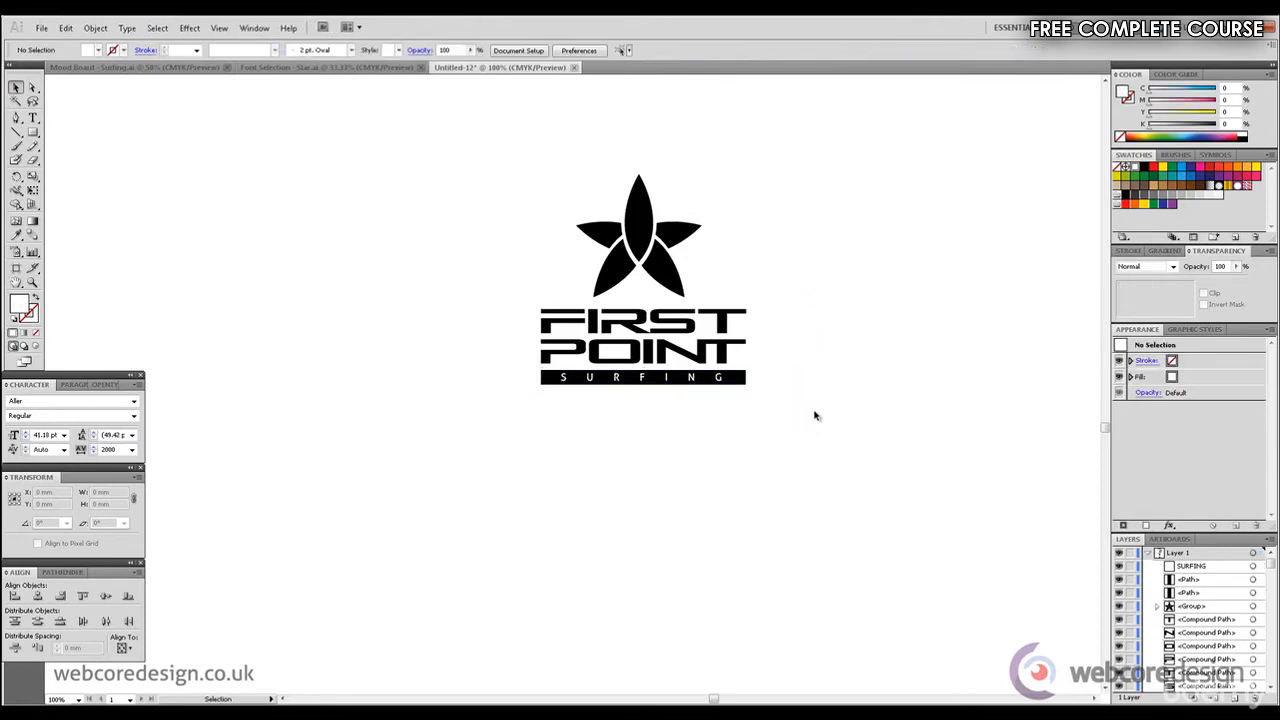
Step: Group the FIRST POINT lettering with its SURFING bar and align the group's horizontal centre with the star
drag(815, 415, 509, 300)
click(95, 27)
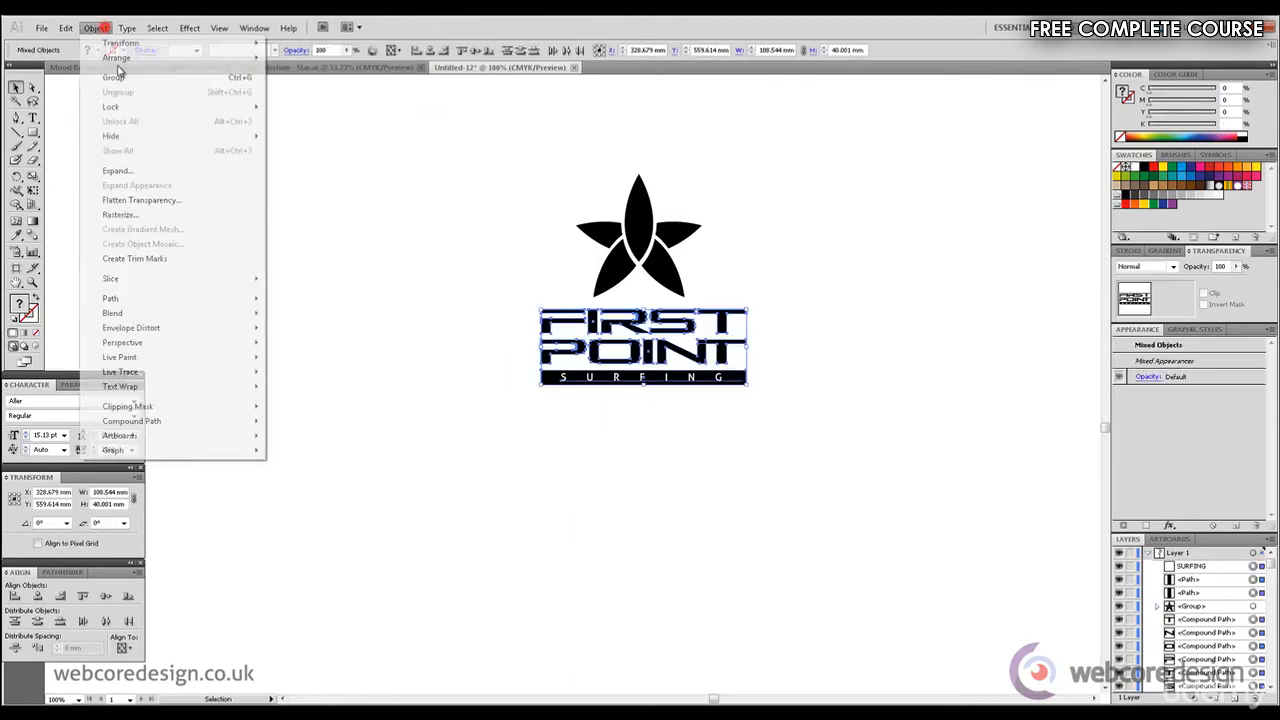
click(118, 77)
drag(471, 204, 811, 428)
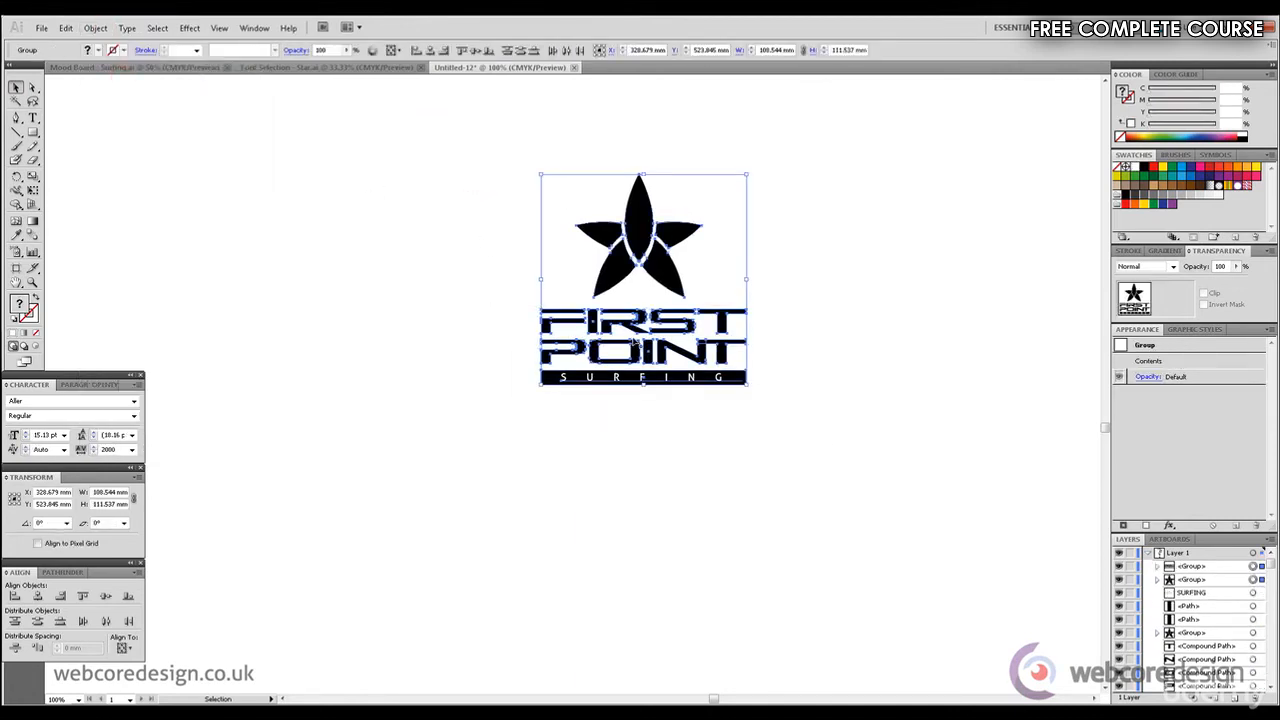
click(37, 597)
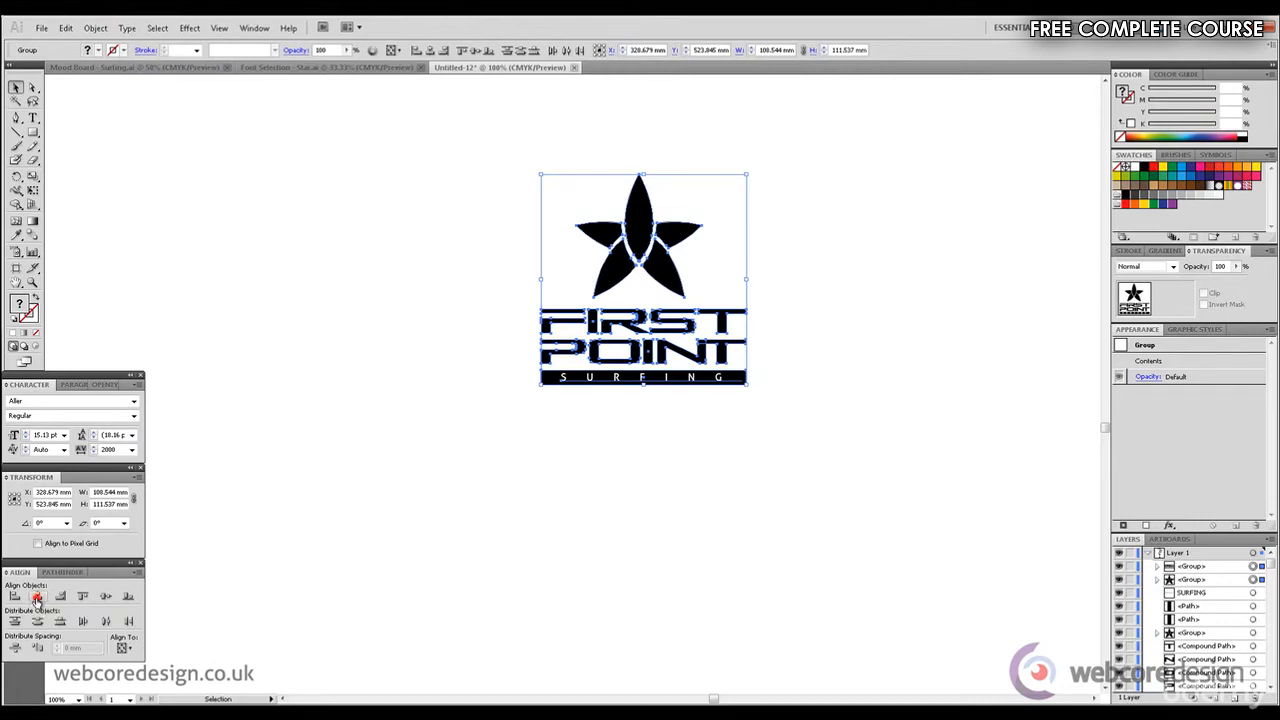
click(780, 567)
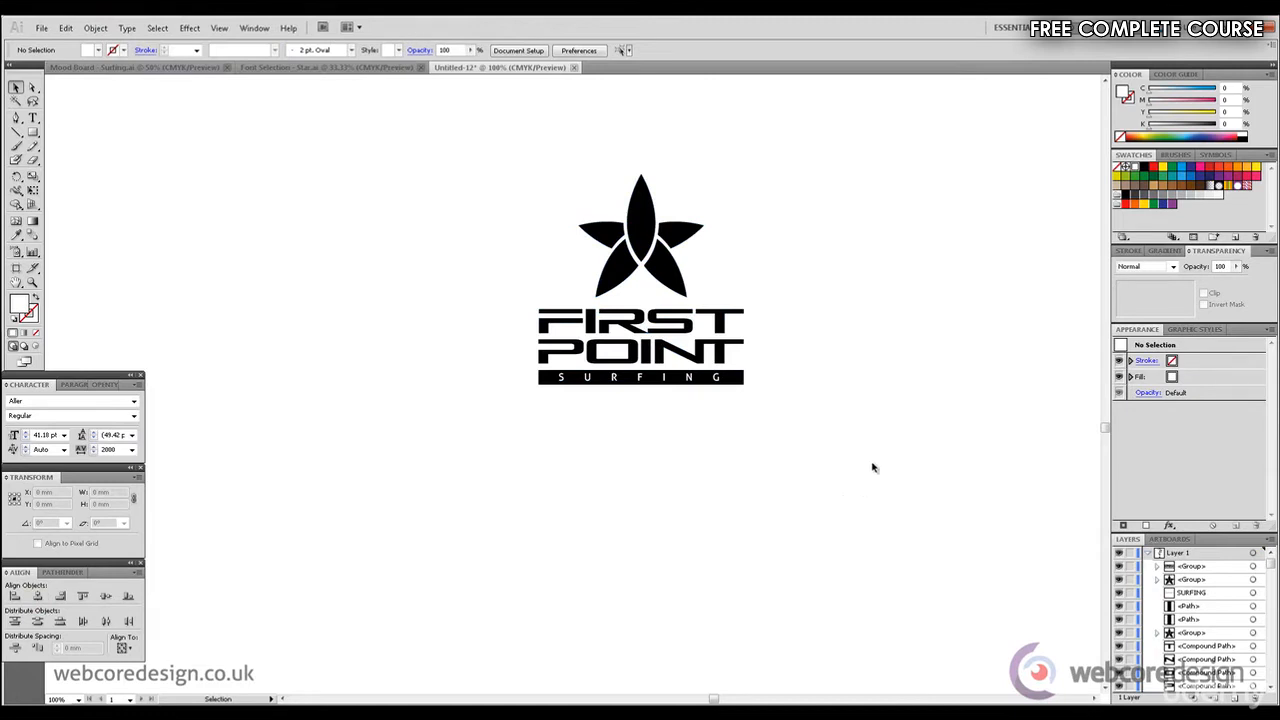
Step: Move the aligned stacked logo up about 40 mm and duplicate it about 160 mm below
click(639, 227)
drag(639, 227, 908, 403)
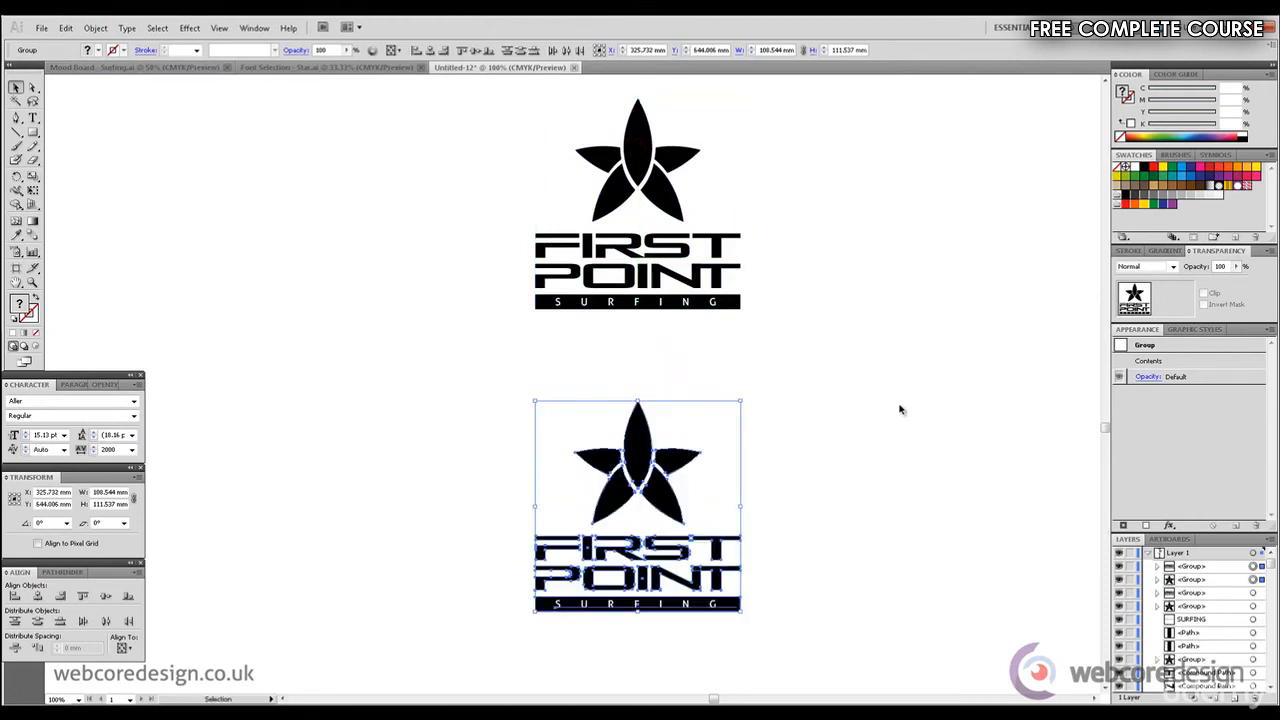
click(900, 408)
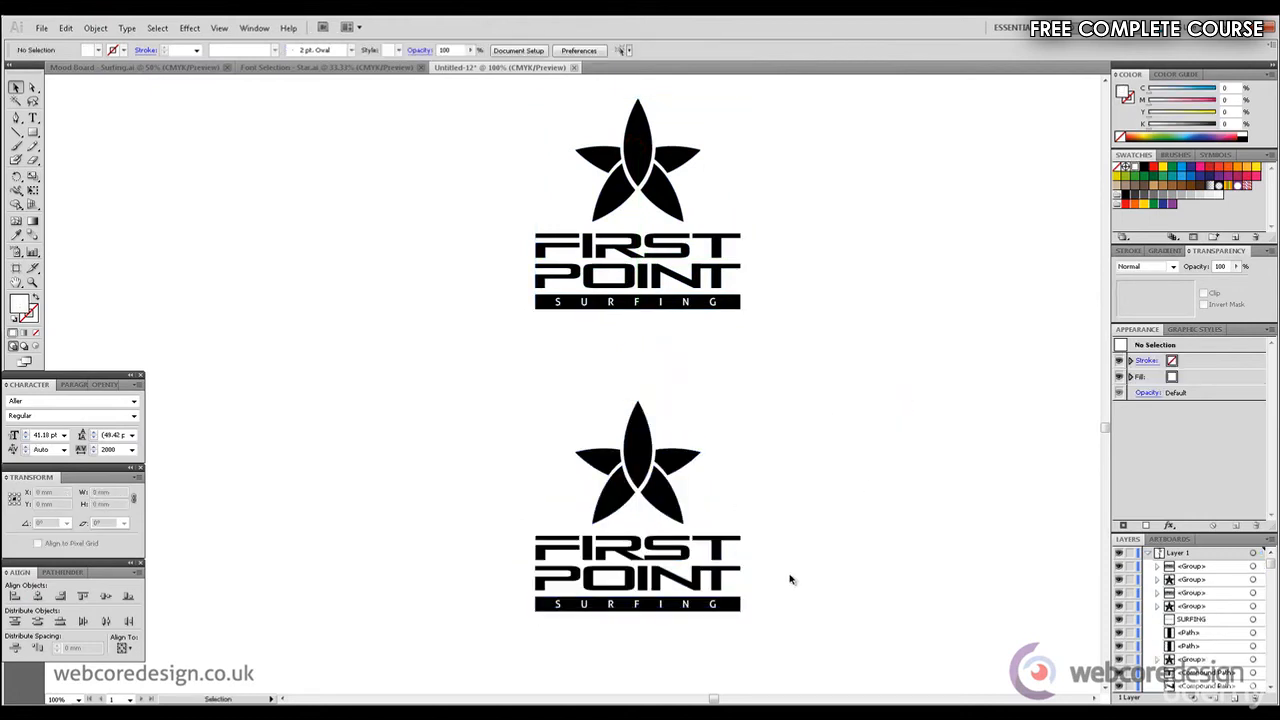
Step: Ungroup the star of the lower logo copy into separate petals
click(652, 457)
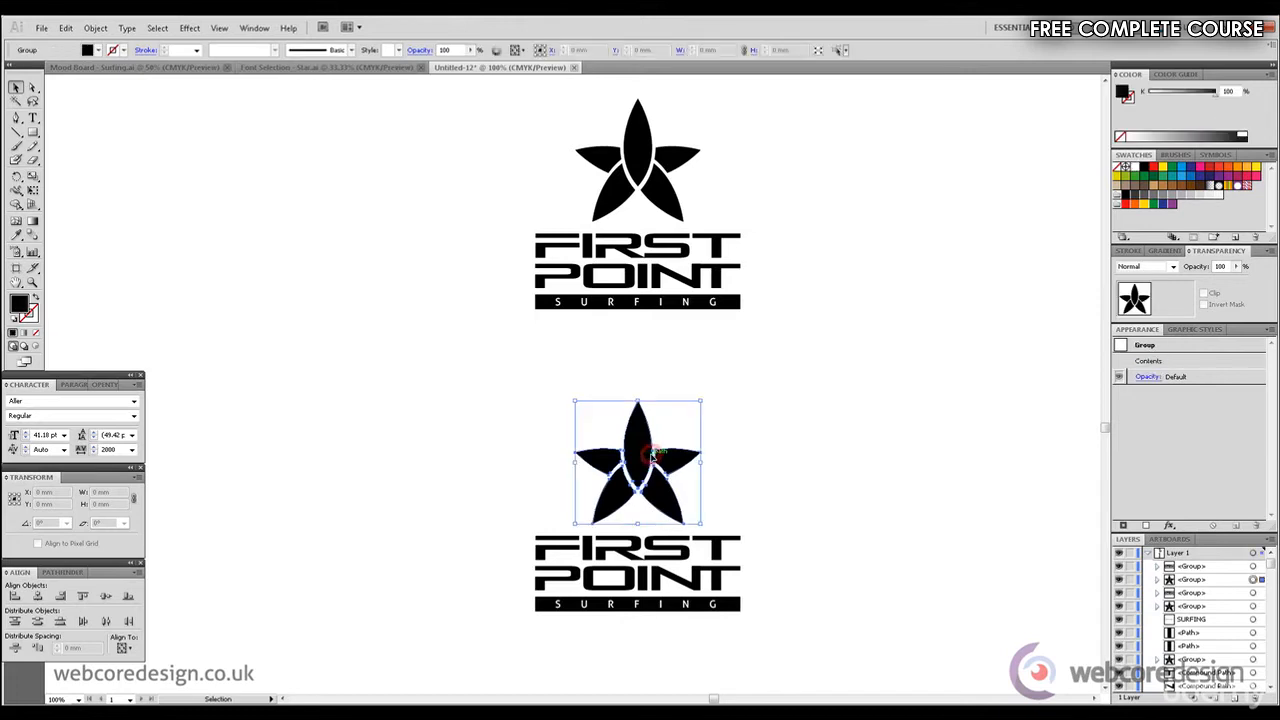
click(914, 373)
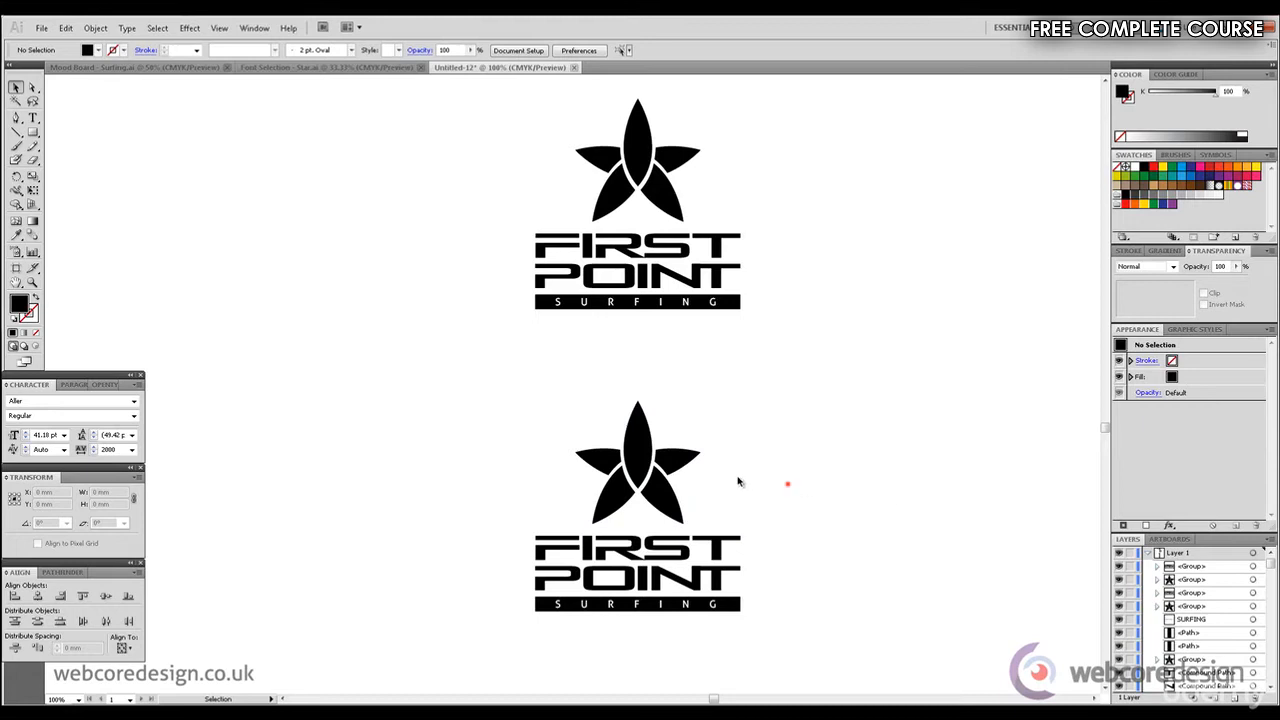
click(628, 468)
click(93, 28)
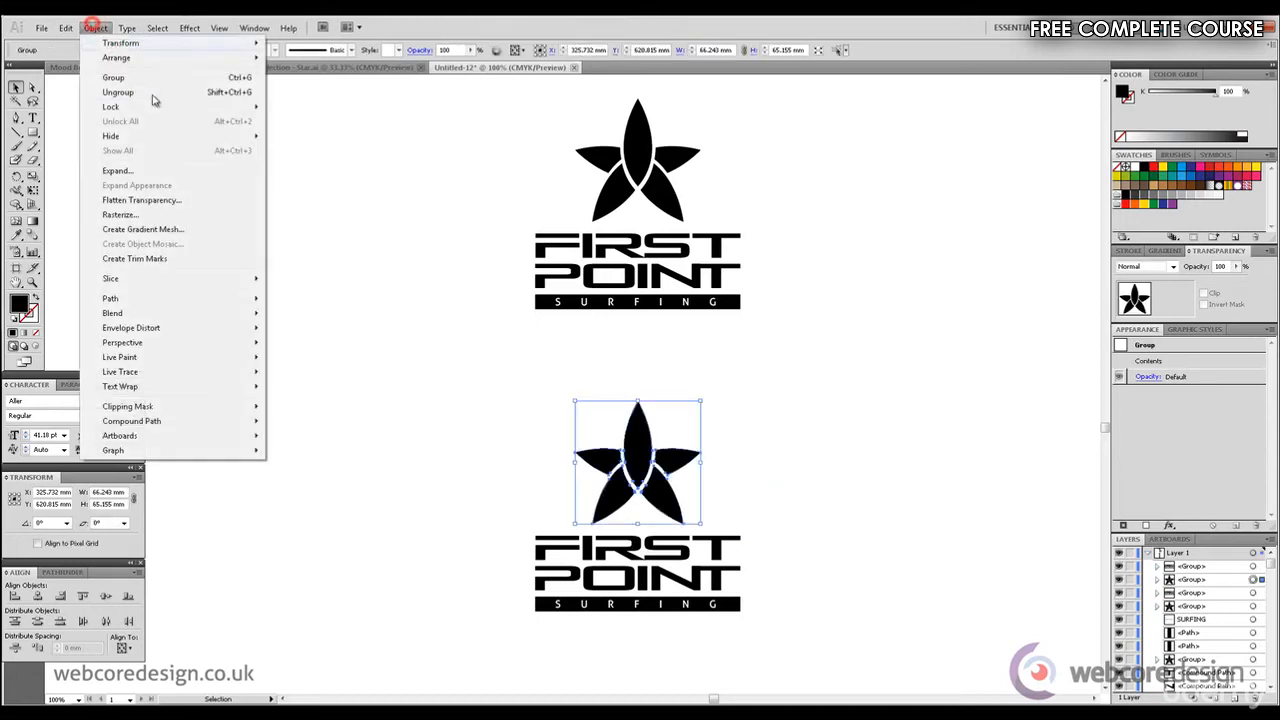
click(150, 91)
click(456, 381)
Step: Shift the lower star's two left petals about 1.4 mm left and raise the upper one about 2 mm
drag(552, 426, 607, 493)
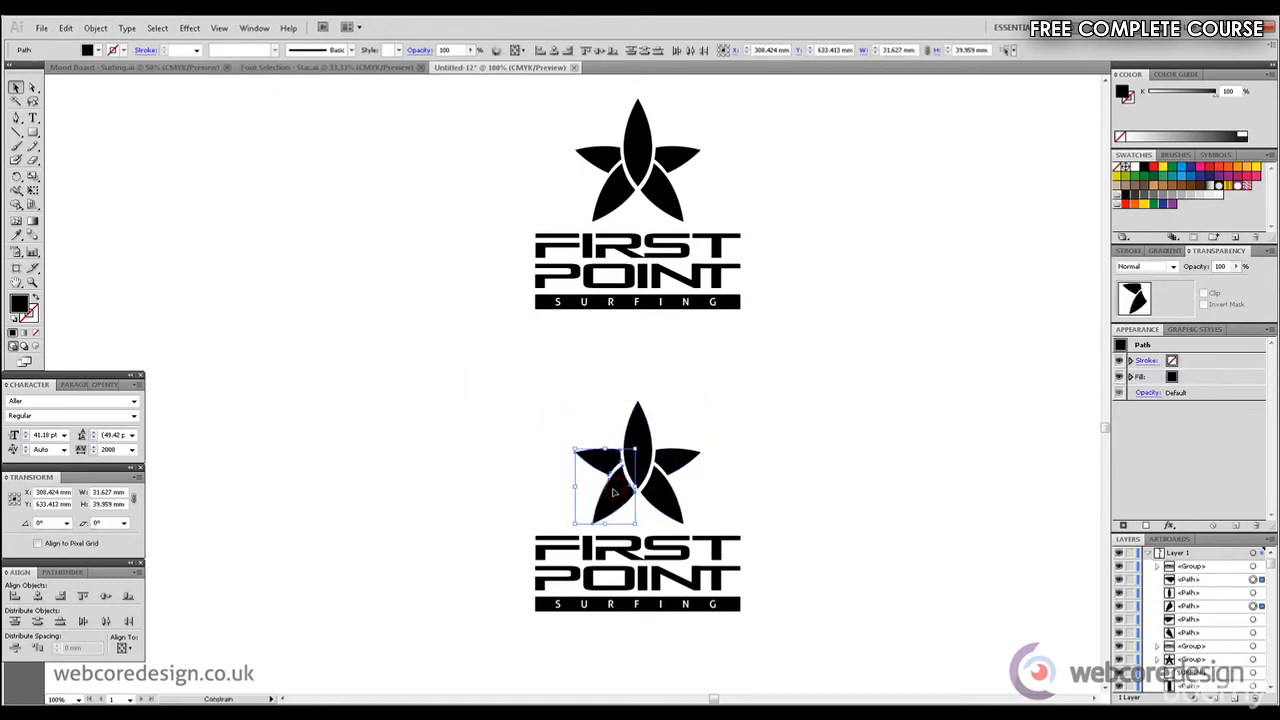
drag(614, 491, 611, 490)
click(773, 410)
drag(570, 427, 604, 491)
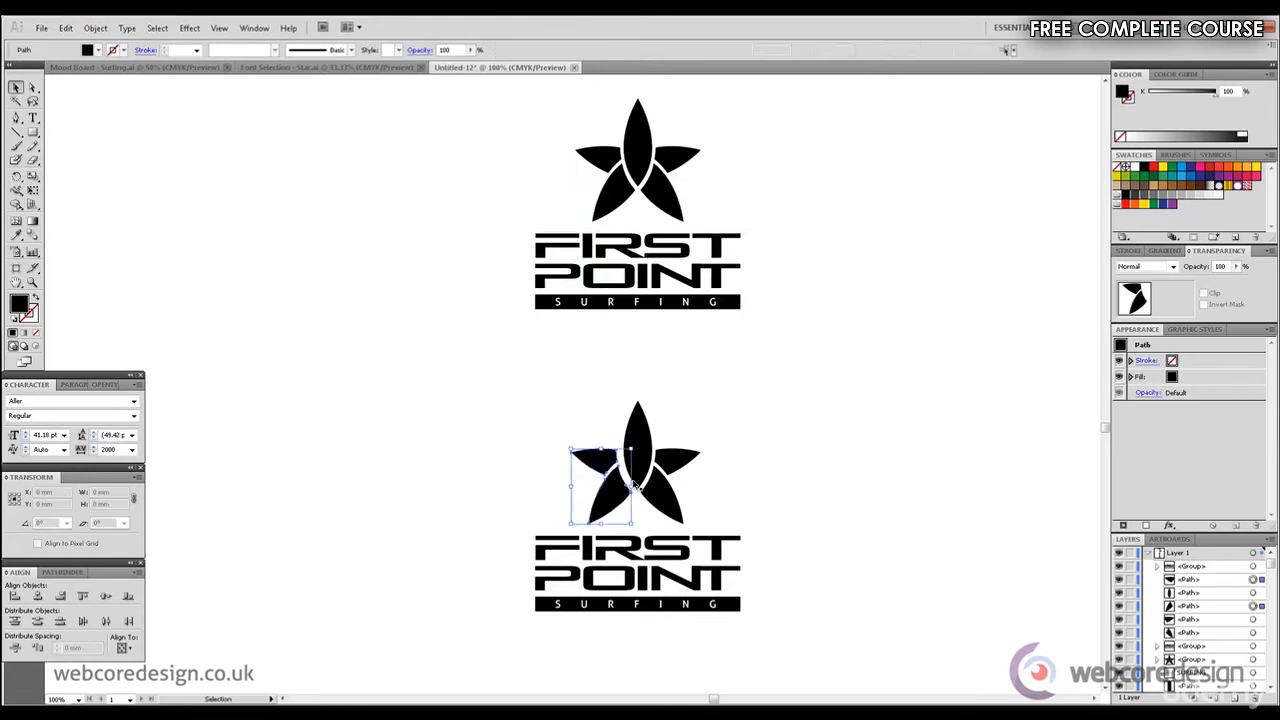
click(778, 409)
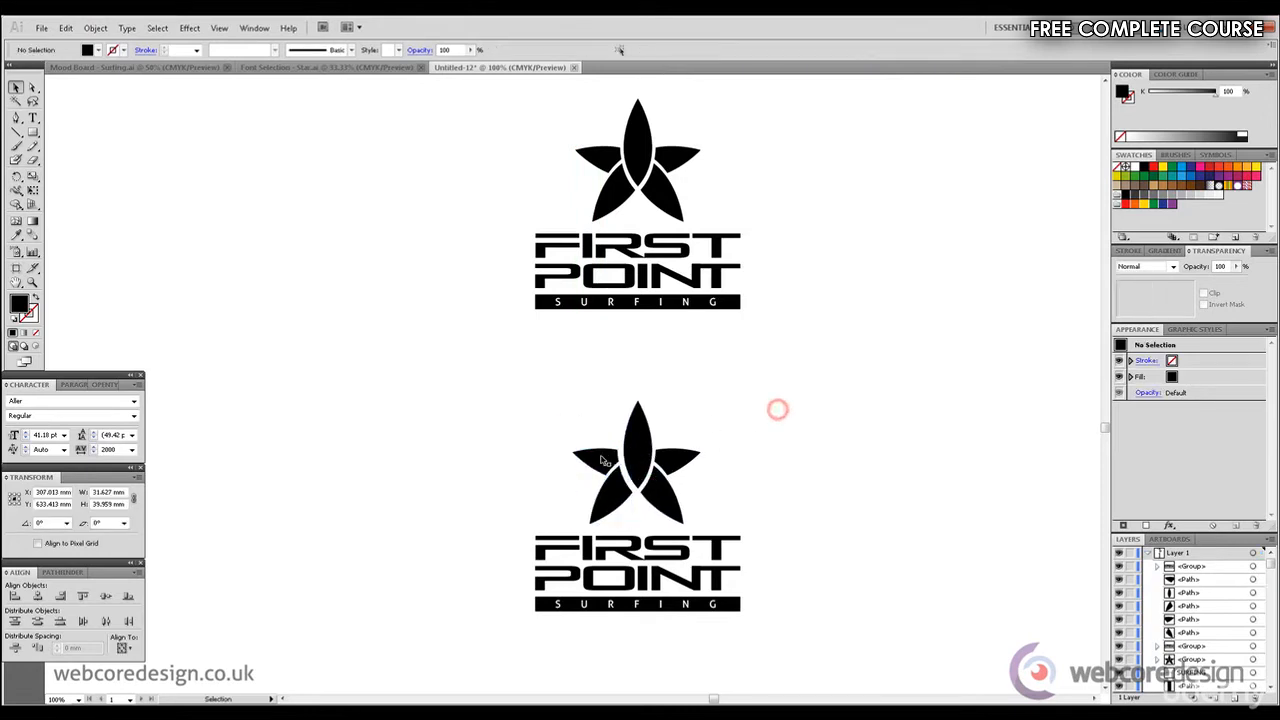
click(603, 461)
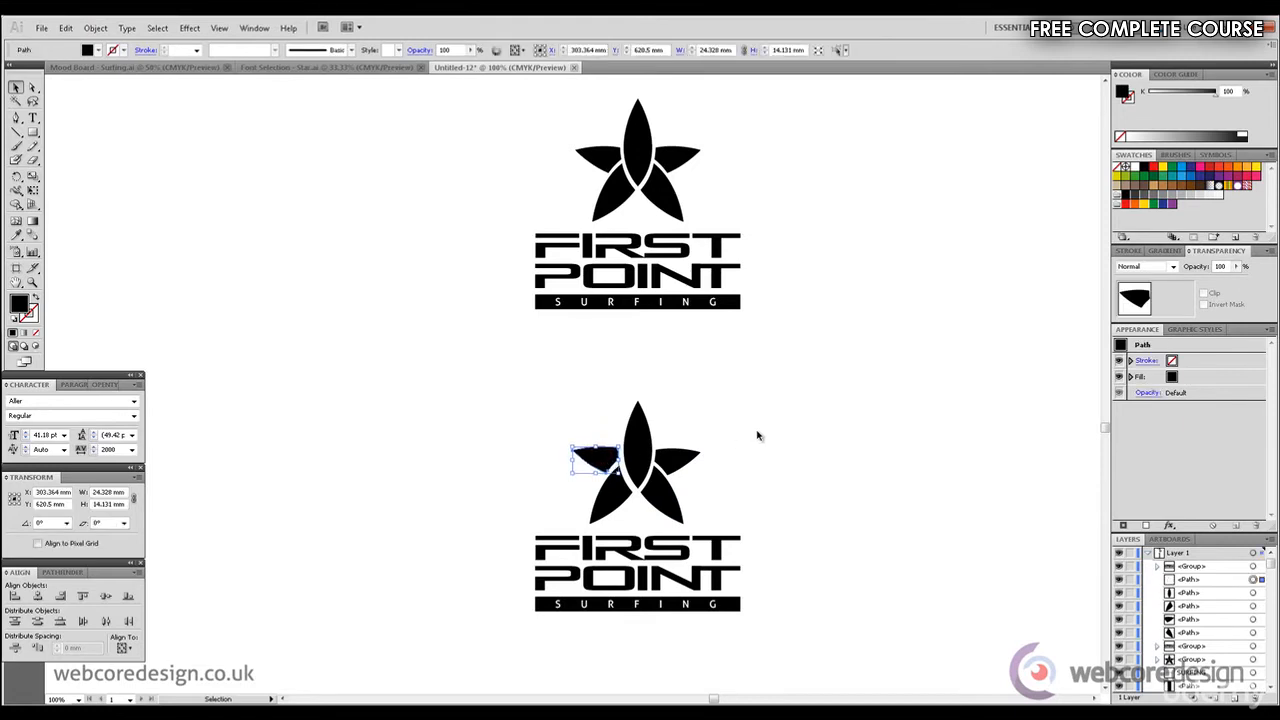
click(757, 433)
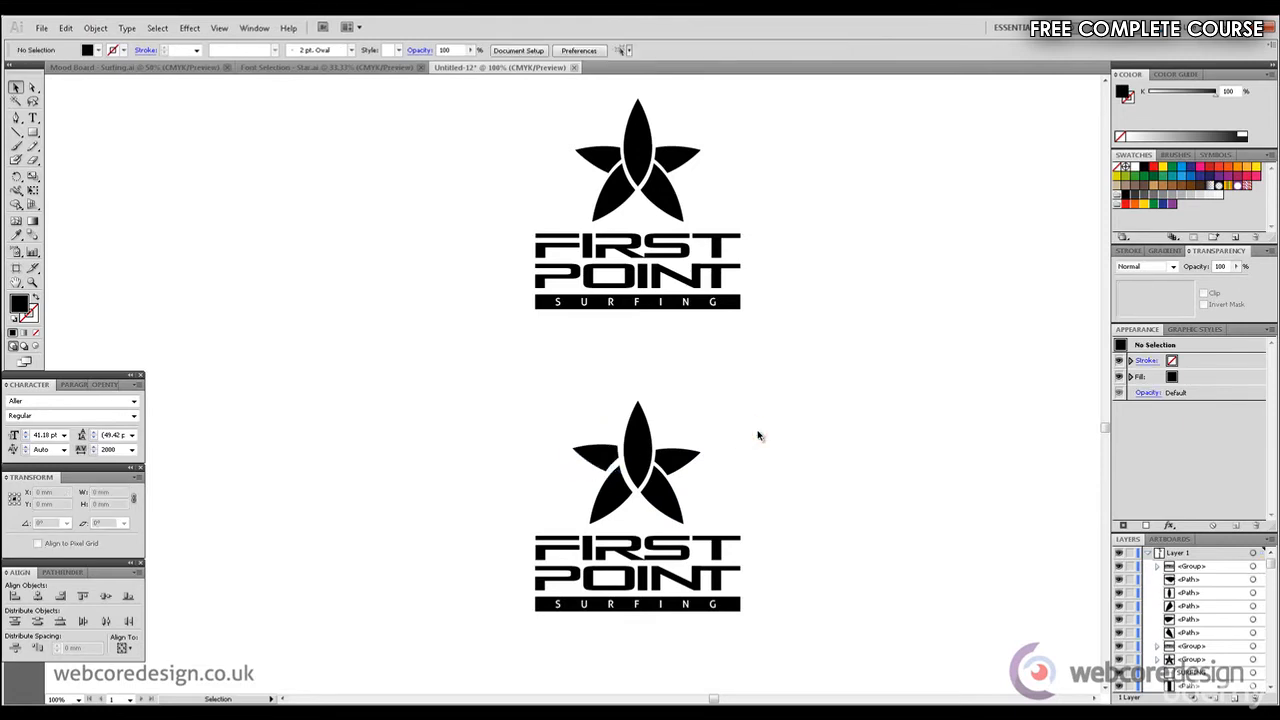
Step: Delete the lower star's two right petals and duplicate the two left petals about 50 mm to the right
drag(724, 505, 686, 450)
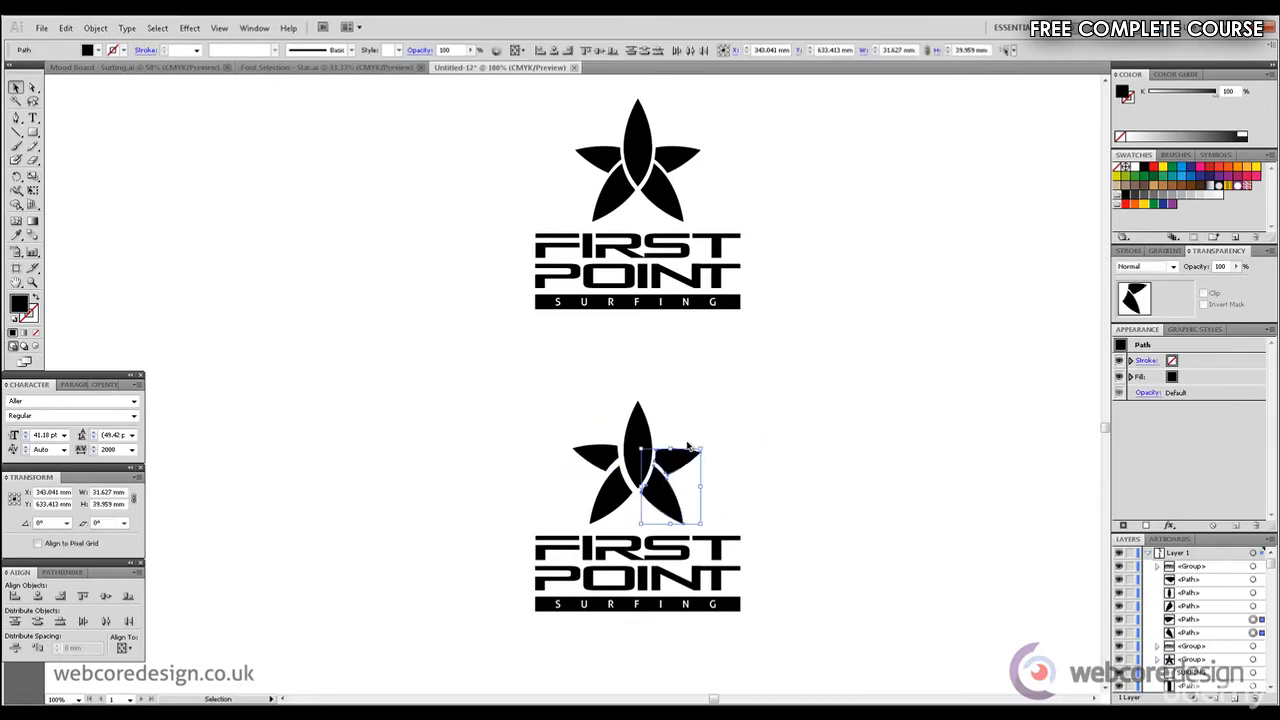
key(Delete)
drag(589, 417, 710, 484)
Step: Reflect the duplicated petal pair across the vertical axis and move it about 13 mm left beside the centre petal
right_click(710, 484)
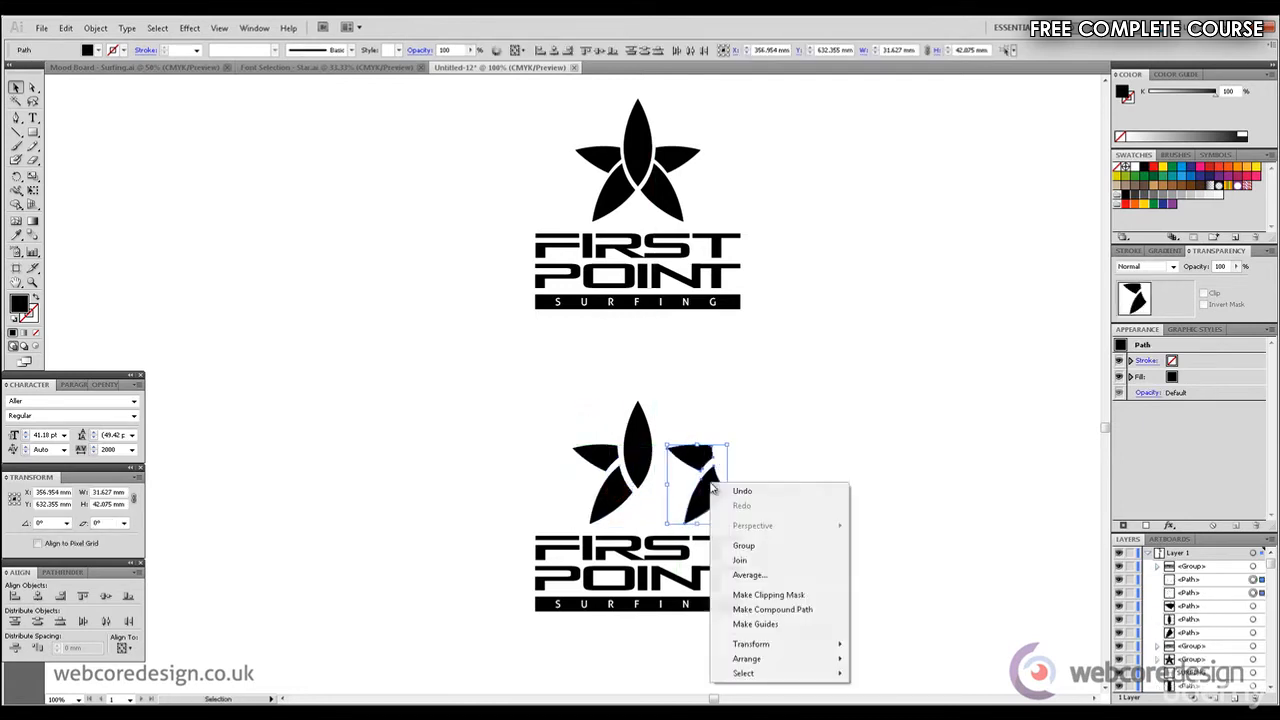
mouse_move(817, 647)
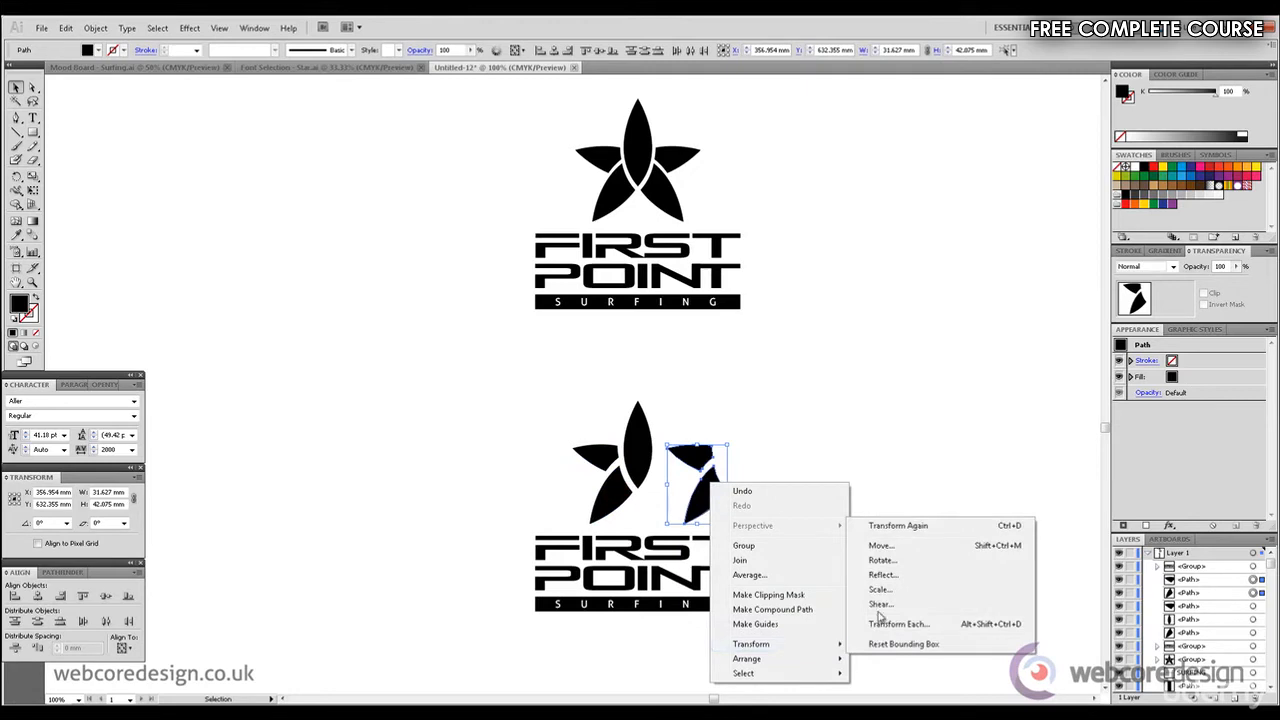
click(894, 580)
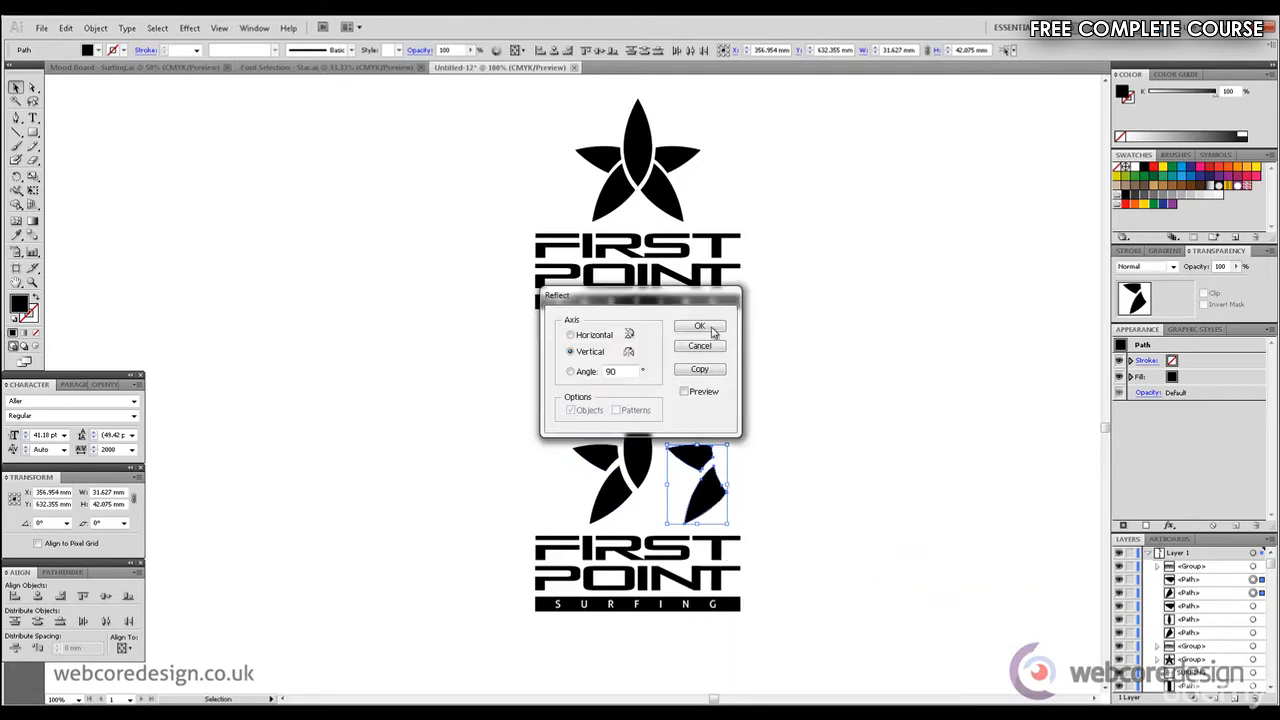
click(690, 329)
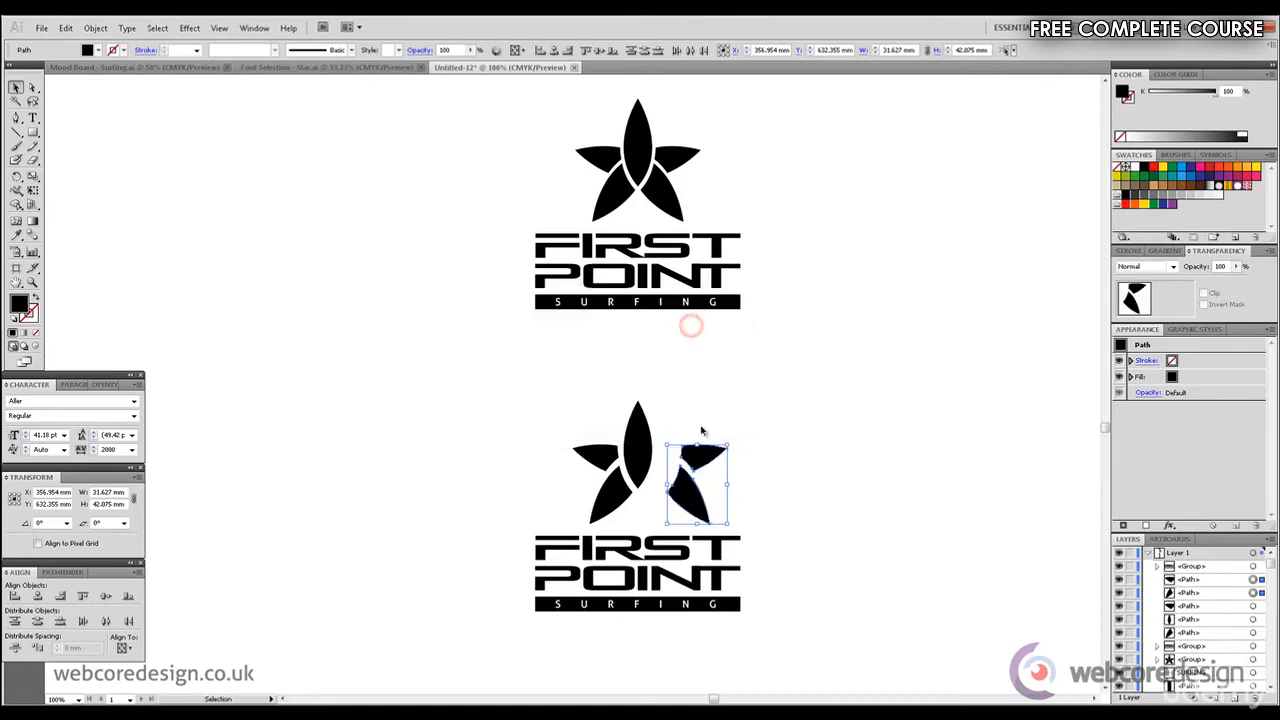
mouse_move(690, 456)
mouse_down()
mouse_move(672, 456)
mouse_move(682, 447)
mouse_up()
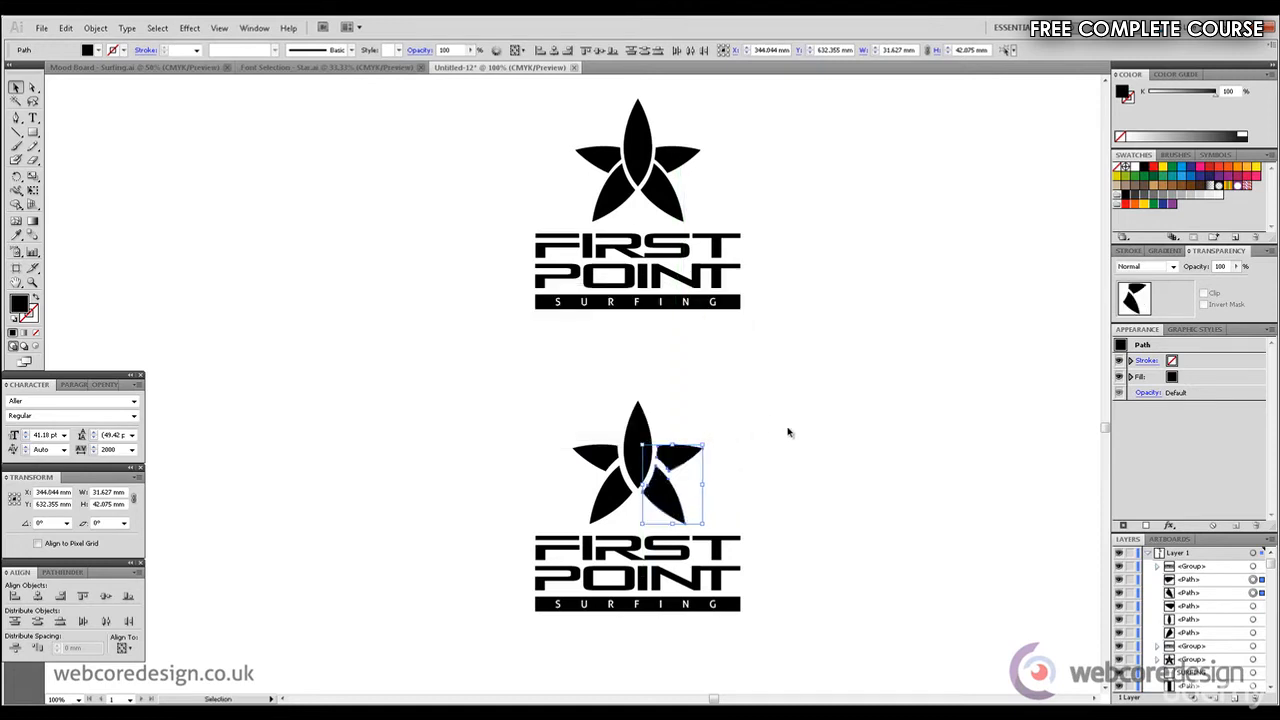
click(787, 430)
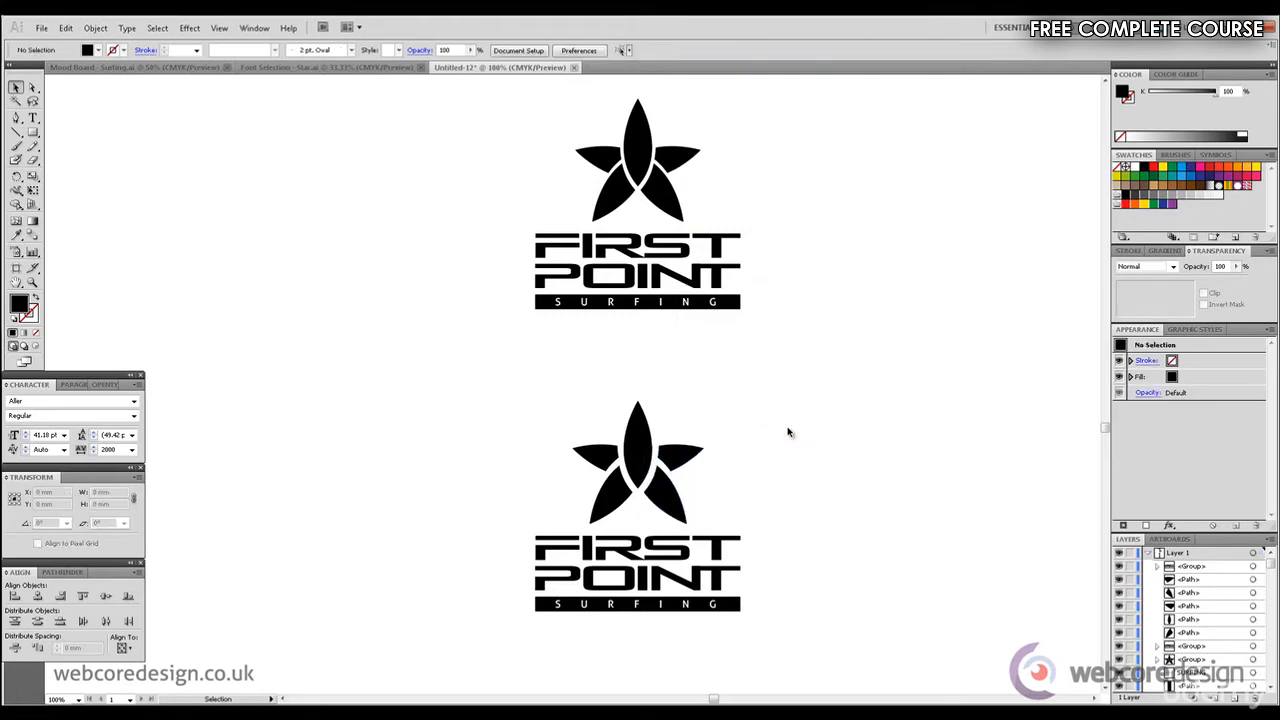
Step: Group all five petals of the lower logo's star
drag(777, 496, 665, 463)
click(738, 428)
drag(771, 506, 545, 419)
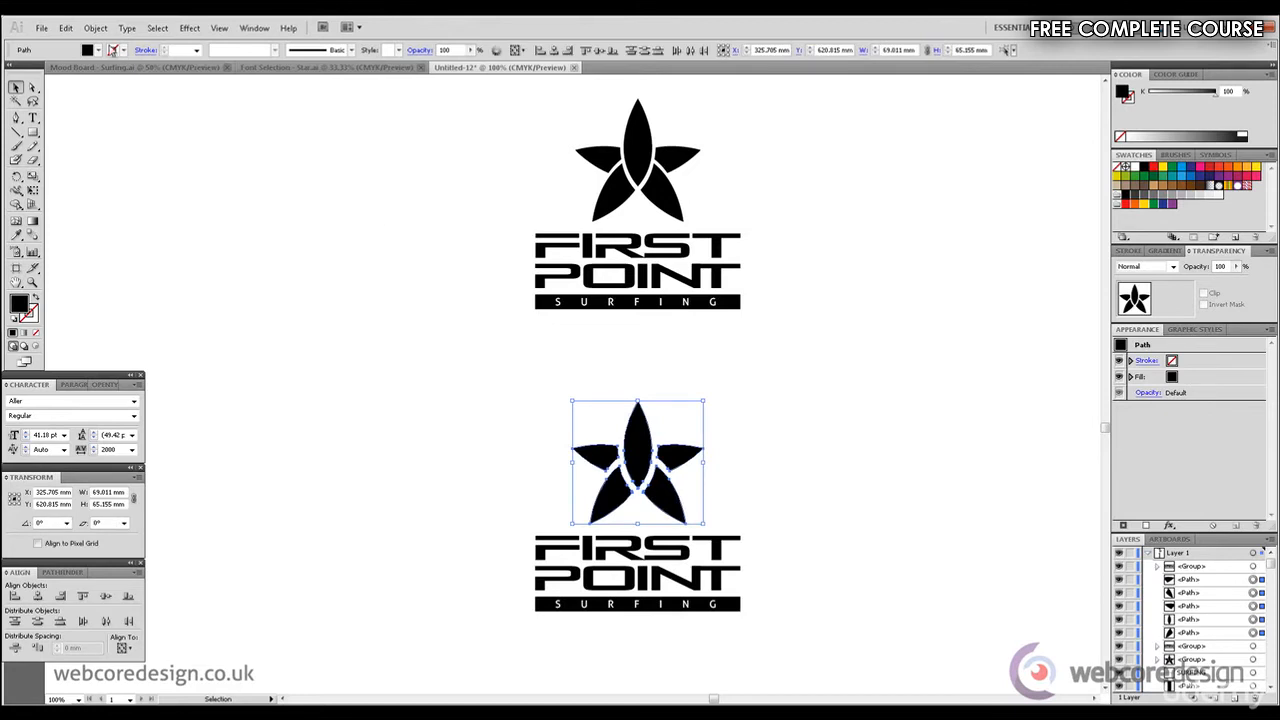
click(96, 28)
click(120, 83)
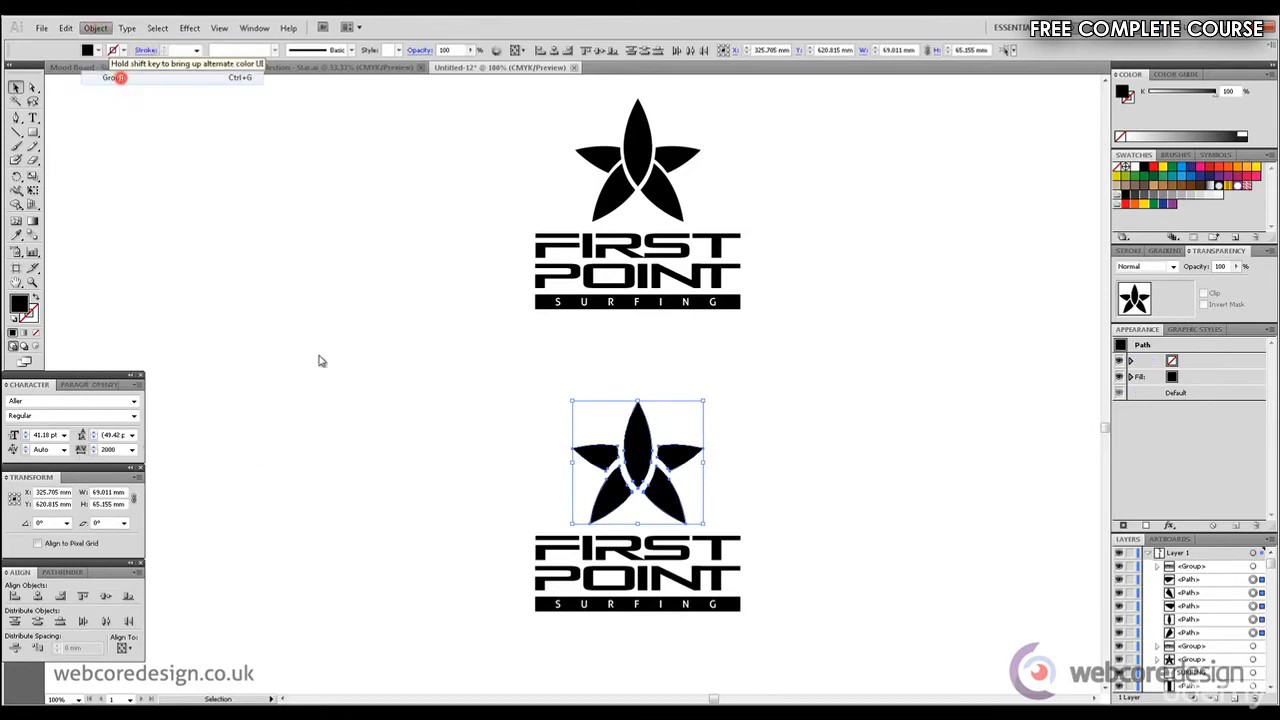
click(374, 414)
Step: Duplicate the grouped star about 134 mm to the left of the lower logo
scroll(1104, 430, down, 4)
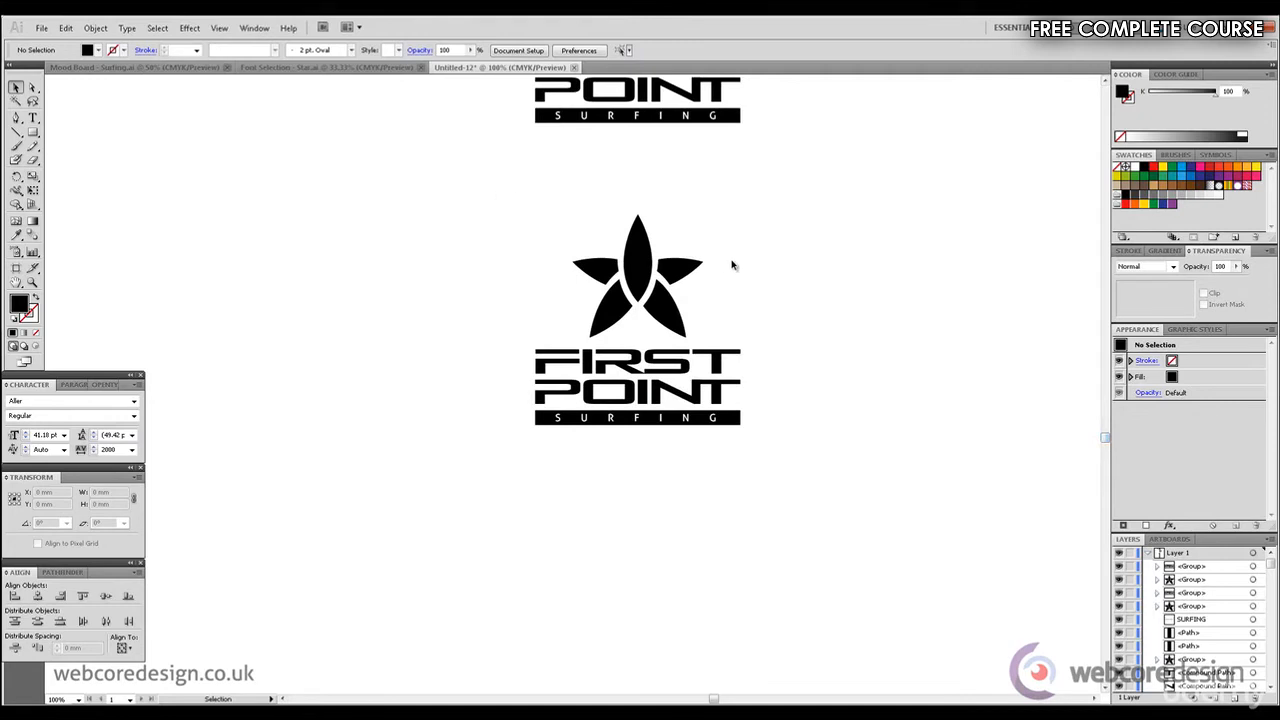
drag(508, 206, 706, 287)
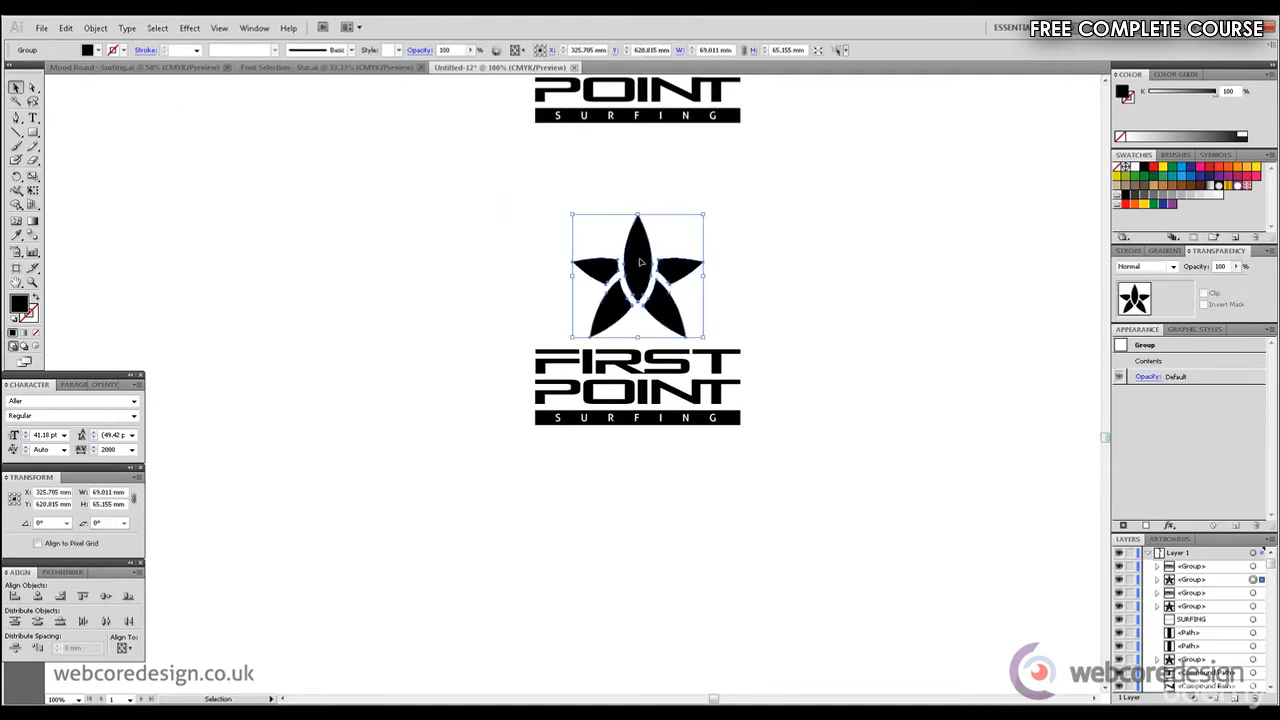
drag(640, 258, 386, 259)
drag(291, 197, 443, 363)
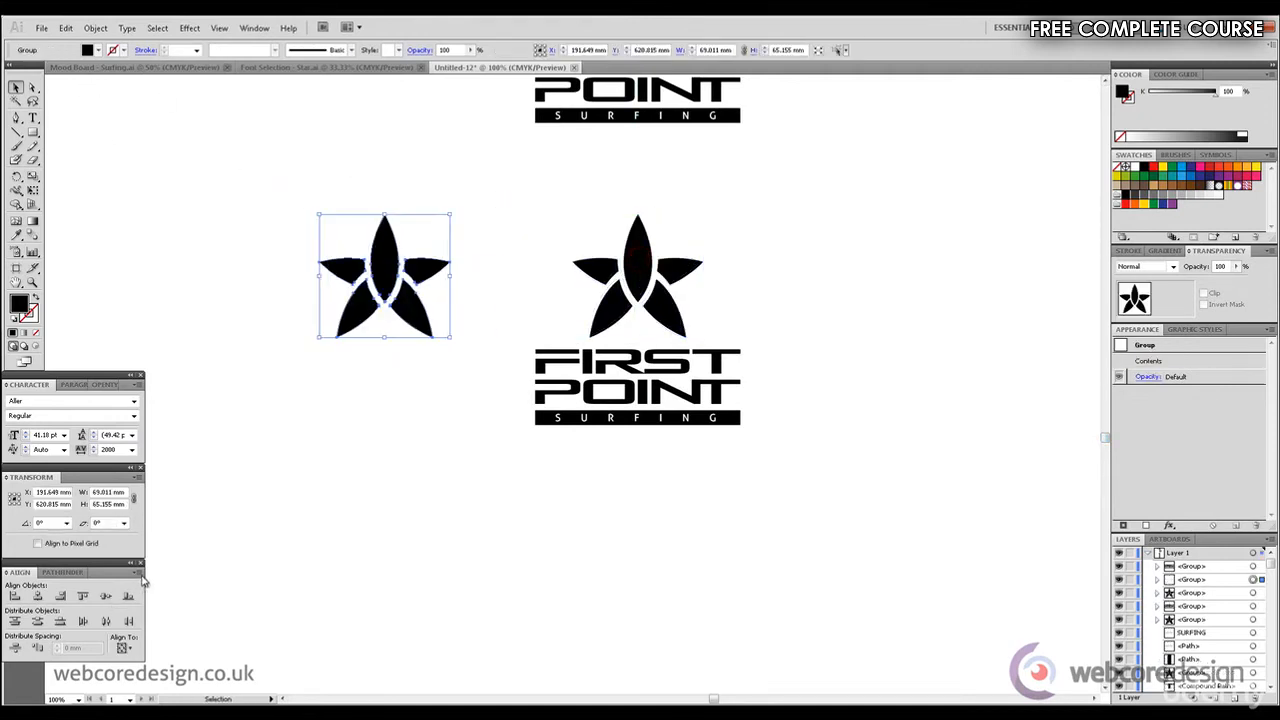
Step: Convert the left star copy into a compound shape and expand it
click(60, 572)
click(138, 572)
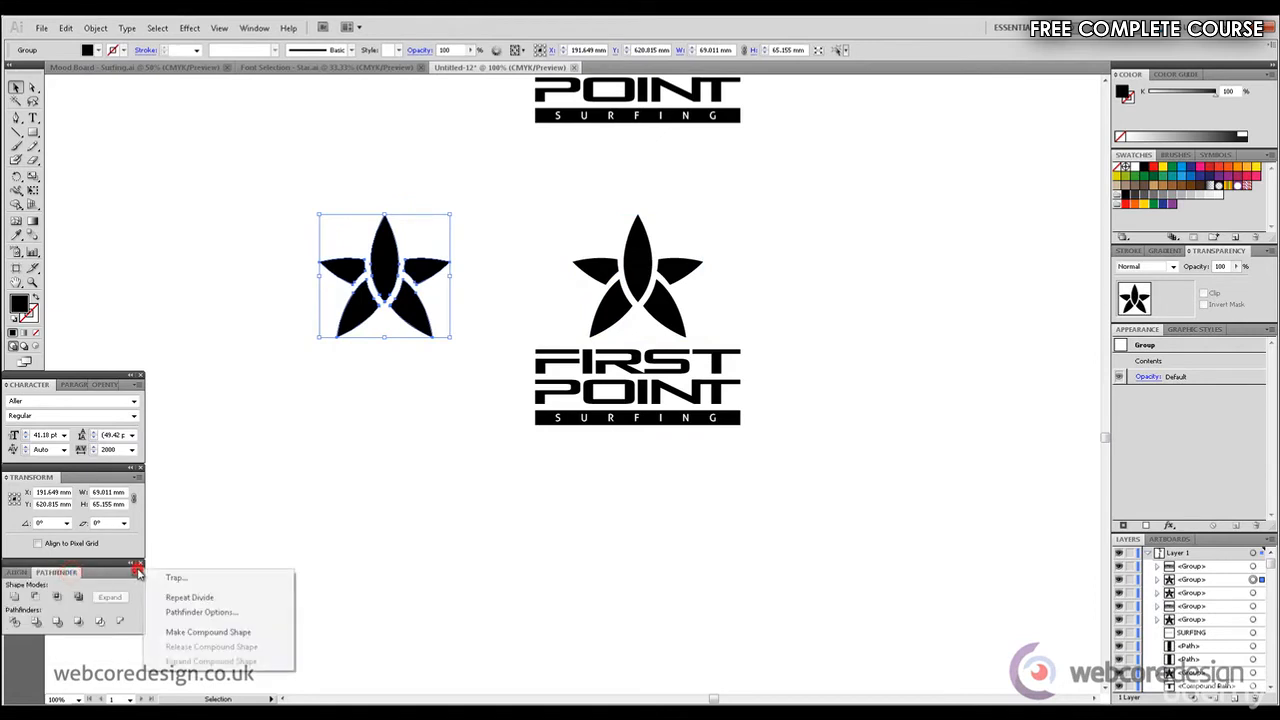
click(181, 633)
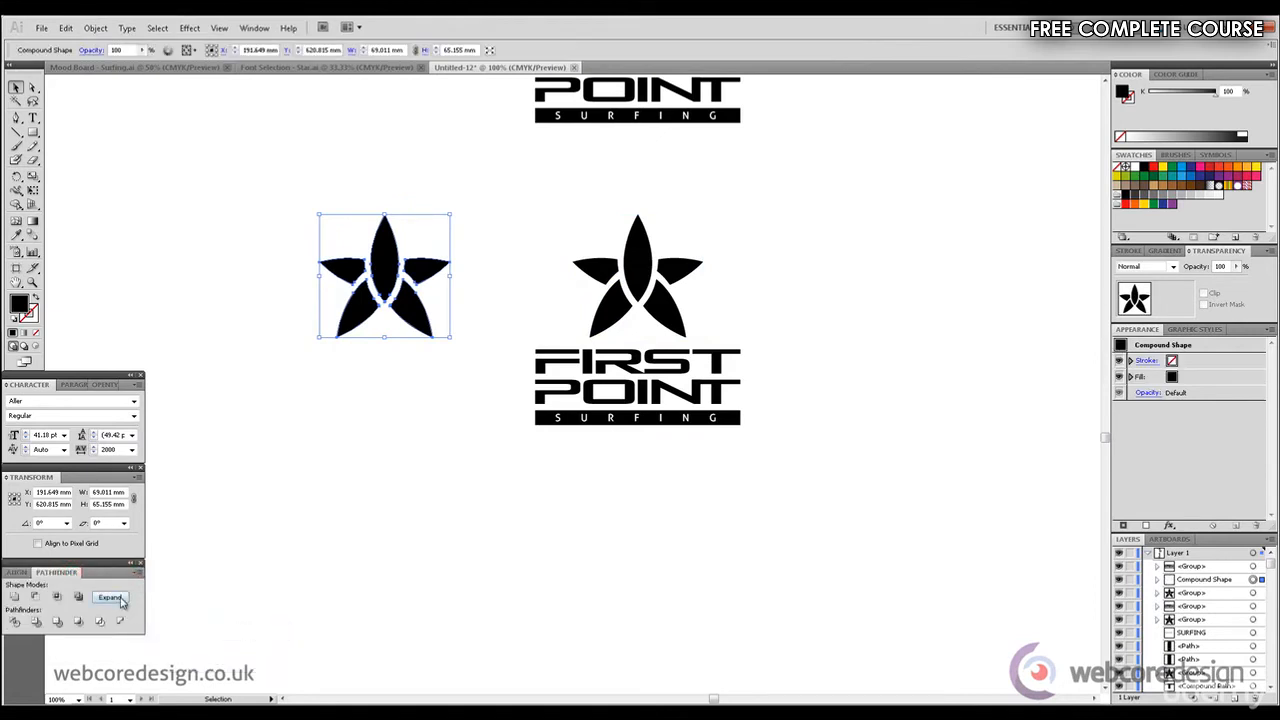
click(110, 597)
click(188, 283)
Step: Draw a rectangle about 42 × 89 mm over the star copy's left half and subtract it from the star
drag(33, 134, 54, 134)
drag(306, 187, 384, 355)
click(17, 87)
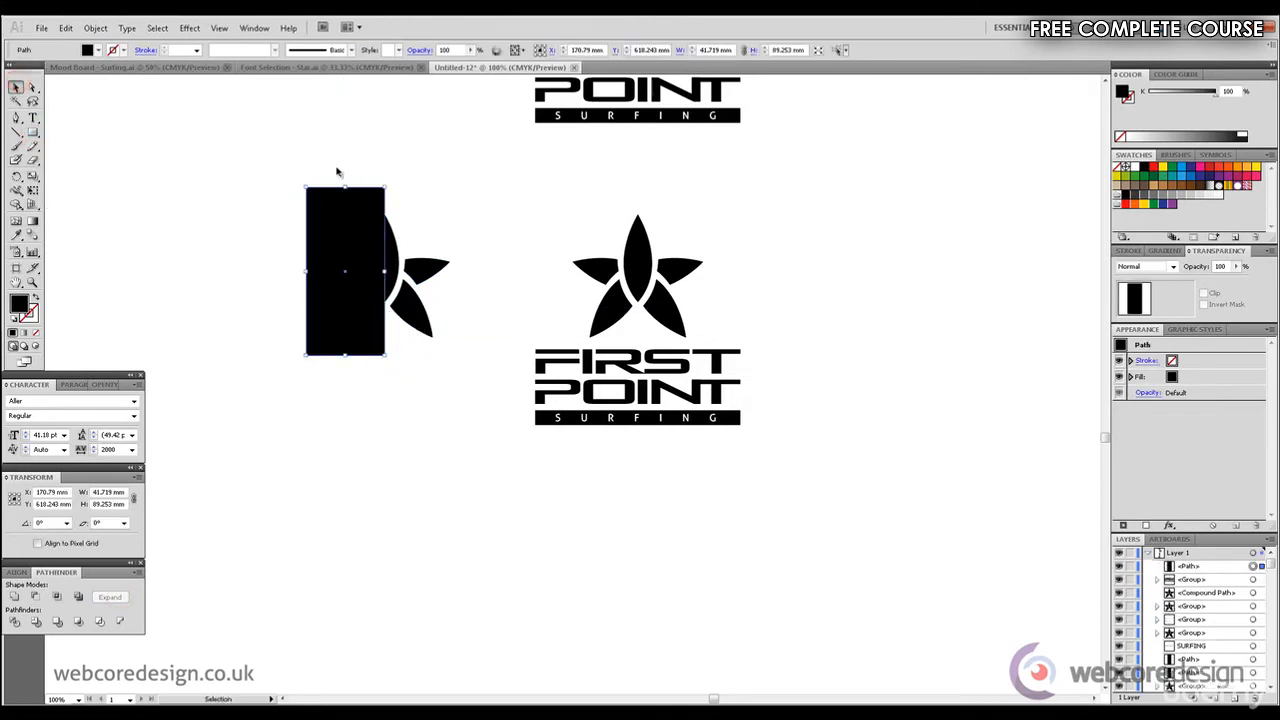
drag(229, 146, 469, 304)
drag(437, 389, 437, 381)
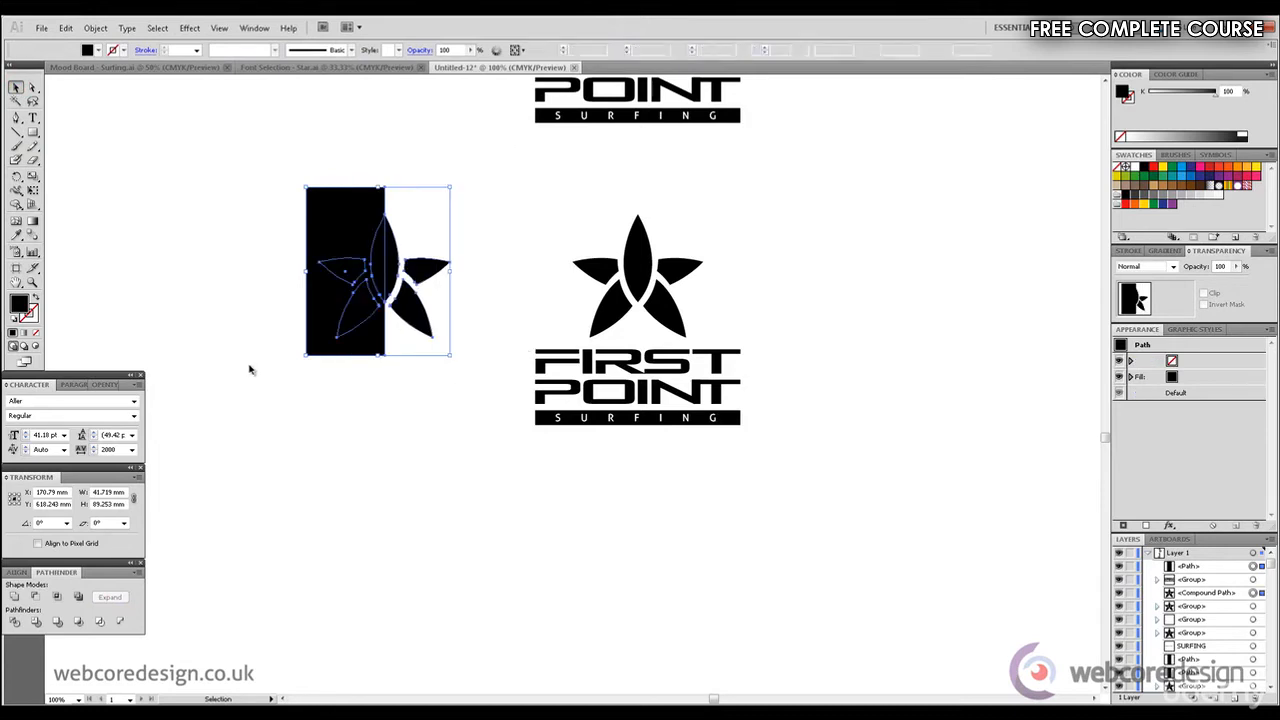
click(35, 598)
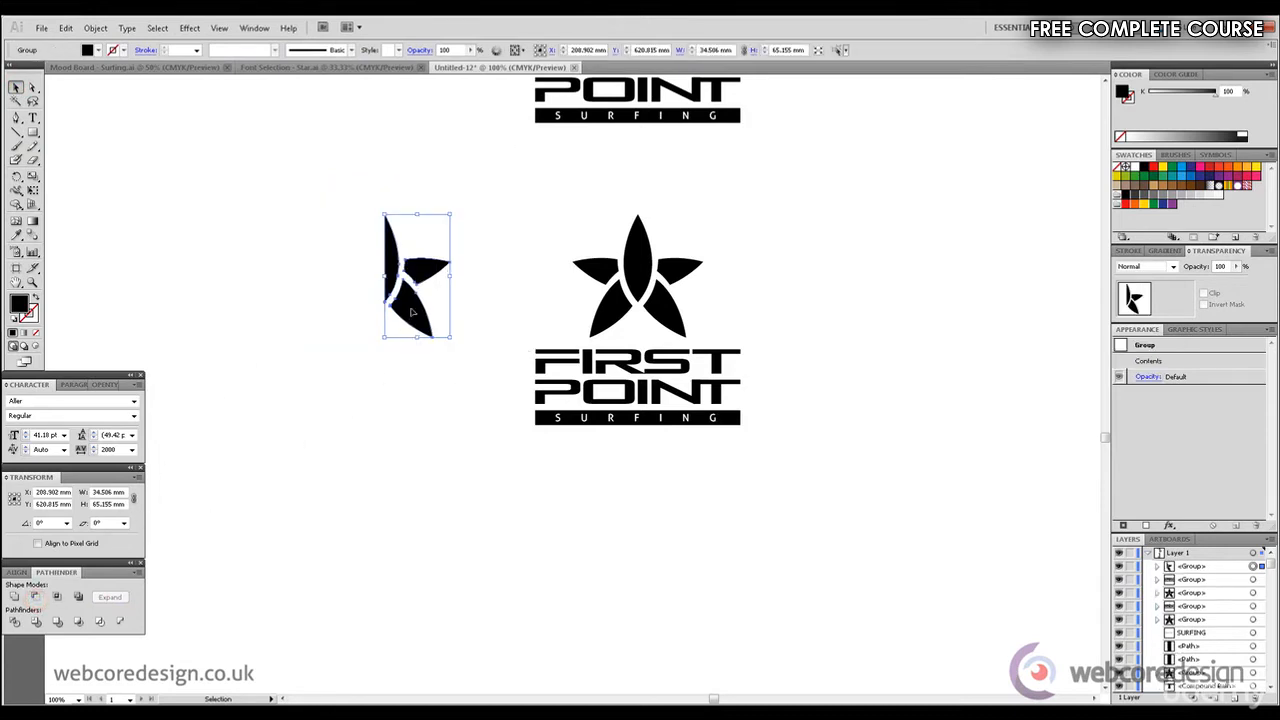
Step: Duplicate the remaining half star, reflect the copy across the vertical axis and butt it against the original's straight edge
drag(395, 258, 253, 258)
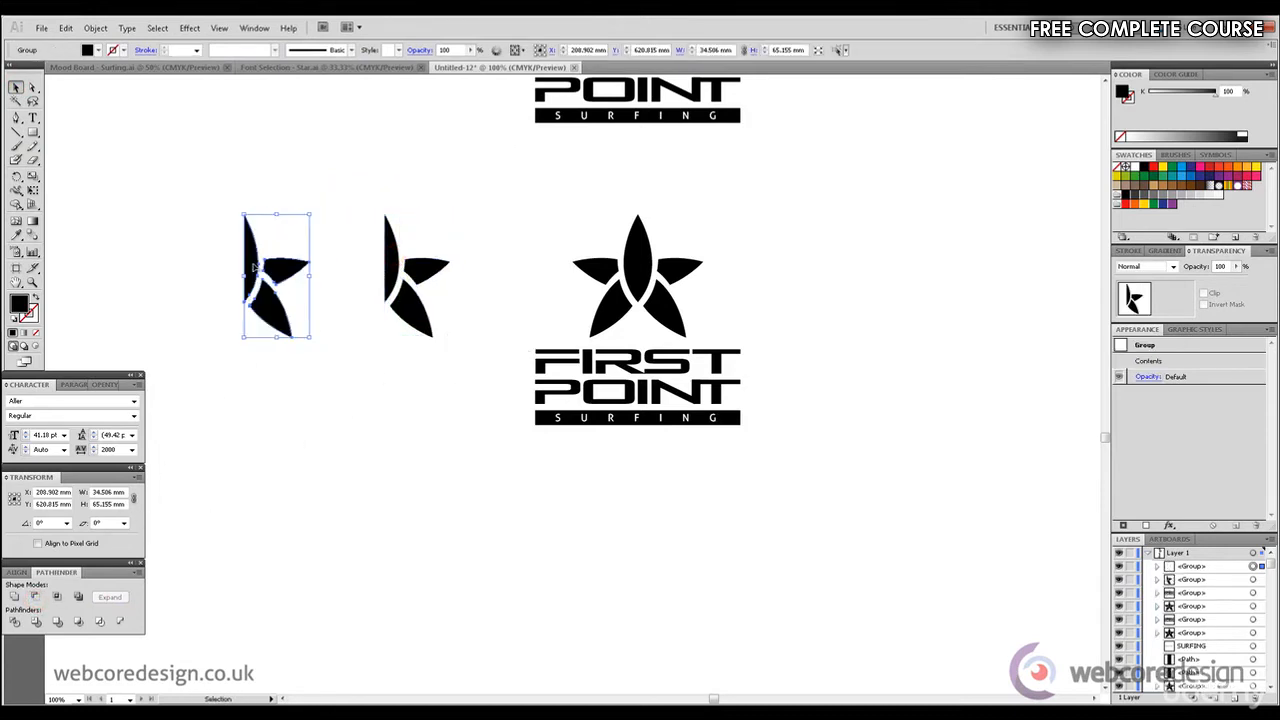
right_click(254, 264)
mouse_move(350, 372)
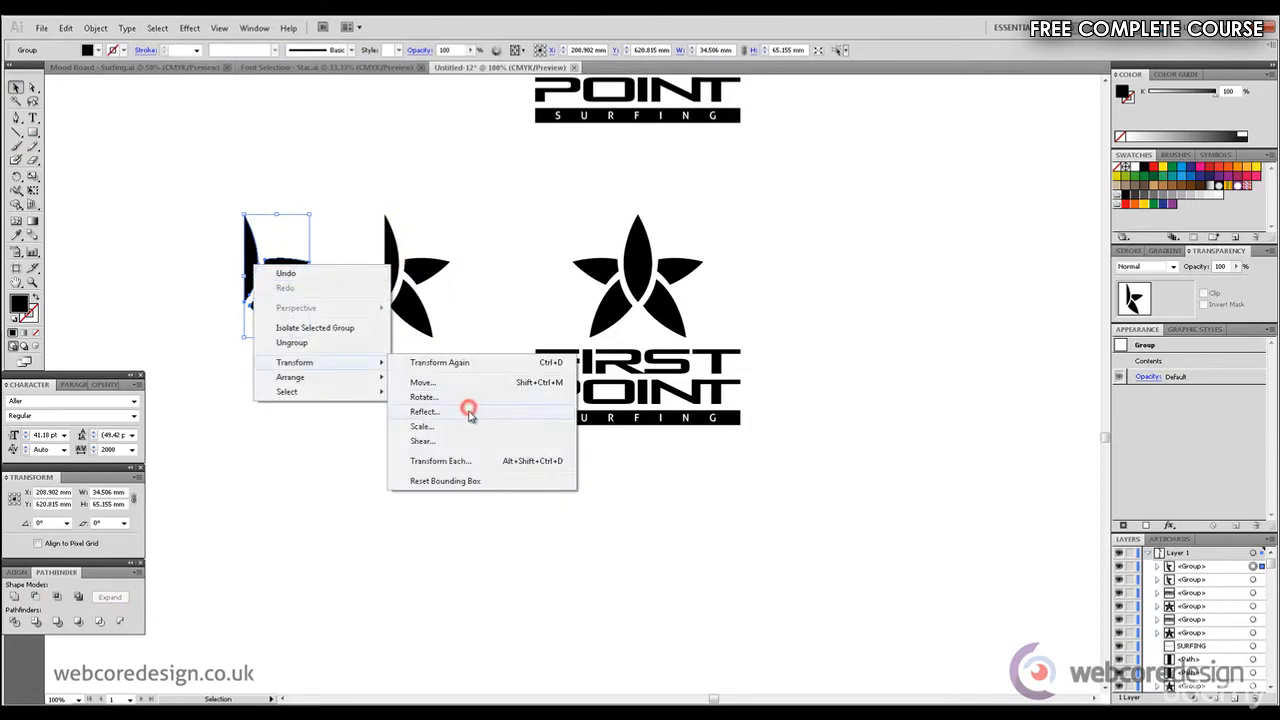
click(424, 411)
click(700, 328)
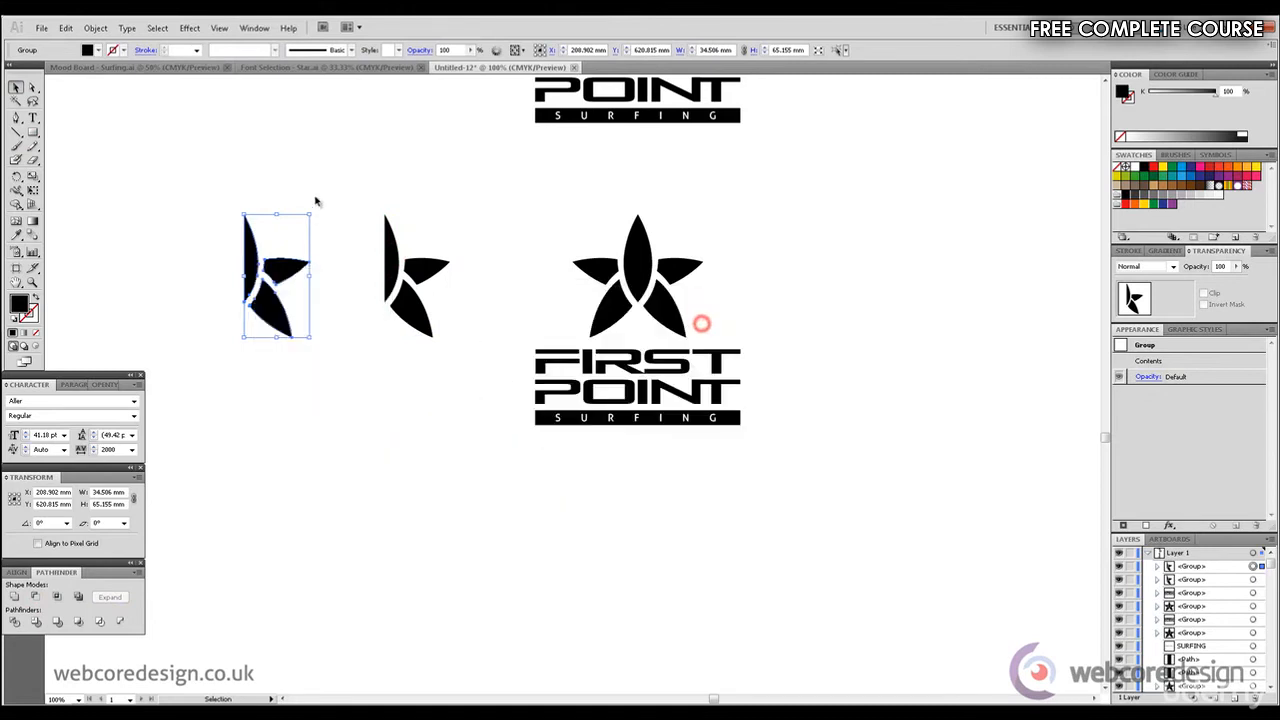
click(314, 195)
drag(306, 251, 437, 187)
click(443, 191)
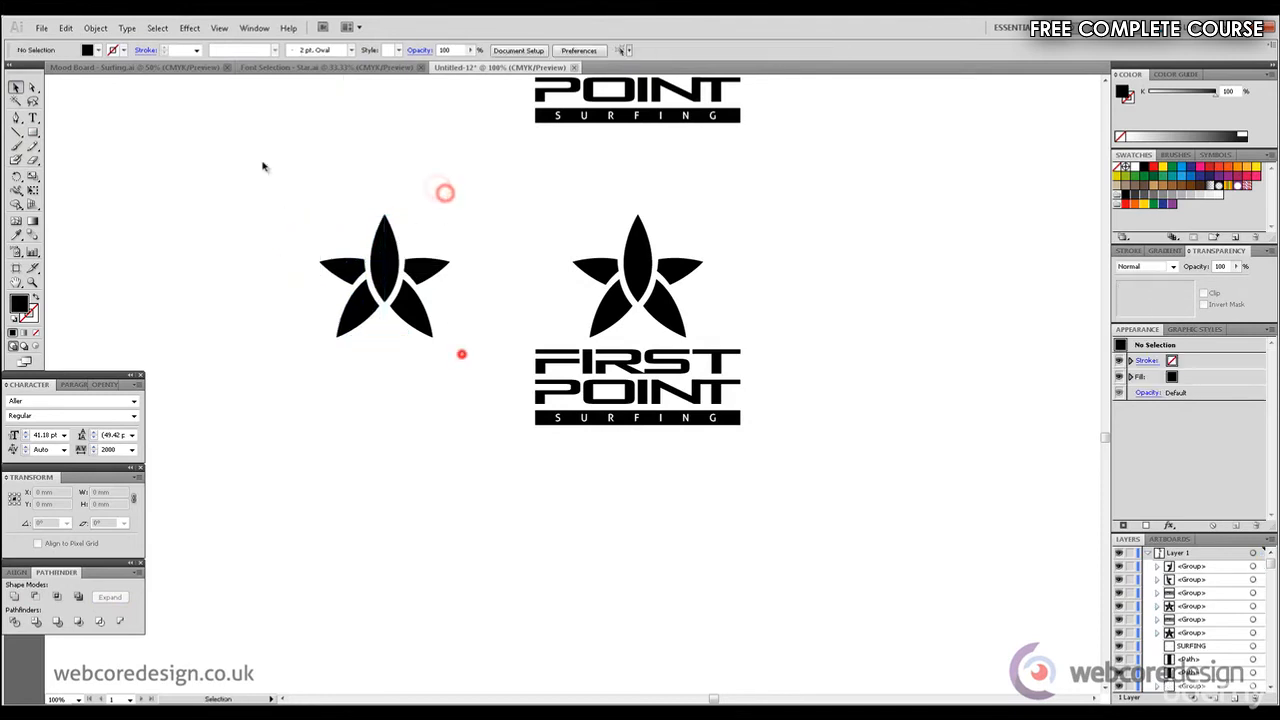
Step: Combine the two star halves into a compound shape and expand it
drag(263, 164, 461, 354)
click(142, 572)
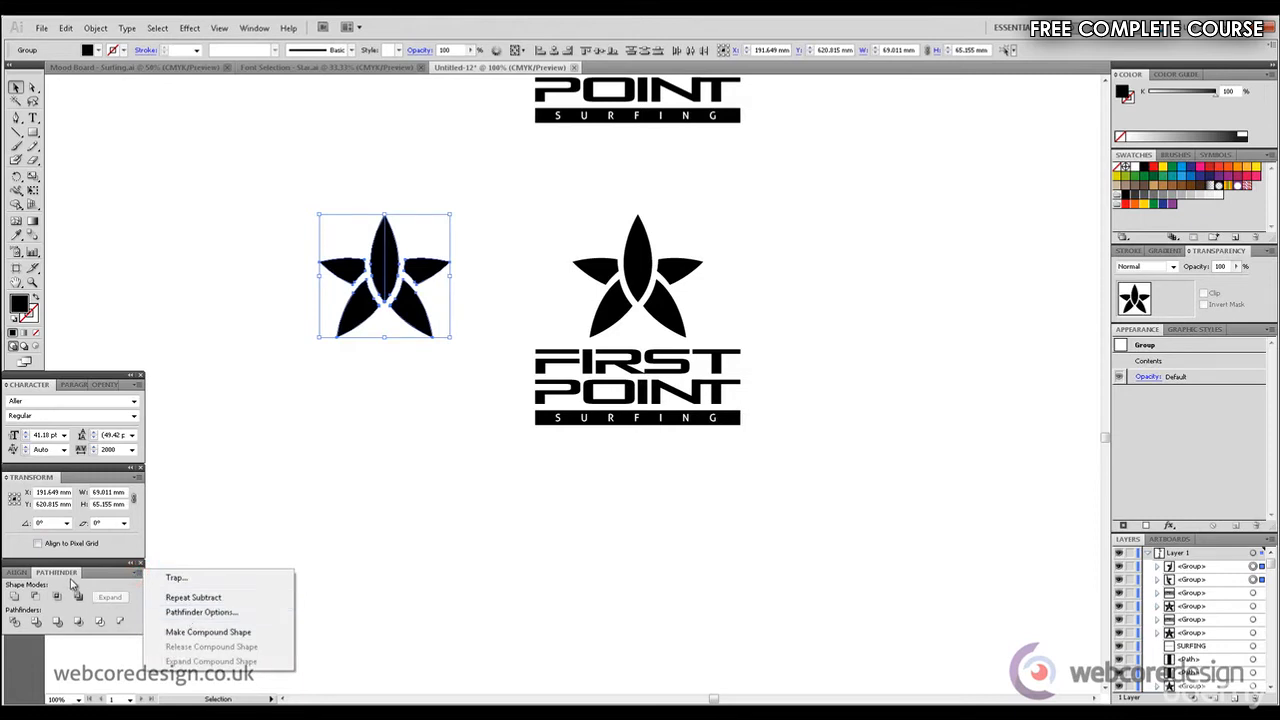
click(203, 632)
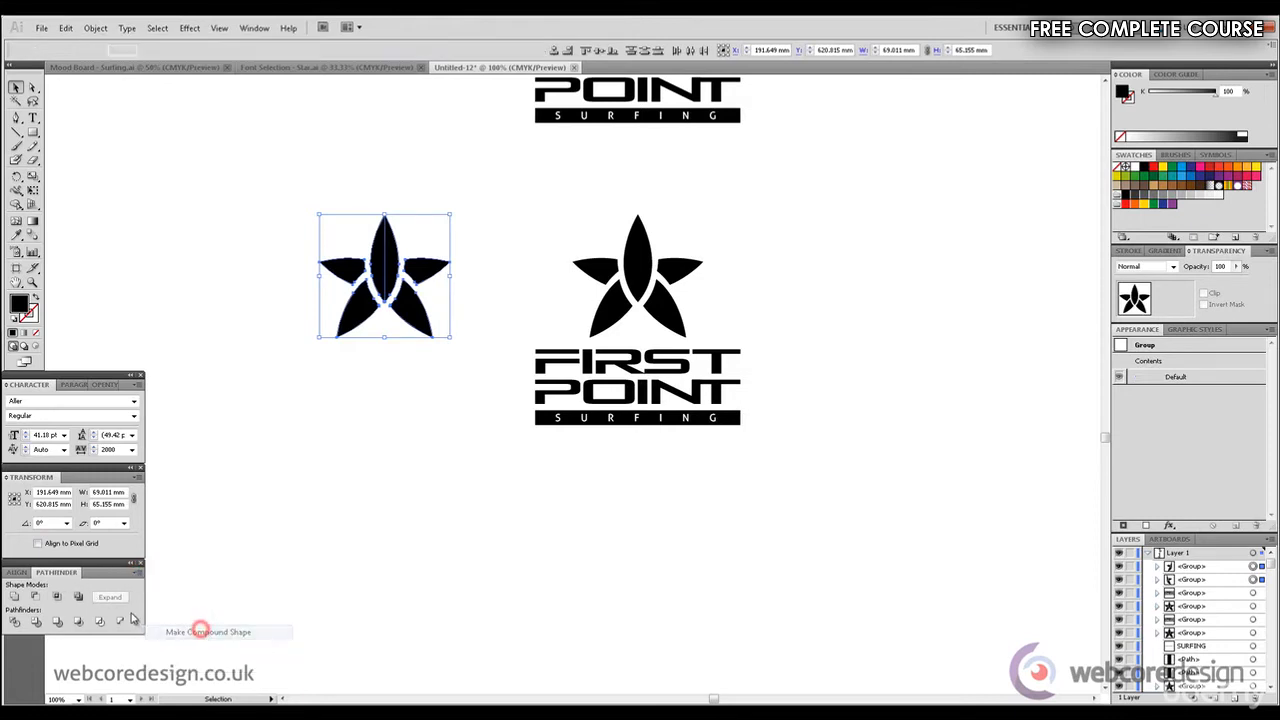
click(110, 596)
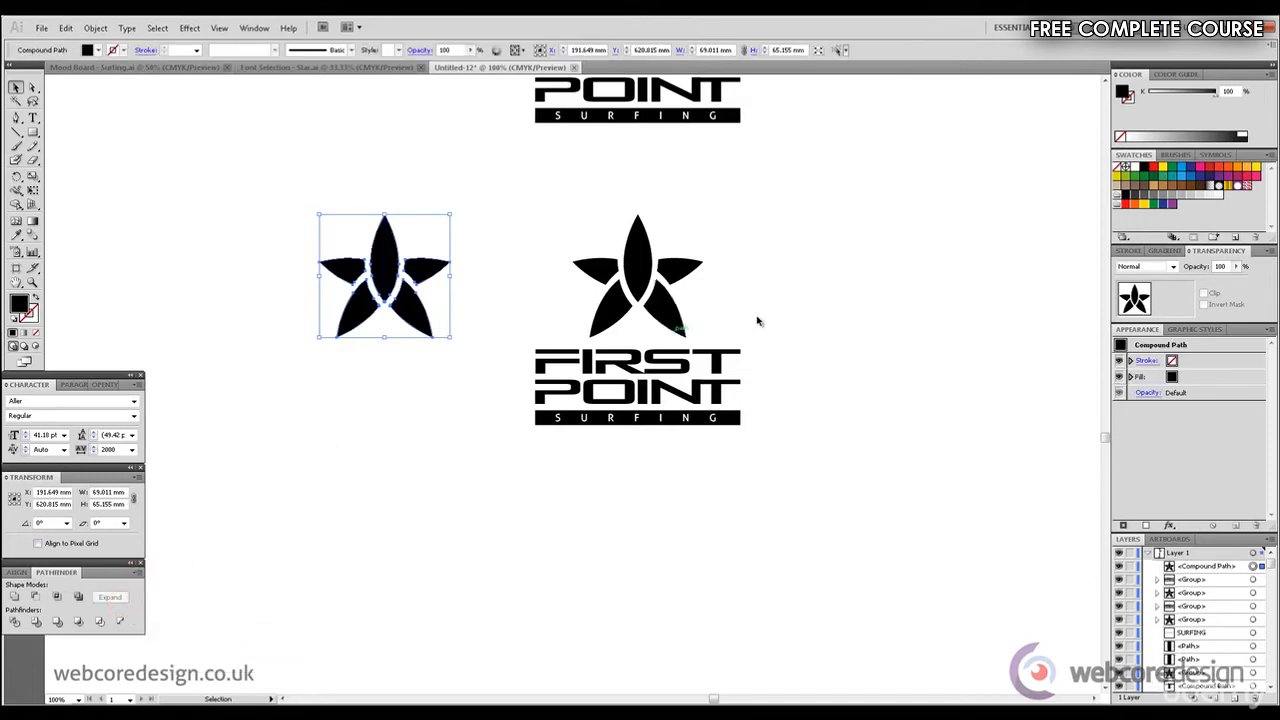
Step: Replace the lower logo's star with the rebuilt symmetrical star and centre it horizontally with the wordmark
click(594, 242)
key(Delete)
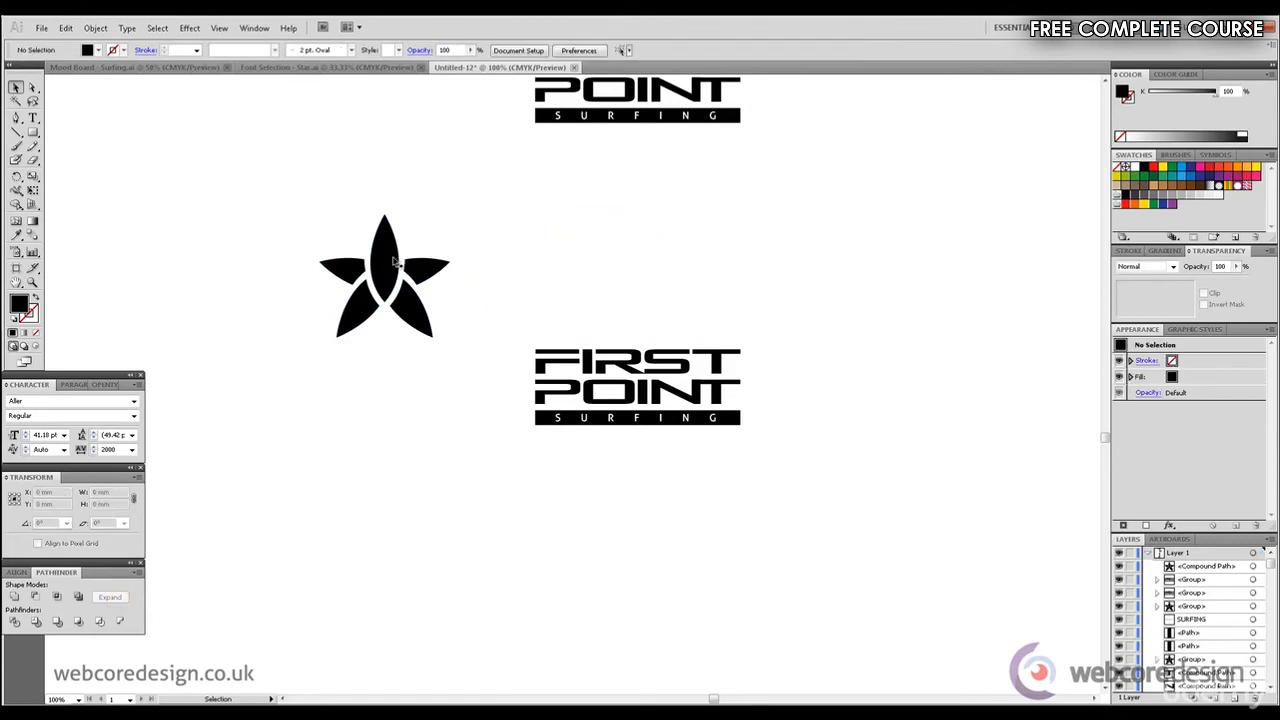
drag(395, 259, 649, 253)
drag(829, 415, 520, 290)
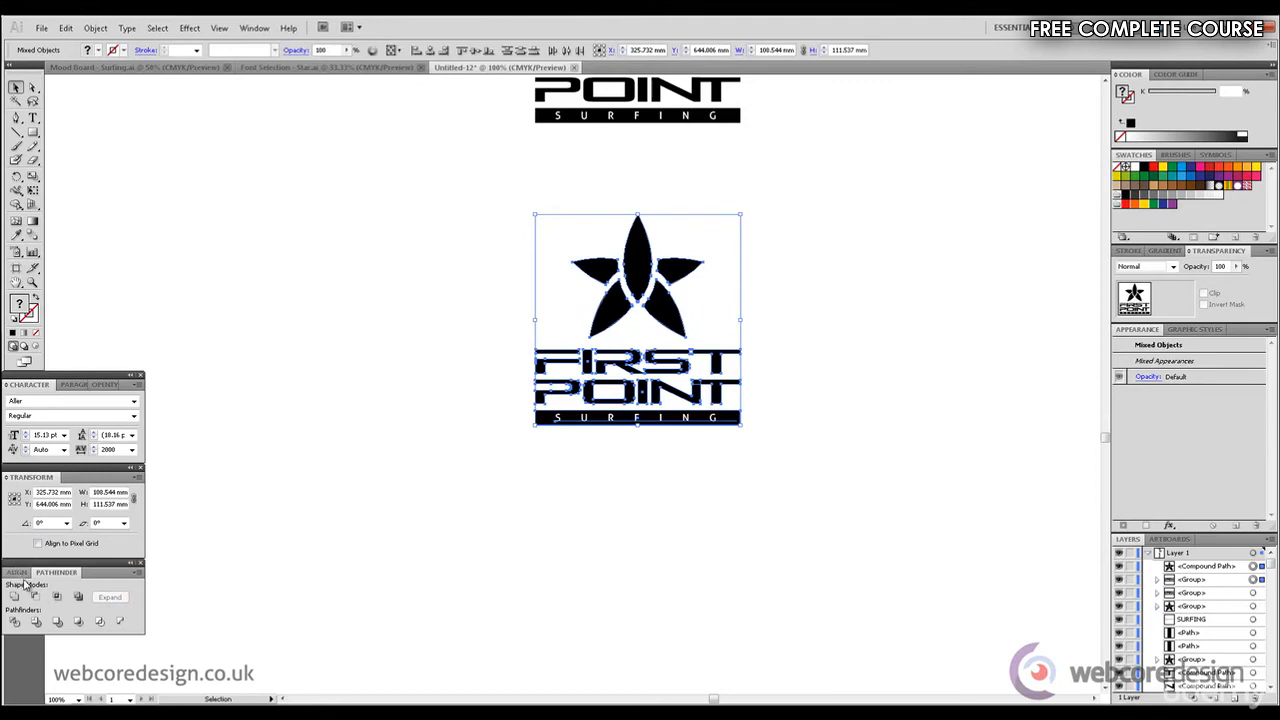
click(22, 572)
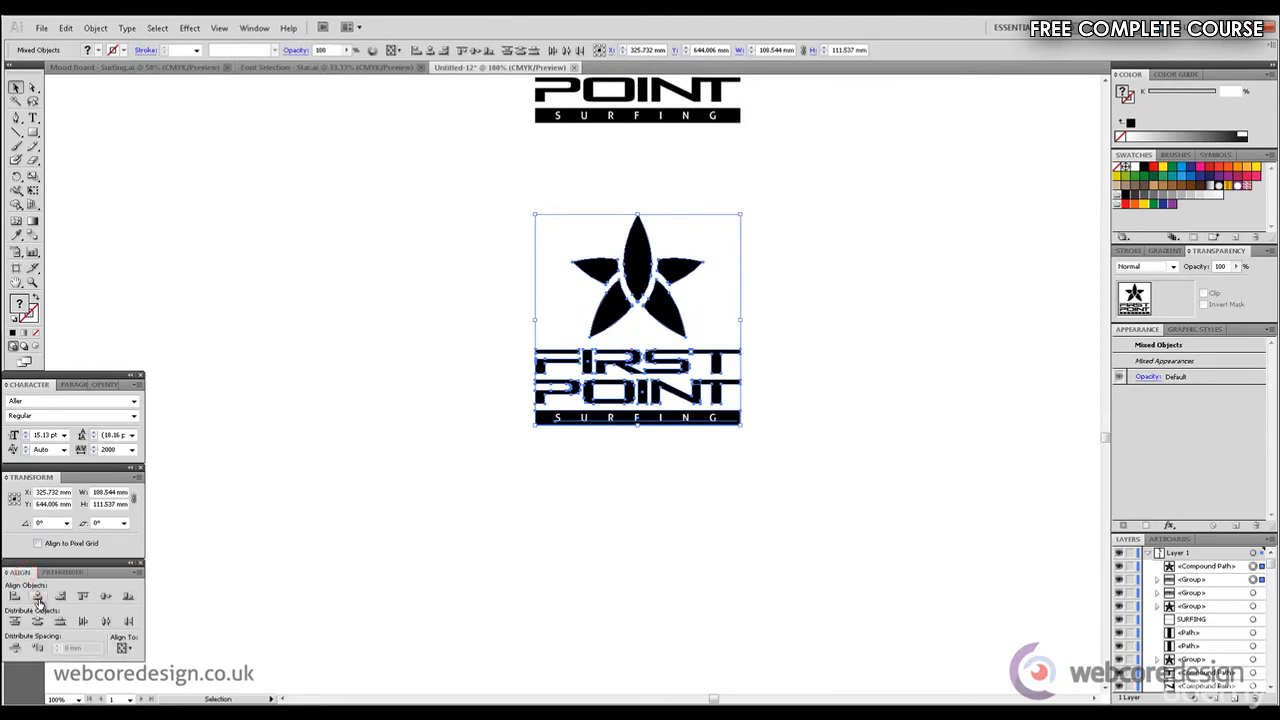
click(38, 597)
Step: Duplicate the complete lower logo about 170 mm straight down
scroll(1098, 440, down, 2)
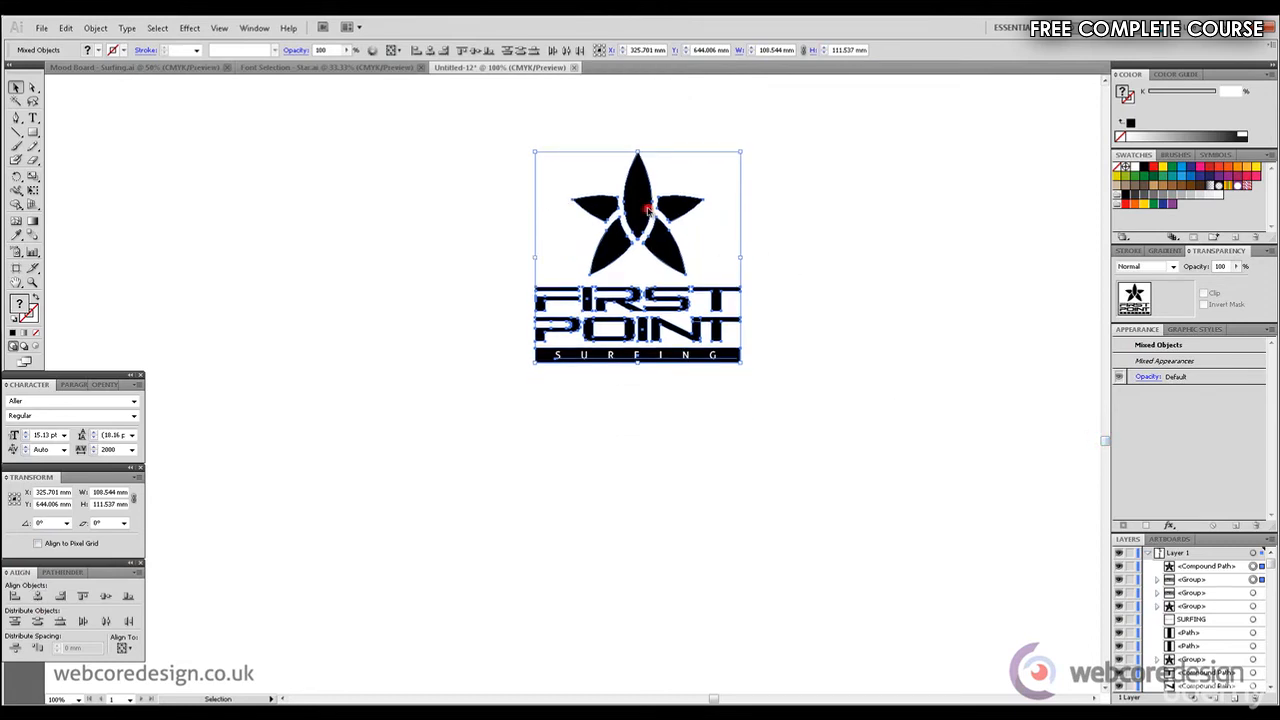
drag(648, 232, 648, 554)
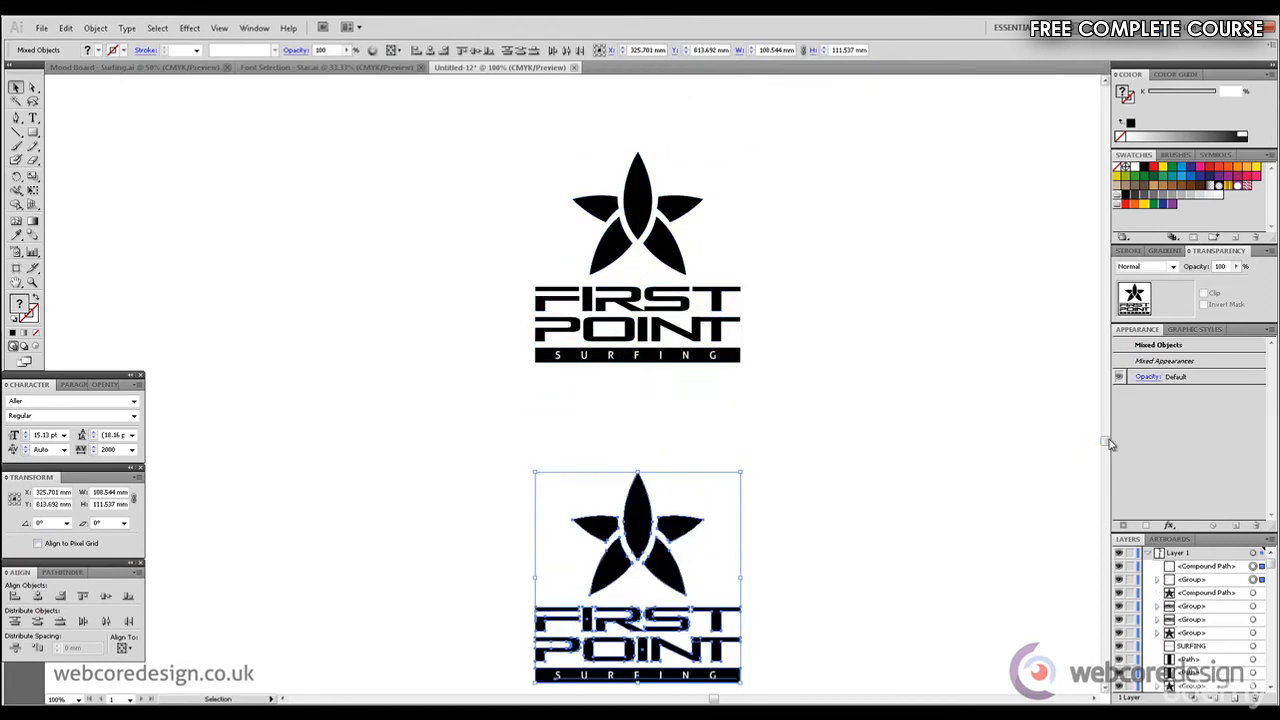
click(883, 351)
Step: Ungroup the wordmark and SURFING bar of the new logo copy
scroll(850, 373, down, 5)
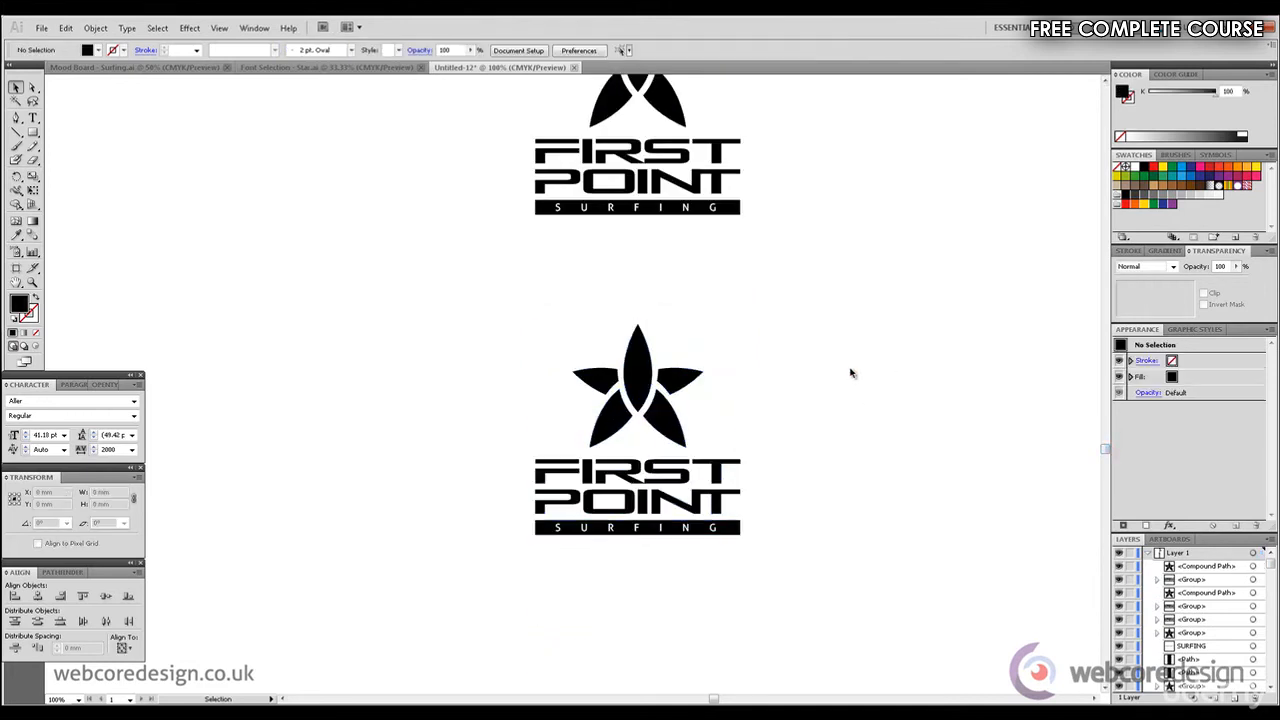
click(728, 502)
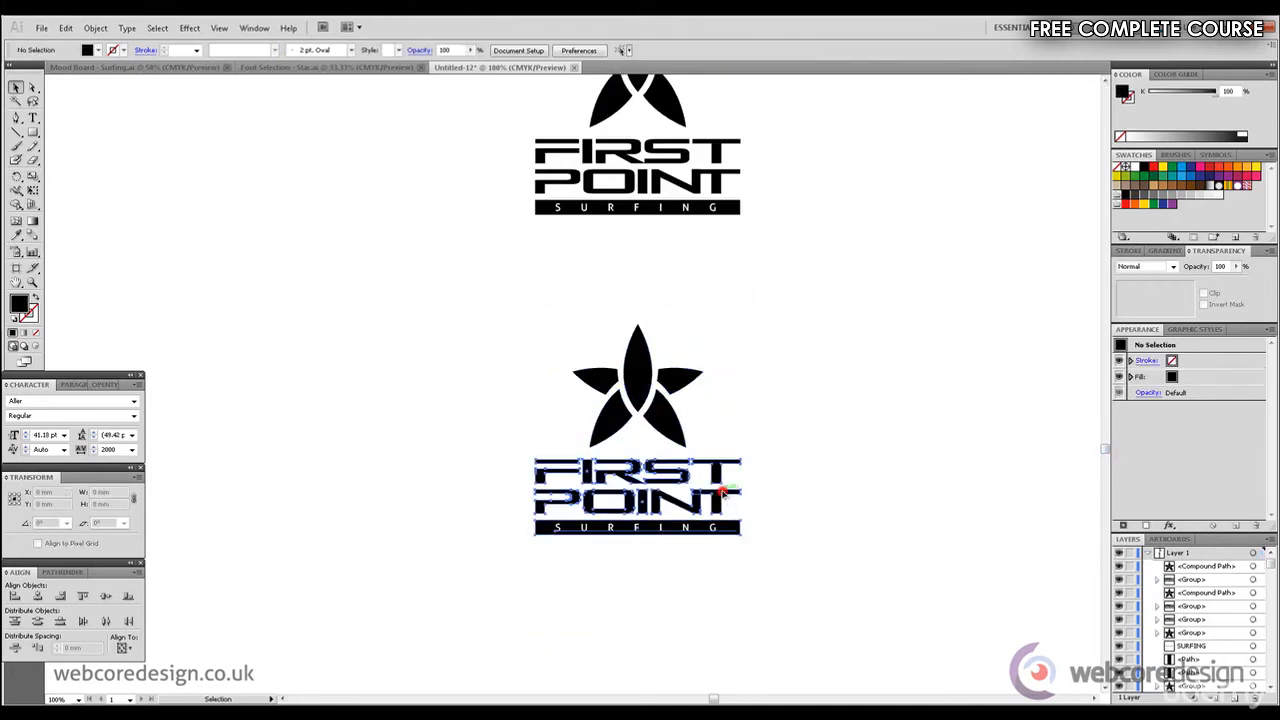
click(95, 28)
click(141, 92)
click(739, 546)
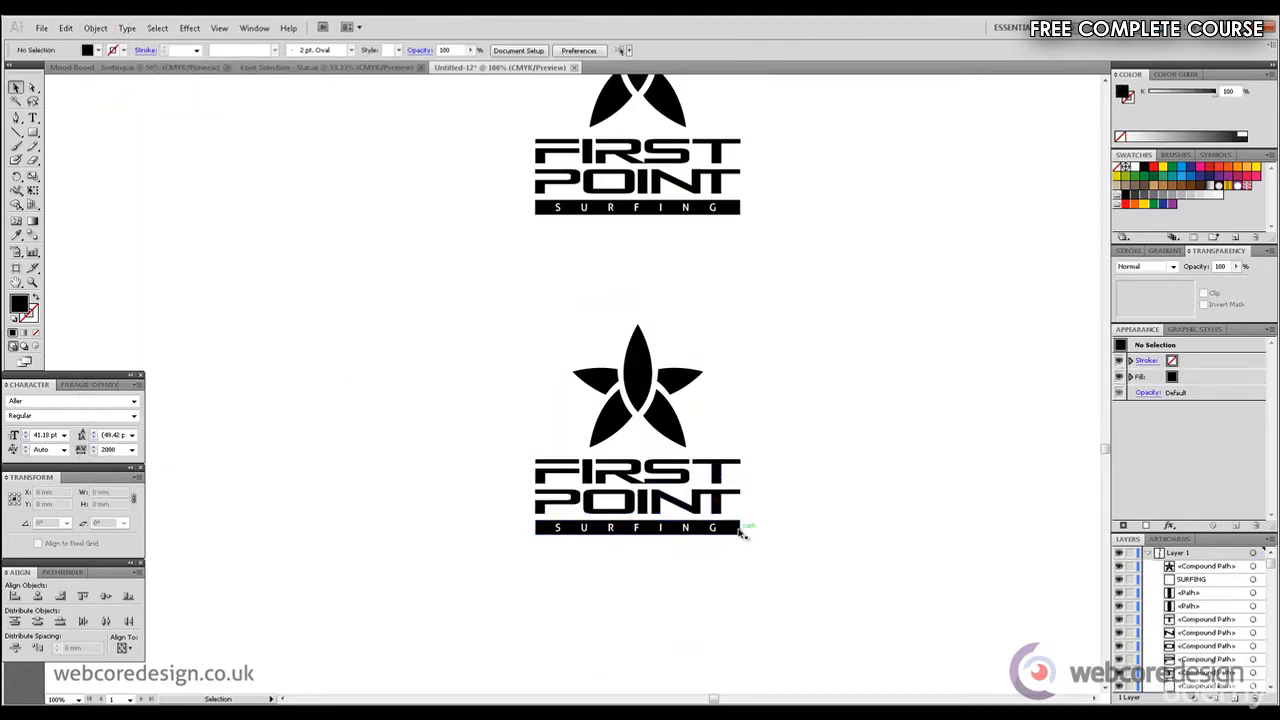
Step: Move the copy's black bar about 18 mm down, off the SURFING text, and fill that text with black
drag(741, 535, 746, 569)
click(698, 527)
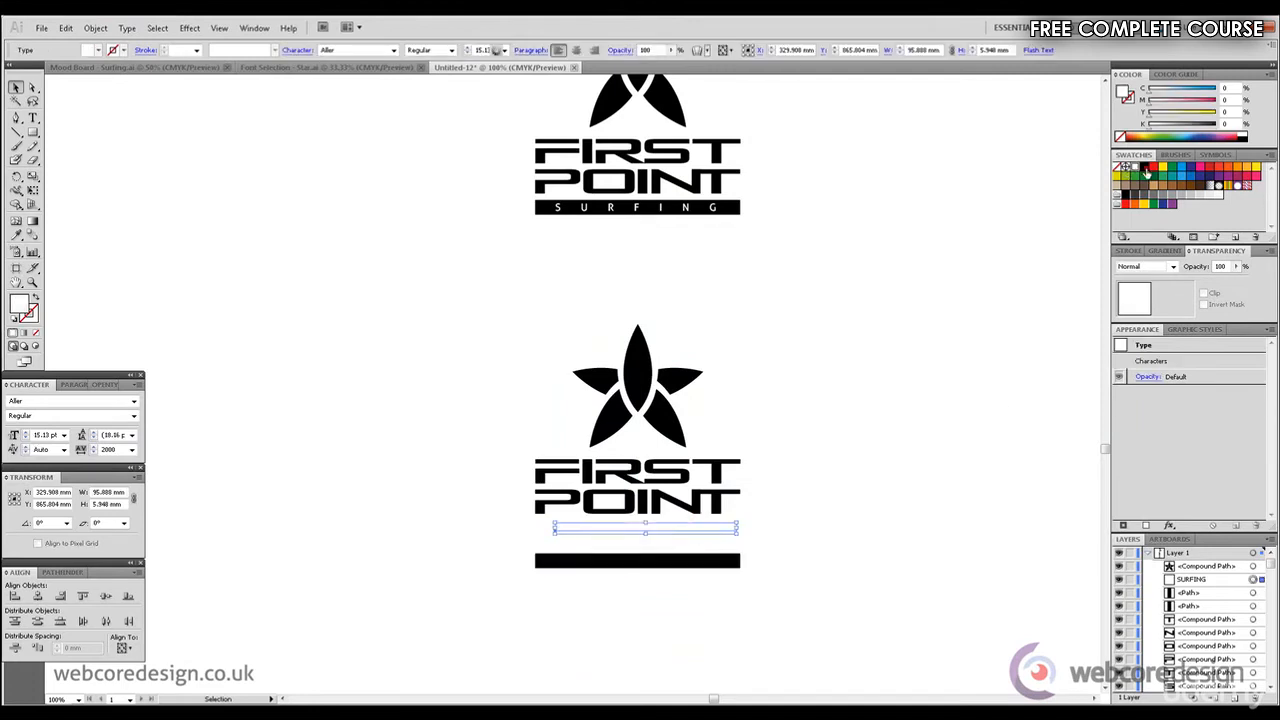
click(1145, 168)
click(943, 360)
Step: Enlarge the SURFING text to about 104 mm wide and cover the word POINT with the bar at about 16 mm high
click(666, 531)
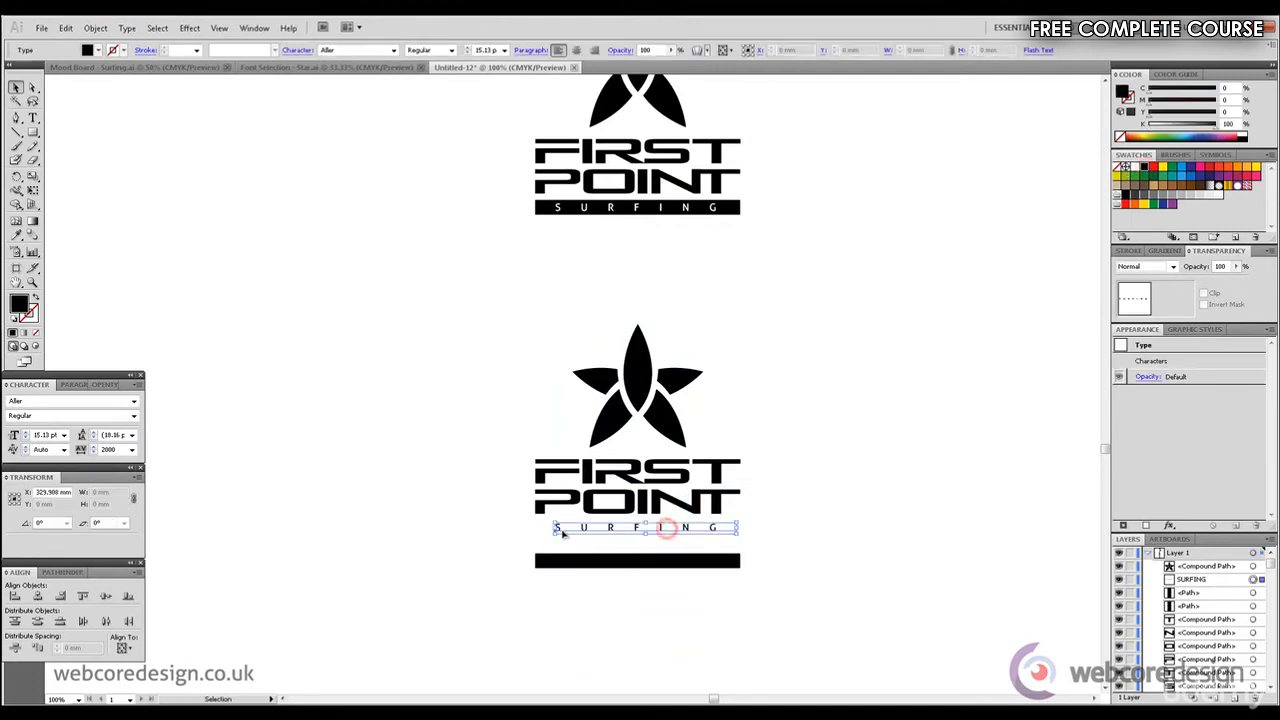
drag(541, 527, 543, 537)
drag(736, 534, 640, 533)
click(817, 509)
click(641, 533)
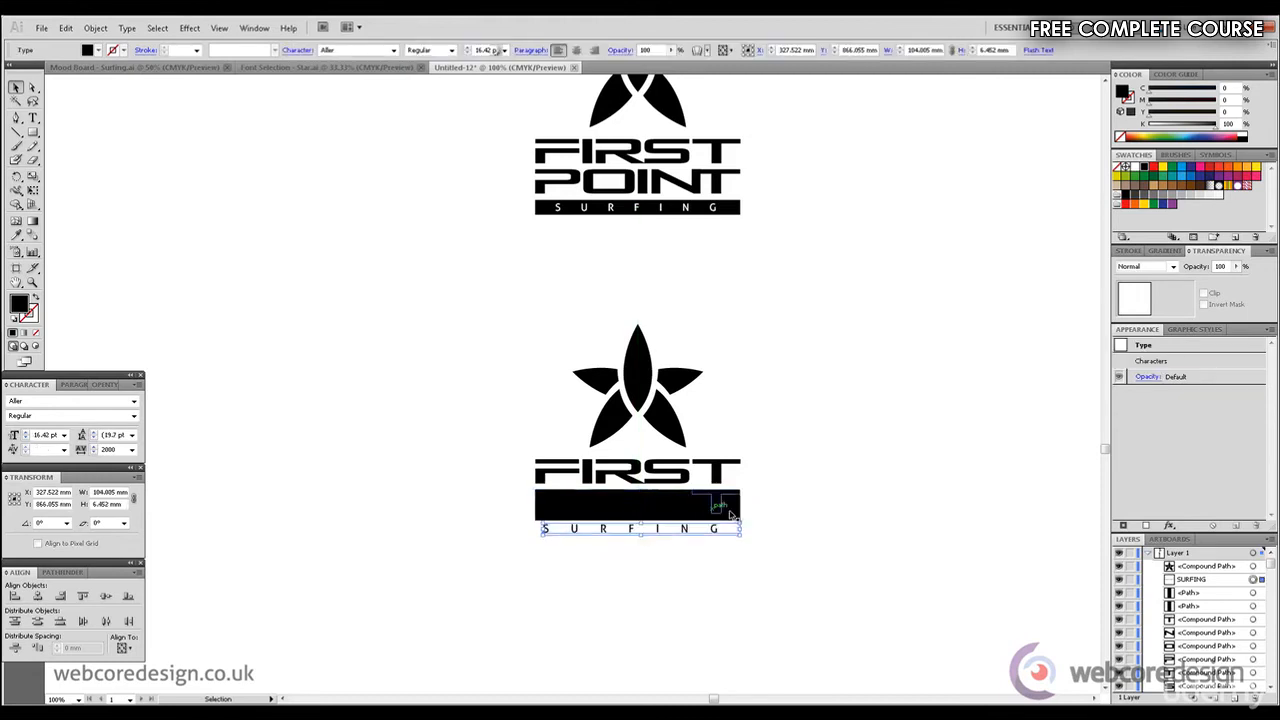
Step: Nudge the SURFING text about 2 mm down, away from the black bar
key(Down)
key(Down)
key(Down)
key(Down)
key(Down)
key(Down)
Step: Send the lower logo's black bar to the back, behind the word POINT
click(703, 518)
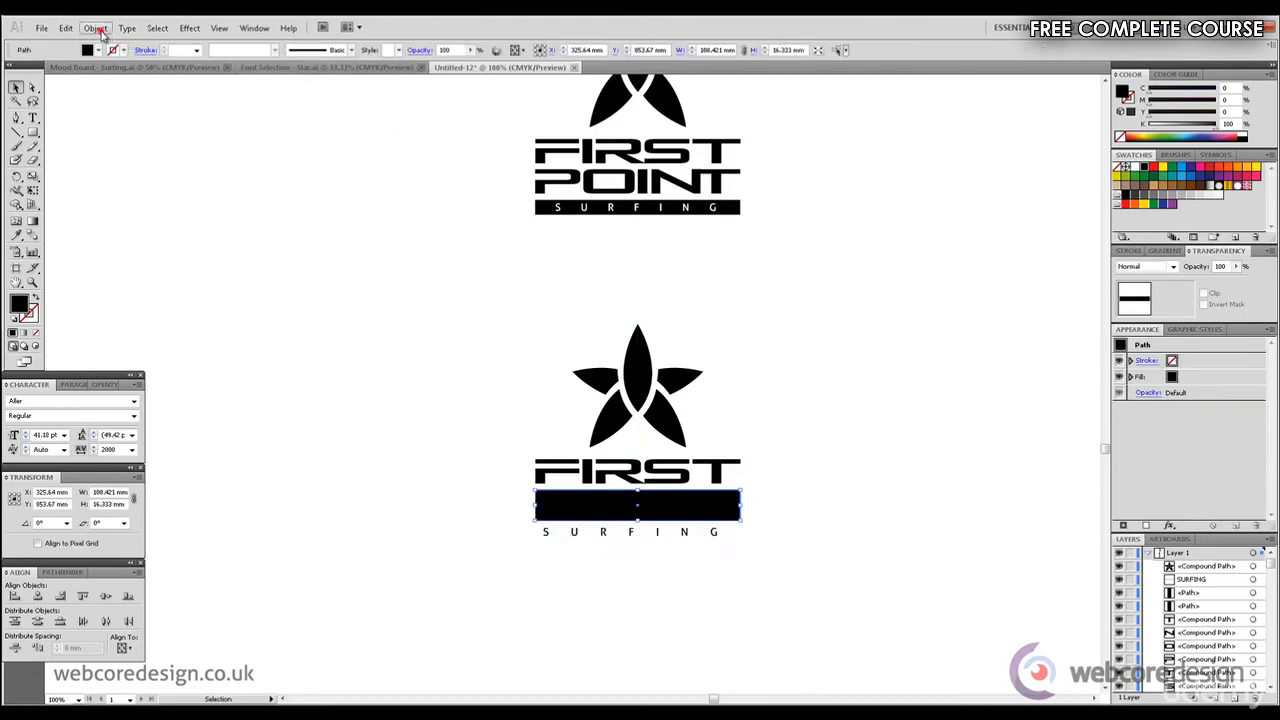
click(95, 27)
mouse_move(130, 57)
click(337, 105)
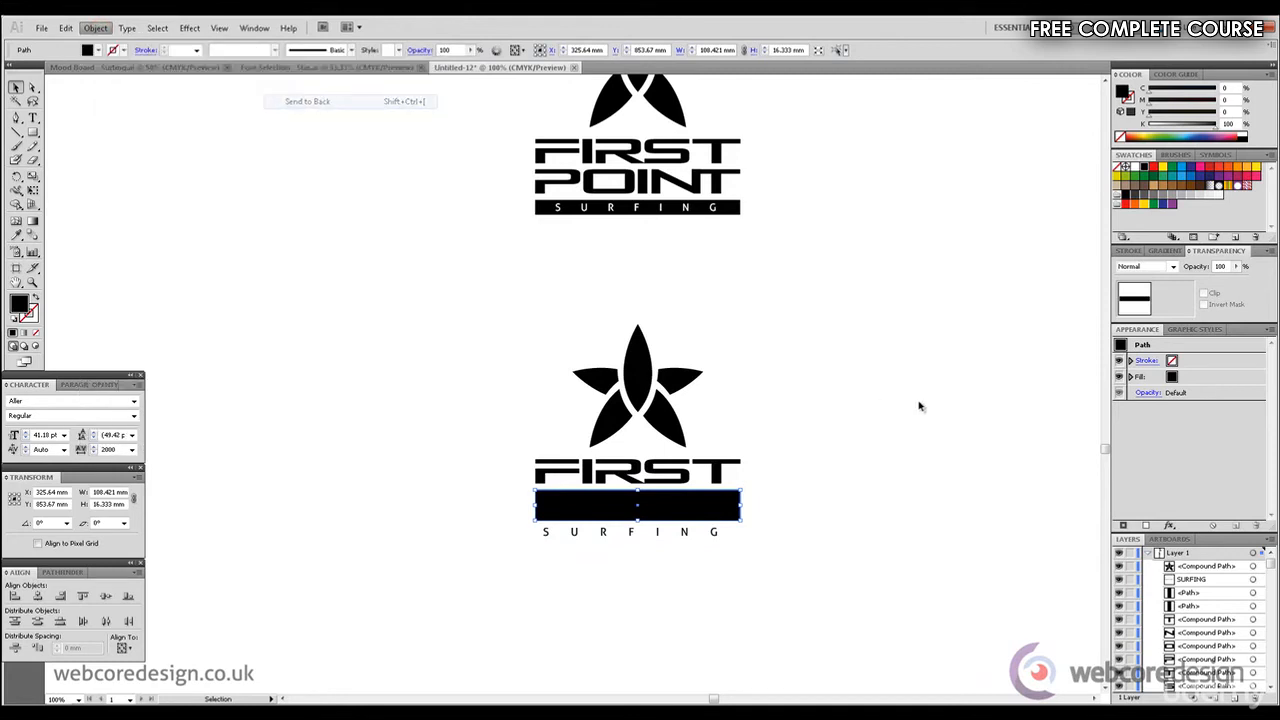
click(991, 416)
click(678, 502)
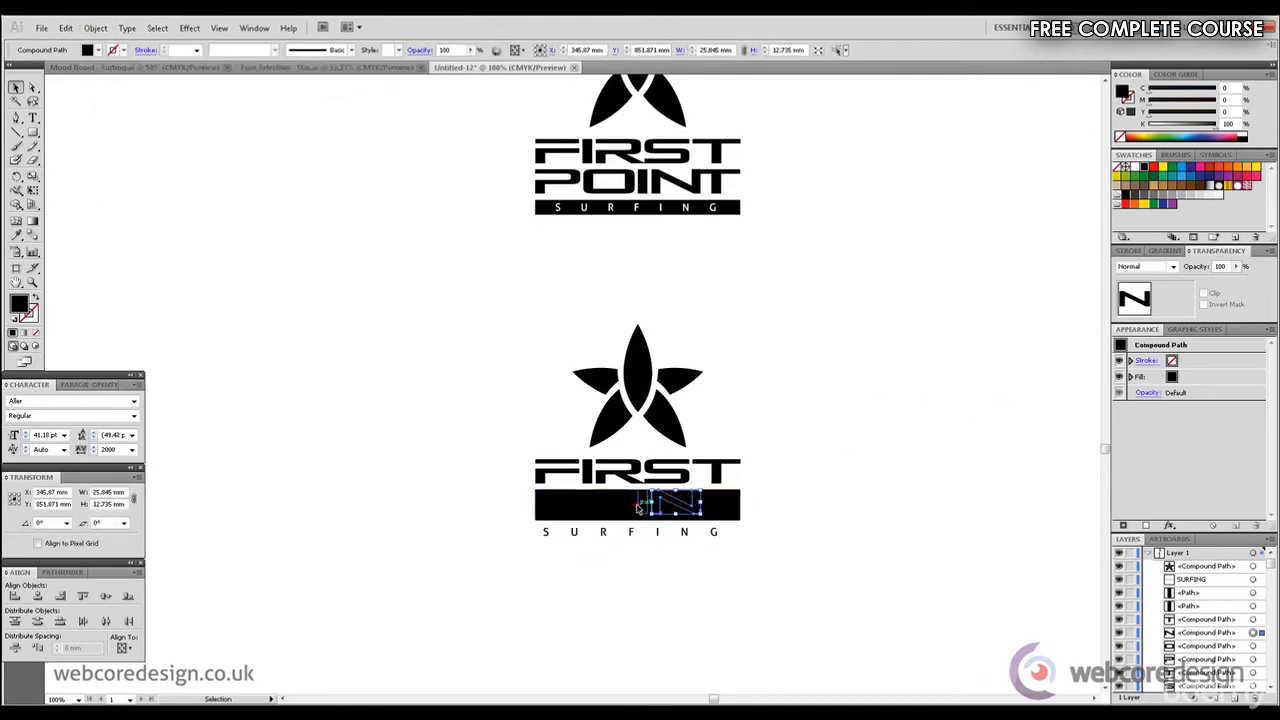
click(805, 480)
Step: Move the black bar down below SURFING and group the letters of POINT
drag(738, 508, 740, 560)
drag(502, 508, 744, 490)
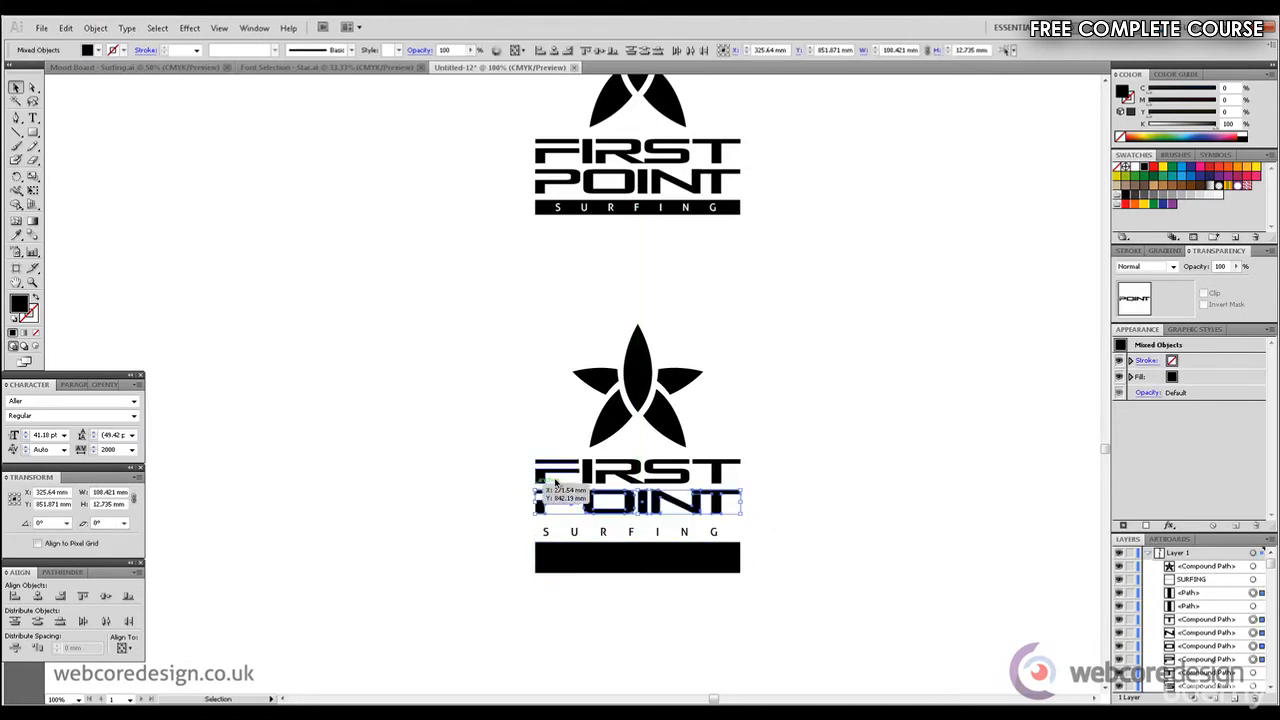
click(108, 31)
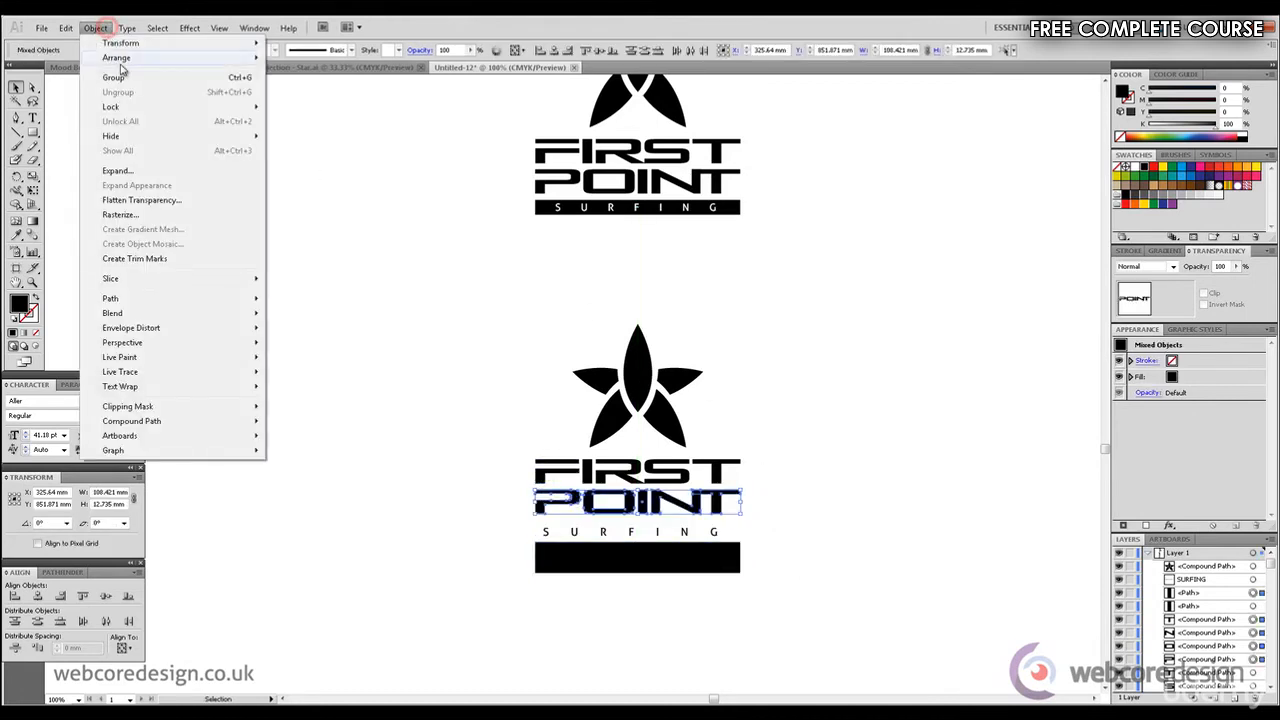
click(130, 76)
click(352, 373)
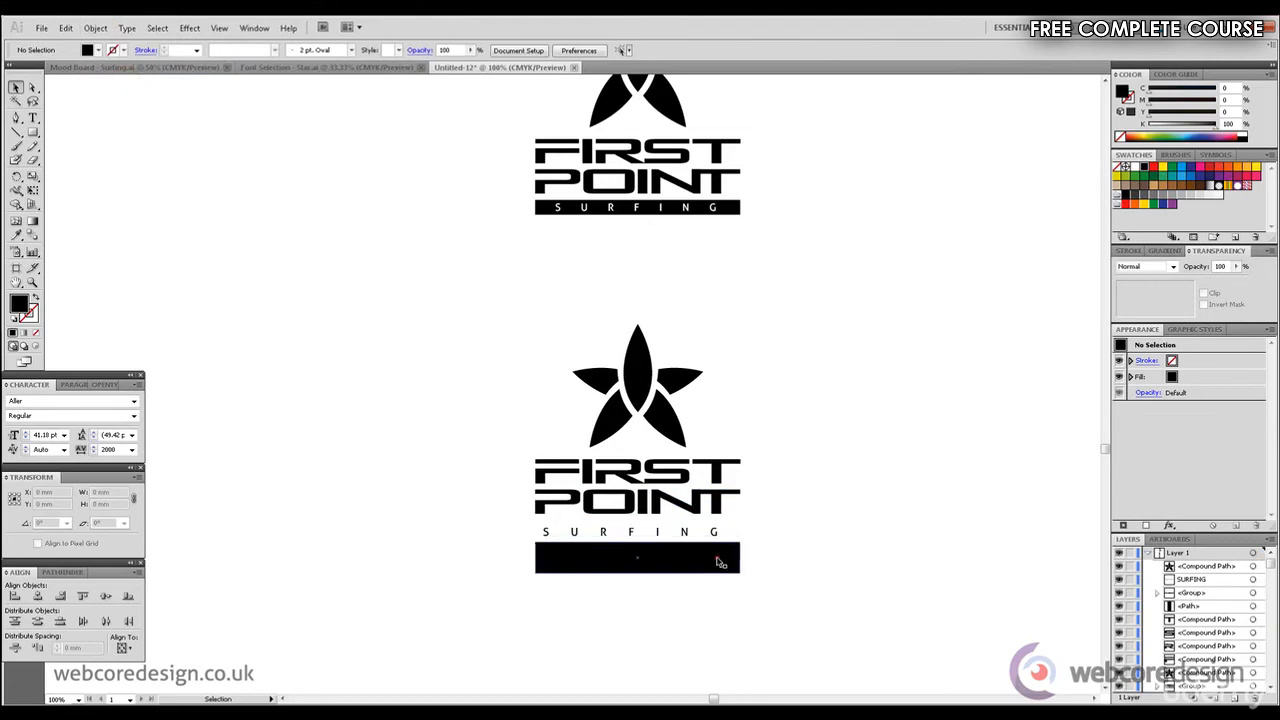
Step: Move the black bar back up behind POINT and fill the word with white
drag(717, 558, 726, 501)
click(707, 506)
click(807, 481)
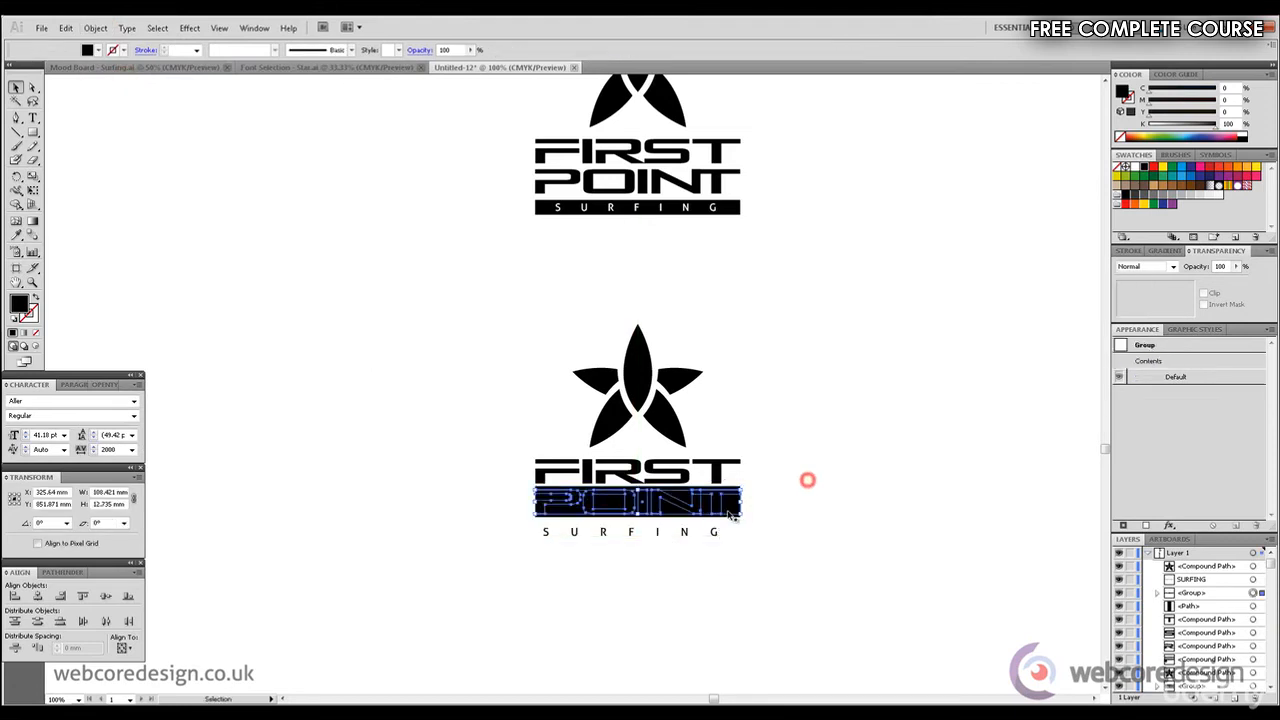
click(713, 502)
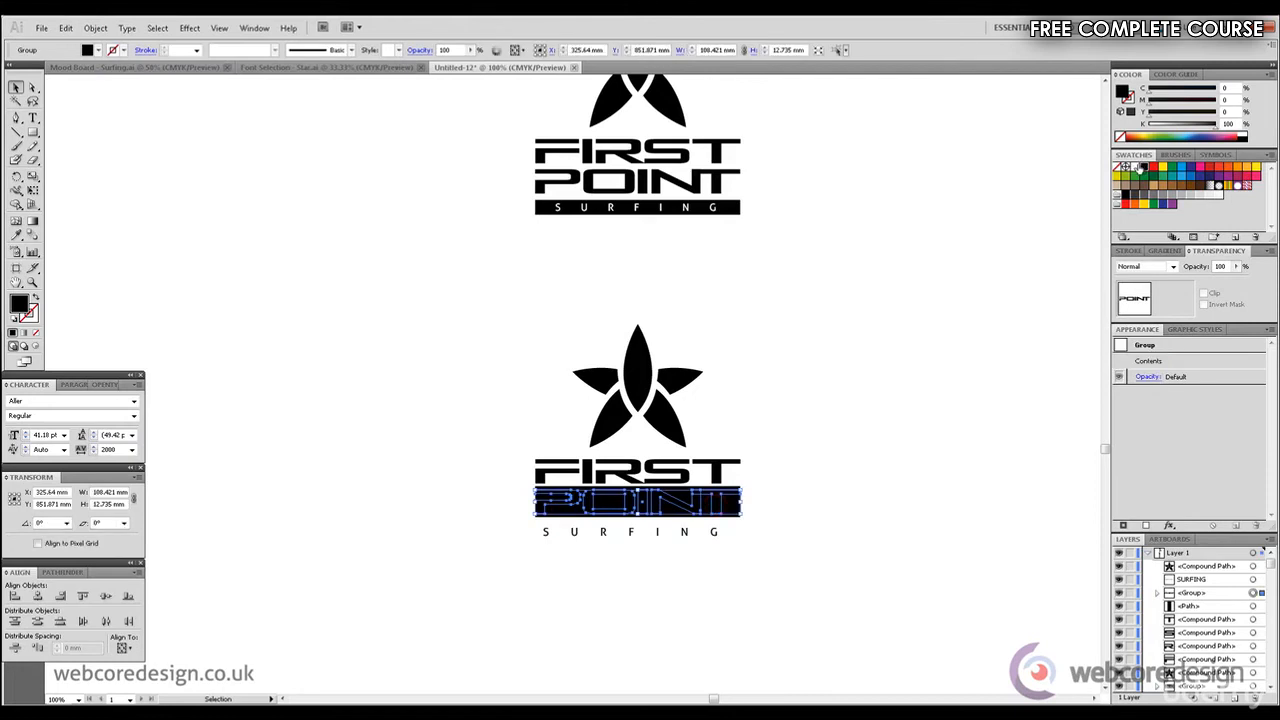
click(1137, 166)
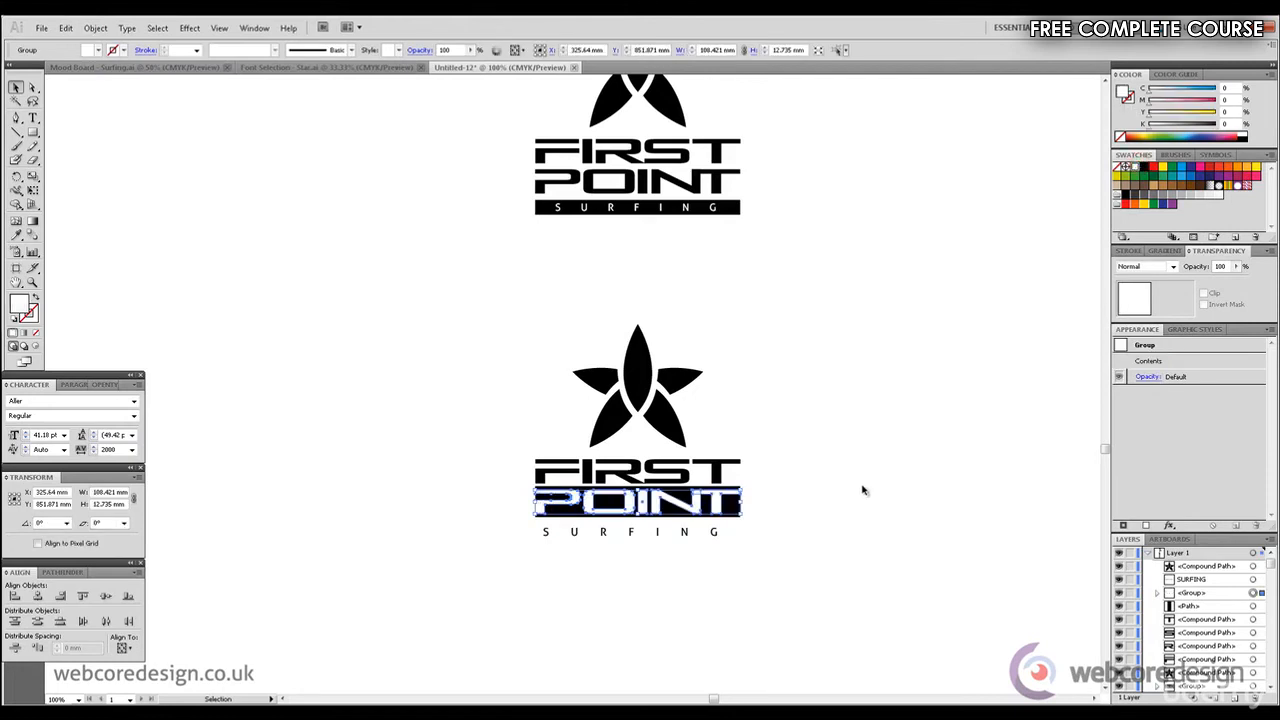
Step: Nudge POINT to the right and narrow it to about 102 mm wide so it fits inside the black bar
key(Right)
key(Right)
key(Right)
key(Right)
key(Right)
key(Right)
key(Right)
key(Right)
key(Right)
key(Right)
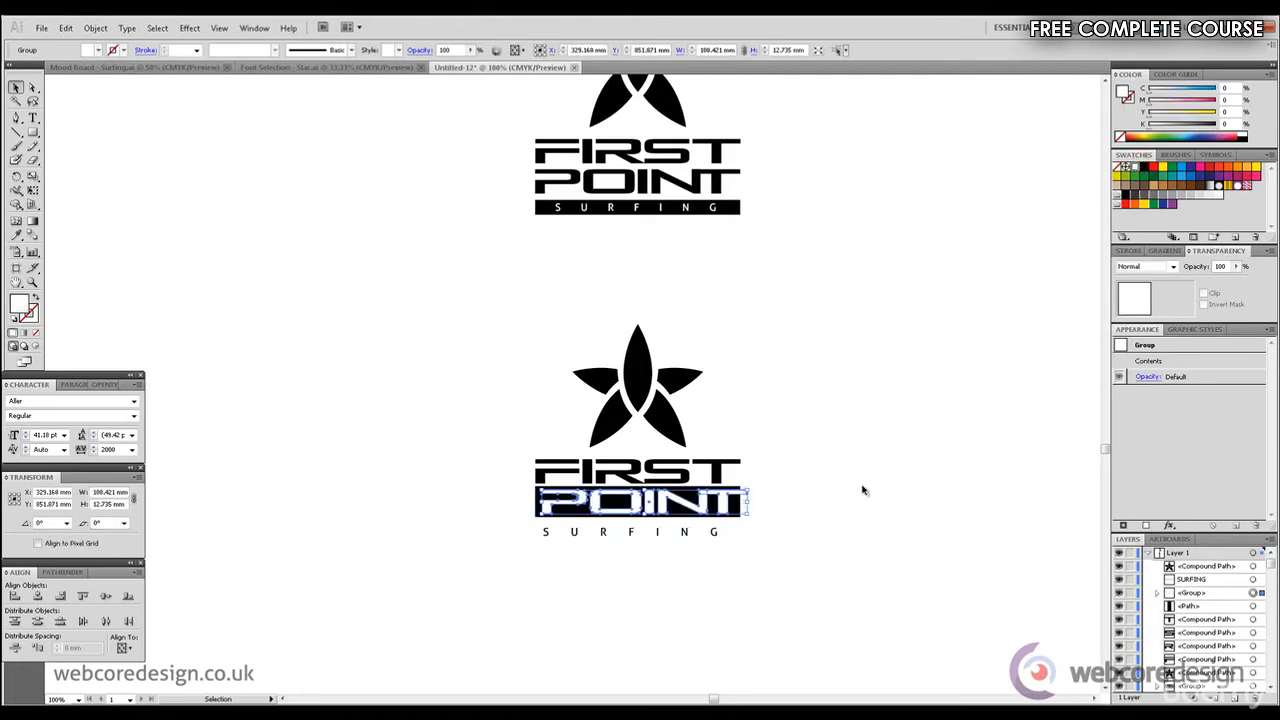
drag(747, 489, 740, 489)
click(840, 480)
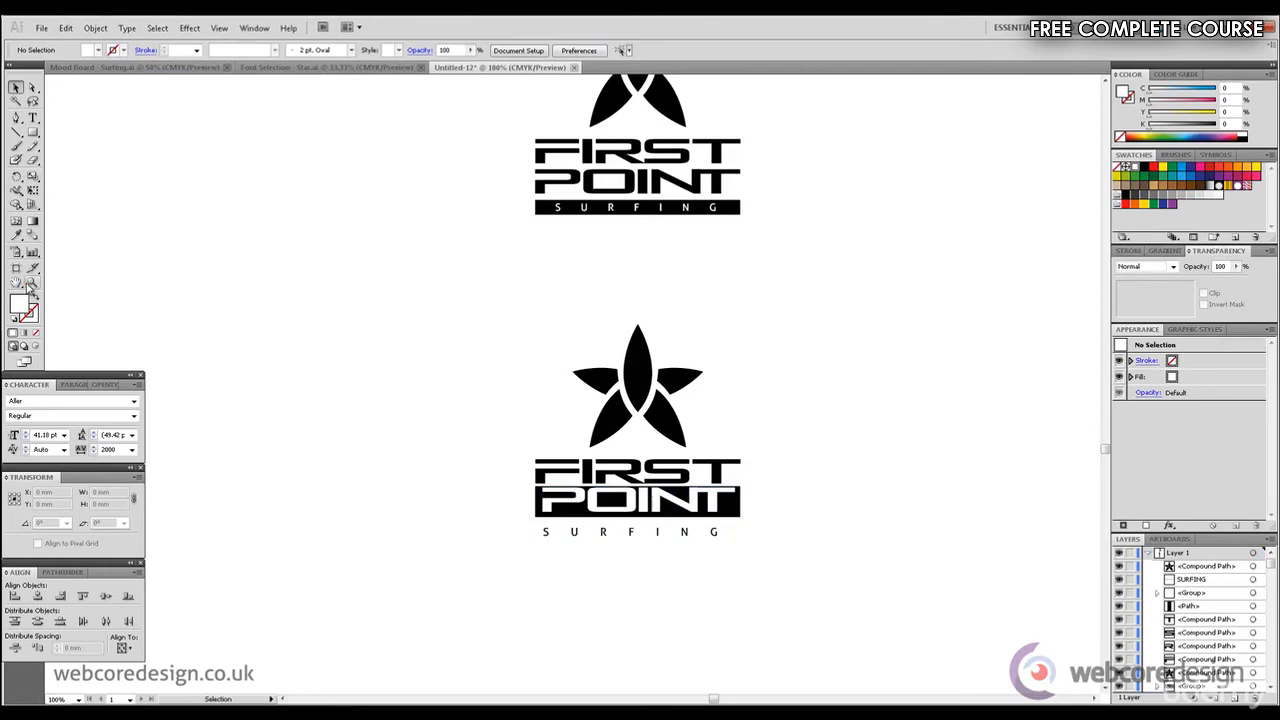
Step: Try to lower the top edge of POINT slightly on the black bar
click(660, 463)
click(589, 428)
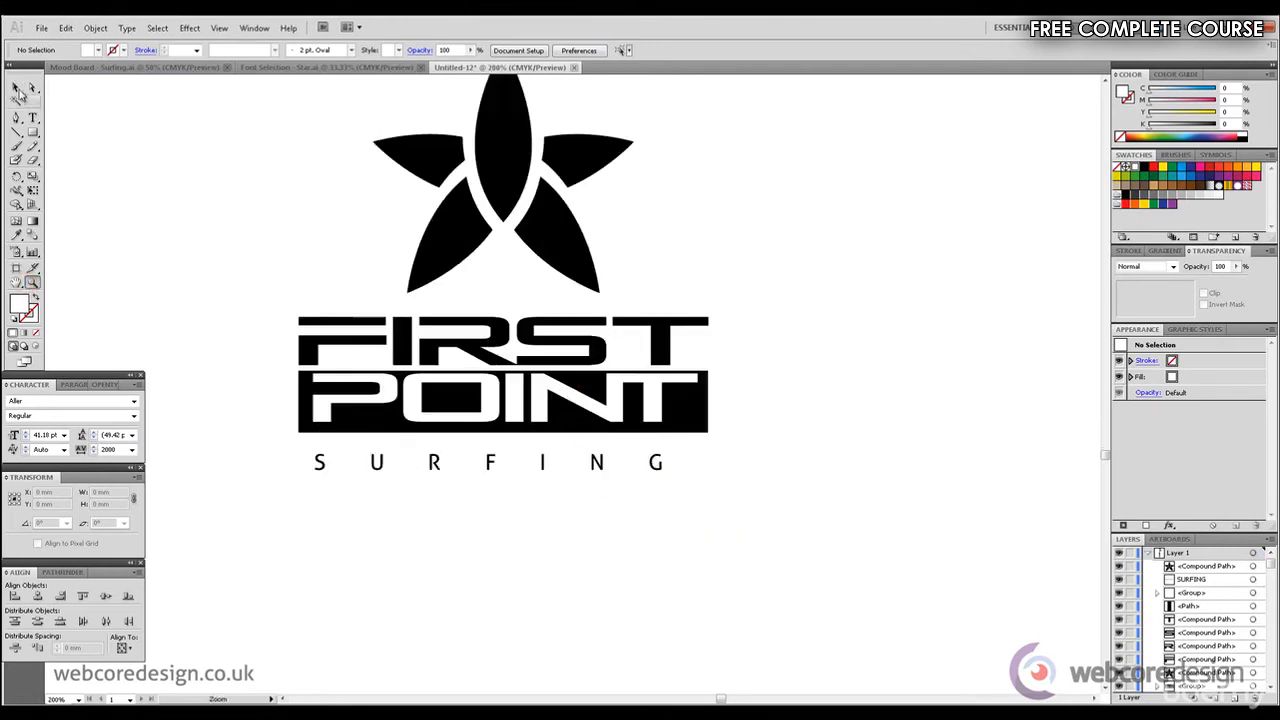
key(v)
click(400, 402)
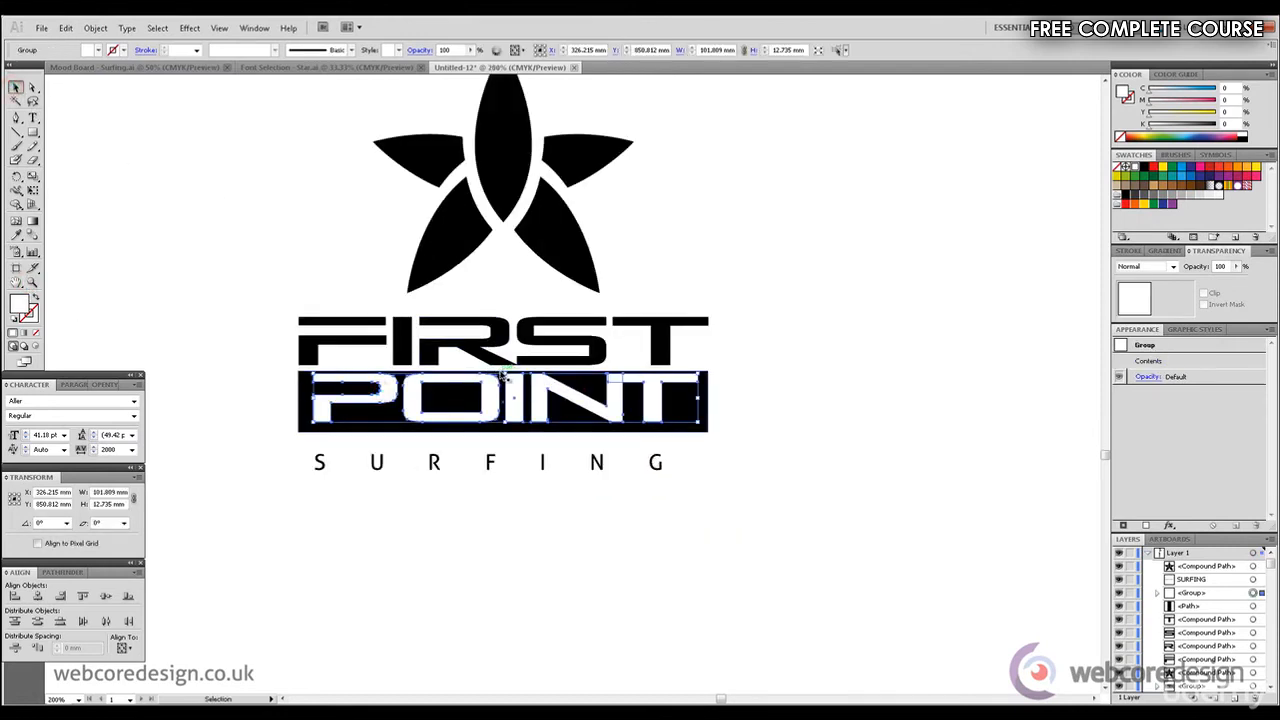
drag(506, 372, 507, 376)
click(501, 378)
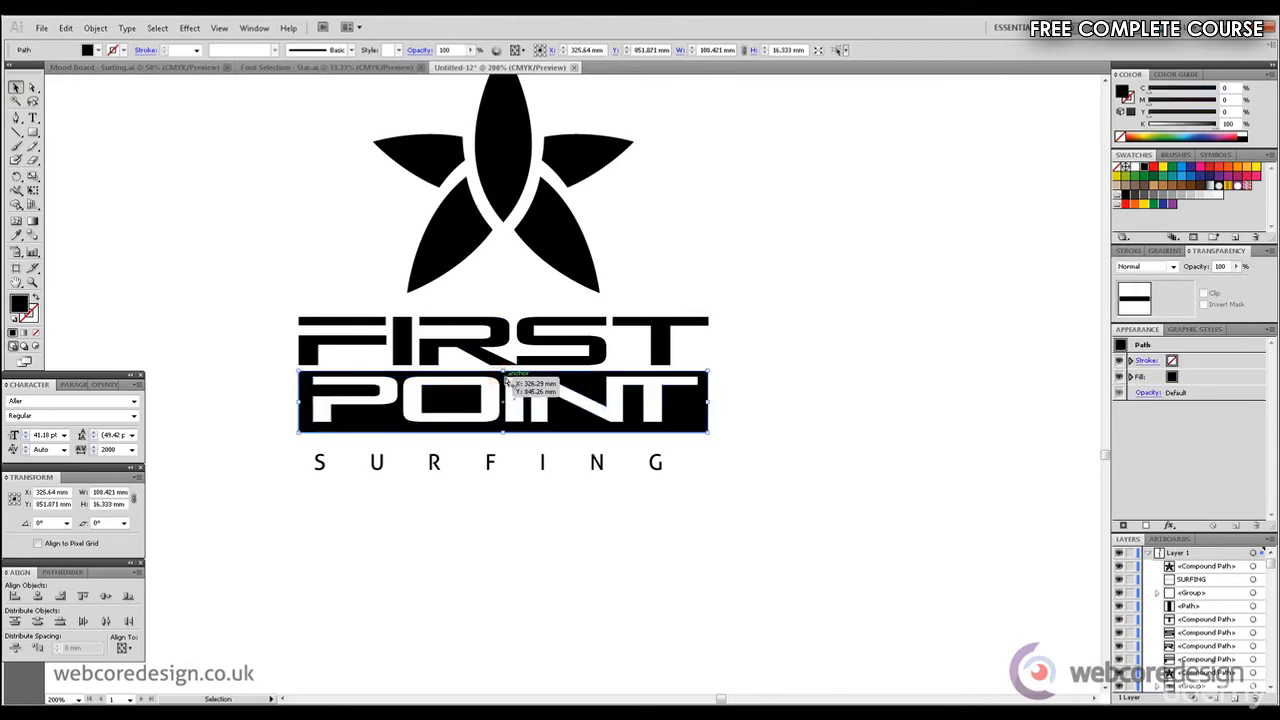
key(ctrl+z)
click(796, 357)
Step: Shorten POINT from its top edge to about 10 mm high, leaving a black margin above the letters
click(550, 400)
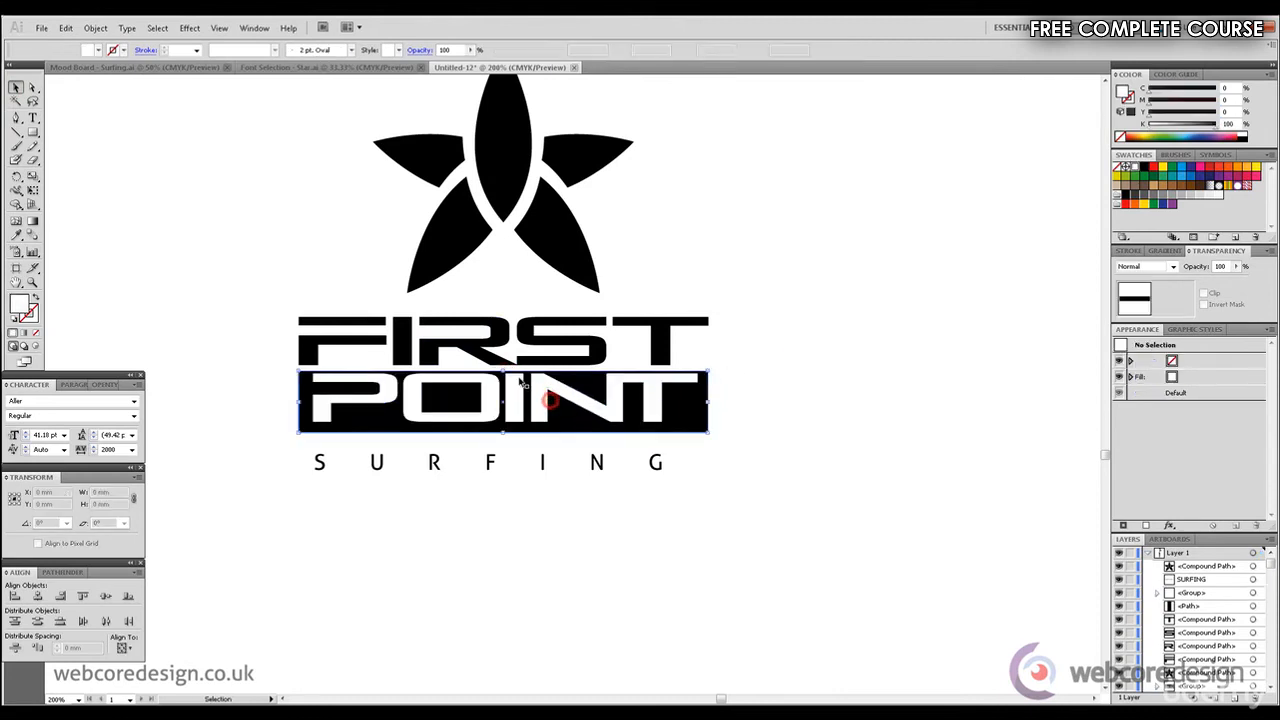
drag(508, 378, 510, 382)
click(849, 357)
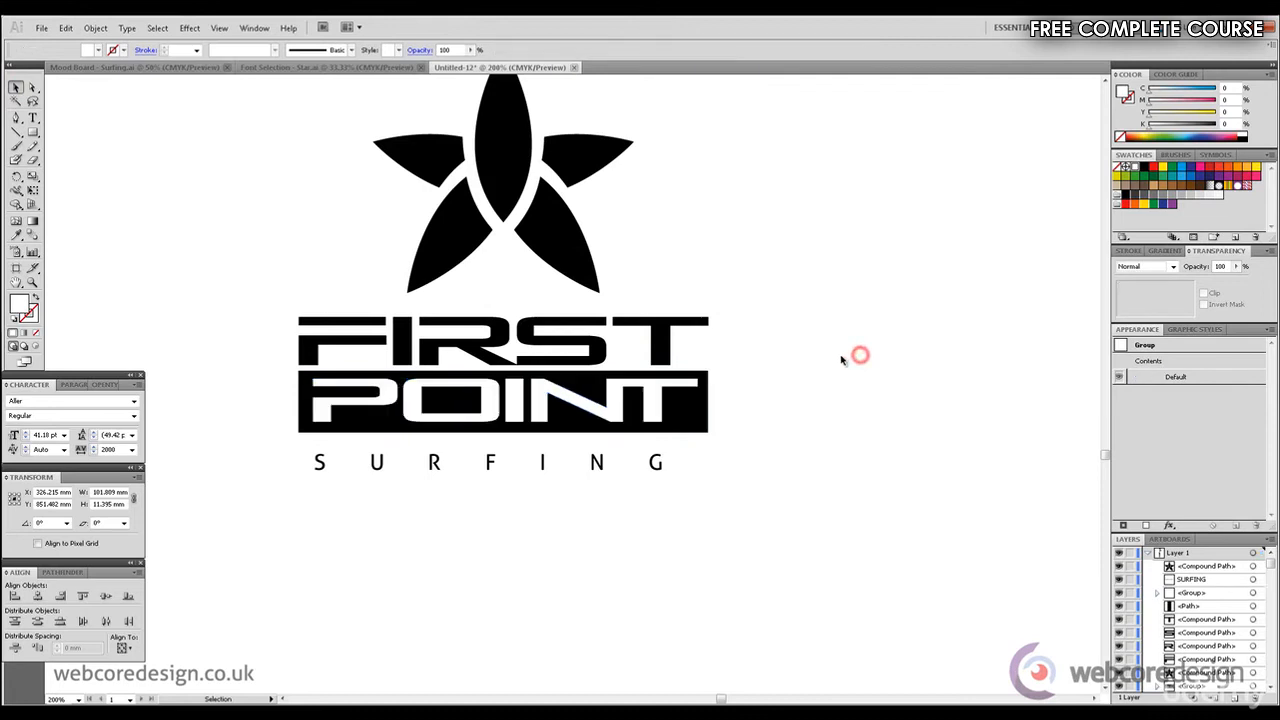
click(651, 400)
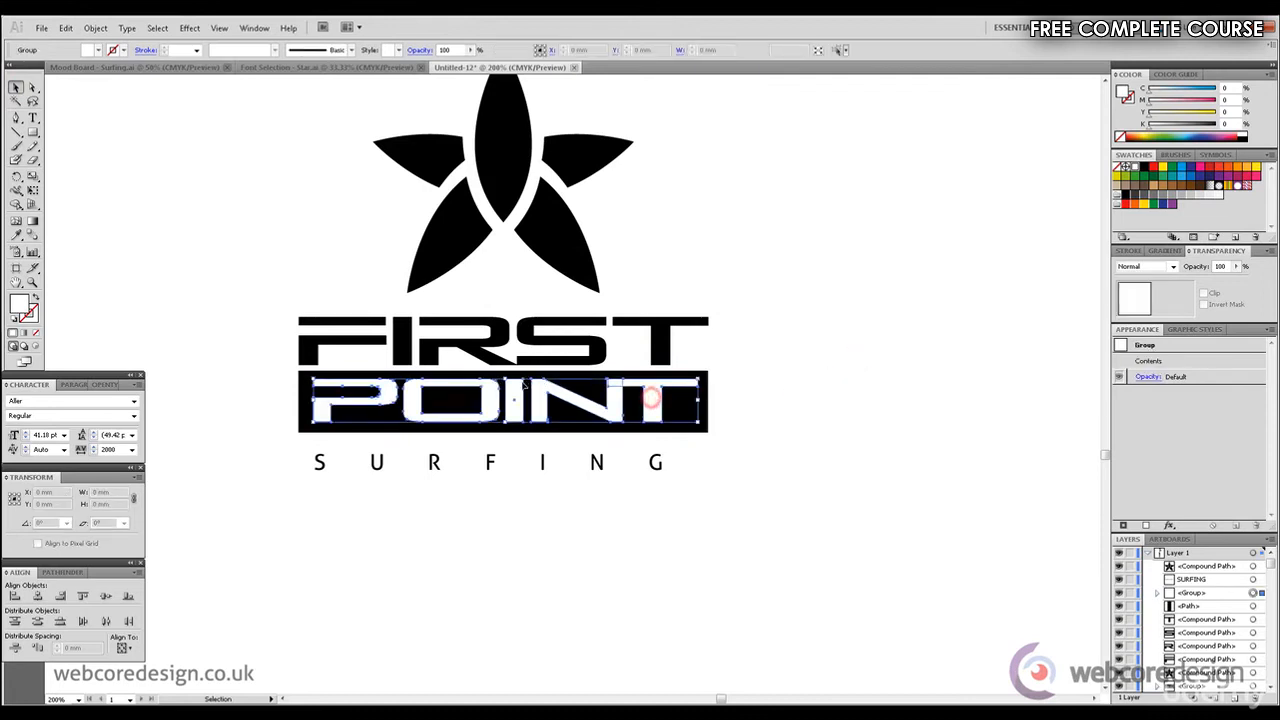
drag(508, 378, 510, 384)
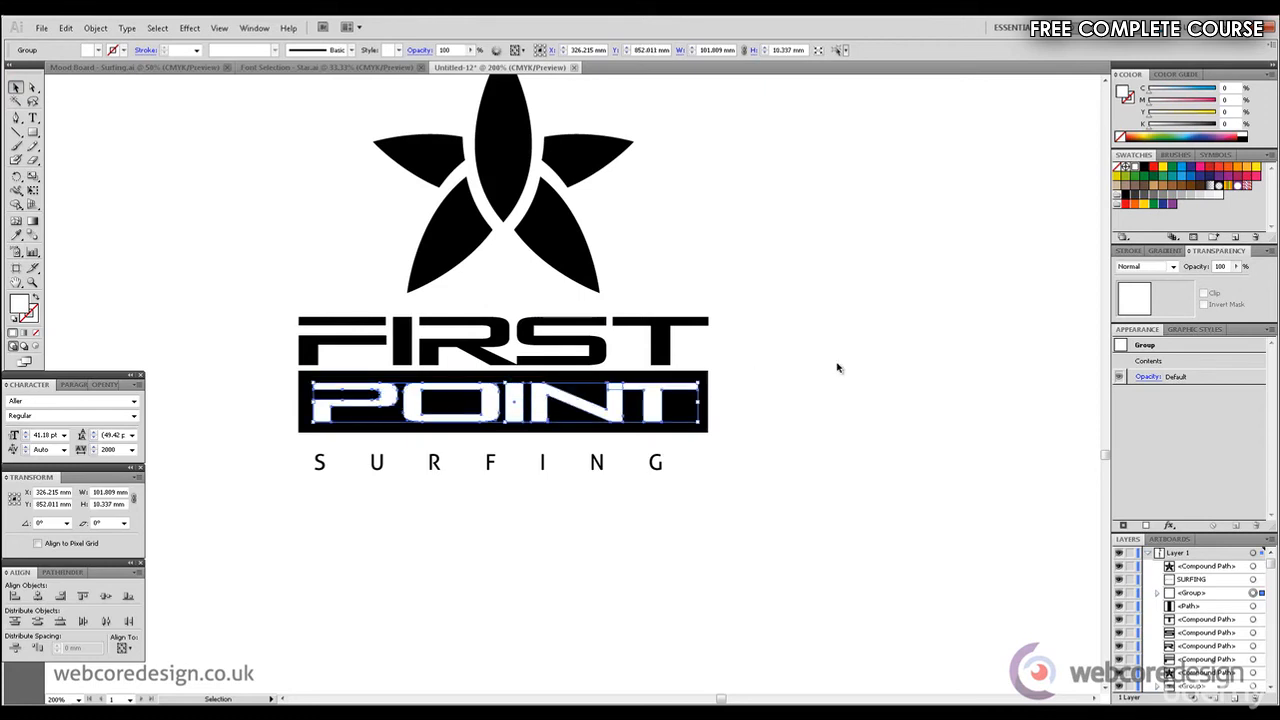
click(840, 366)
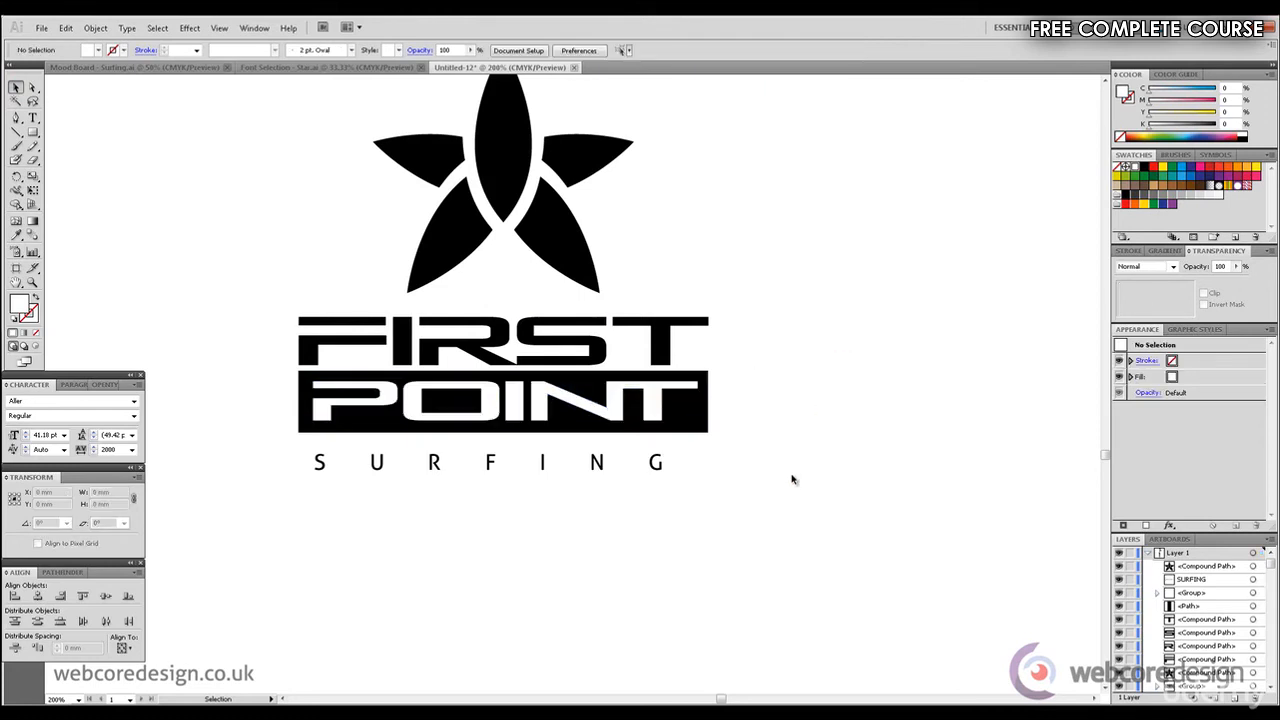
Step: Move SURFING about 6 mm down and stretch the bar and POINT downward together until the bar is about 20 mm high
drag(591, 465, 591, 488)
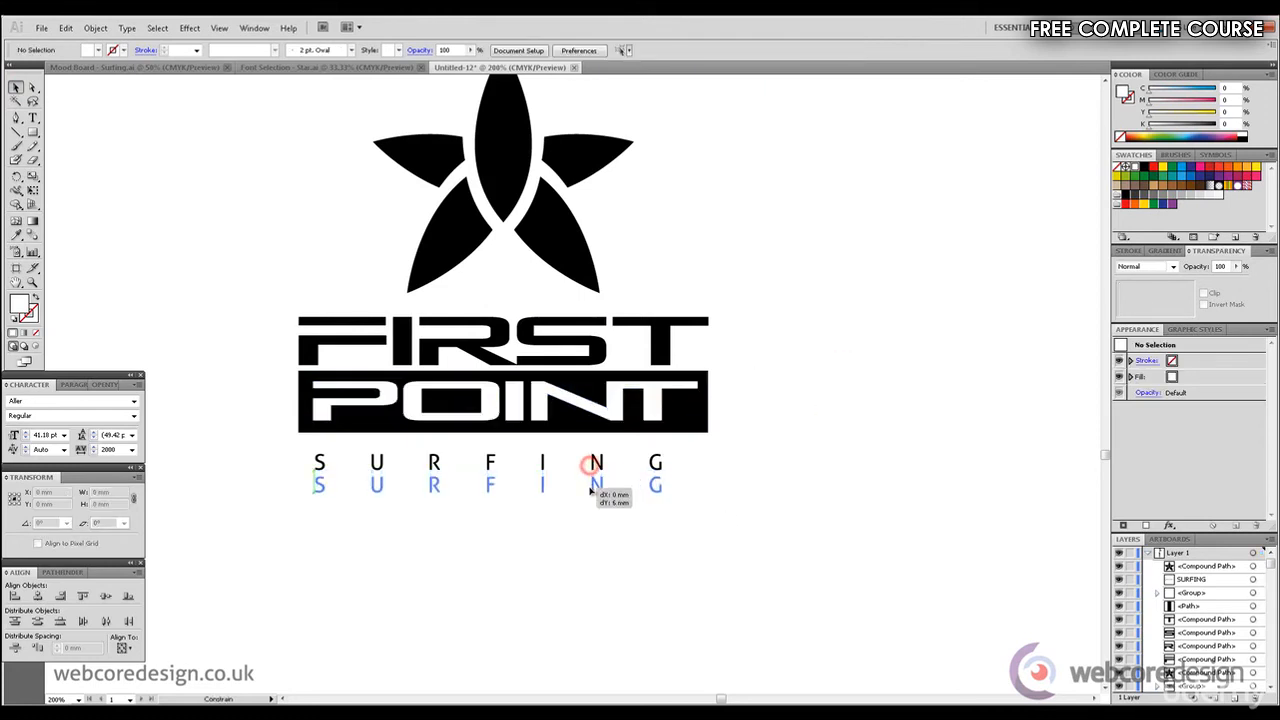
drag(780, 437, 290, 396)
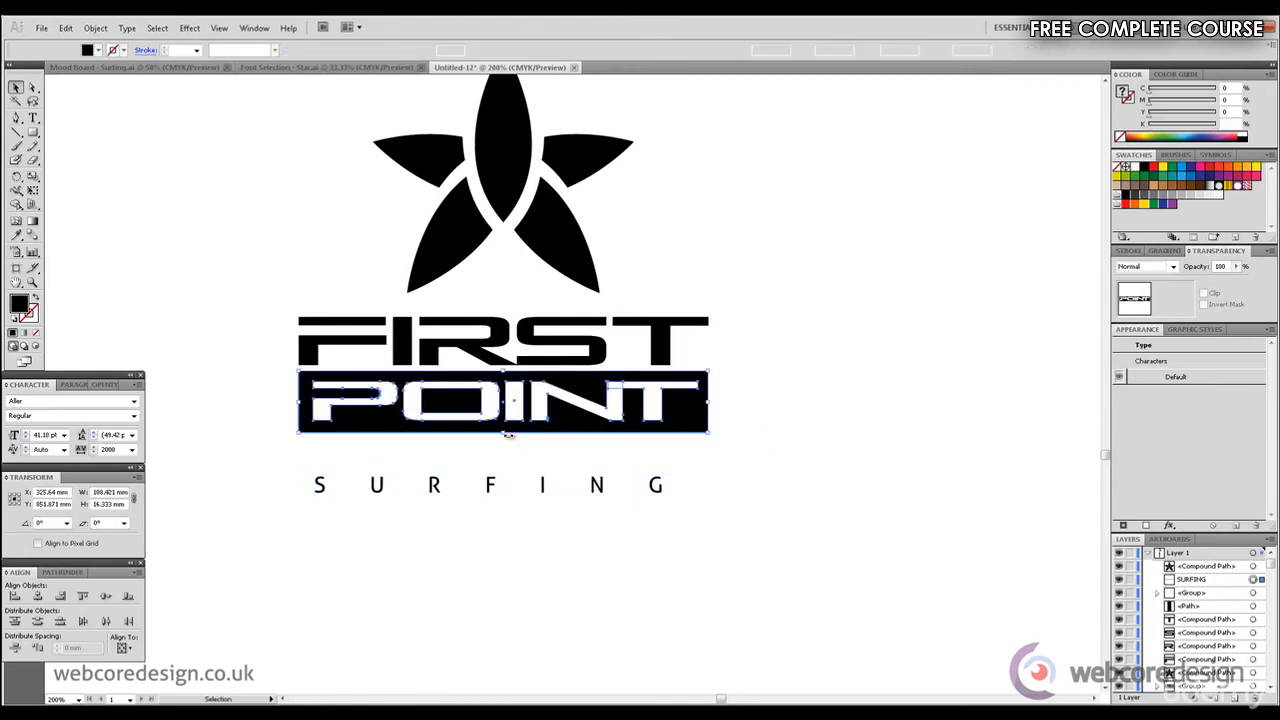
mouse_move(503, 435)
mouse_down()
mouse_move(503, 455)
mouse_move(506, 445)
mouse_up()
click(855, 431)
Step: Stretch POINT downward to about 14 mm high and move SURFING up closer to the black bar
click(651, 405)
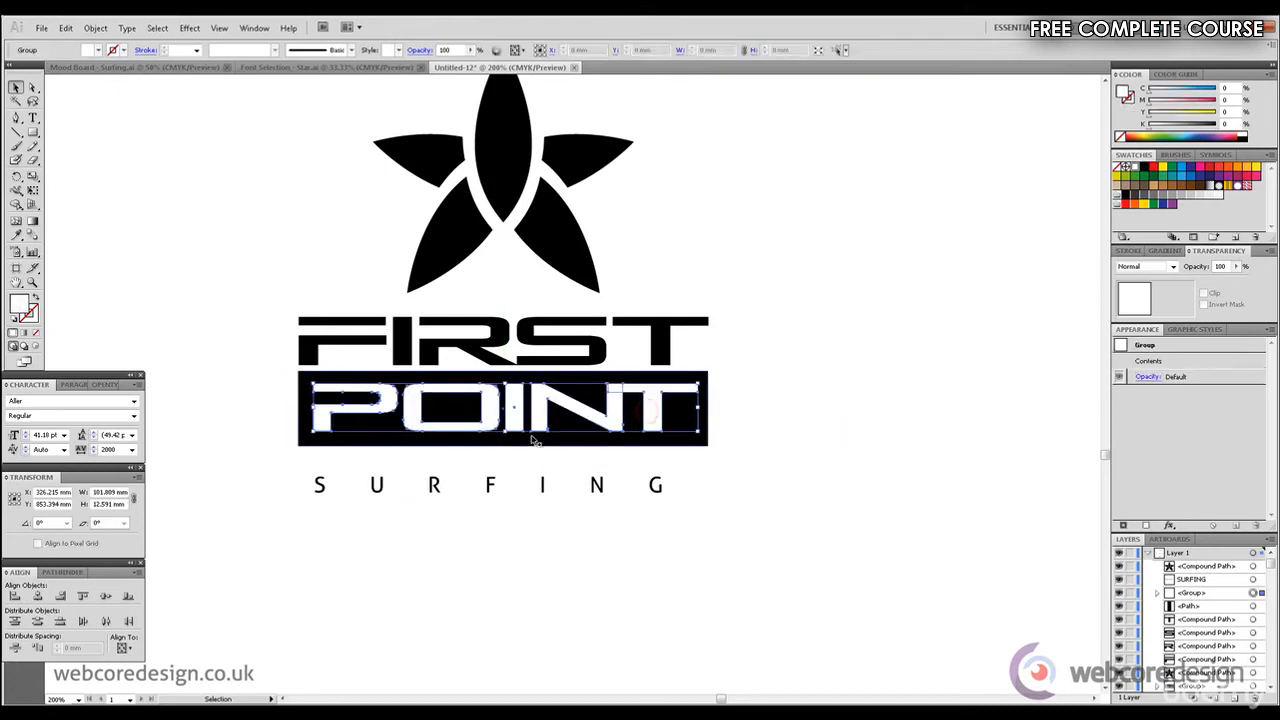
drag(507, 434, 507, 438)
click(877, 460)
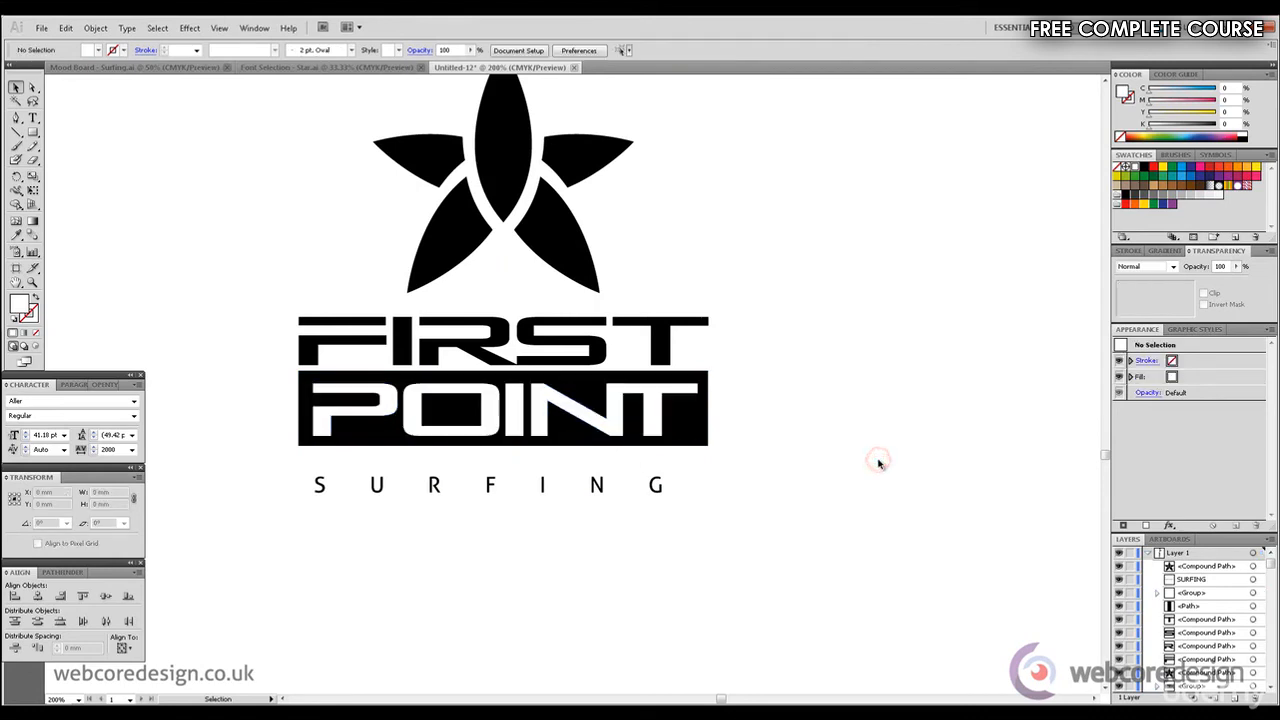
click(518, 421)
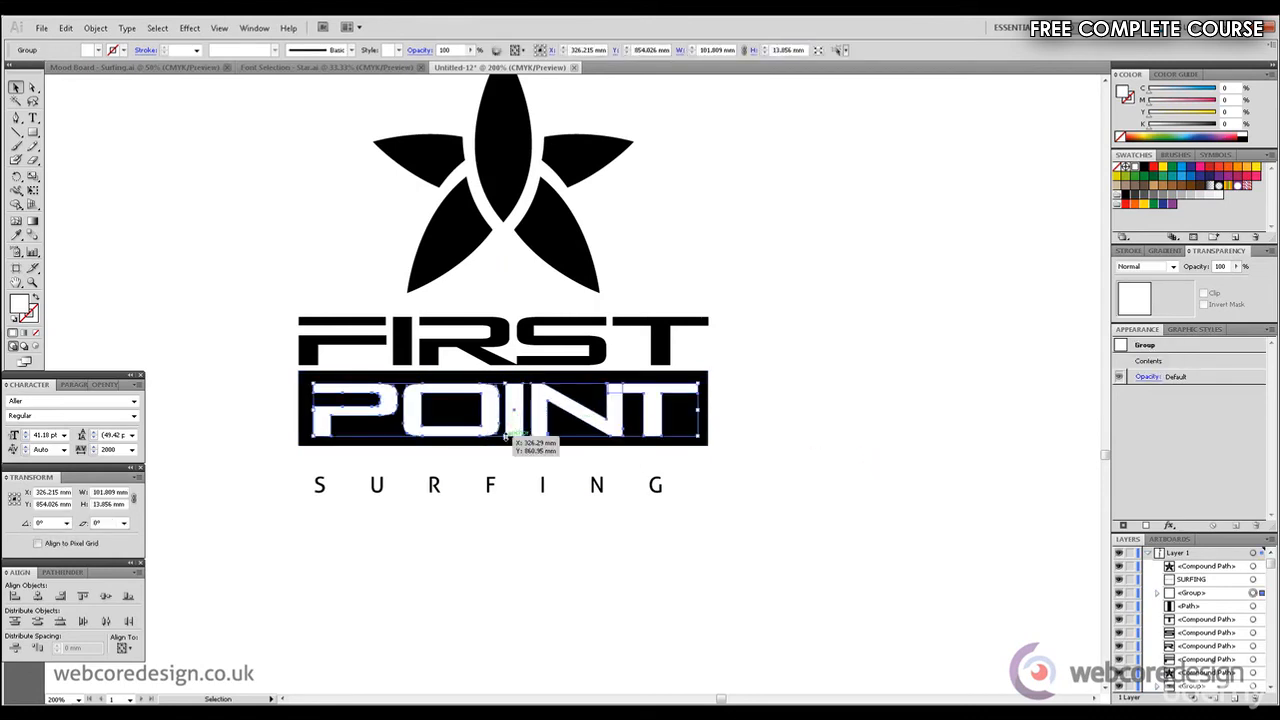
drag(506, 436, 505, 436)
drag(492, 485, 492, 467)
click(894, 452)
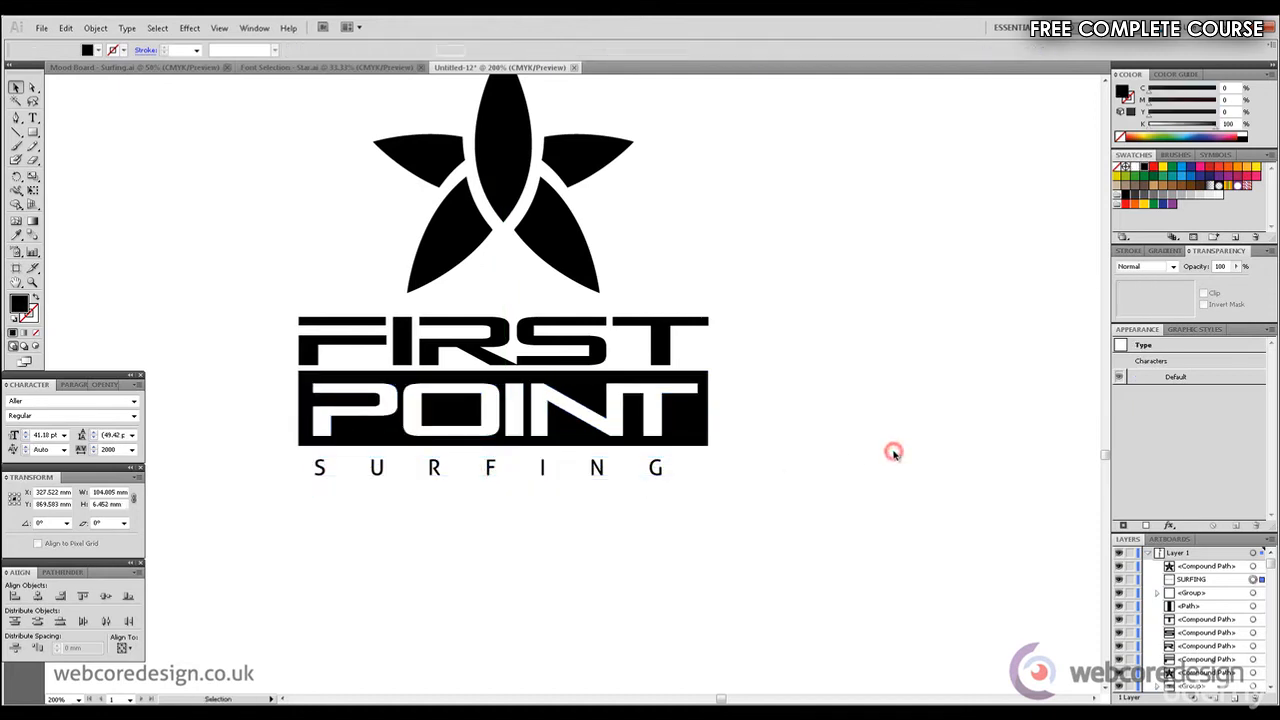
Step: Ungroup the letters of the white POINT word
click(510, 412)
click(95, 27)
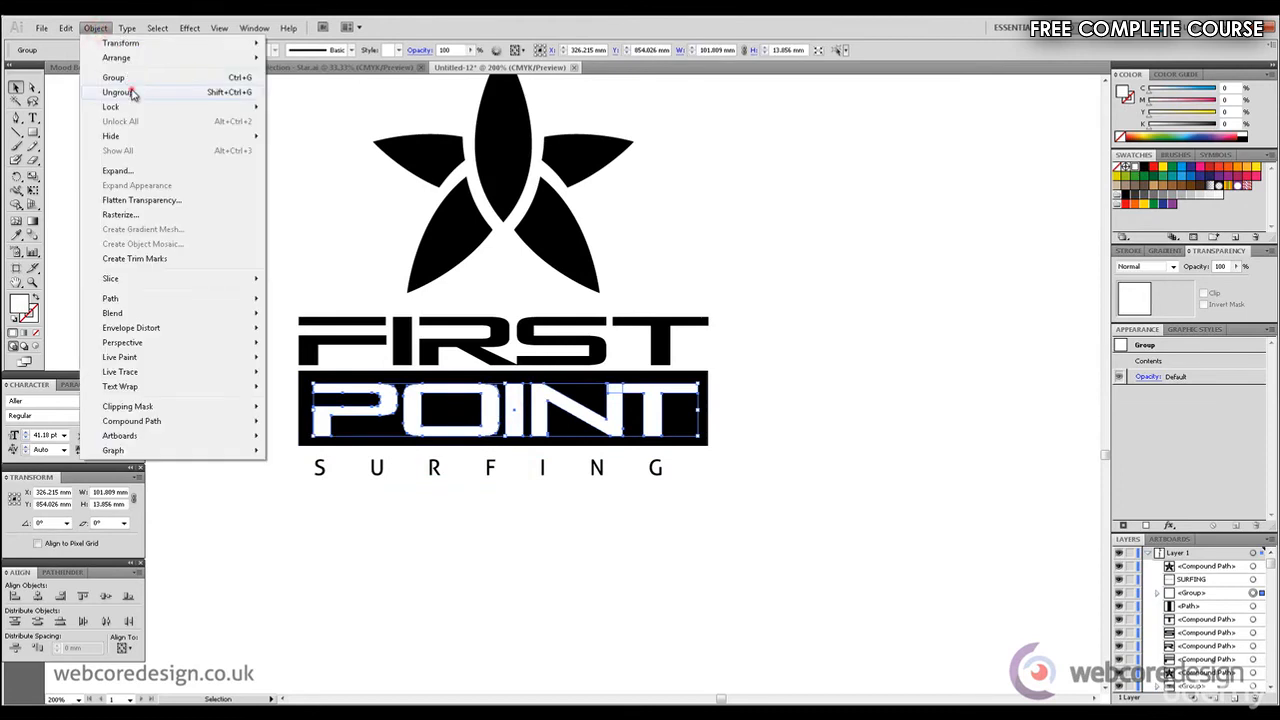
click(132, 93)
click(513, 410)
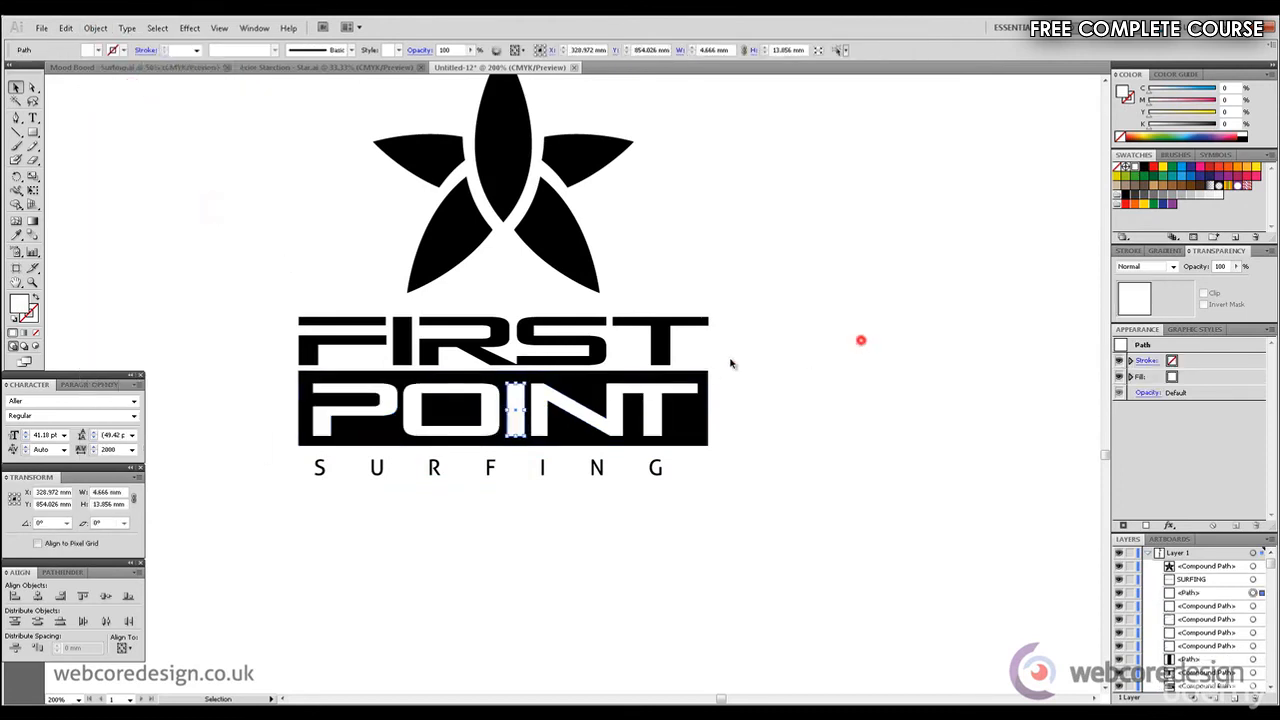
click(777, 363)
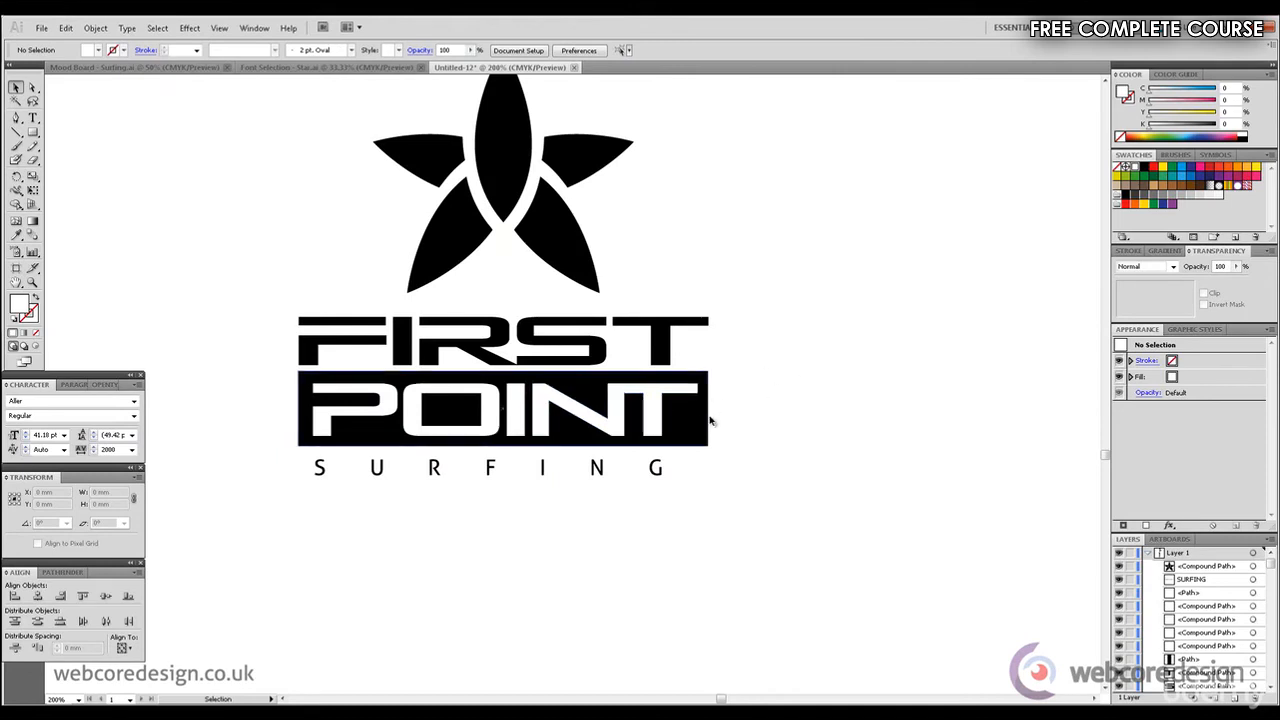
Step: Nudge the letter P of POINT slightly left, away from the O
click(388, 419)
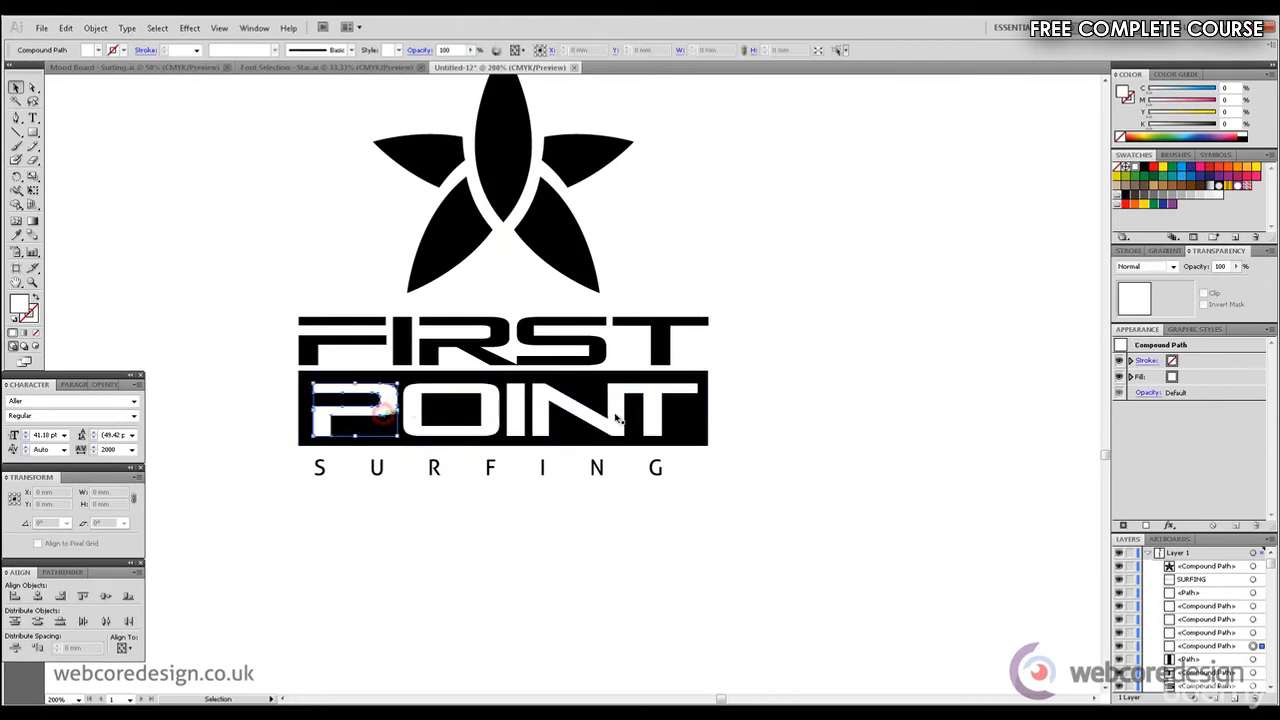
click(823, 406)
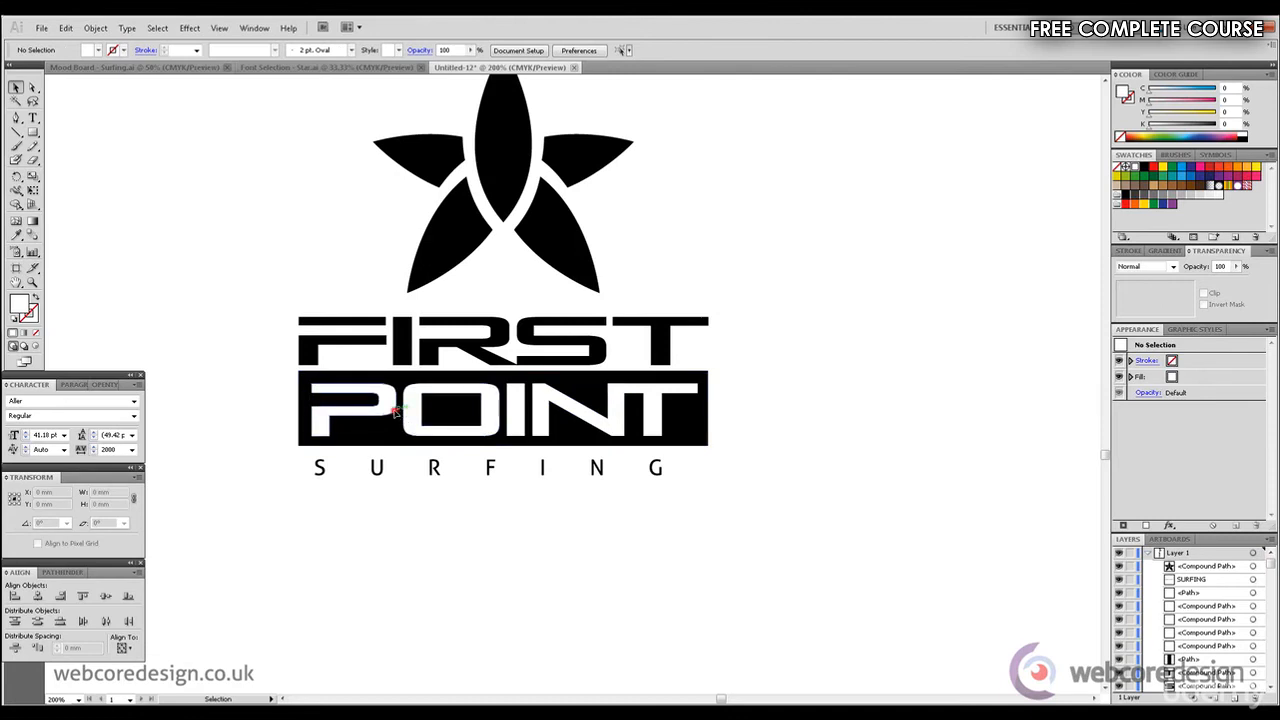
click(392, 410)
click(880, 396)
Step: Regroup the five letters of POINT and nudge the word slightly up on the black bar
click(361, 409)
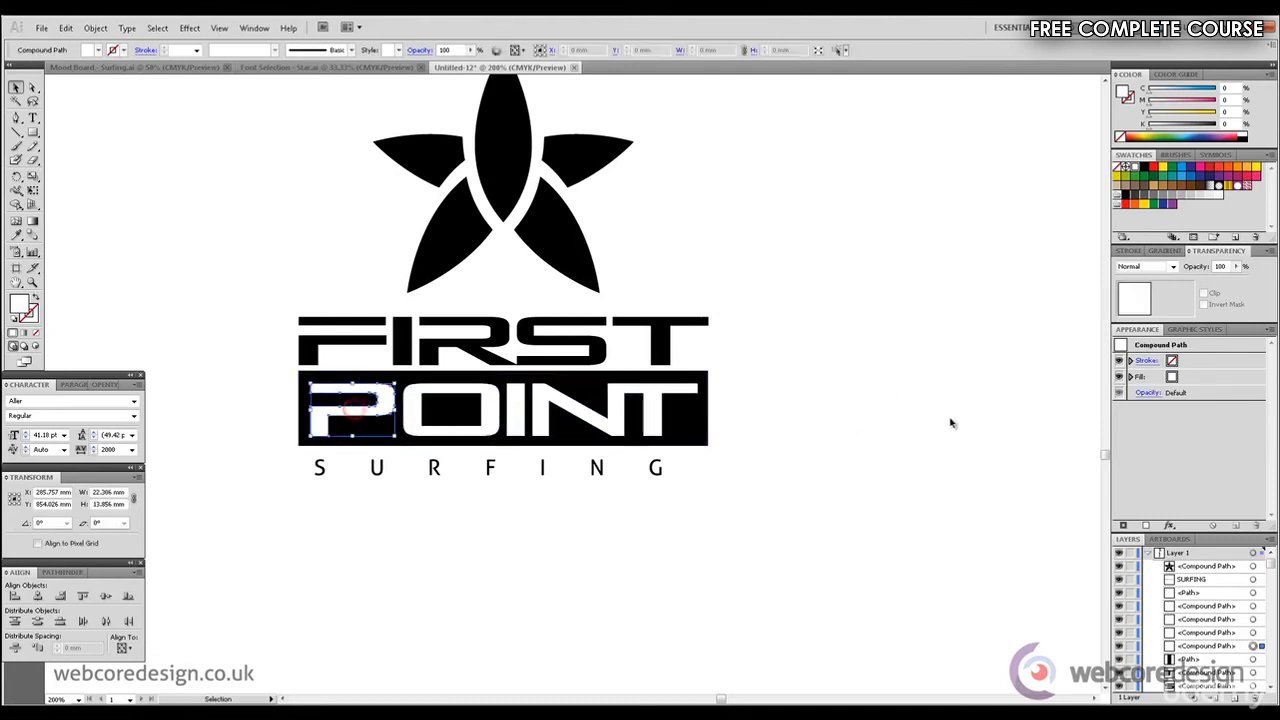
shift+click(452, 392)
shift+click(519, 395)
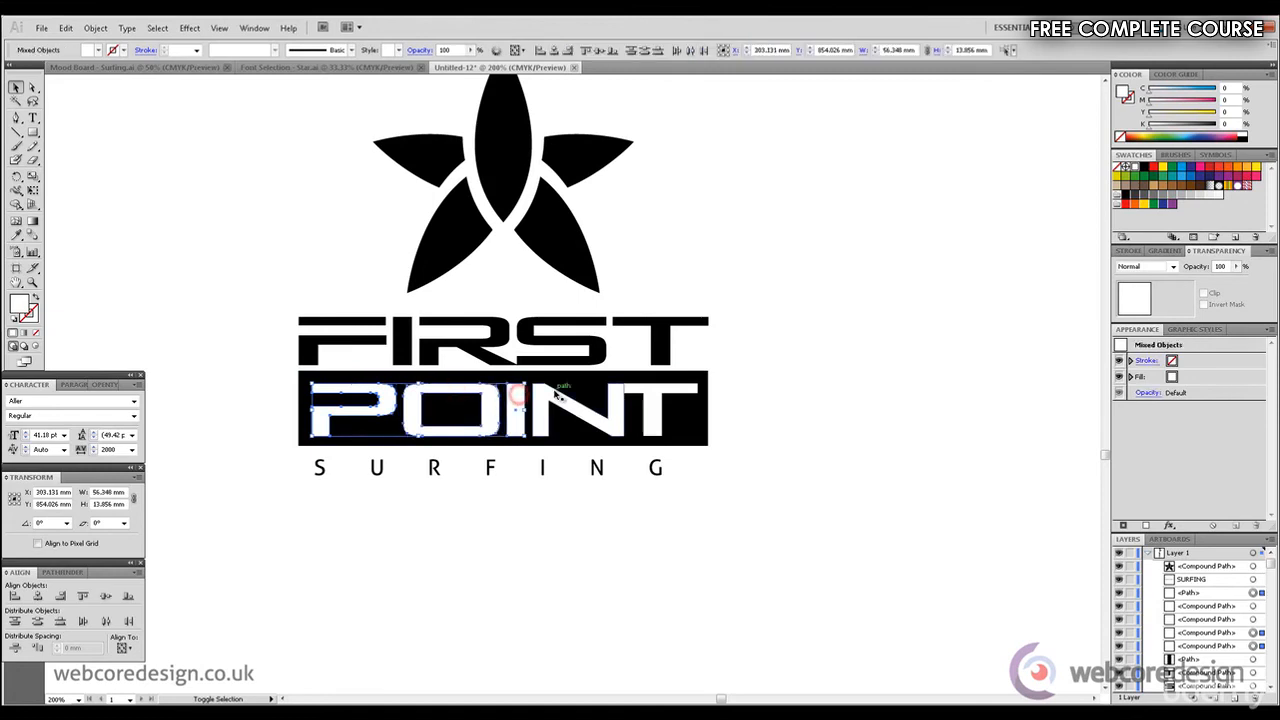
shift+click(554, 393)
shift+click(659, 387)
click(94, 28)
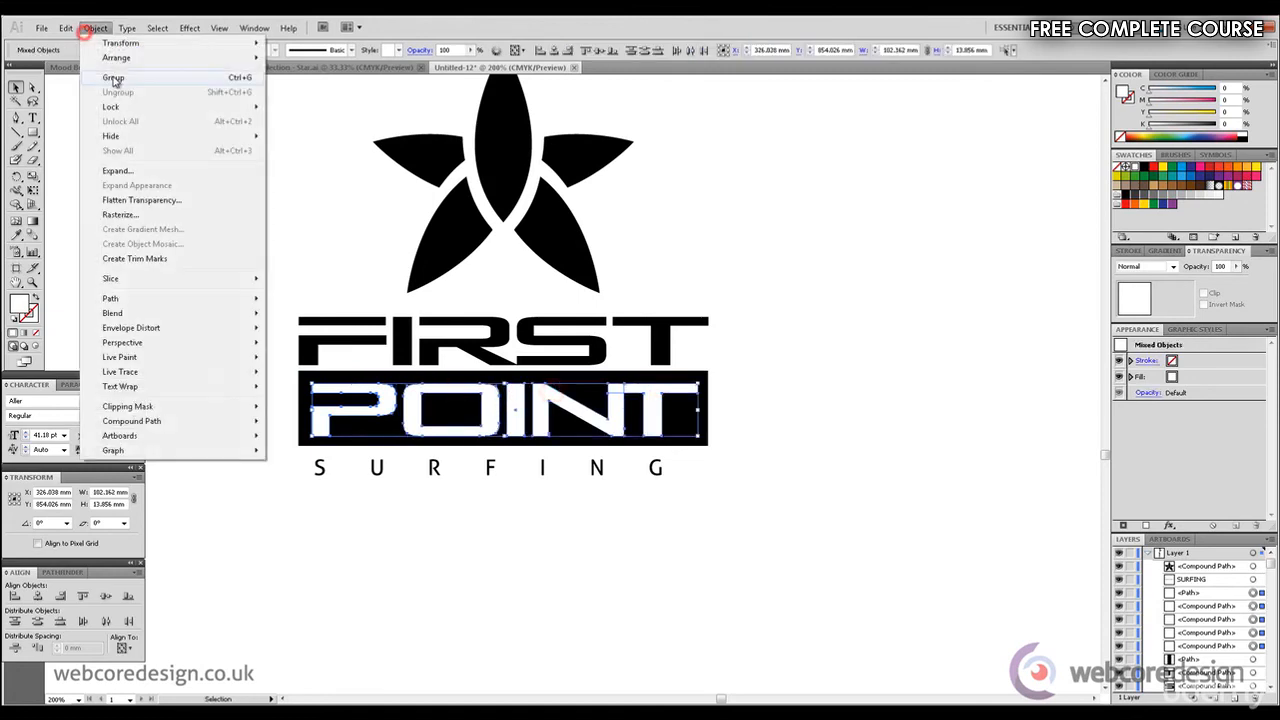
click(112, 77)
click(880, 344)
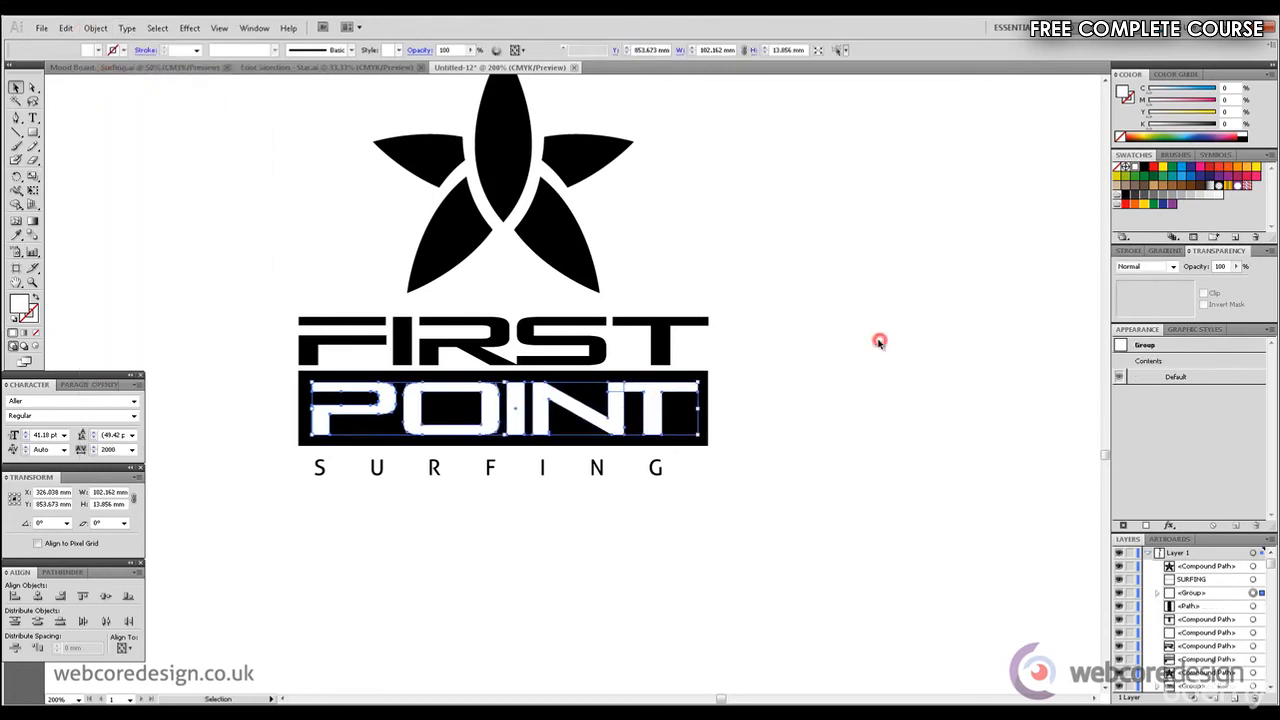
Step: Group the white POINT word with the black bar behind it
drag(808, 425, 263, 380)
click(94, 28)
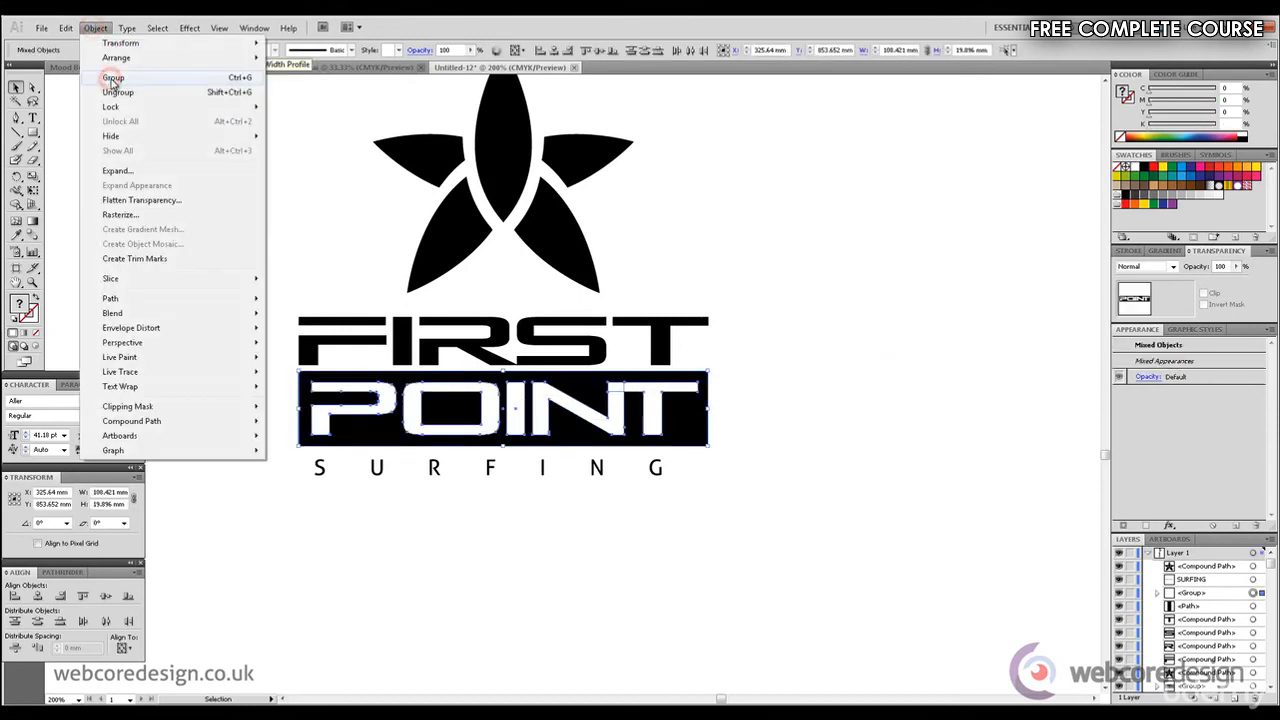
click(112, 80)
click(923, 356)
Step: Nudge the POINT bar and SURFING down three increments to widen the gap below FIRST
drag(834, 486, 246, 403)
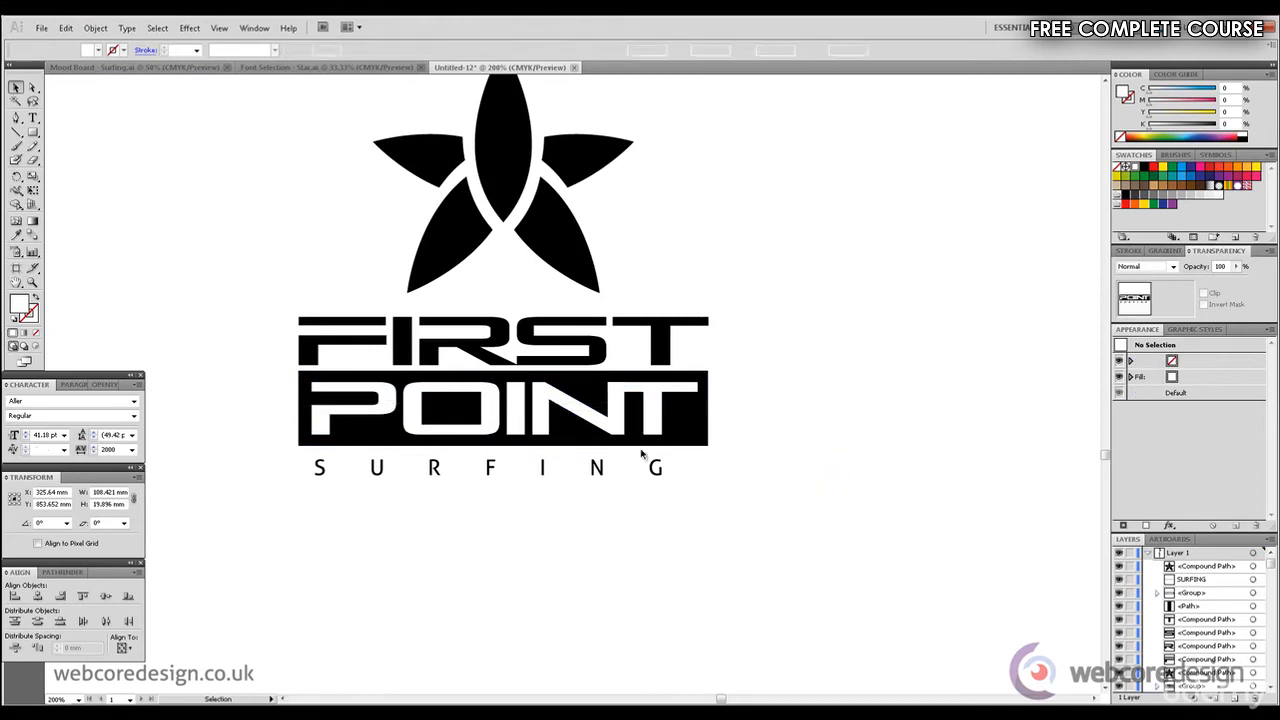
key(Down)
key(Down)
key(Down)
click(796, 418)
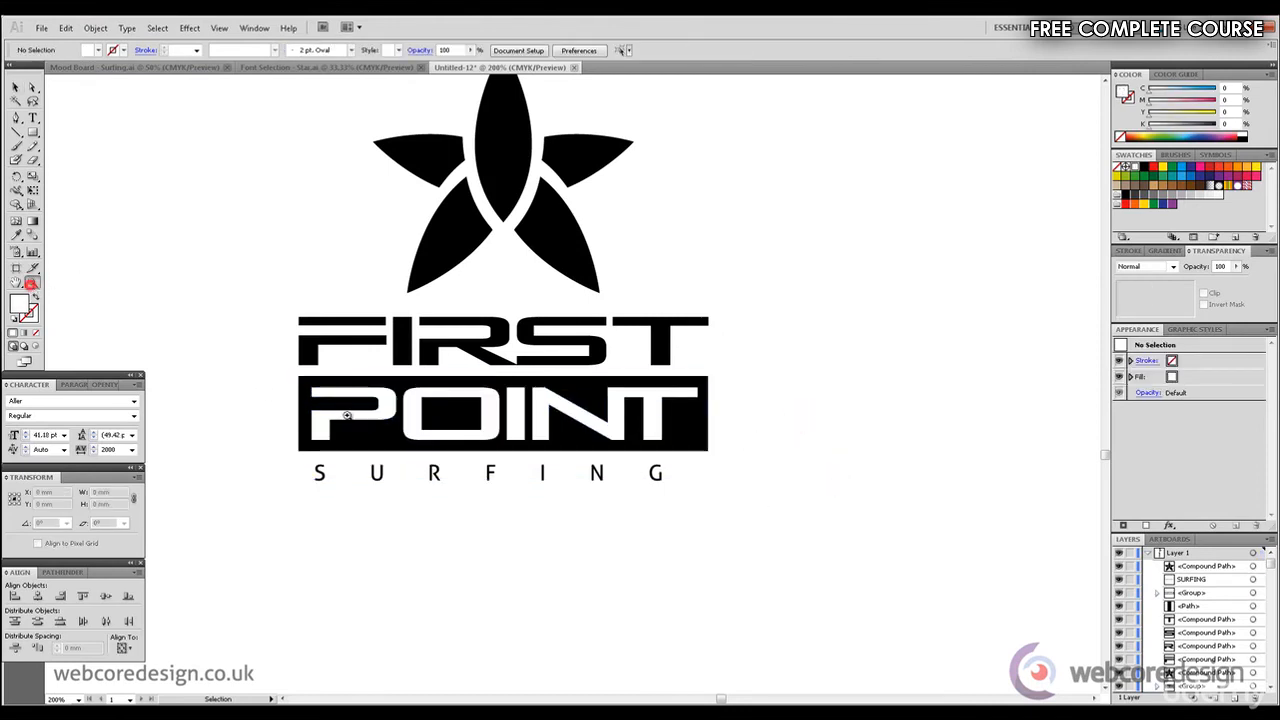
Step: Duplicate the logo variant with the black POINT bar straight down into the empty space below it
key(z)
alt+click(657, 467)
alt+click(549, 408)
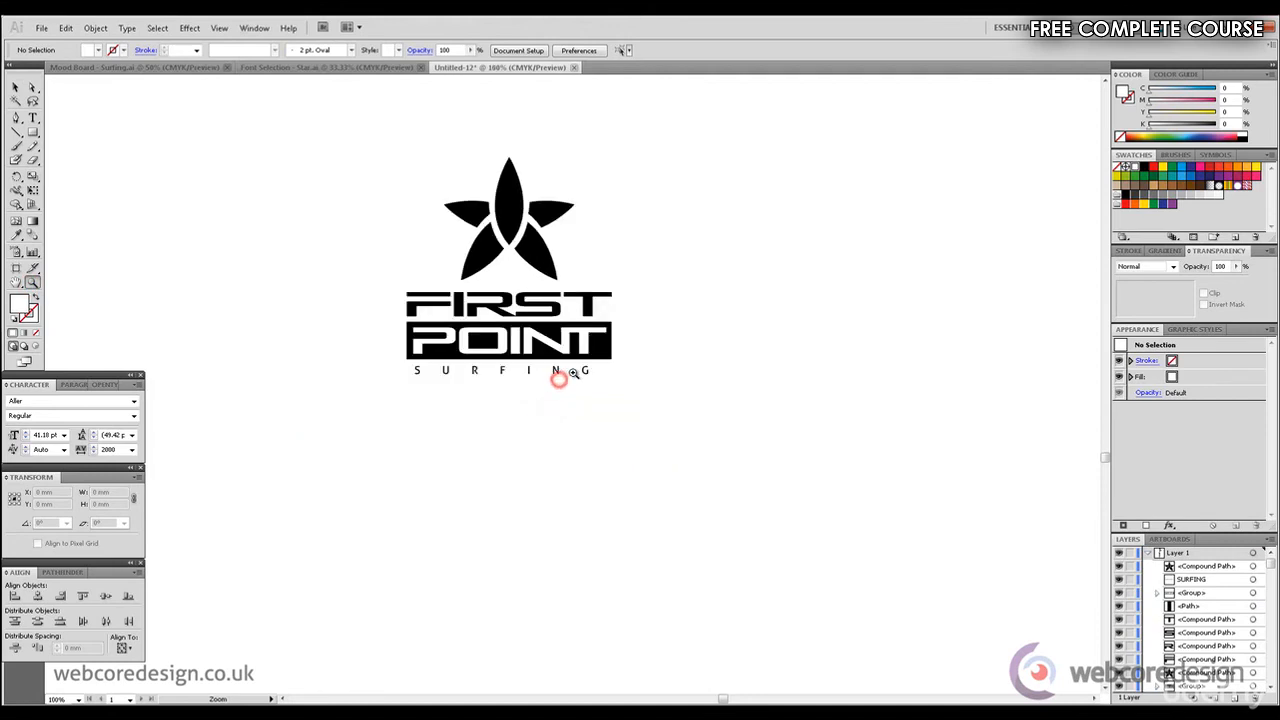
alt+click(572, 372)
click(15, 90)
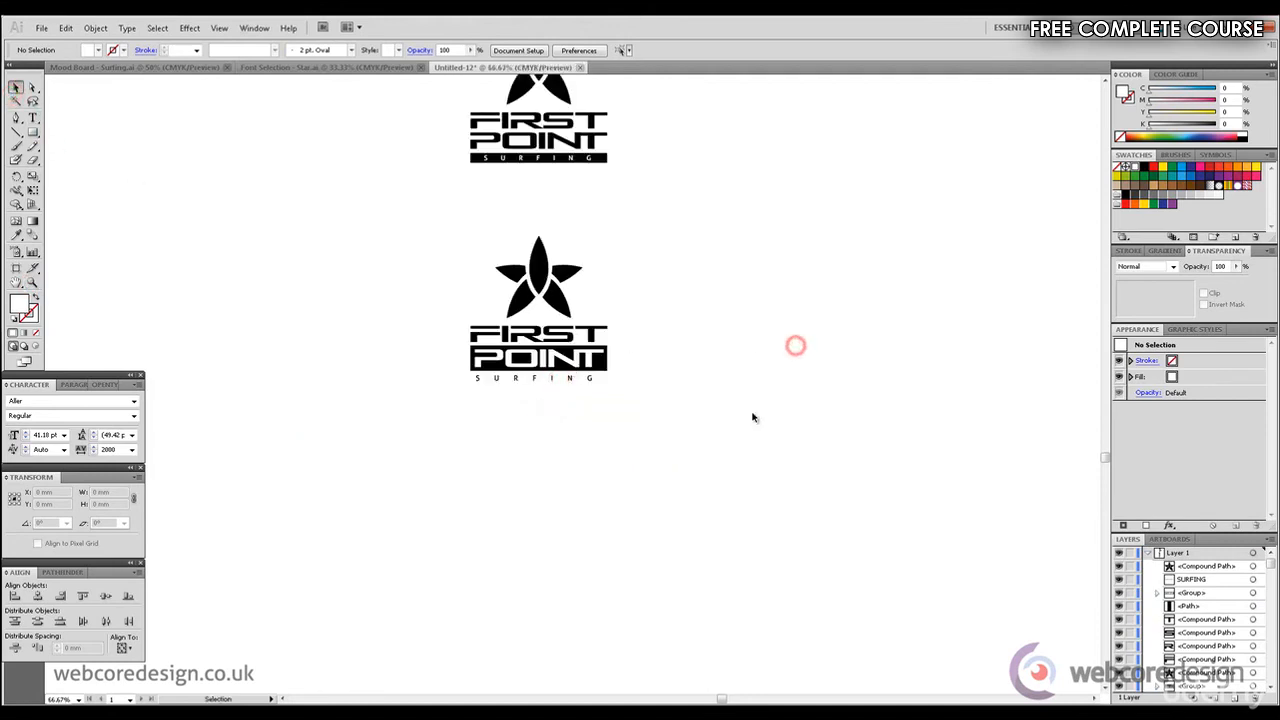
scroll(1104, 456, up, 3)
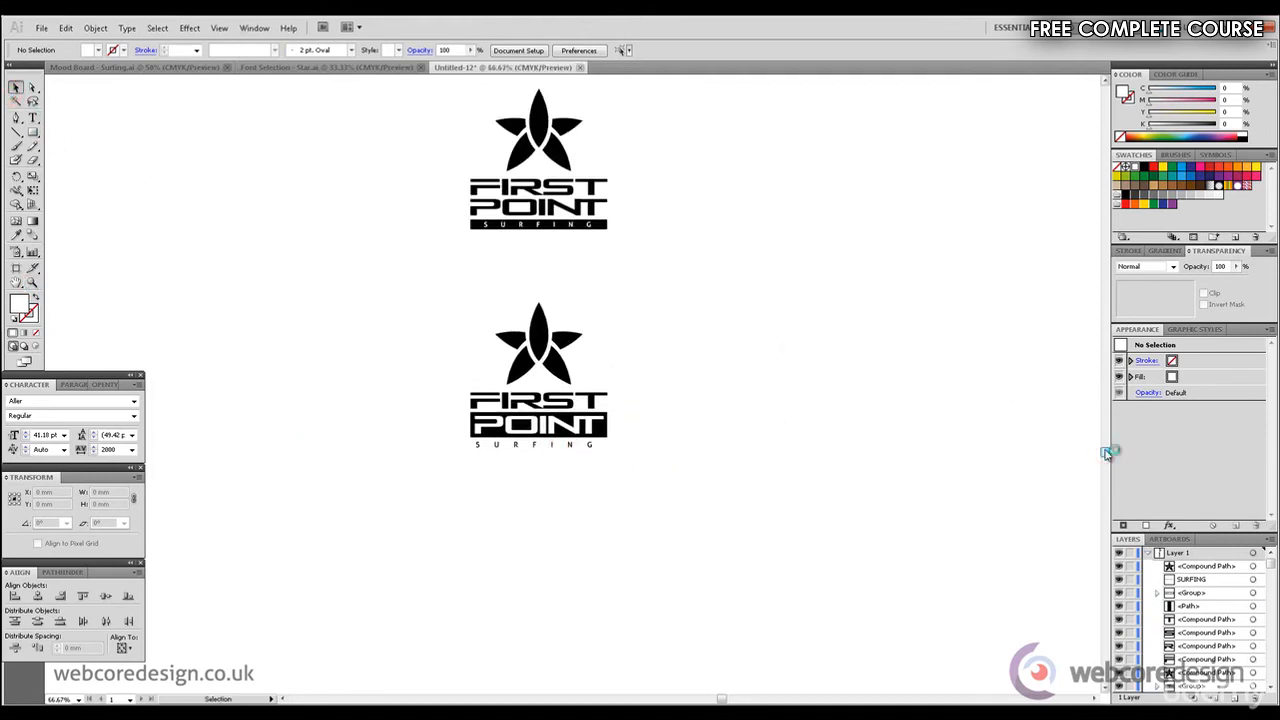
scroll(1106, 448, down, 1)
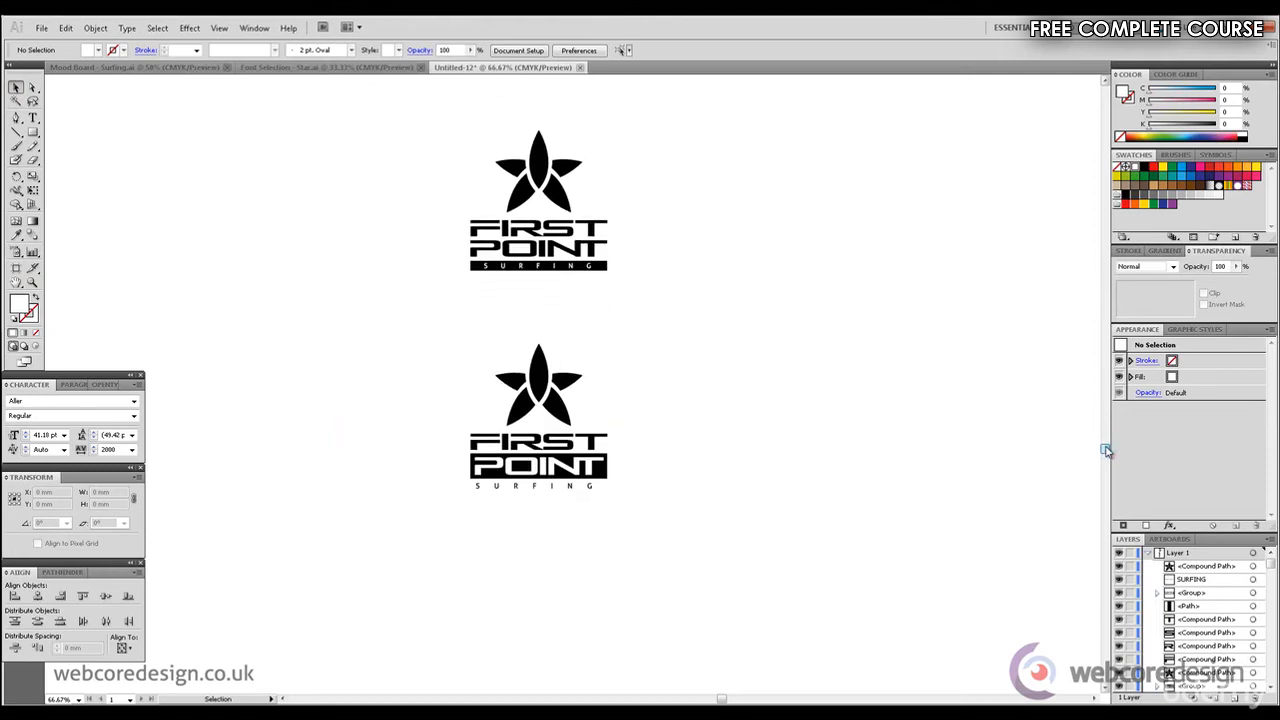
drag(1106, 451, 1107, 461)
drag(889, 486, 404, 236)
drag(540, 270, 540, 535)
drag(1104, 466, 1107, 490)
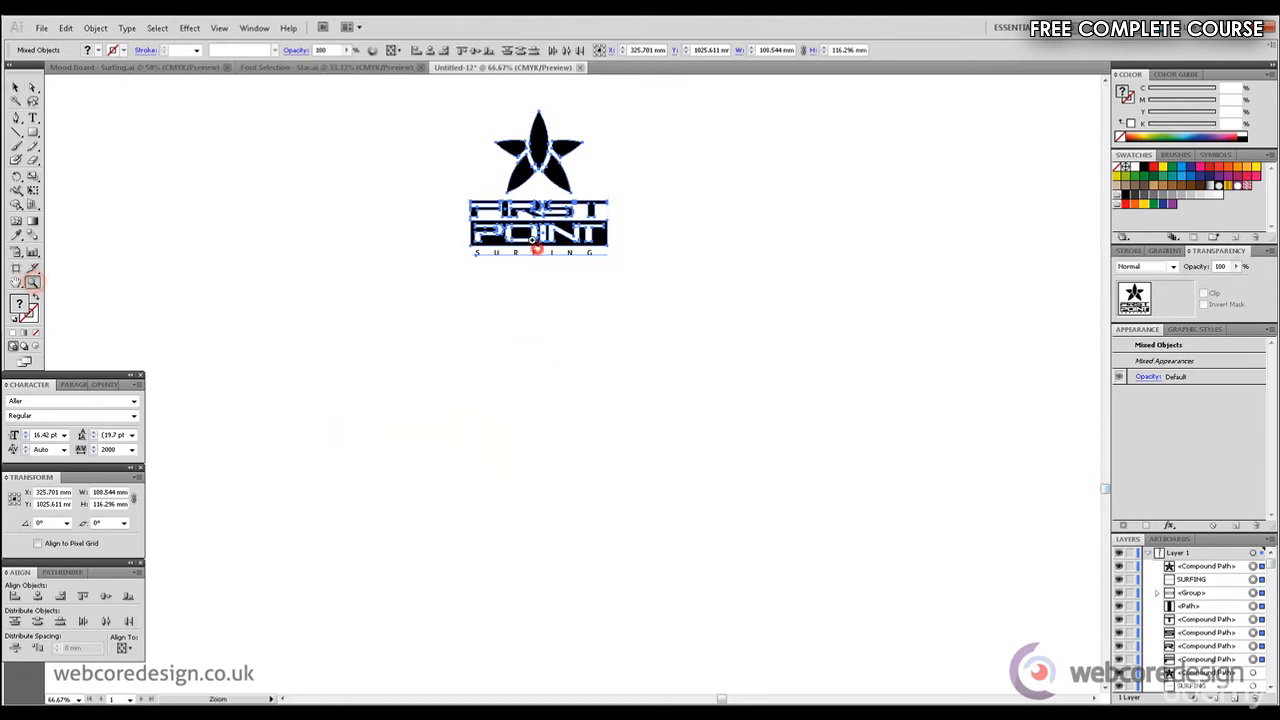
Step: Nudge SURFING slightly right and down under the black bar in the new logo copy
double_click(33, 282)
click(17, 87)
click(343, 200)
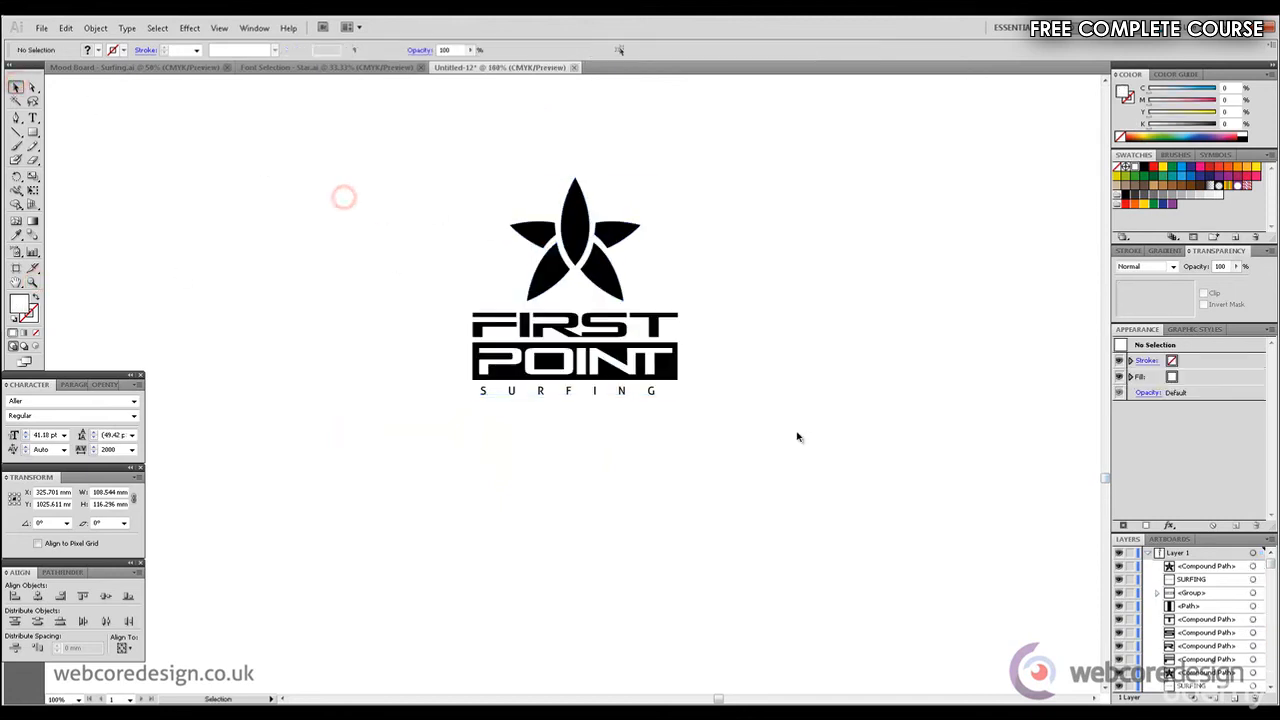
click(640, 391)
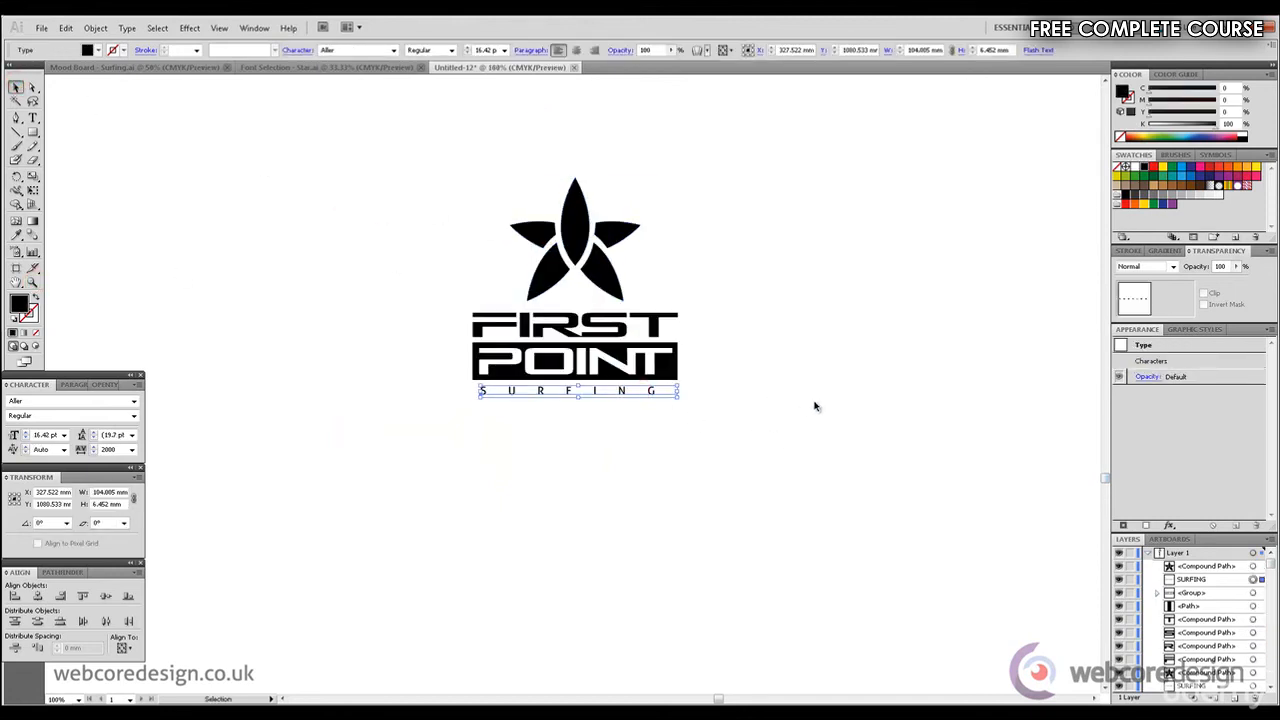
click(816, 403)
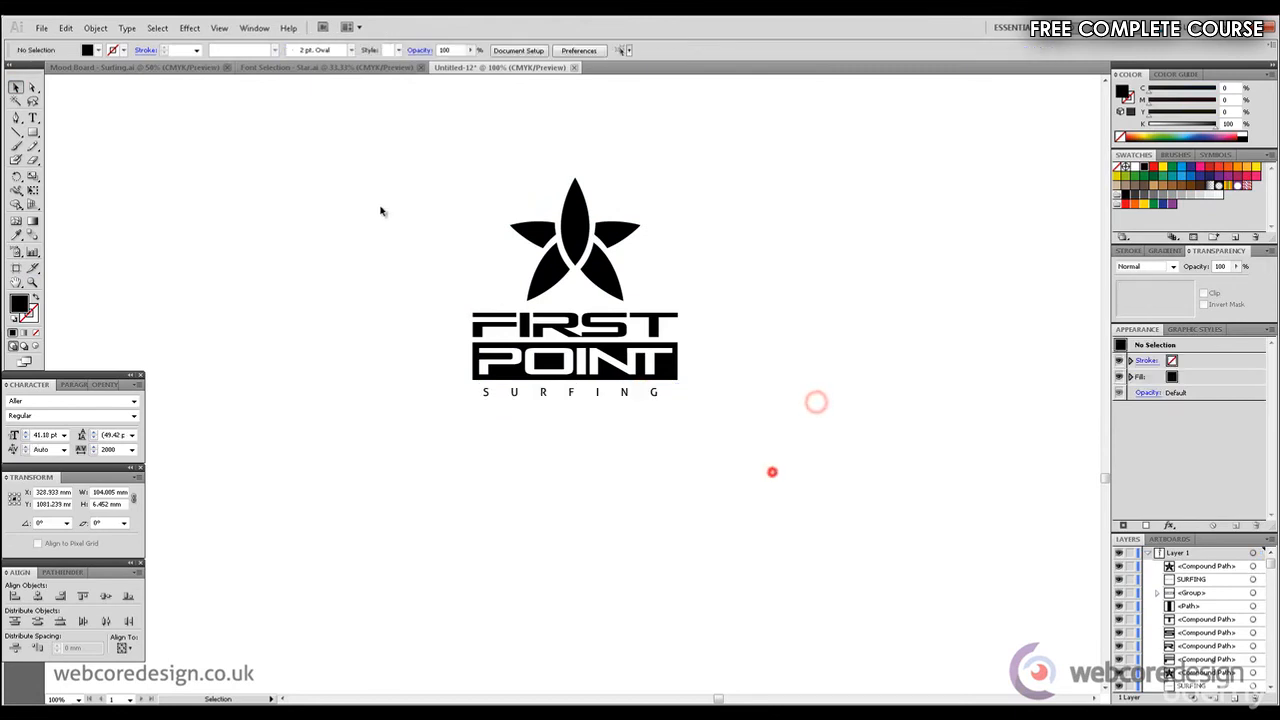
Step: Try to centre all the separate parts of the logo copy horizontally, with the FIRST letters still ungrouped
drag(378, 176, 784, 484)
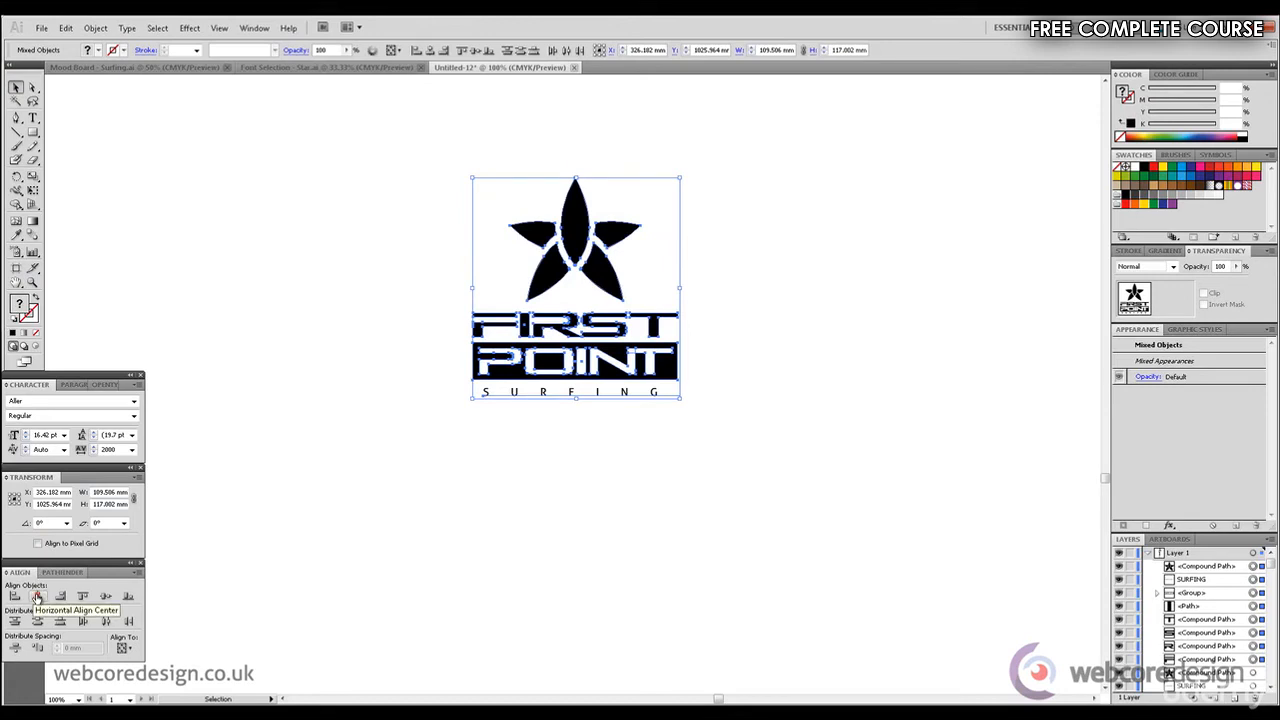
click(37, 597)
click(752, 323)
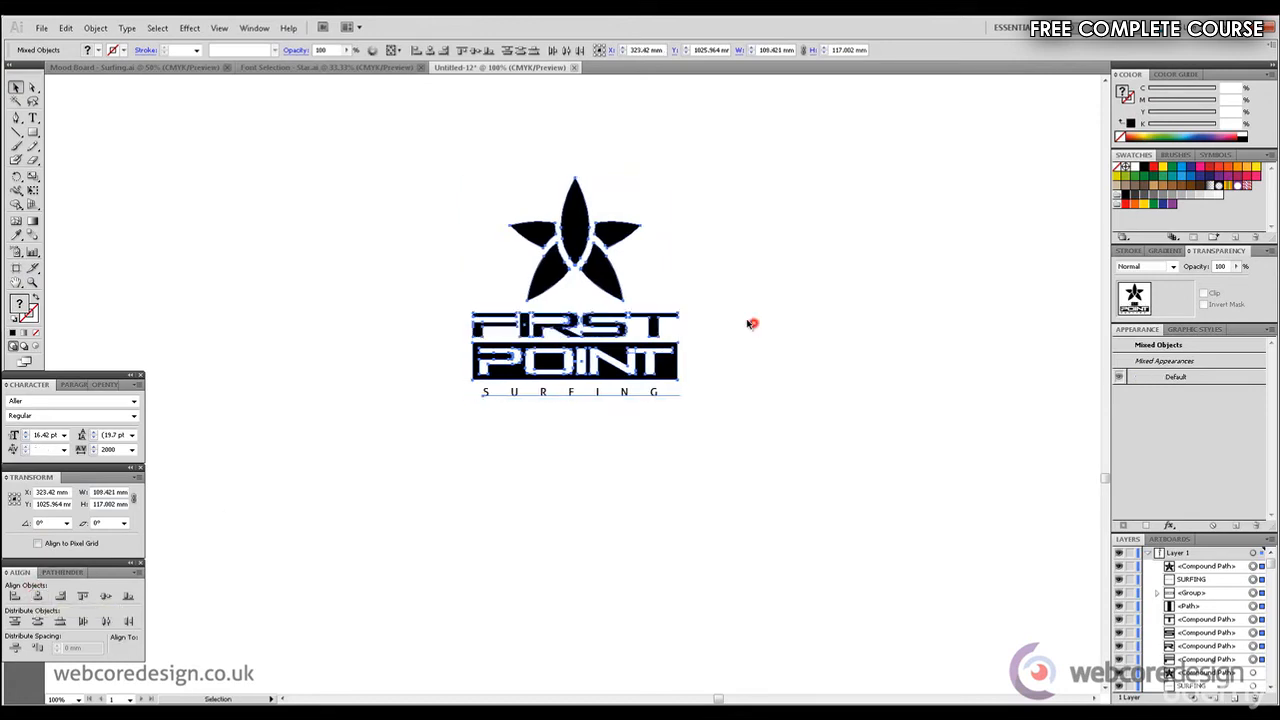
click(710, 324)
Step: Group the five letters of the word FIRST
drag(394, 304, 380, 302)
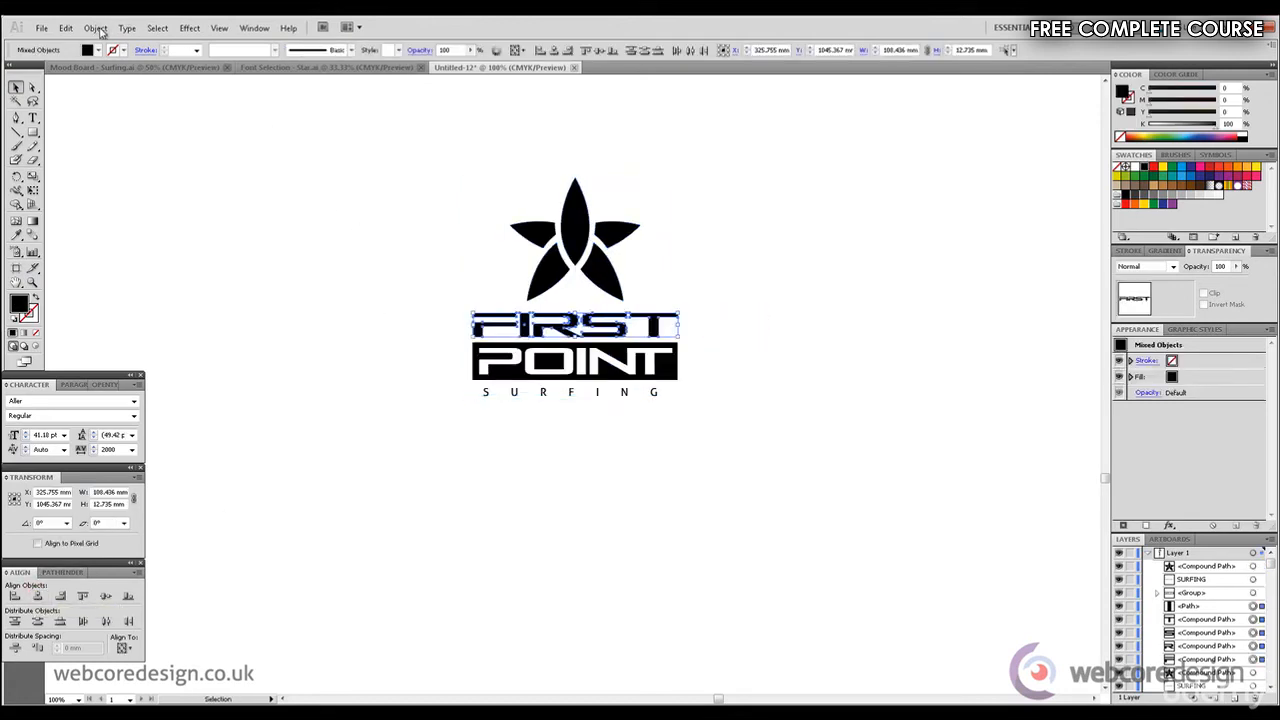
click(95, 28)
click(139, 82)
click(372, 251)
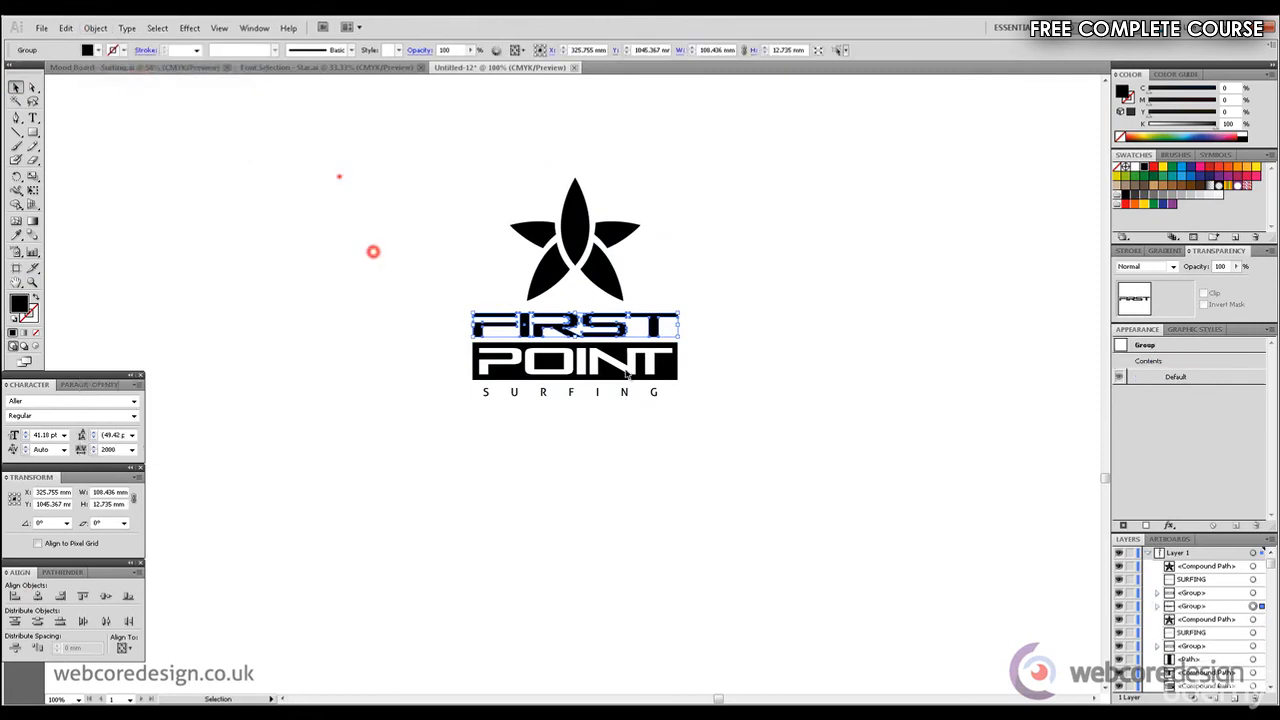
Step: Centre the star, FIRST, the POINT bar and SURFING horizontally, and nudge SURFING slightly right
drag(338, 176, 640, 415)
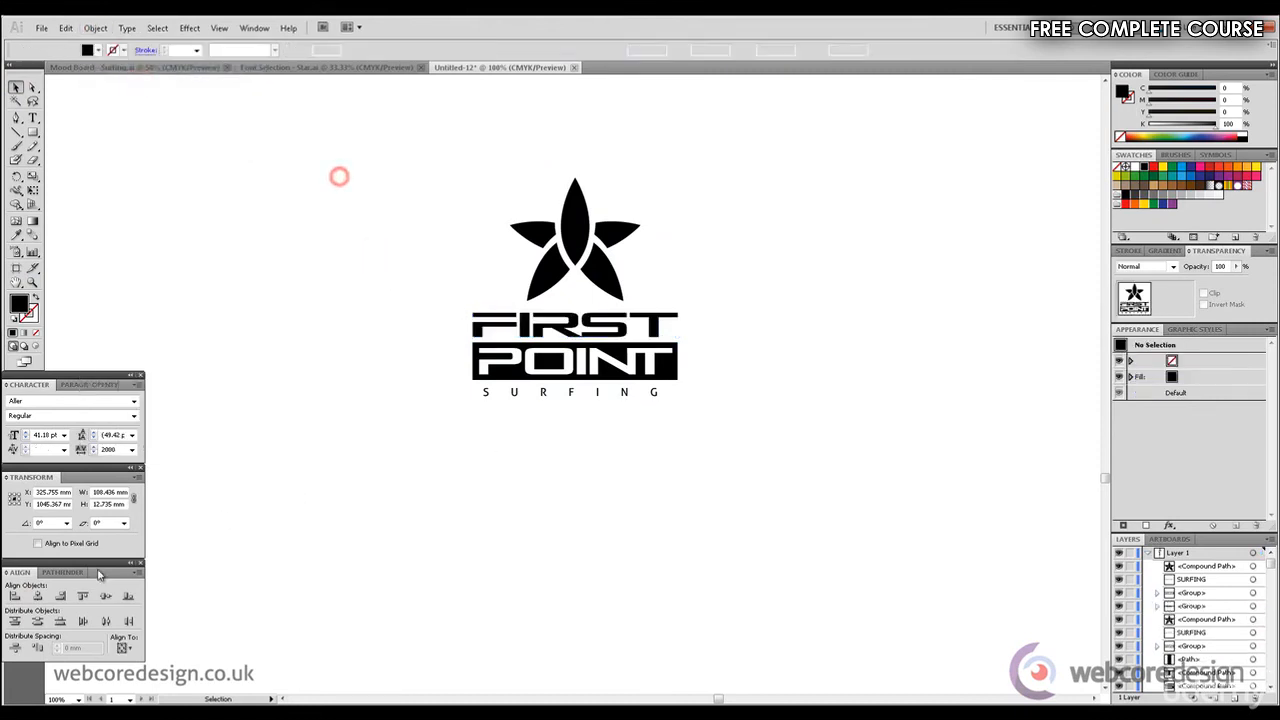
click(38, 597)
click(717, 597)
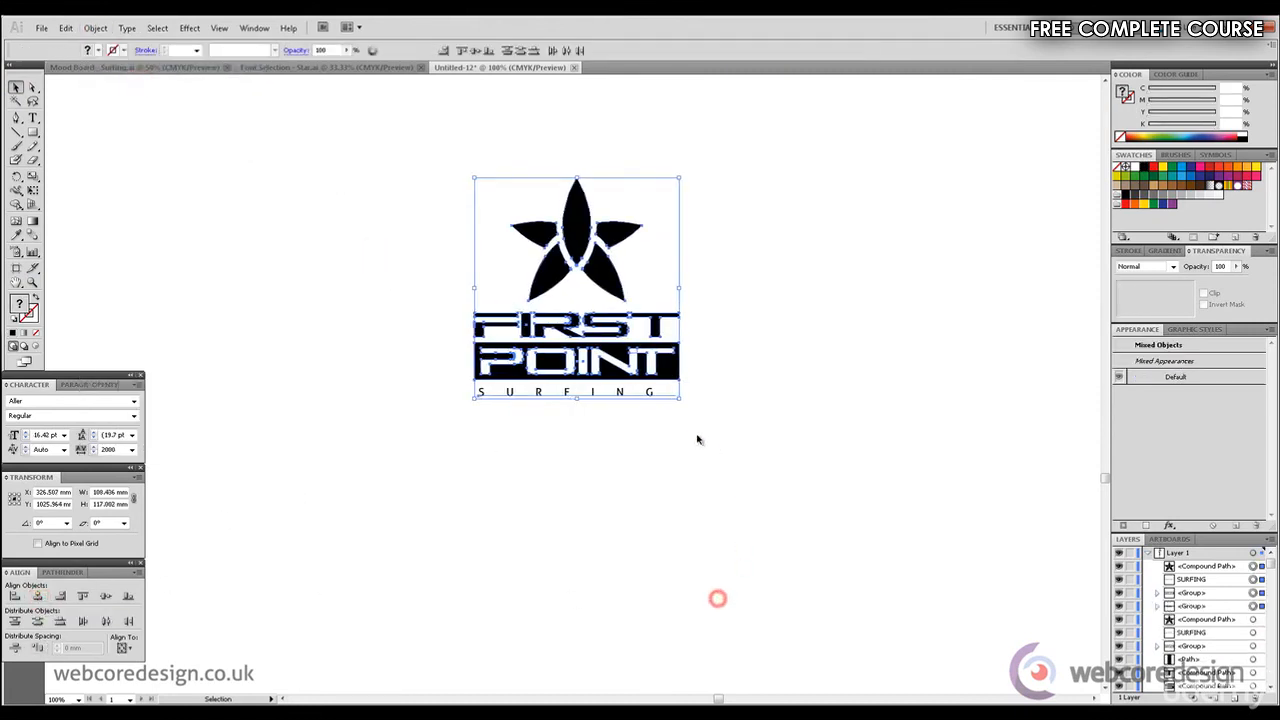
click(655, 397)
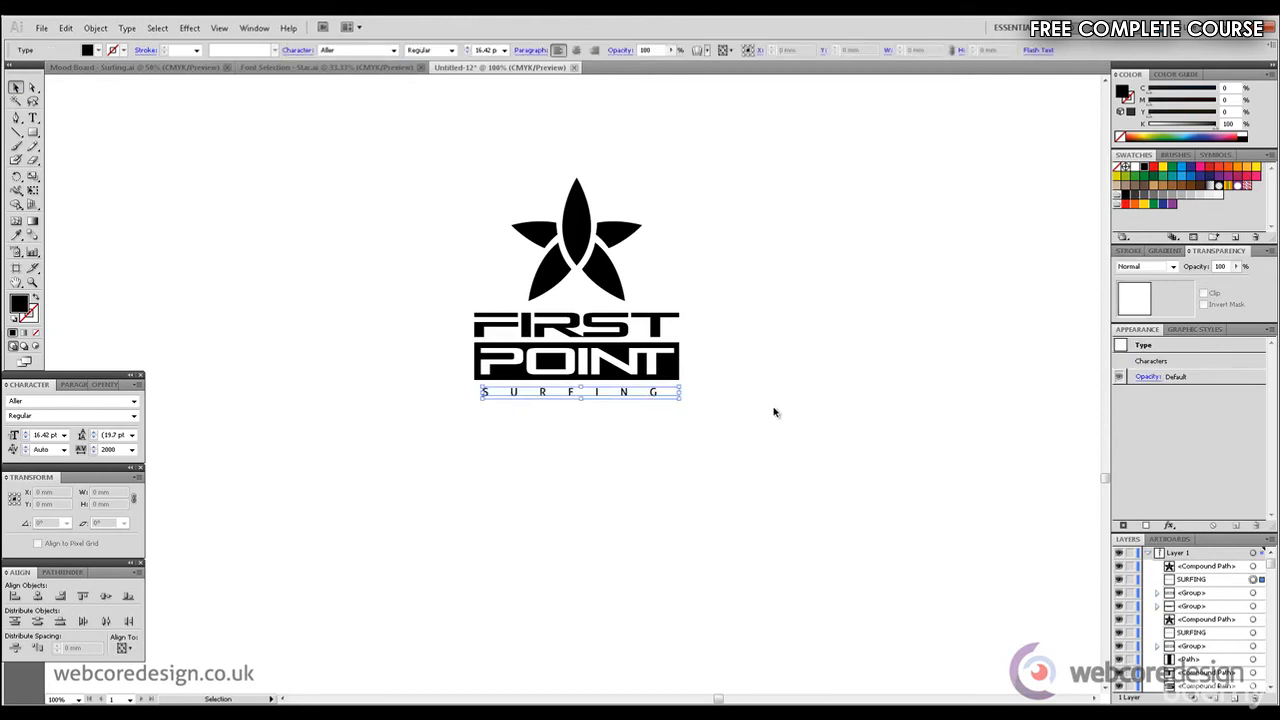
click(773, 411)
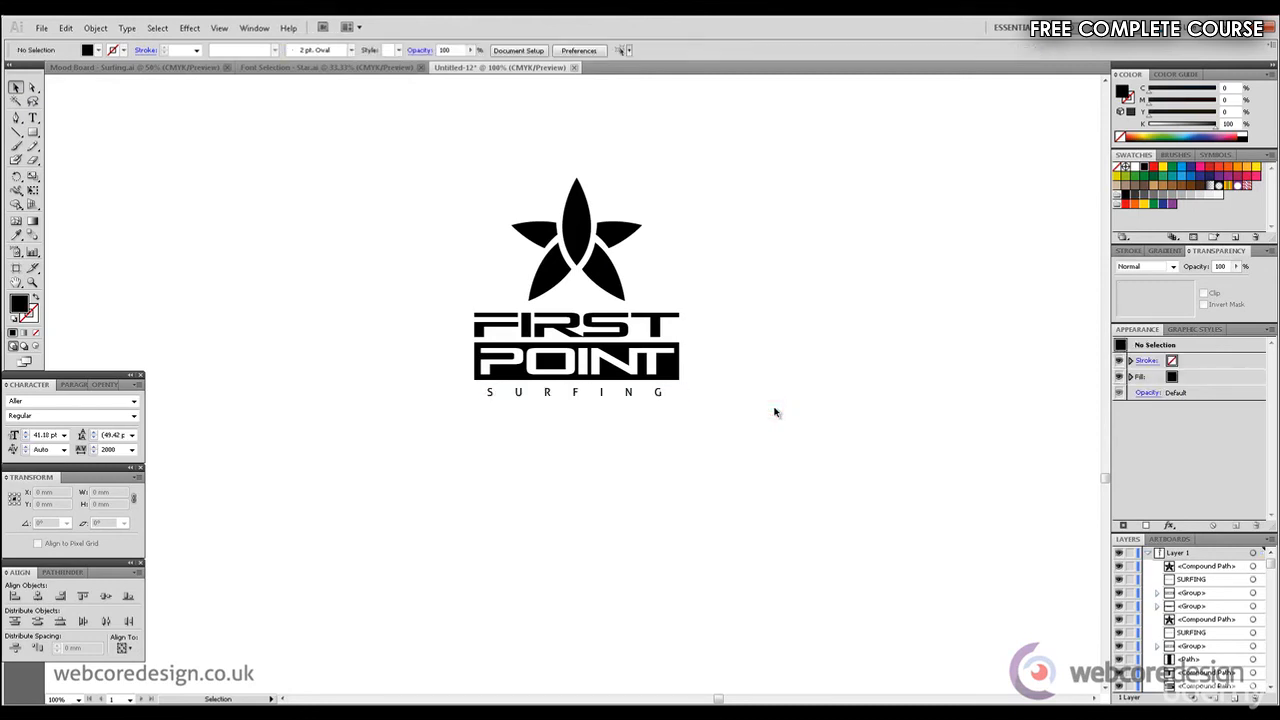
Step: Nudge the POINT bar and SURFING slightly down from FIRST, and lower SURFING a little further
drag(727, 458, 423, 361)
drag(443, 353, 757, 377)
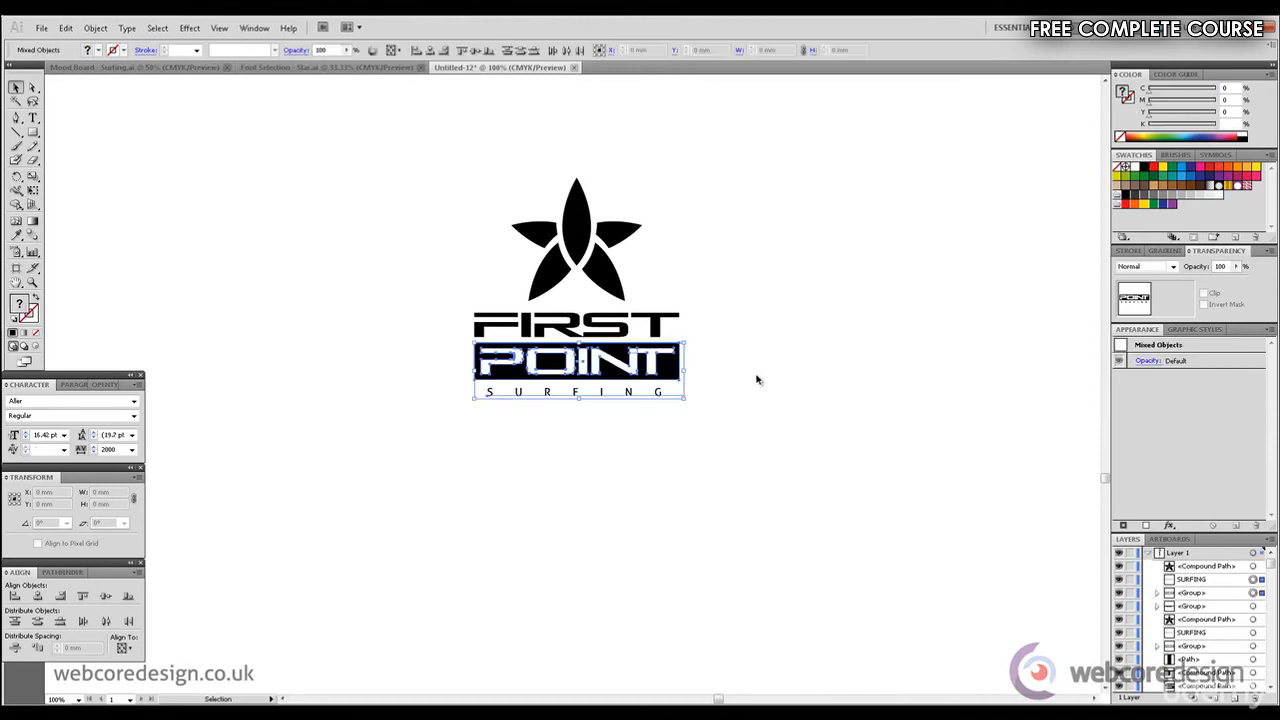
click(757, 375)
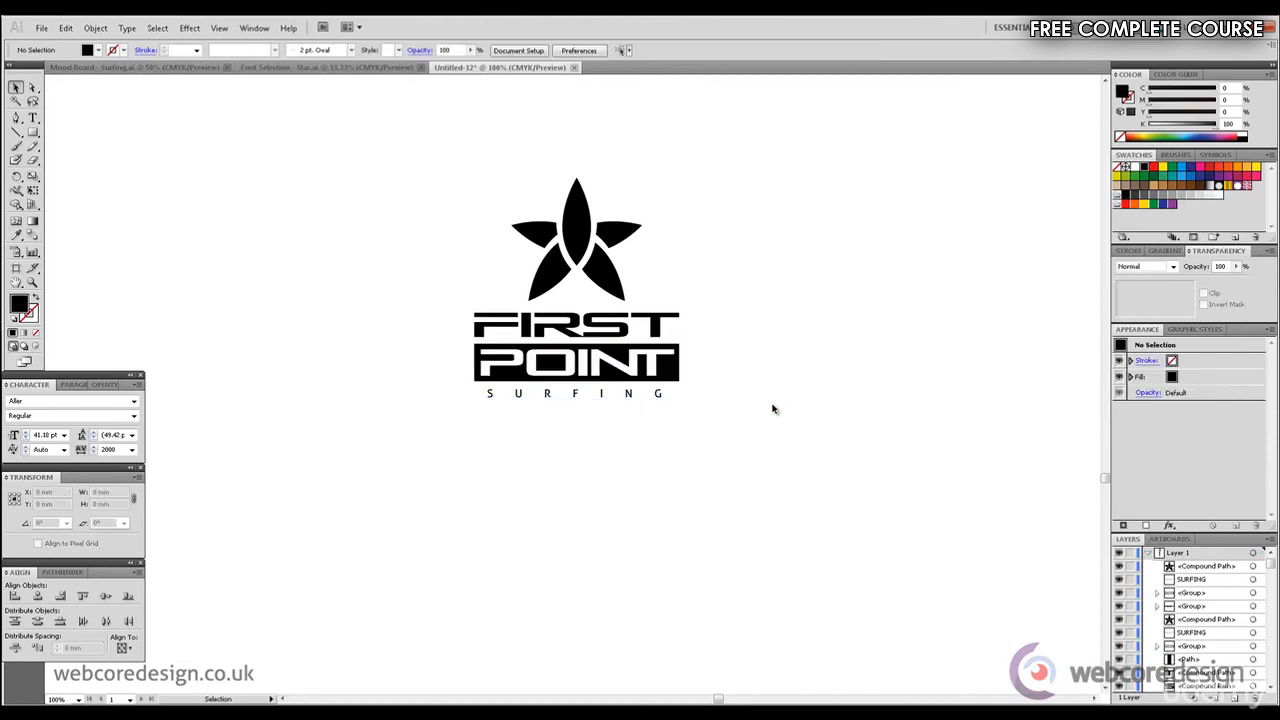
click(645, 394)
click(787, 406)
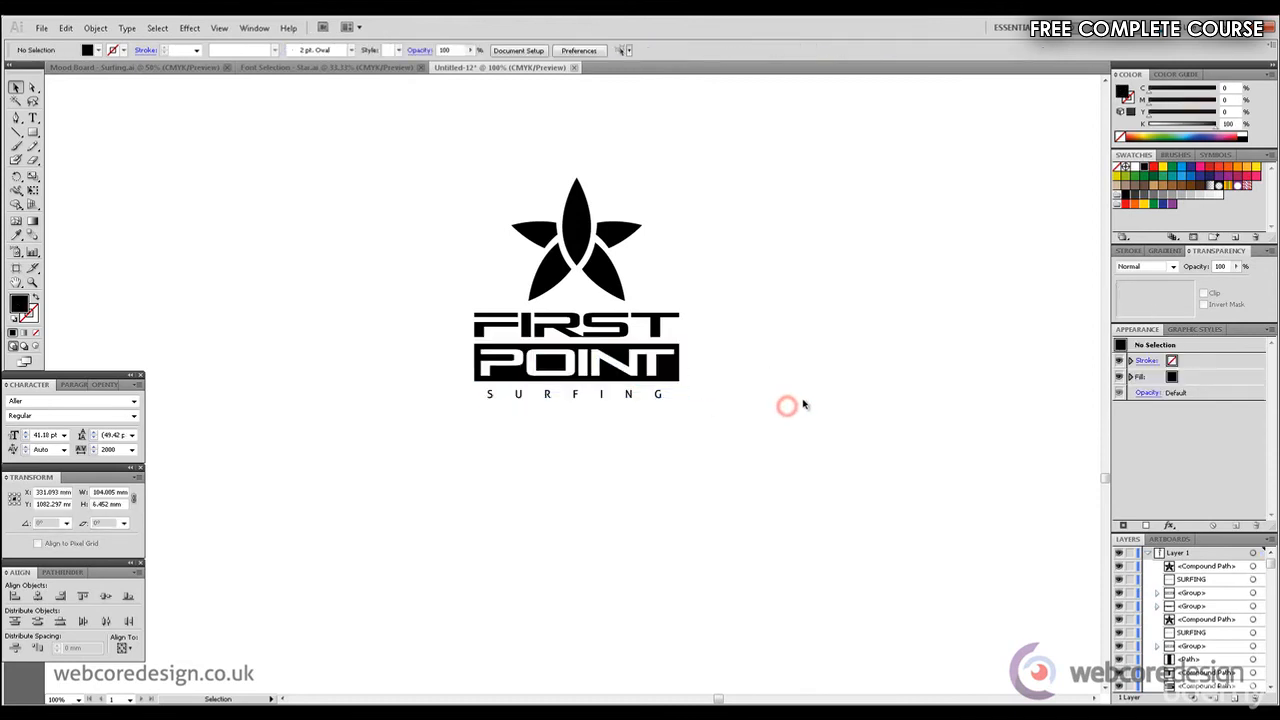
click(647, 400)
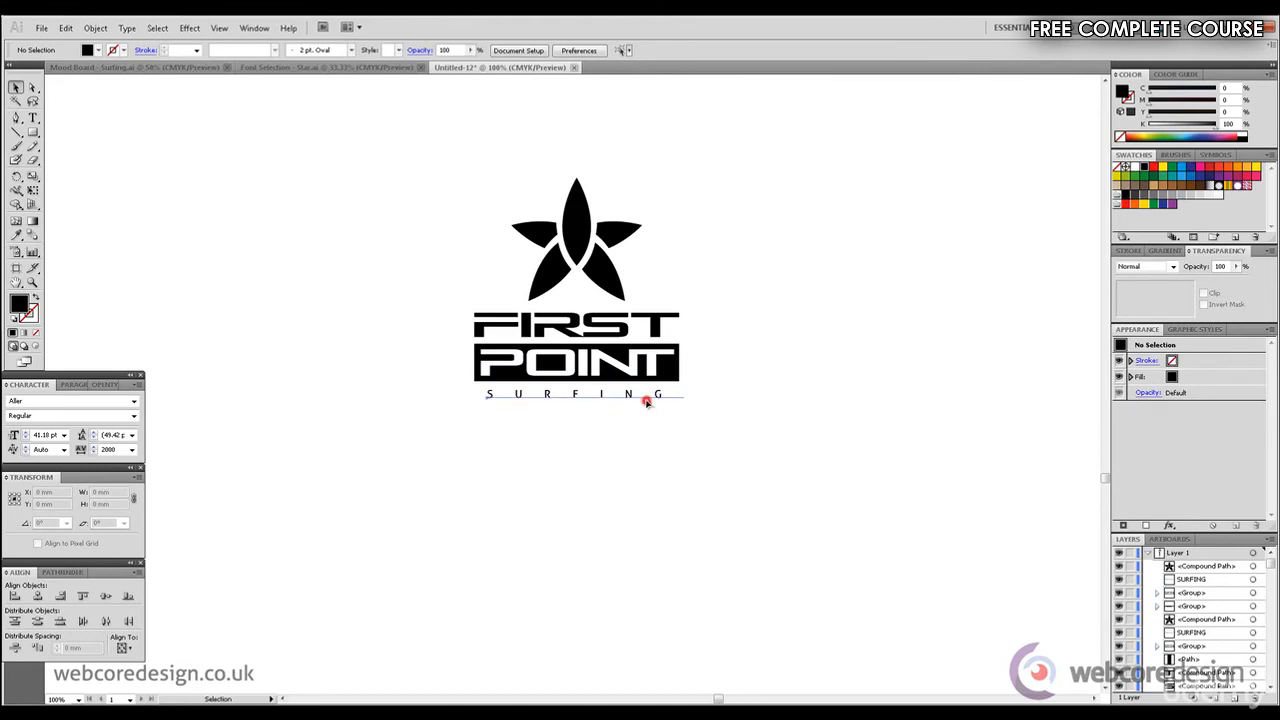
click(812, 406)
Step: Duplicate the adjusted logo straight down into the empty space beneath it
drag(1103, 471, 1103, 477)
drag(875, 407, 392, 124)
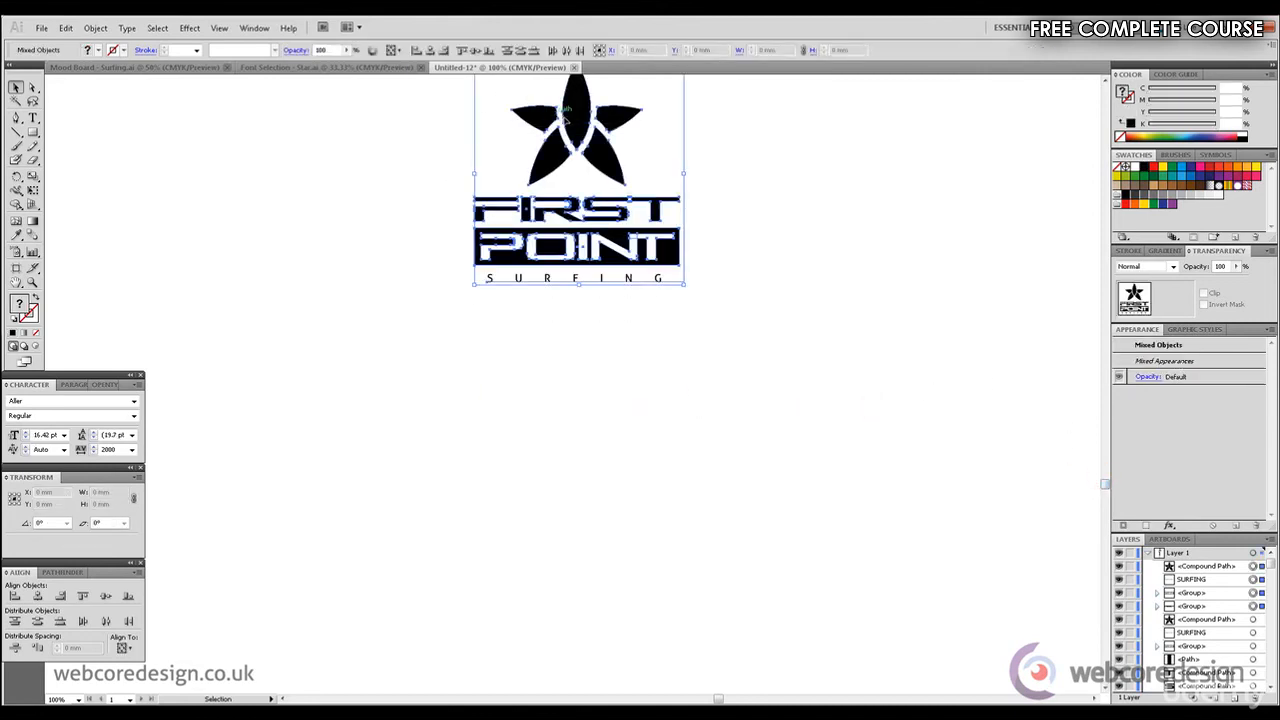
drag(576, 120, 834, 464)
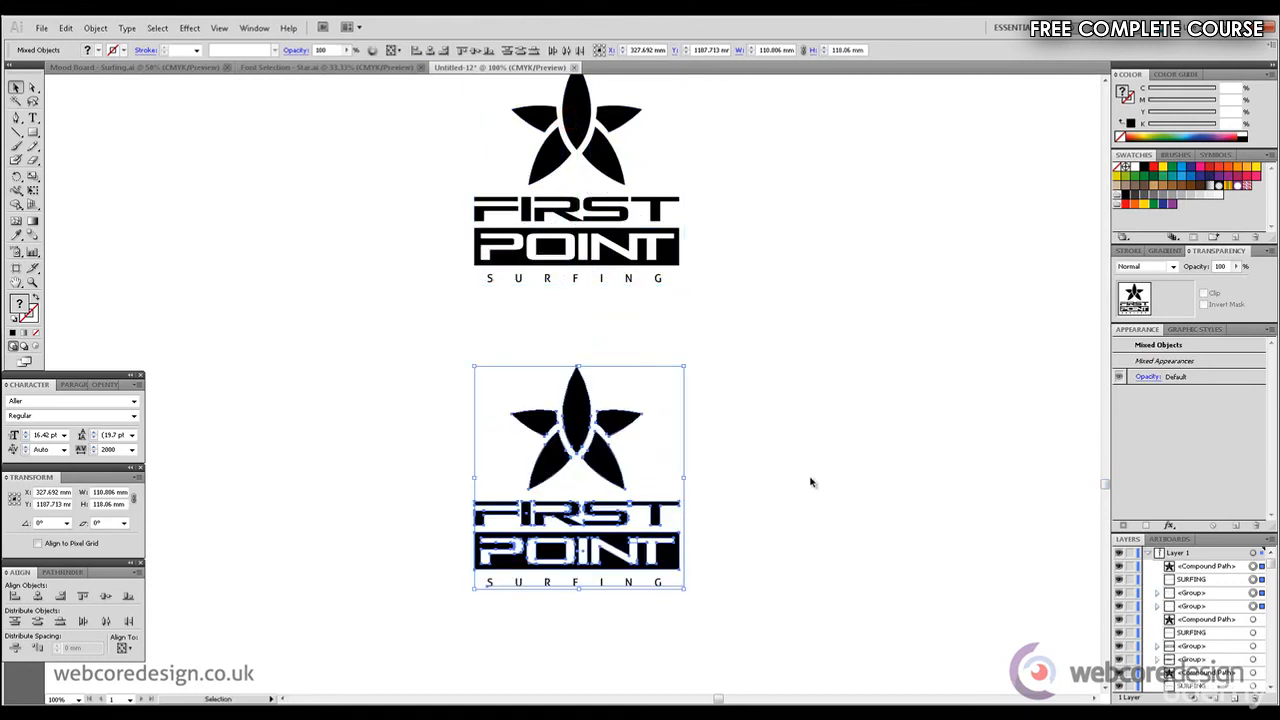
click(811, 480)
Step: Convert the SURFING text in the lowest logo copy to outlines
drag(803, 617, 346, 354)
click(128, 28)
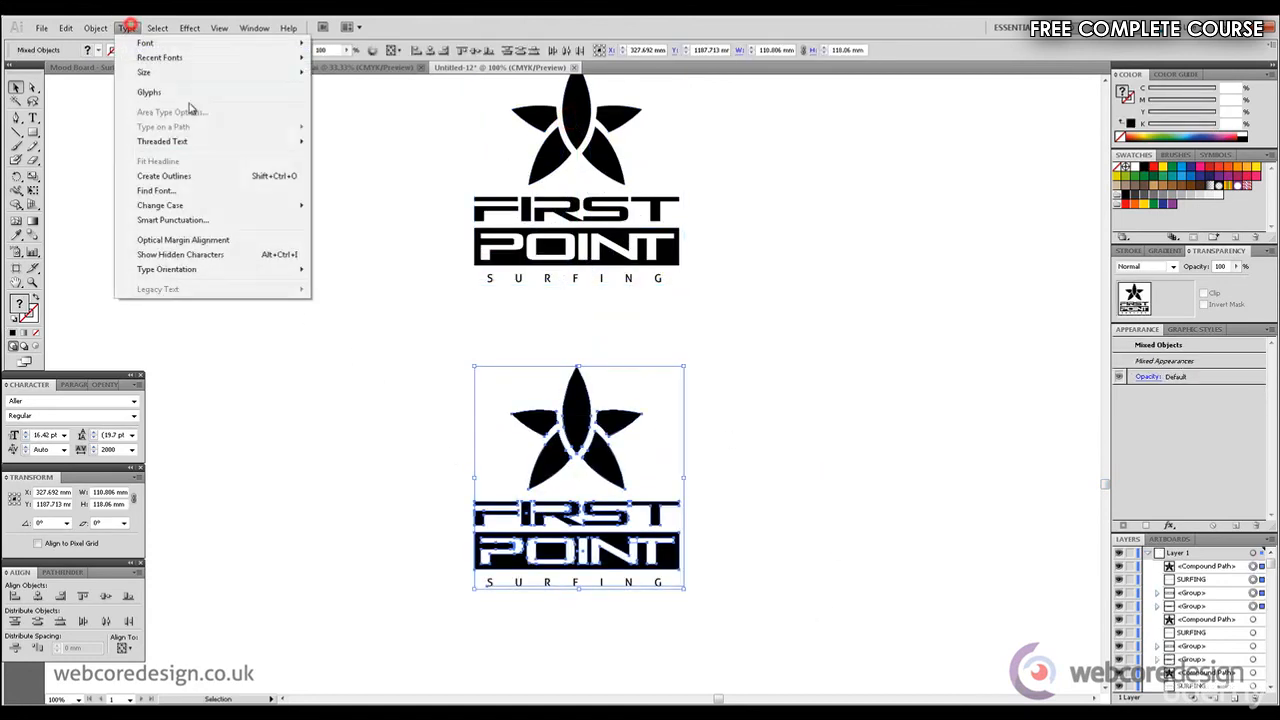
click(241, 177)
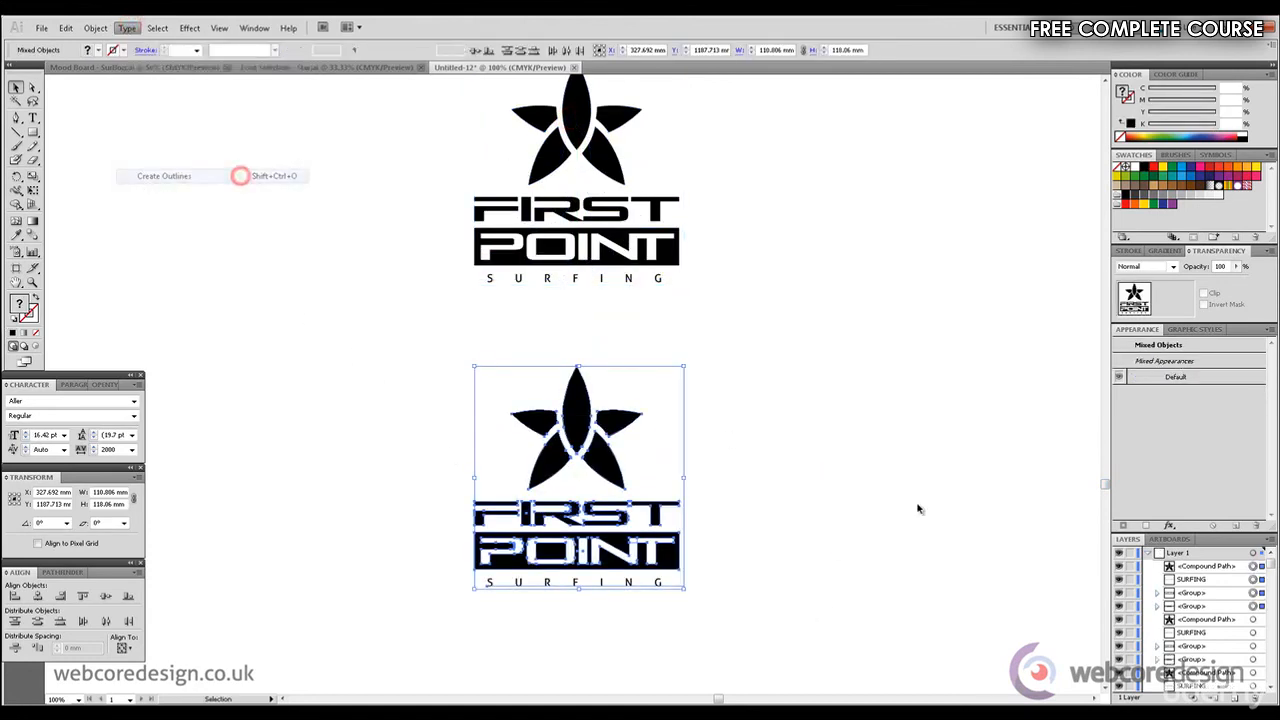
click(765, 620)
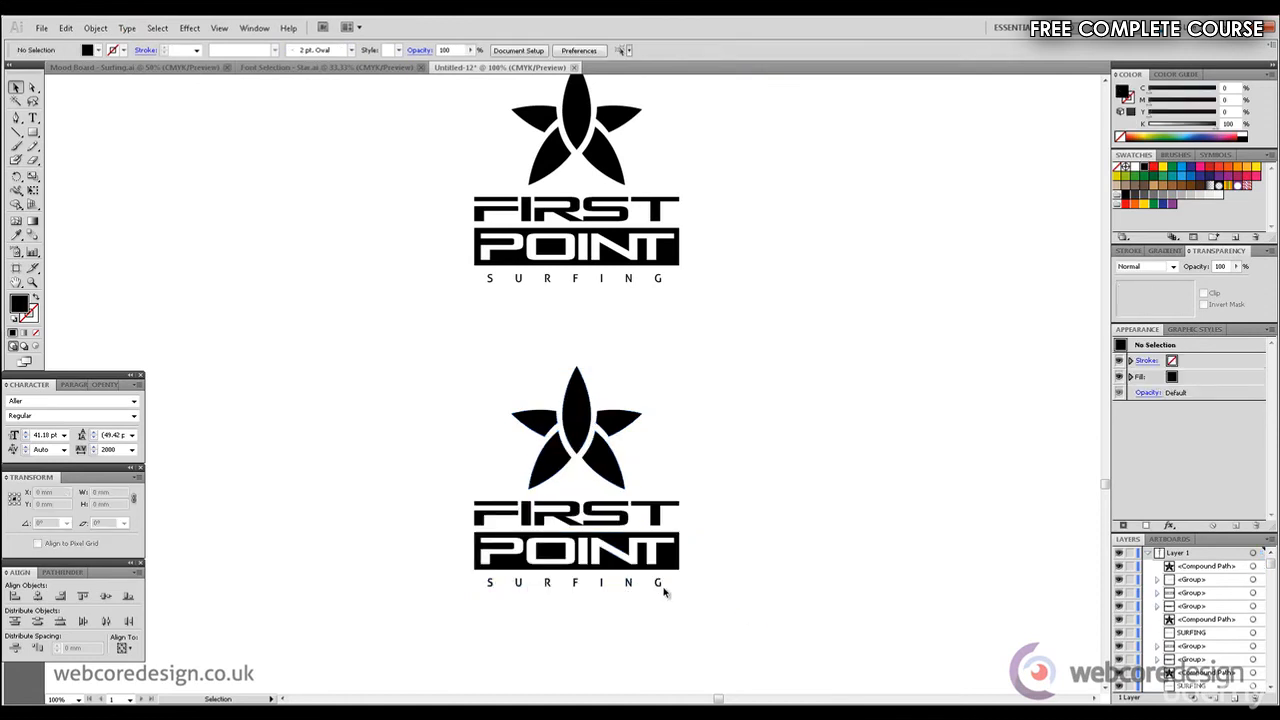
Step: Group FIRST, the POINT bar and the outlined SURFING of the lowest logo, leaving out the star
drag(1104, 485, 1106, 498)
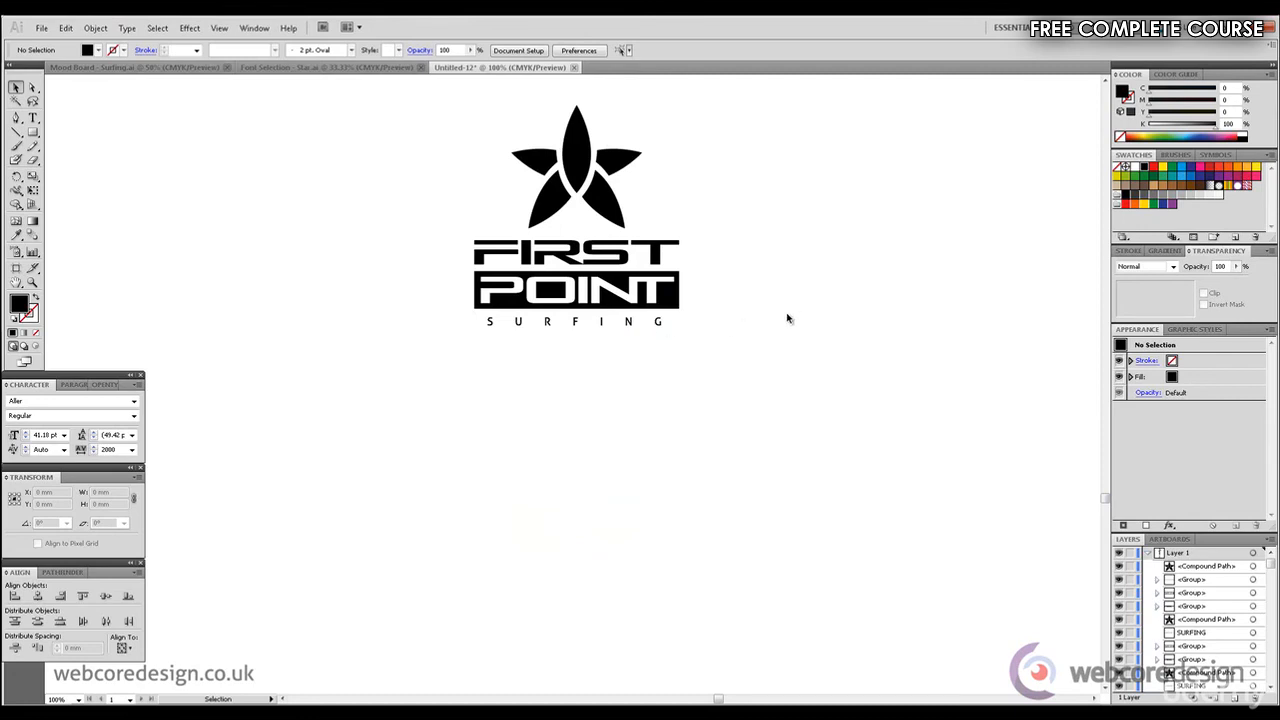
drag(768, 383, 357, 249)
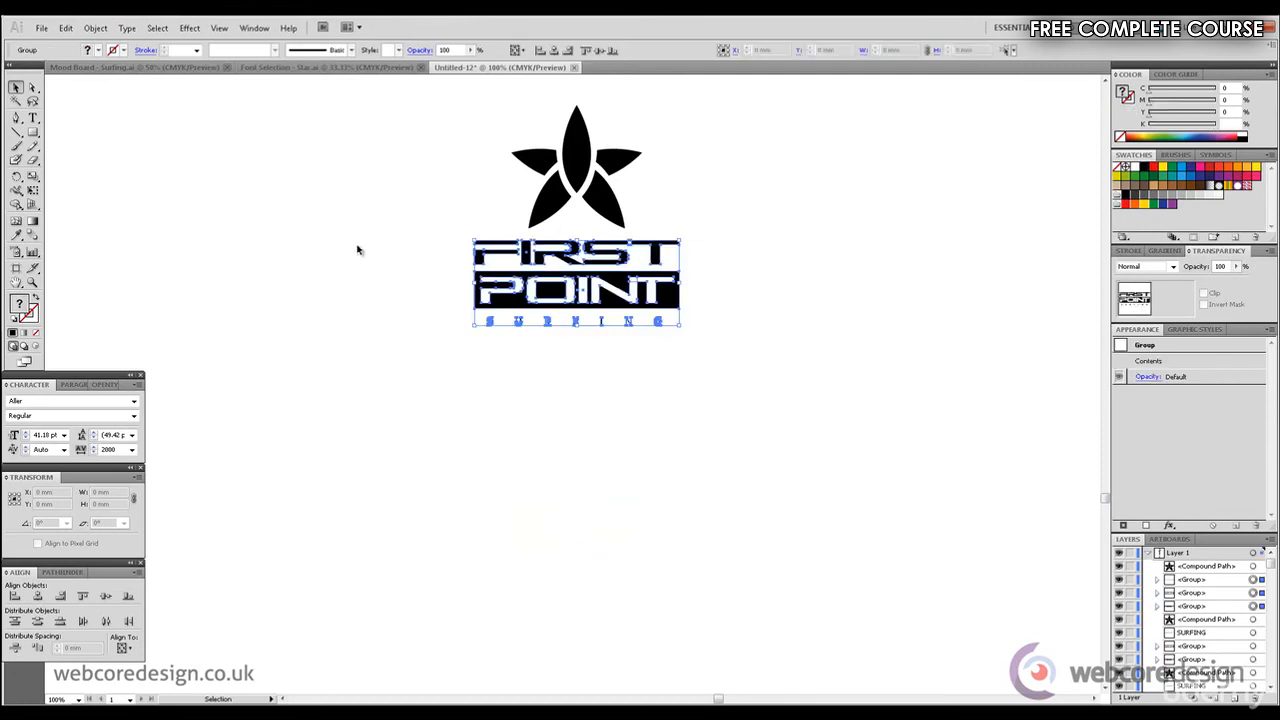
click(95, 28)
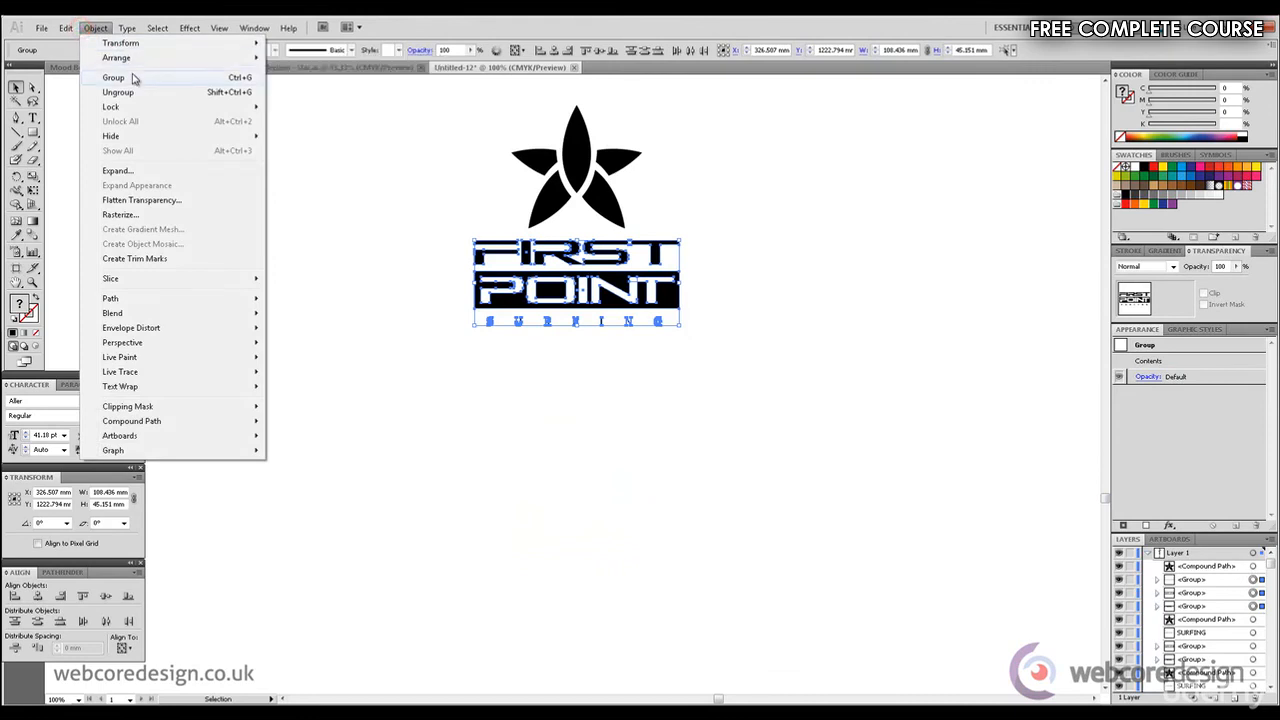
click(134, 78)
Step: Apply a horizontal Bulge warp with a -9% bend to the grouped FIRST POINT SURFING wordmark, with preview on
click(190, 28)
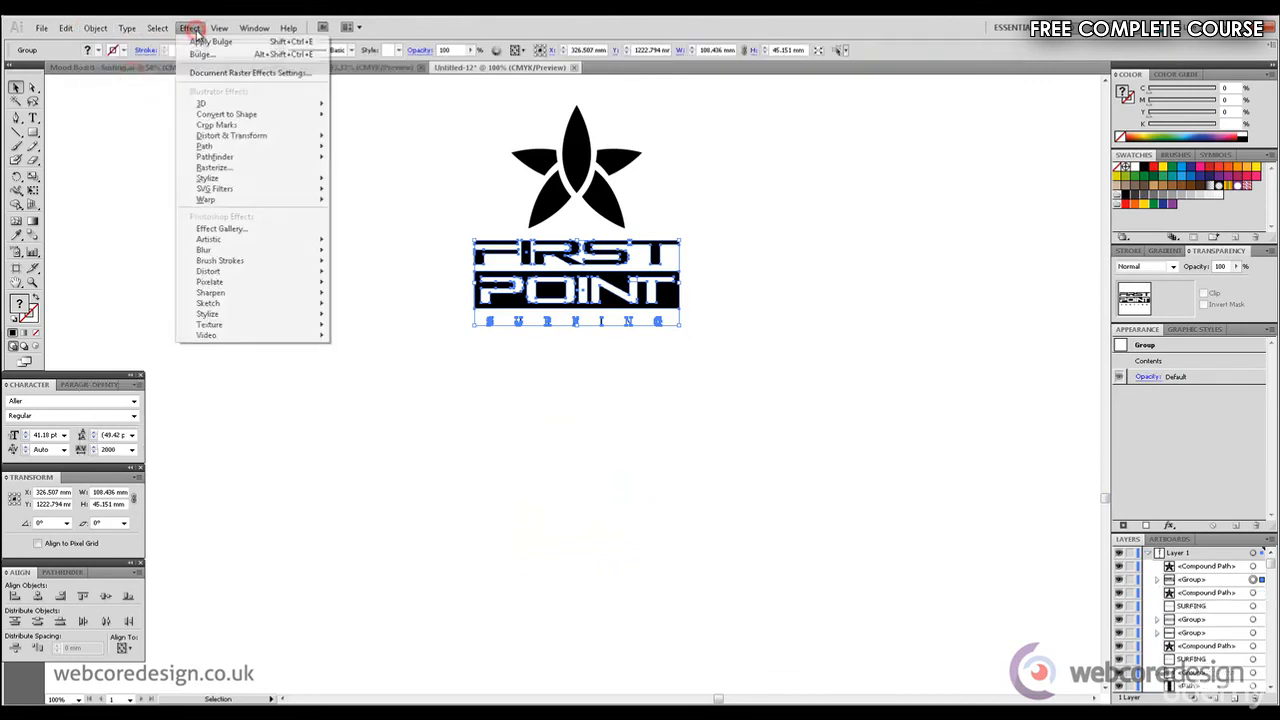
mouse_move(297, 201)
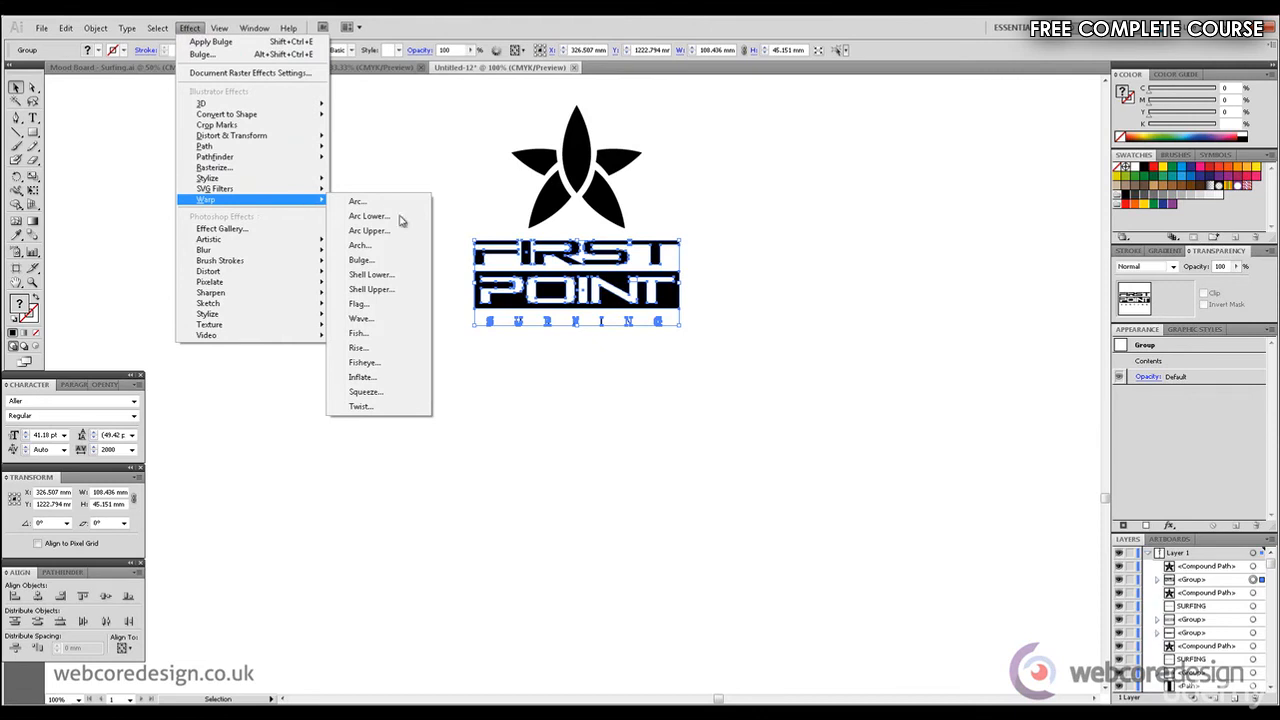
click(386, 261)
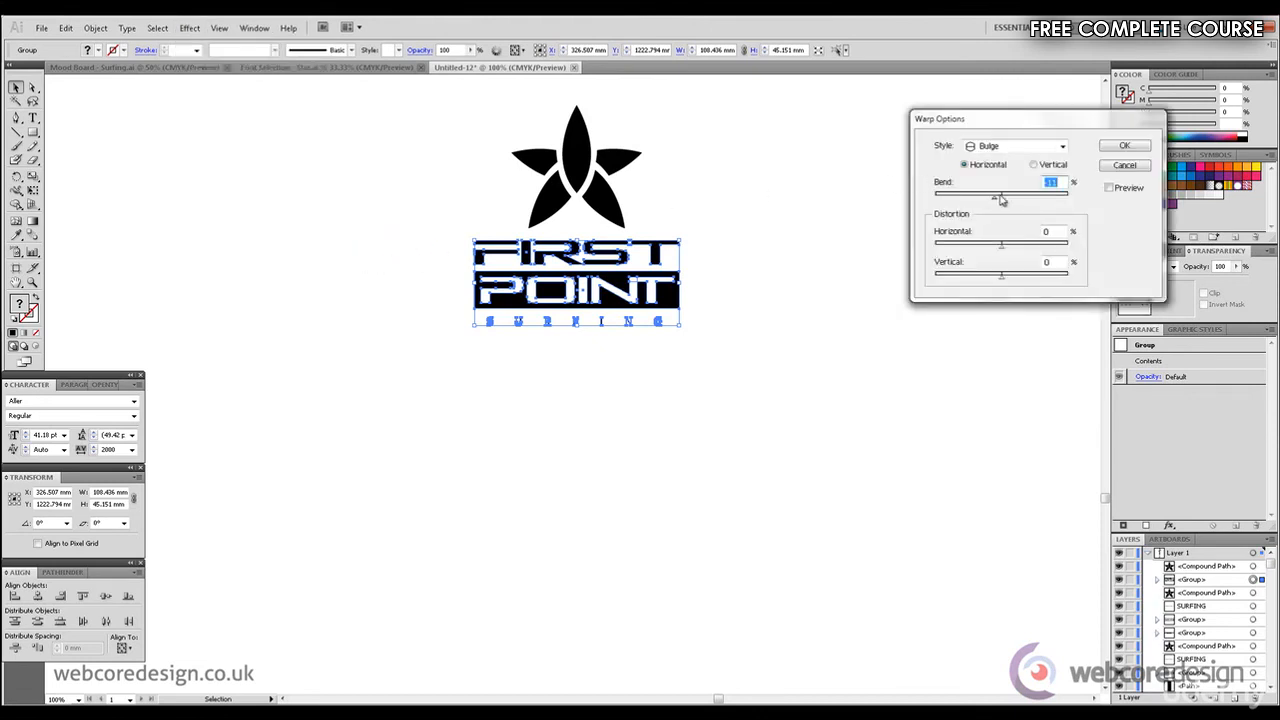
click(1107, 189)
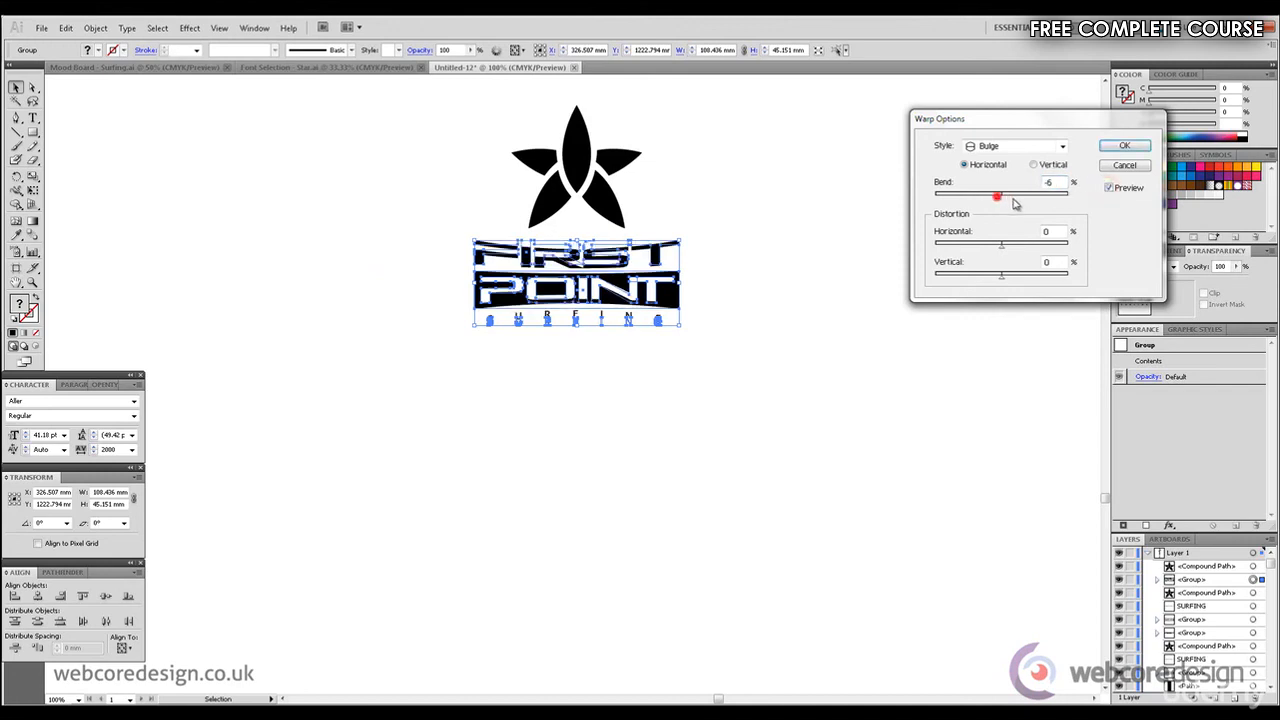
mouse_move(997, 194)
mouse_down()
mouse_move(1045, 204)
mouse_move(1031, 192)
mouse_move(995, 200)
mouse_up()
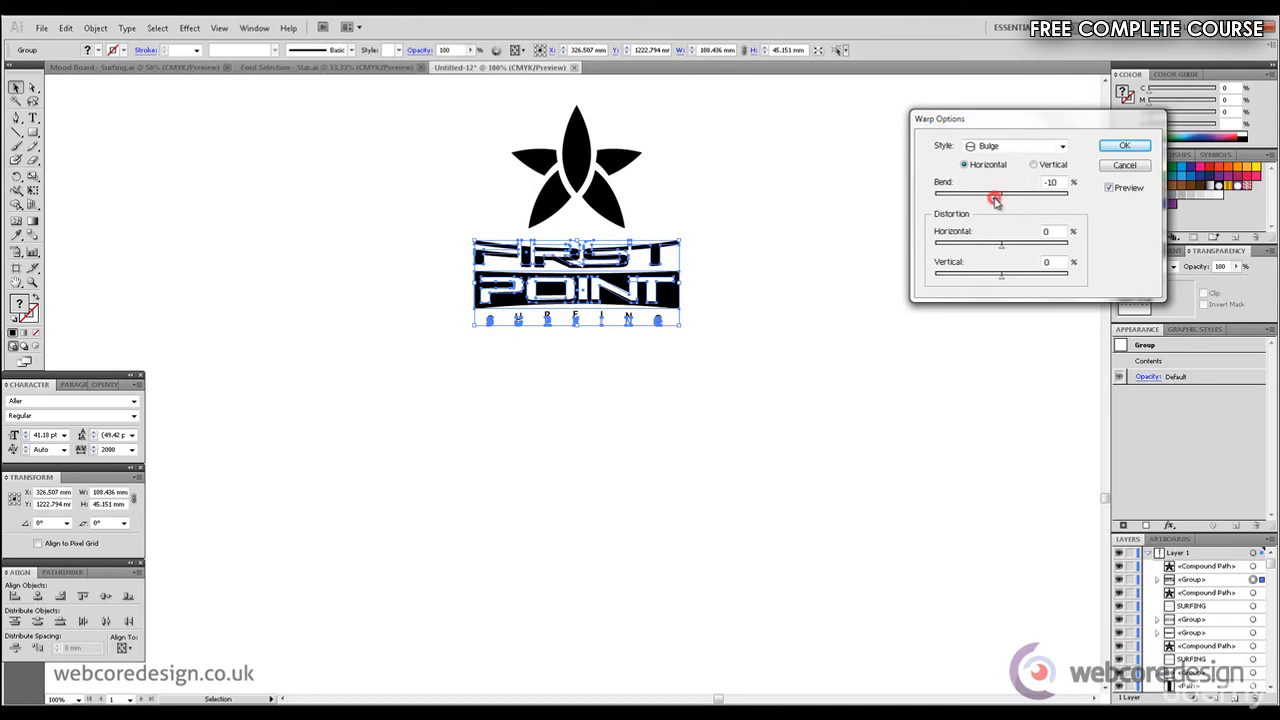
drag(995, 200, 996, 203)
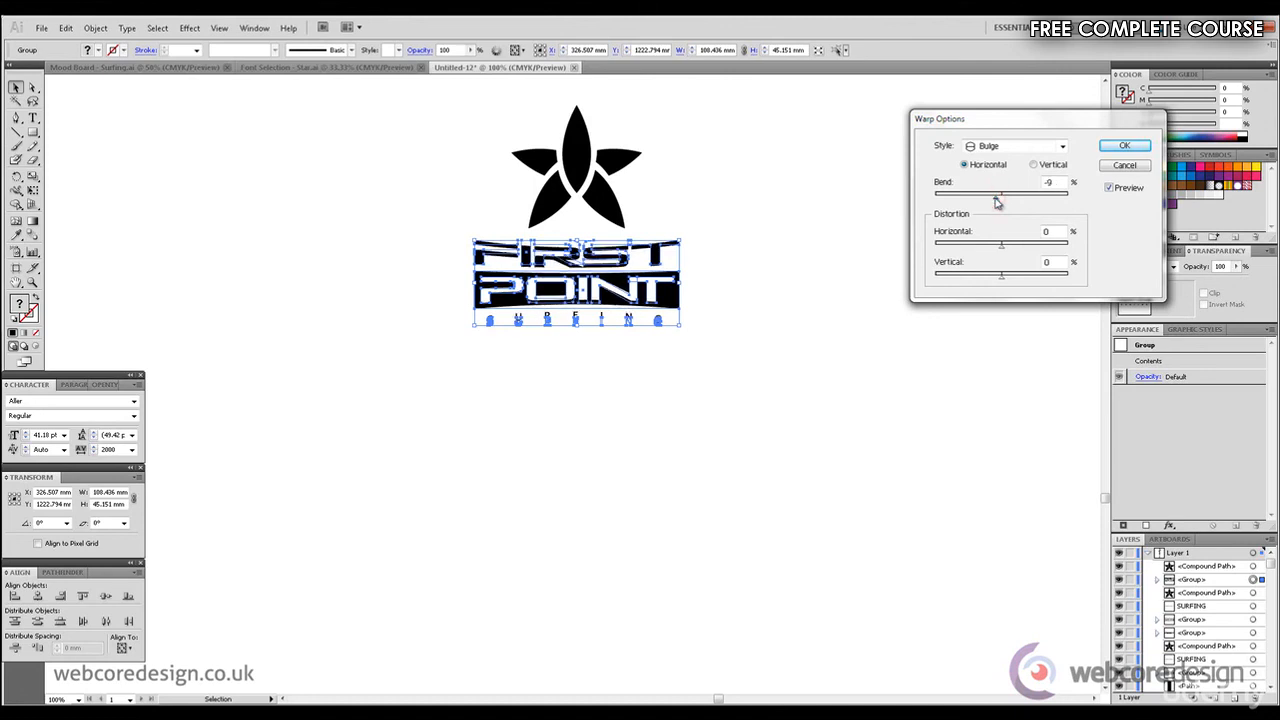
click(1112, 147)
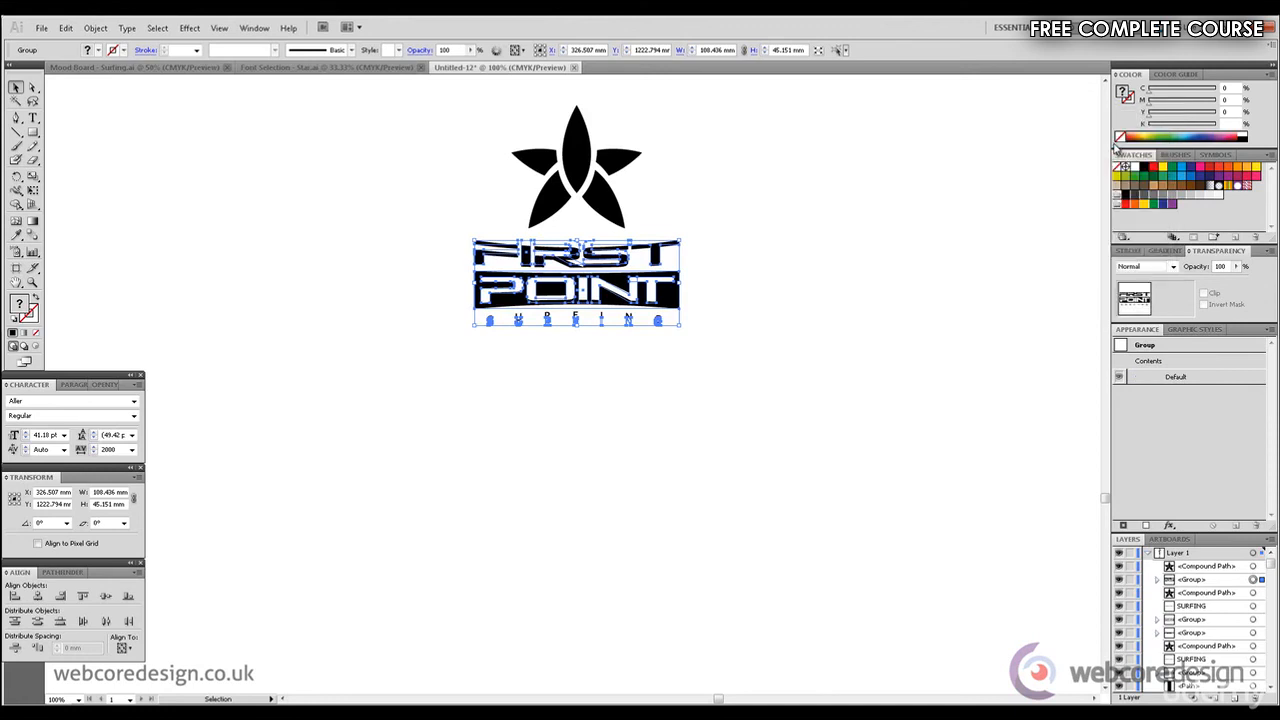
click(861, 243)
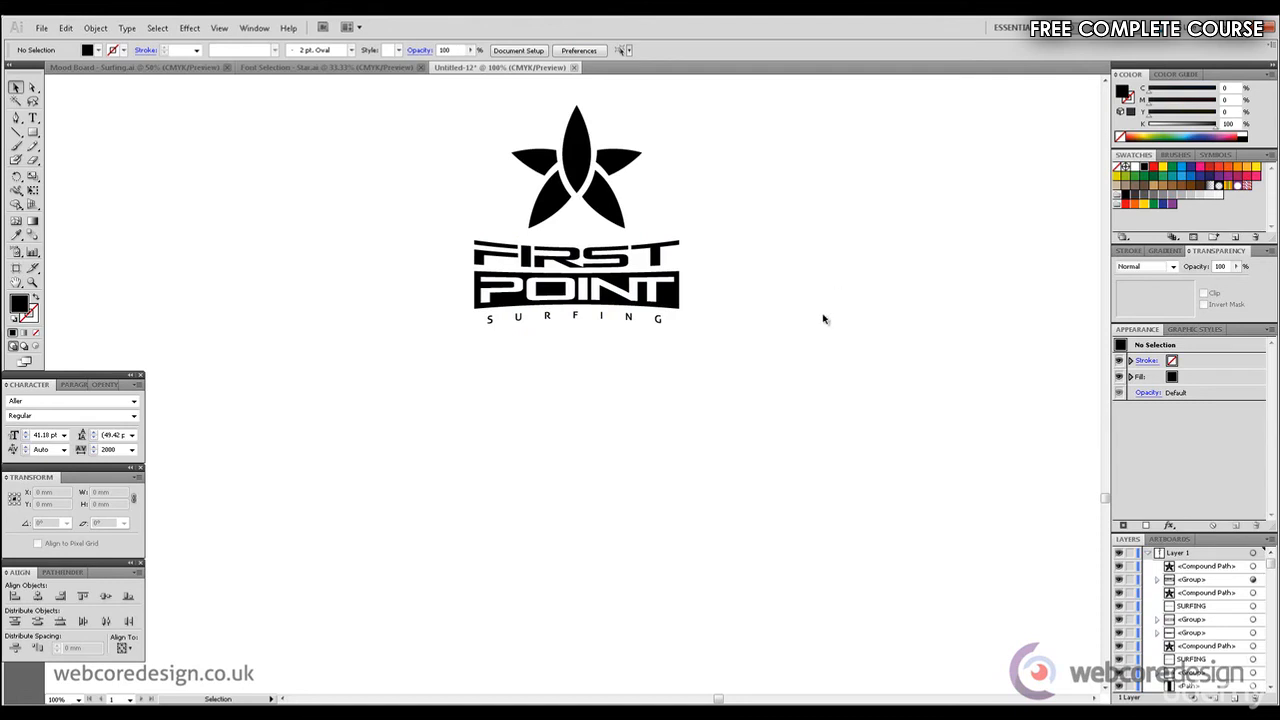
Step: Stretch the warped wordmark group slightly taller by extending it downward, keeping its width and upper edge
drag(783, 364, 418, 250)
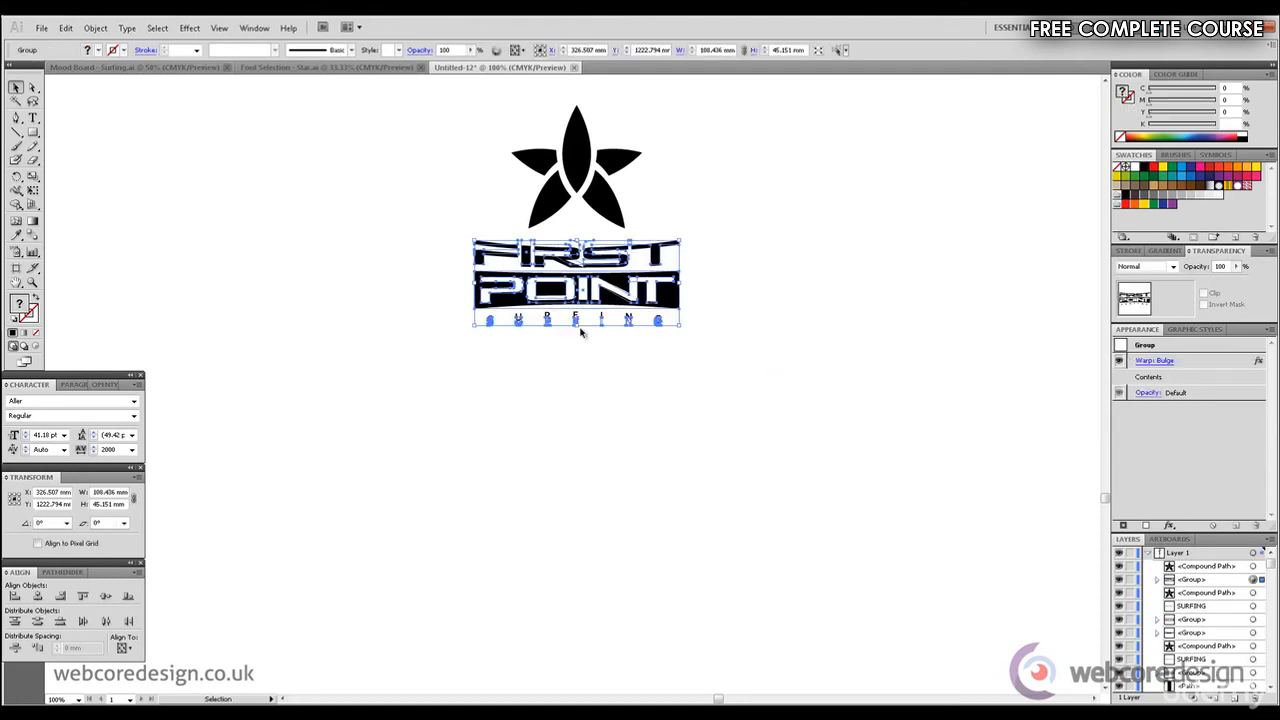
mouse_move(577, 327)
mouse_down()
mouse_move(590, 357)
mouse_move(580, 344)
mouse_up()
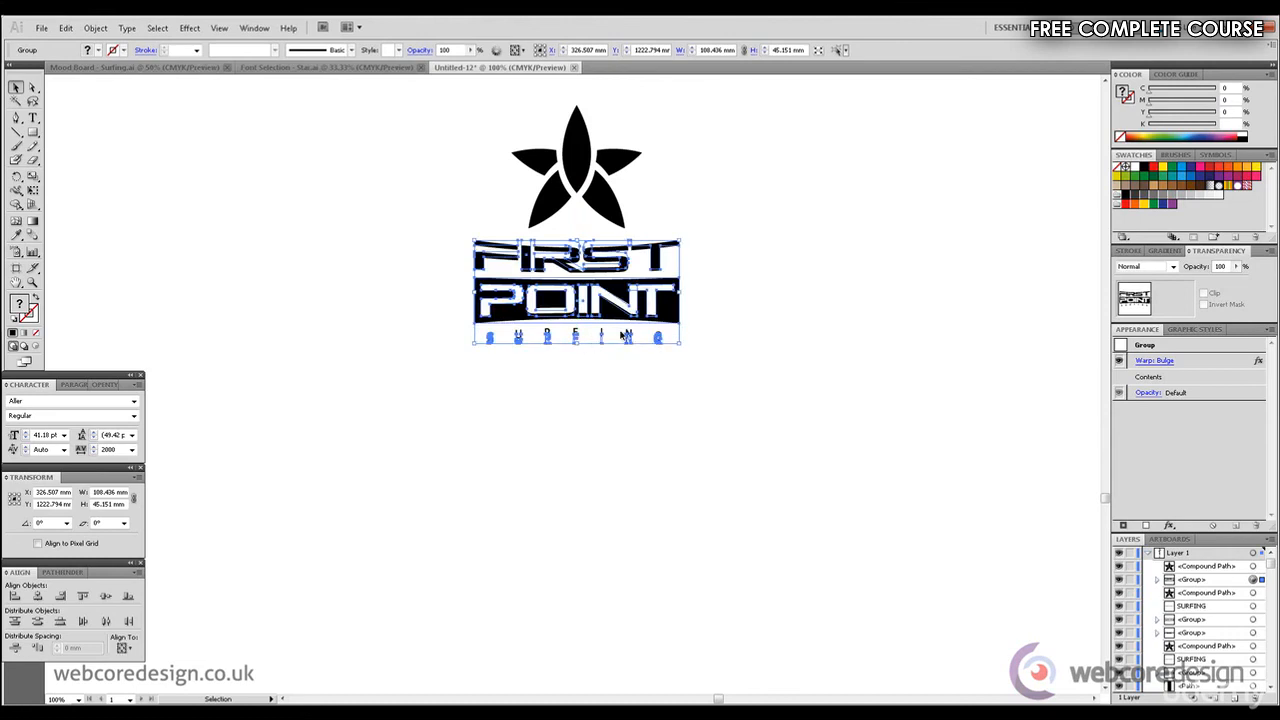
click(810, 311)
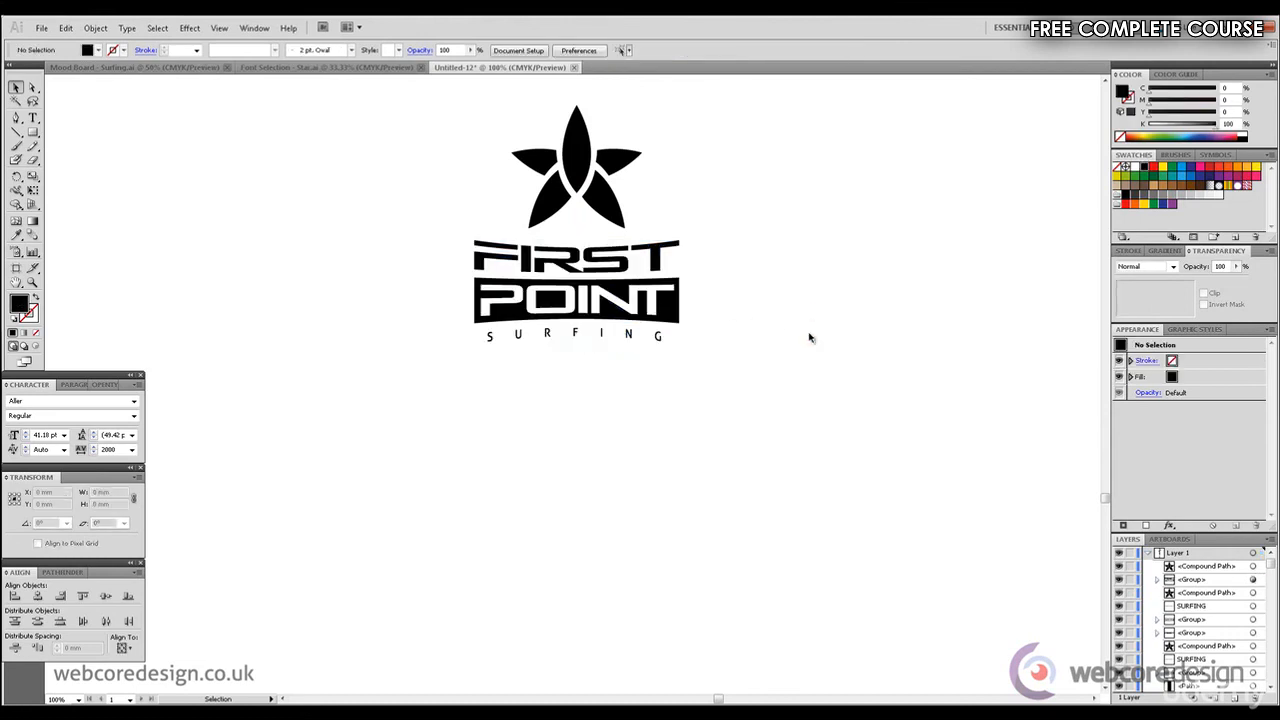
Step: Duplicate the star and the warped wordmark together into the empty space beneath the current logo
drag(808, 410, 396, 124)
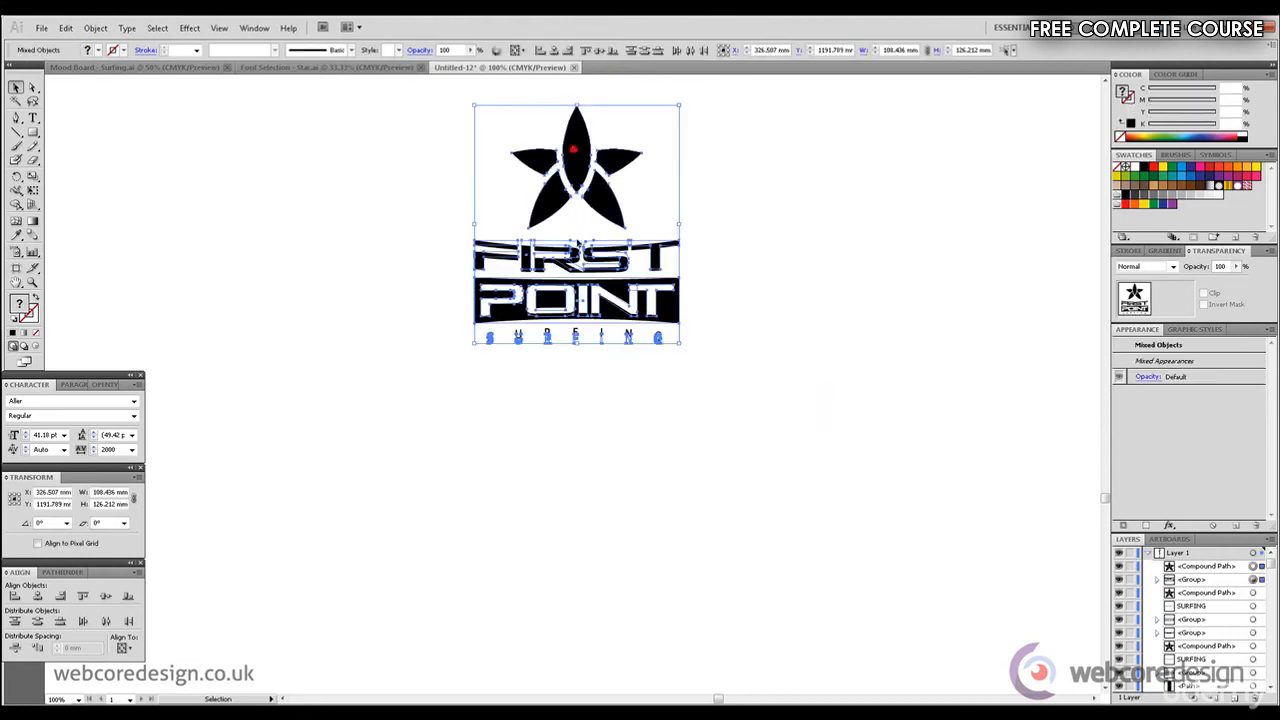
drag(573, 150, 620, 505)
drag(1104, 498, 1105, 517)
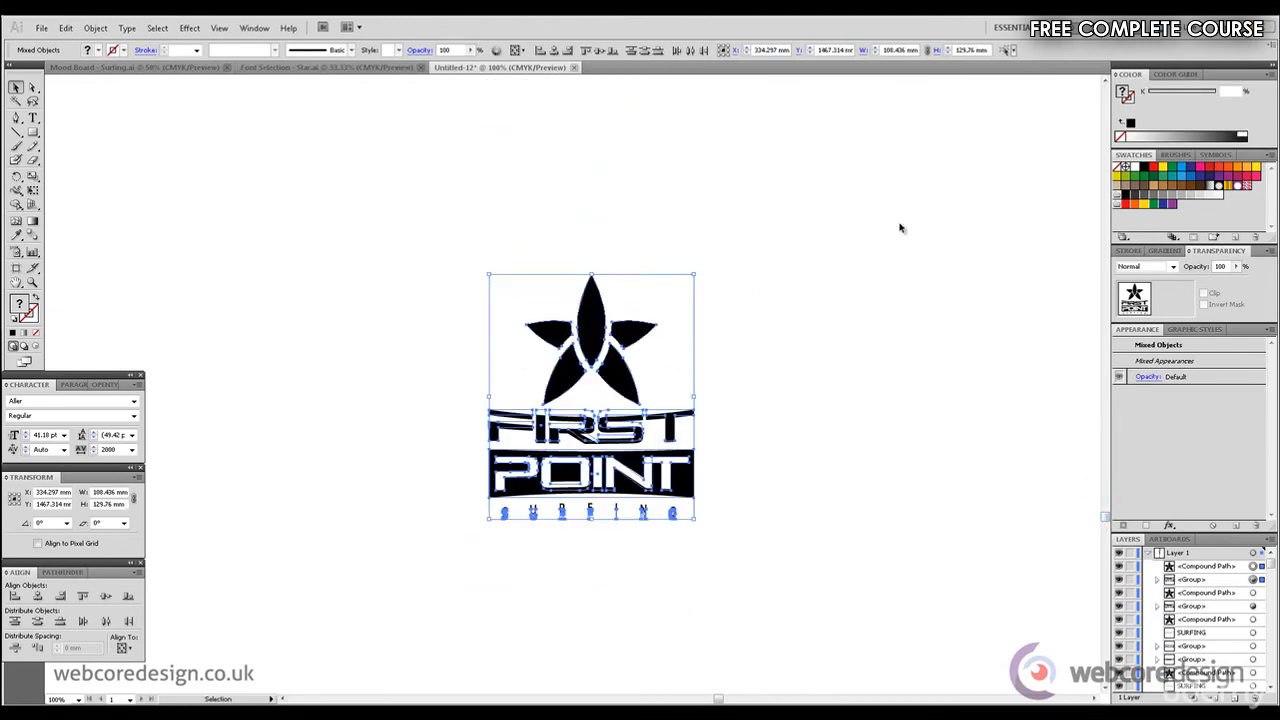
click(868, 617)
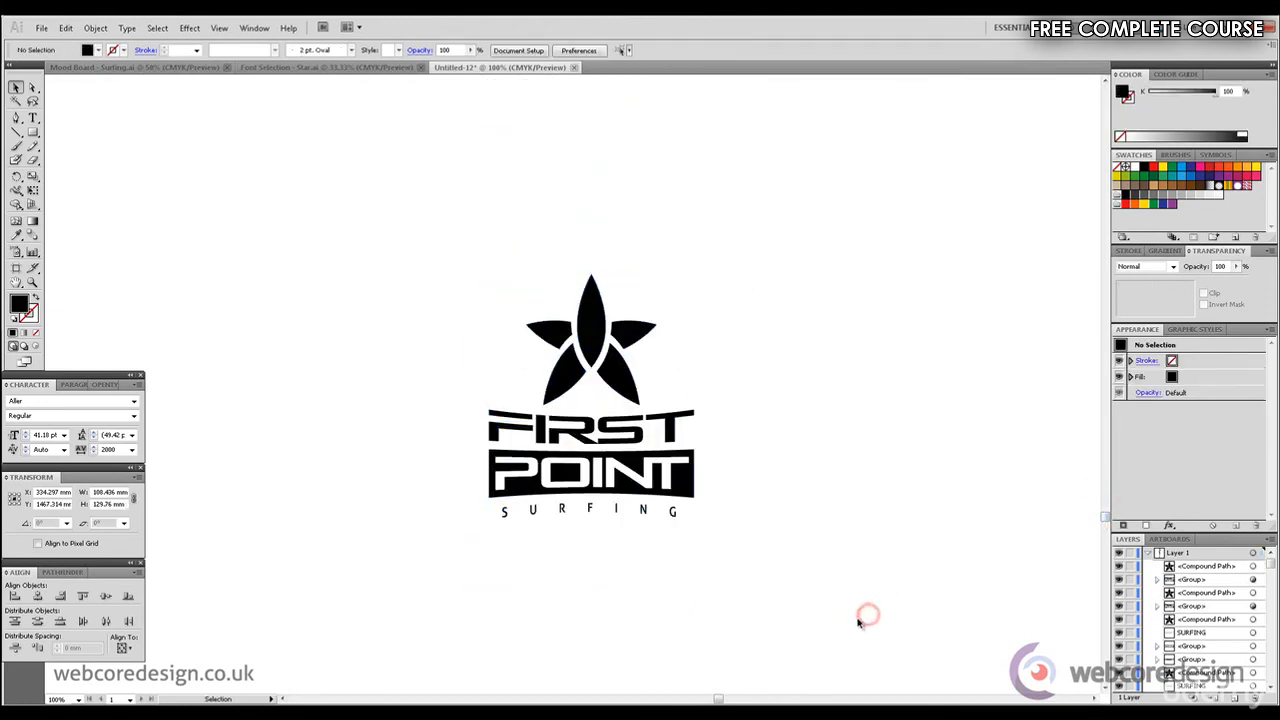
Step: Expand the appearance of the new lowest logo copy so its bulge warp becomes real paths
key(ctrl+z)
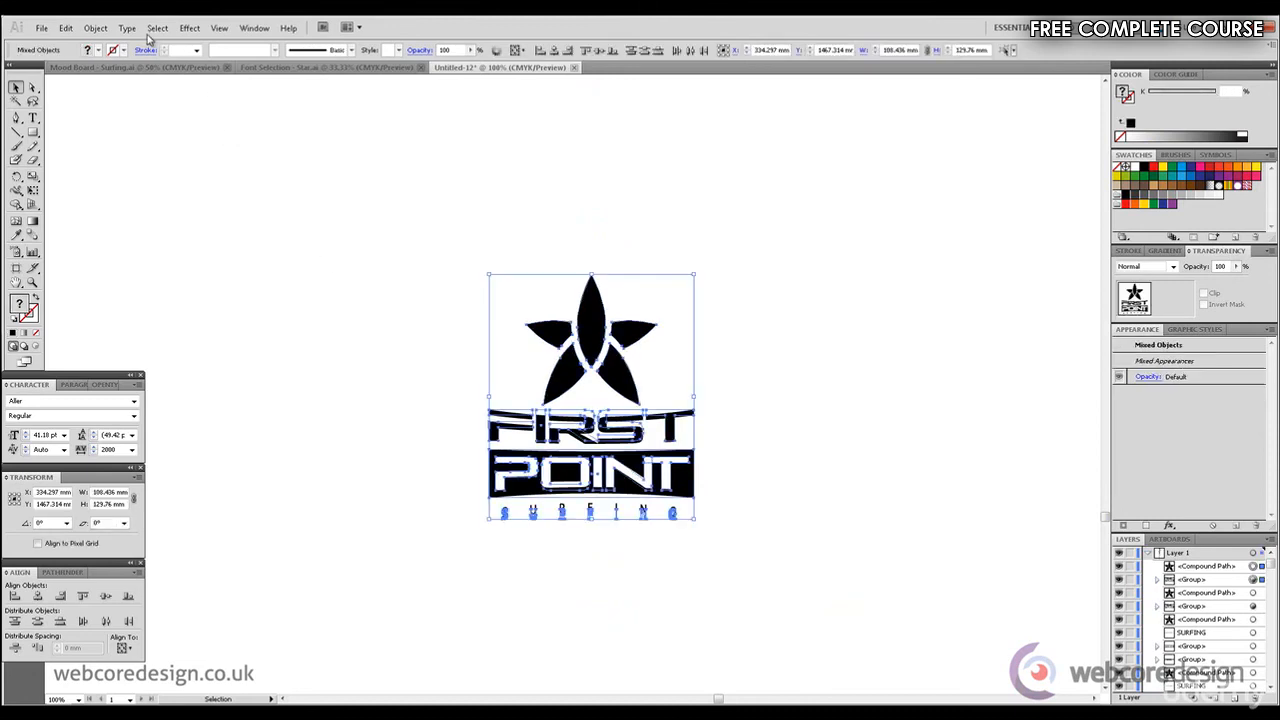
click(95, 28)
click(197, 189)
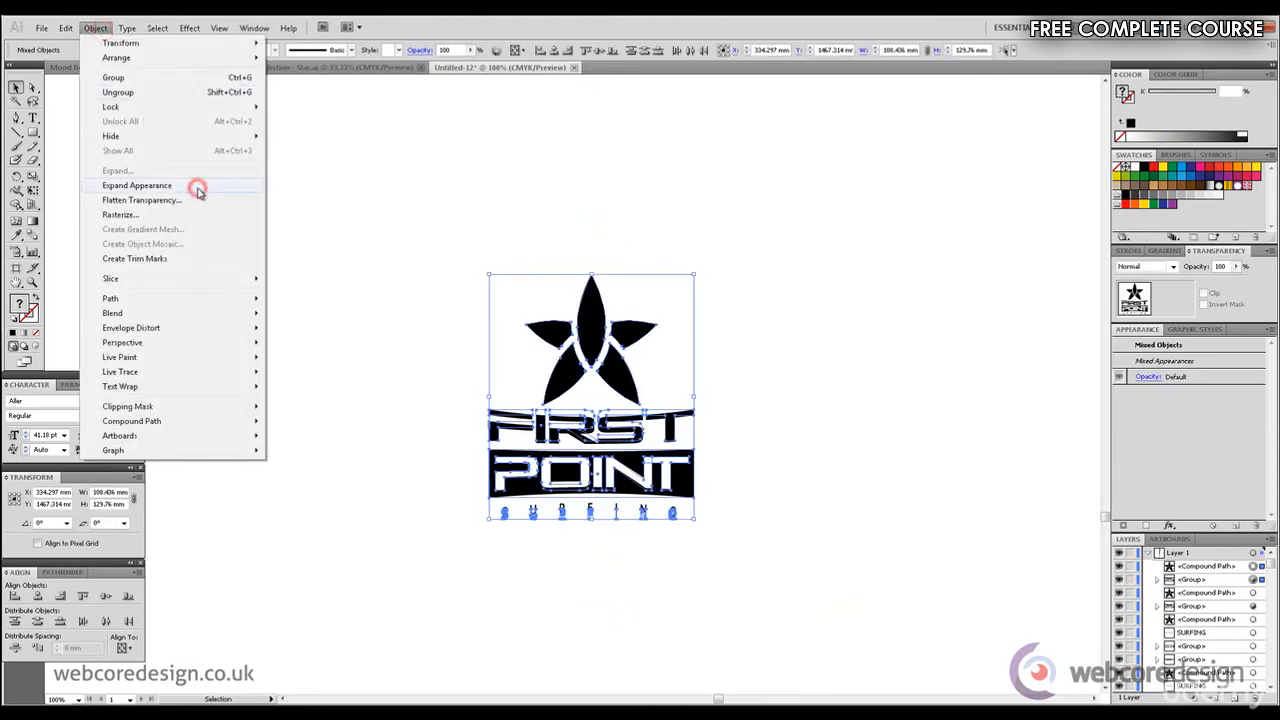
click(829, 299)
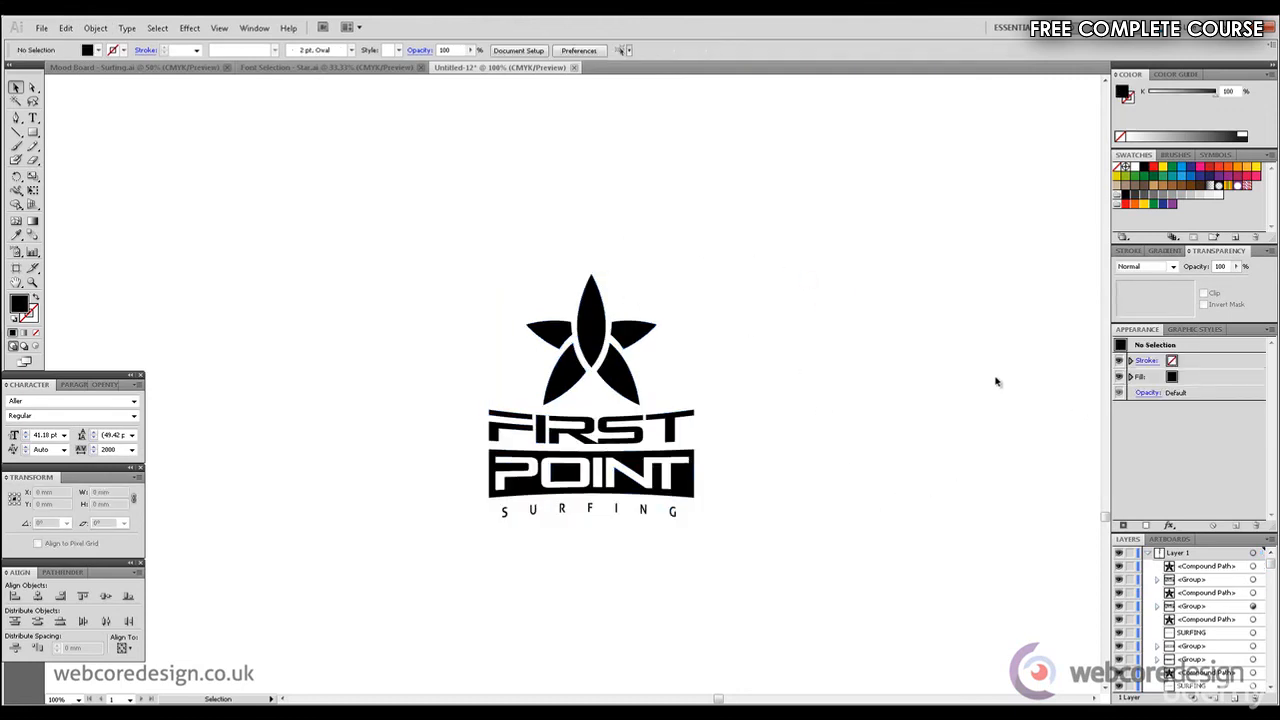
Step: Scale the whole expanded logo up proportionally to about 137.6 mm wide and 163.3 mm high
drag(869, 540, 486, 229)
drag(695, 275, 777, 210)
drag(627, 265, 866, 211)
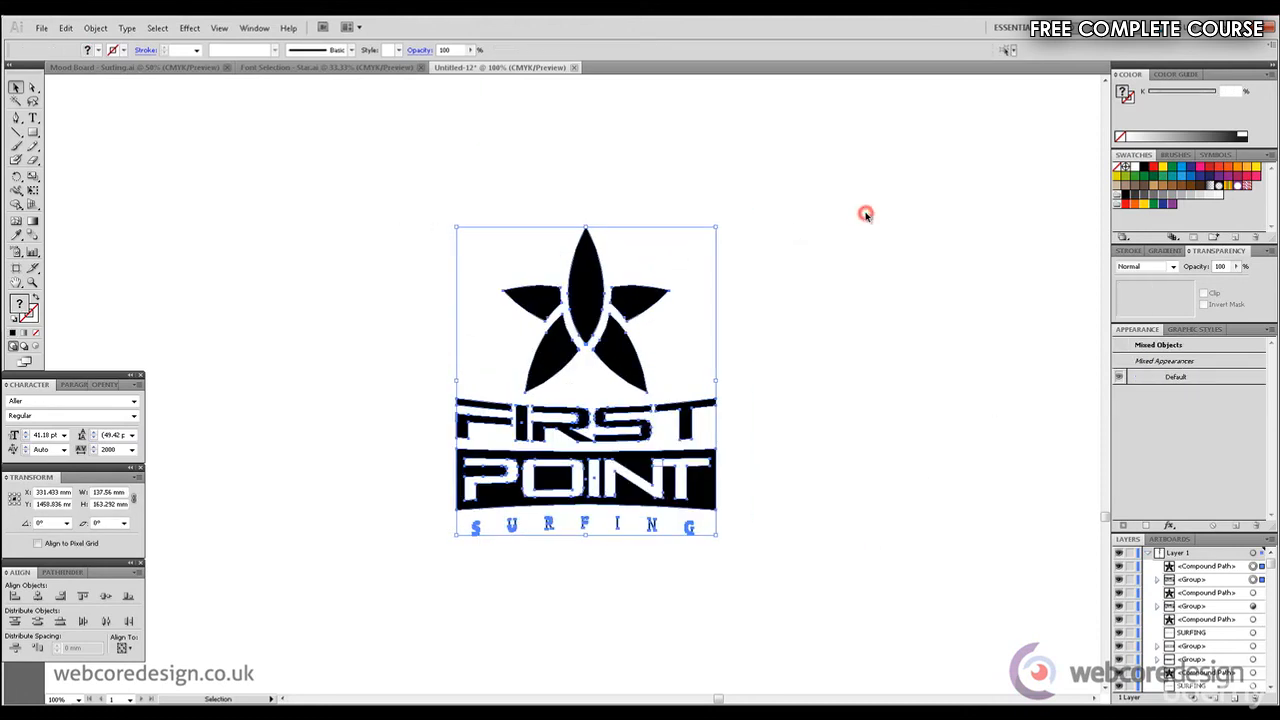
click(866, 215)
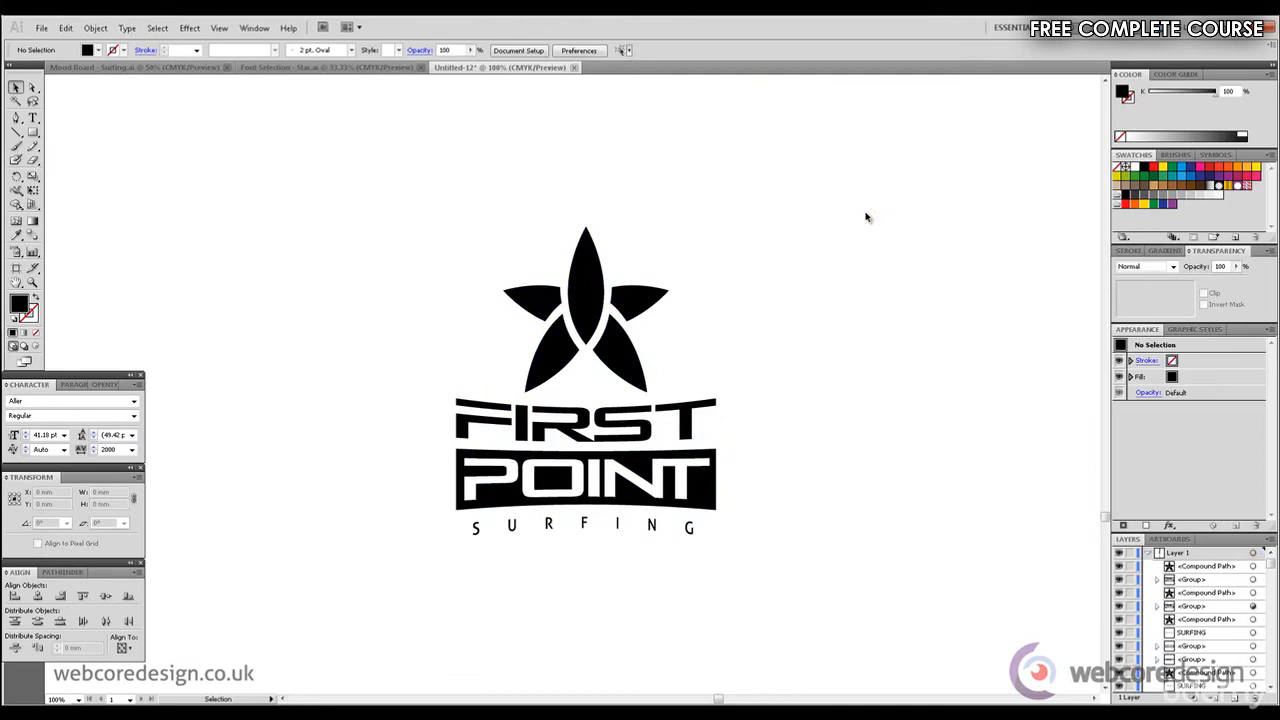